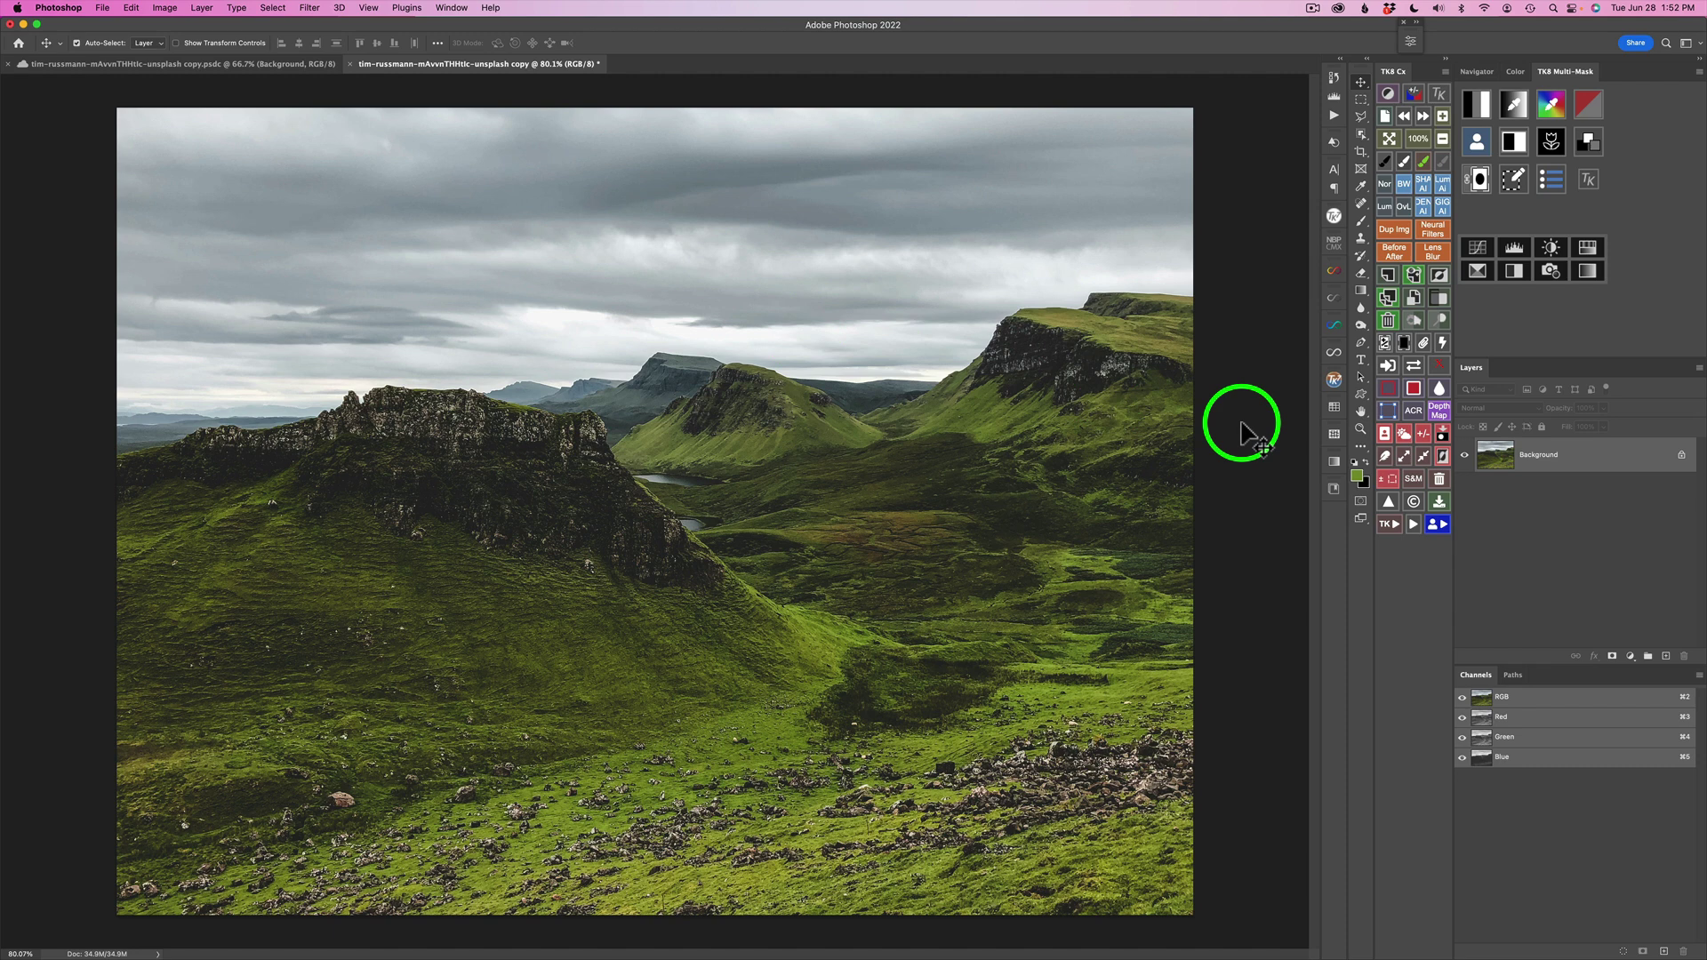
Step: Select the sky in the landscape photo and save the selection as a new channel named SKY
{"action": "left_click", "coordinate": [1405, 430]}
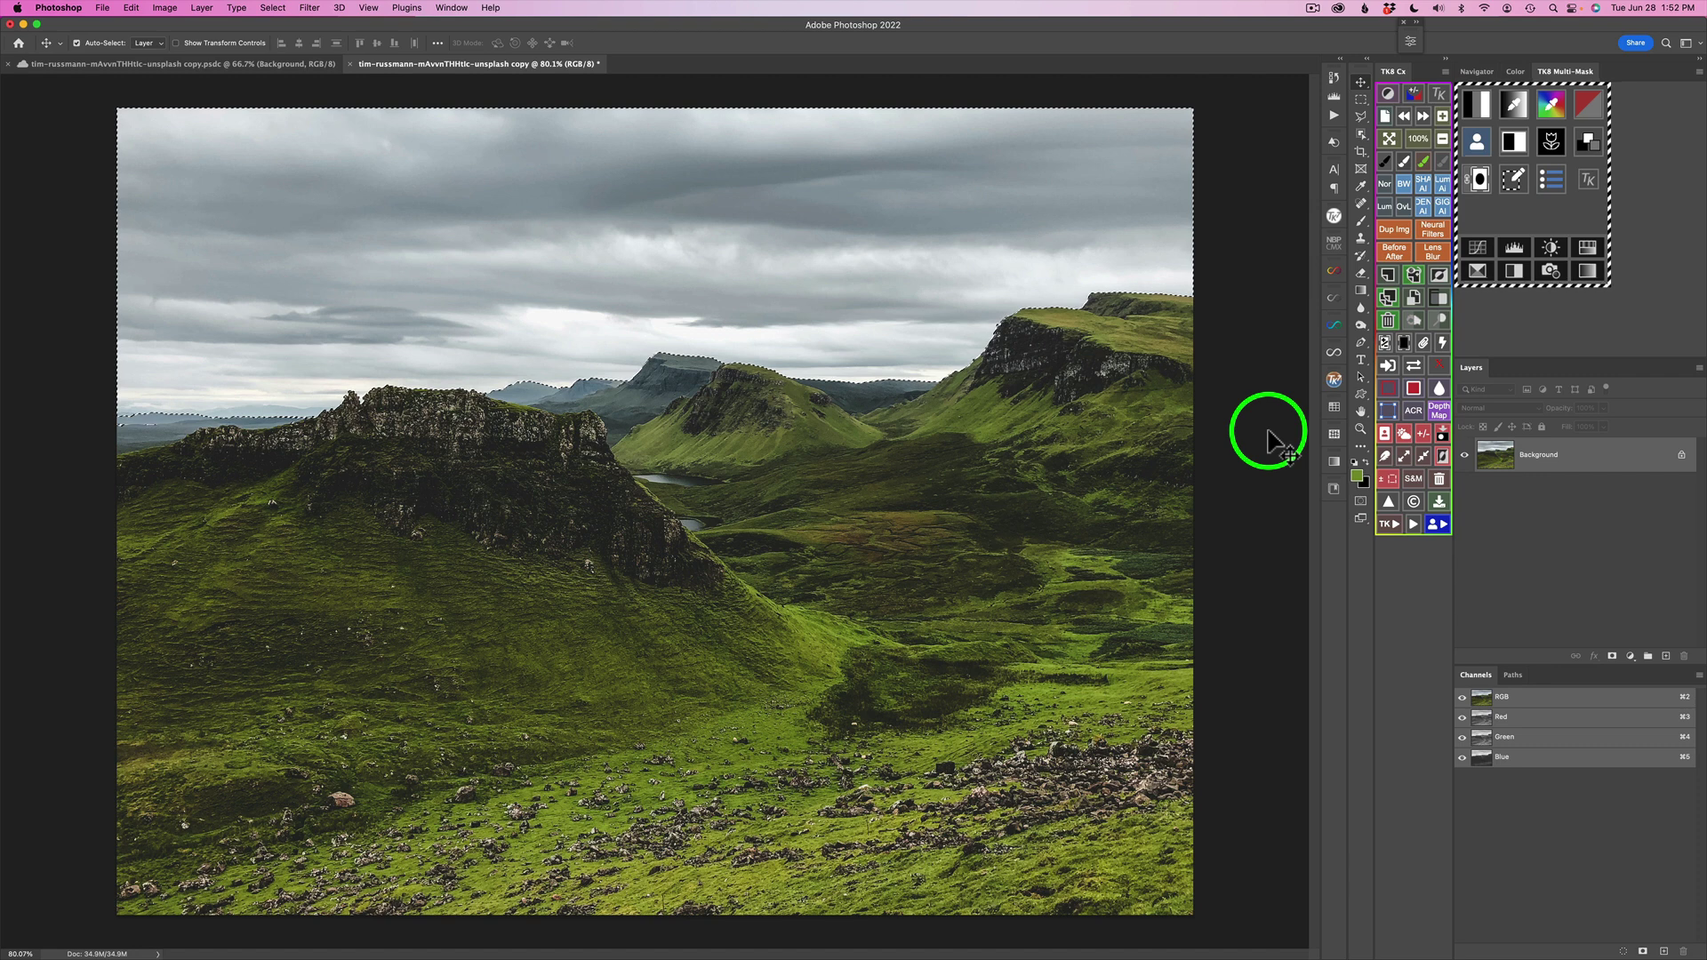
{"action": "left_click", "coordinate": [1443, 431]}
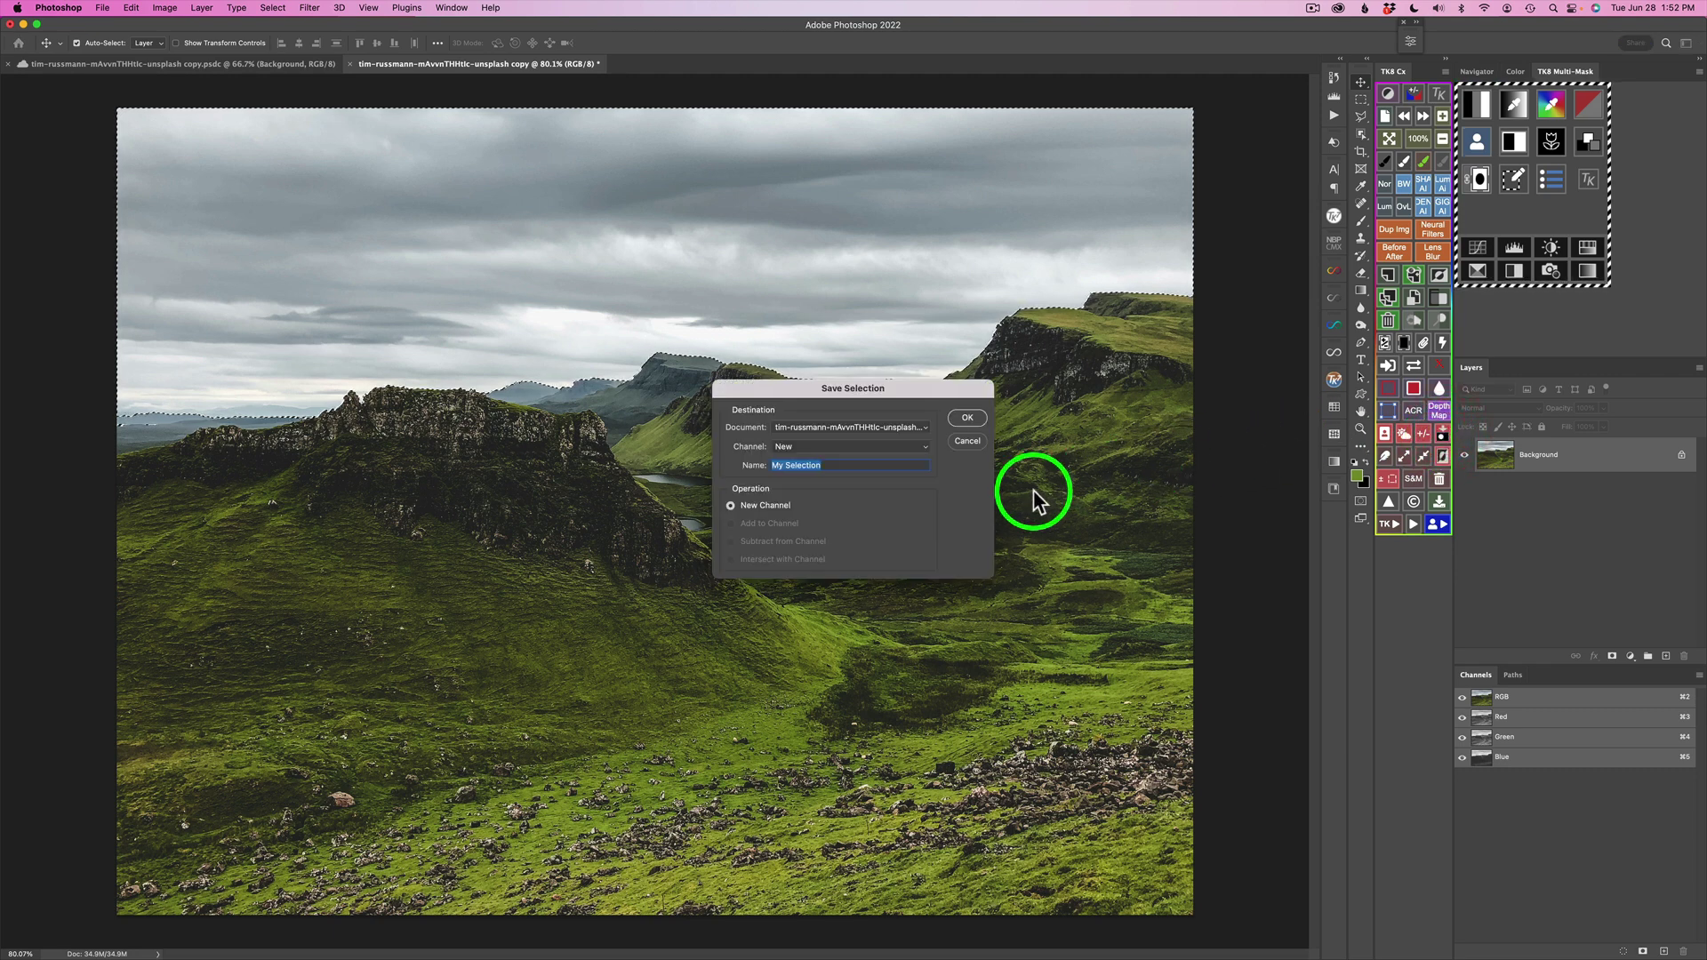
{"action": "type", "text": "SKY"}
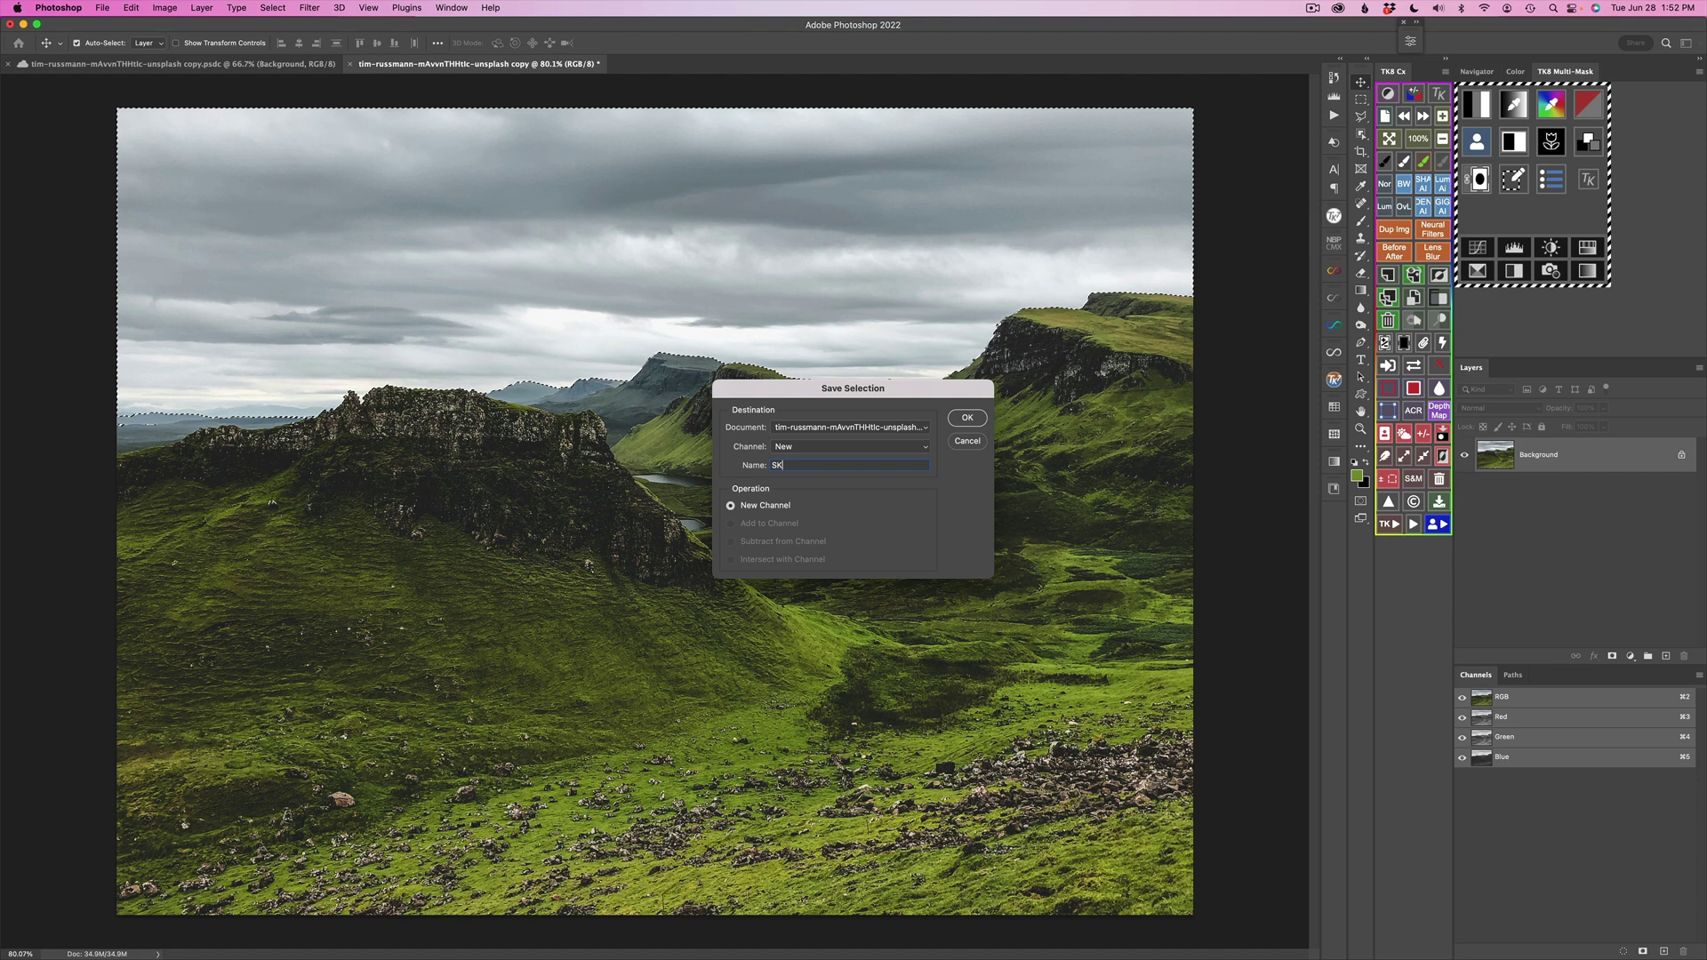
{"action": "left_click", "coordinate": [971, 416]}
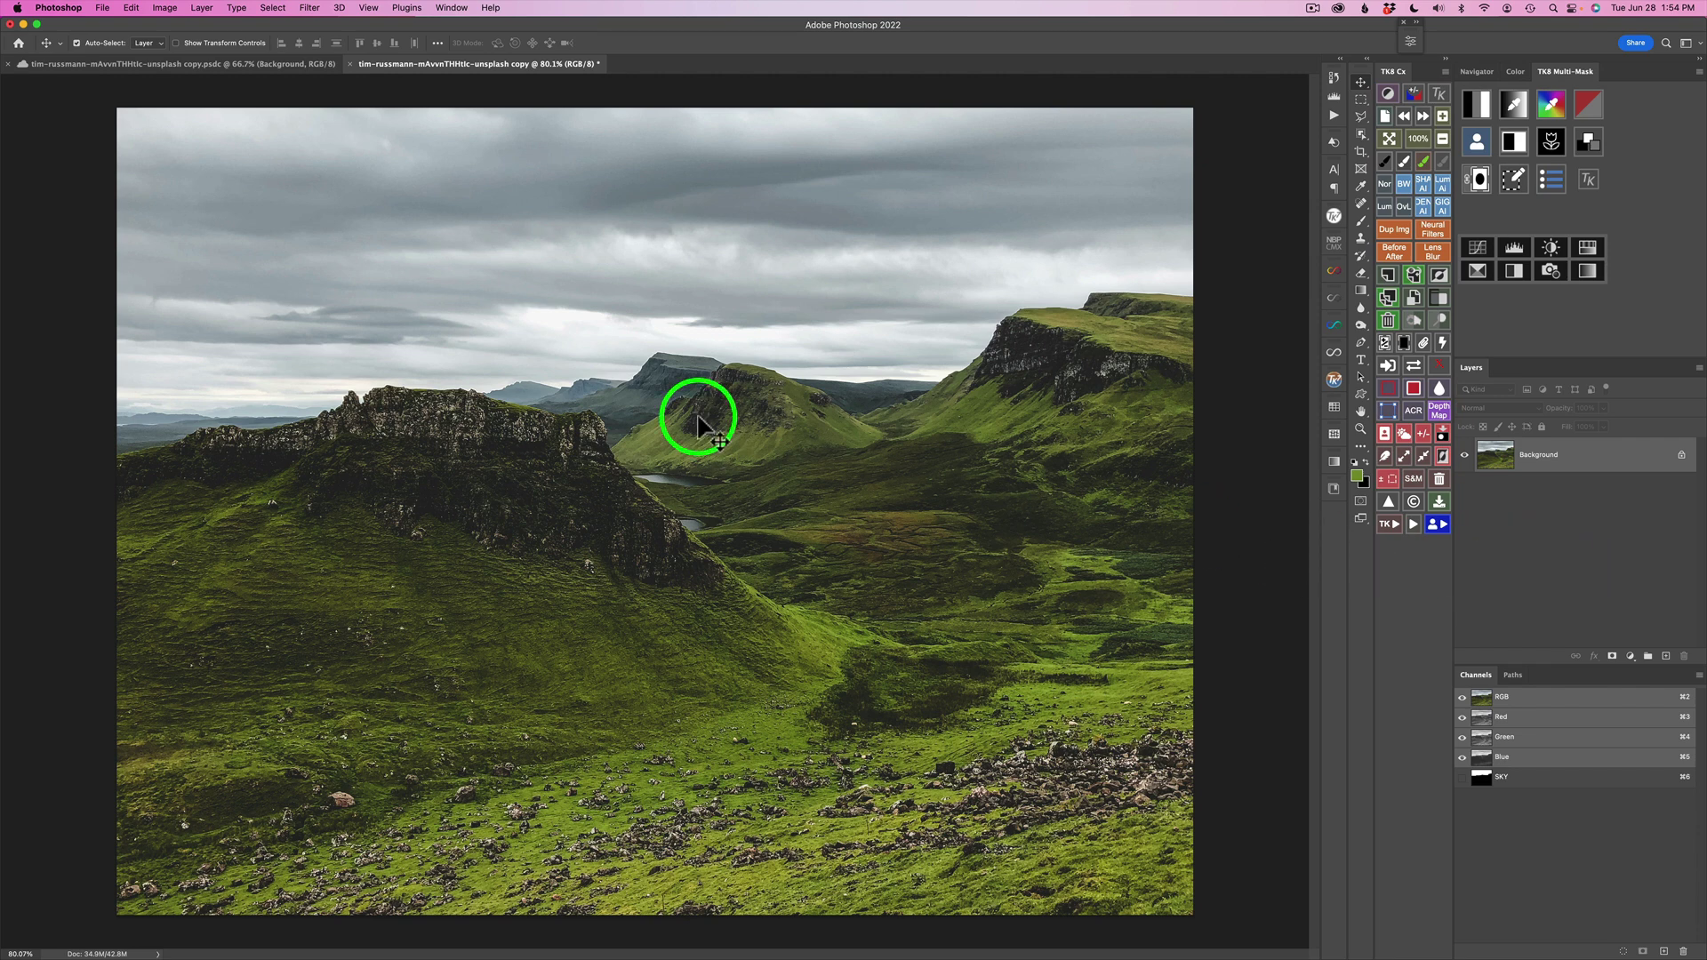
{"action": "left_click", "coordinate": [310, 8]}
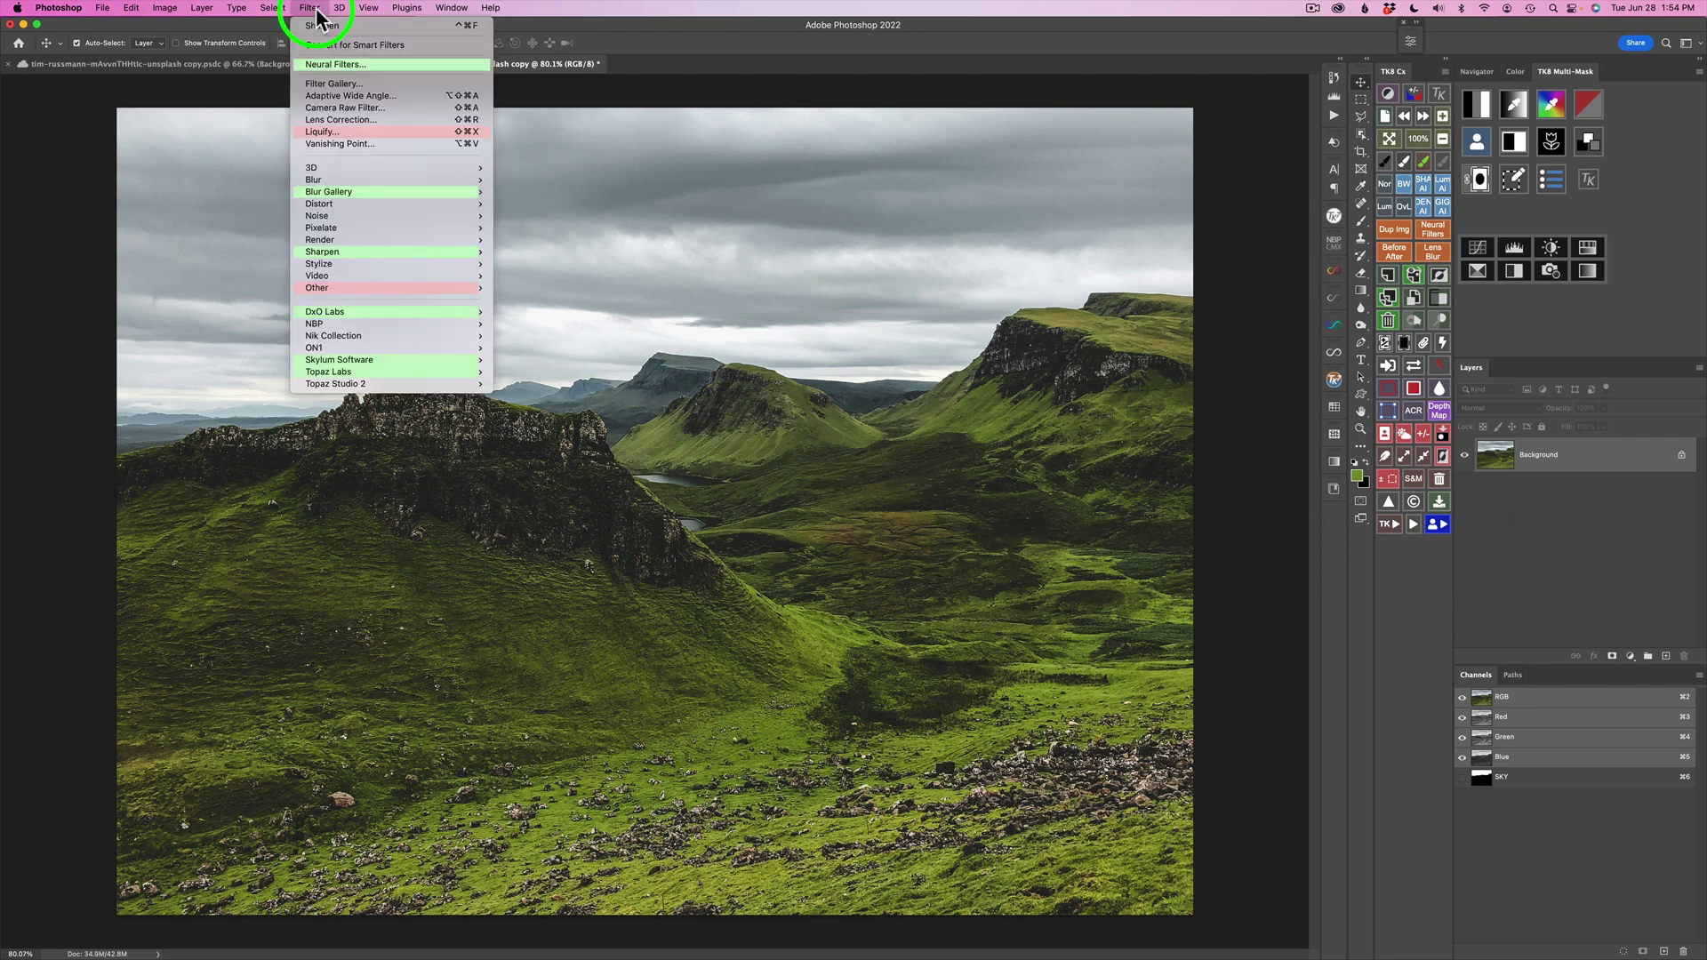
{"action": "mouse_move", "coordinate": [380, 335]}
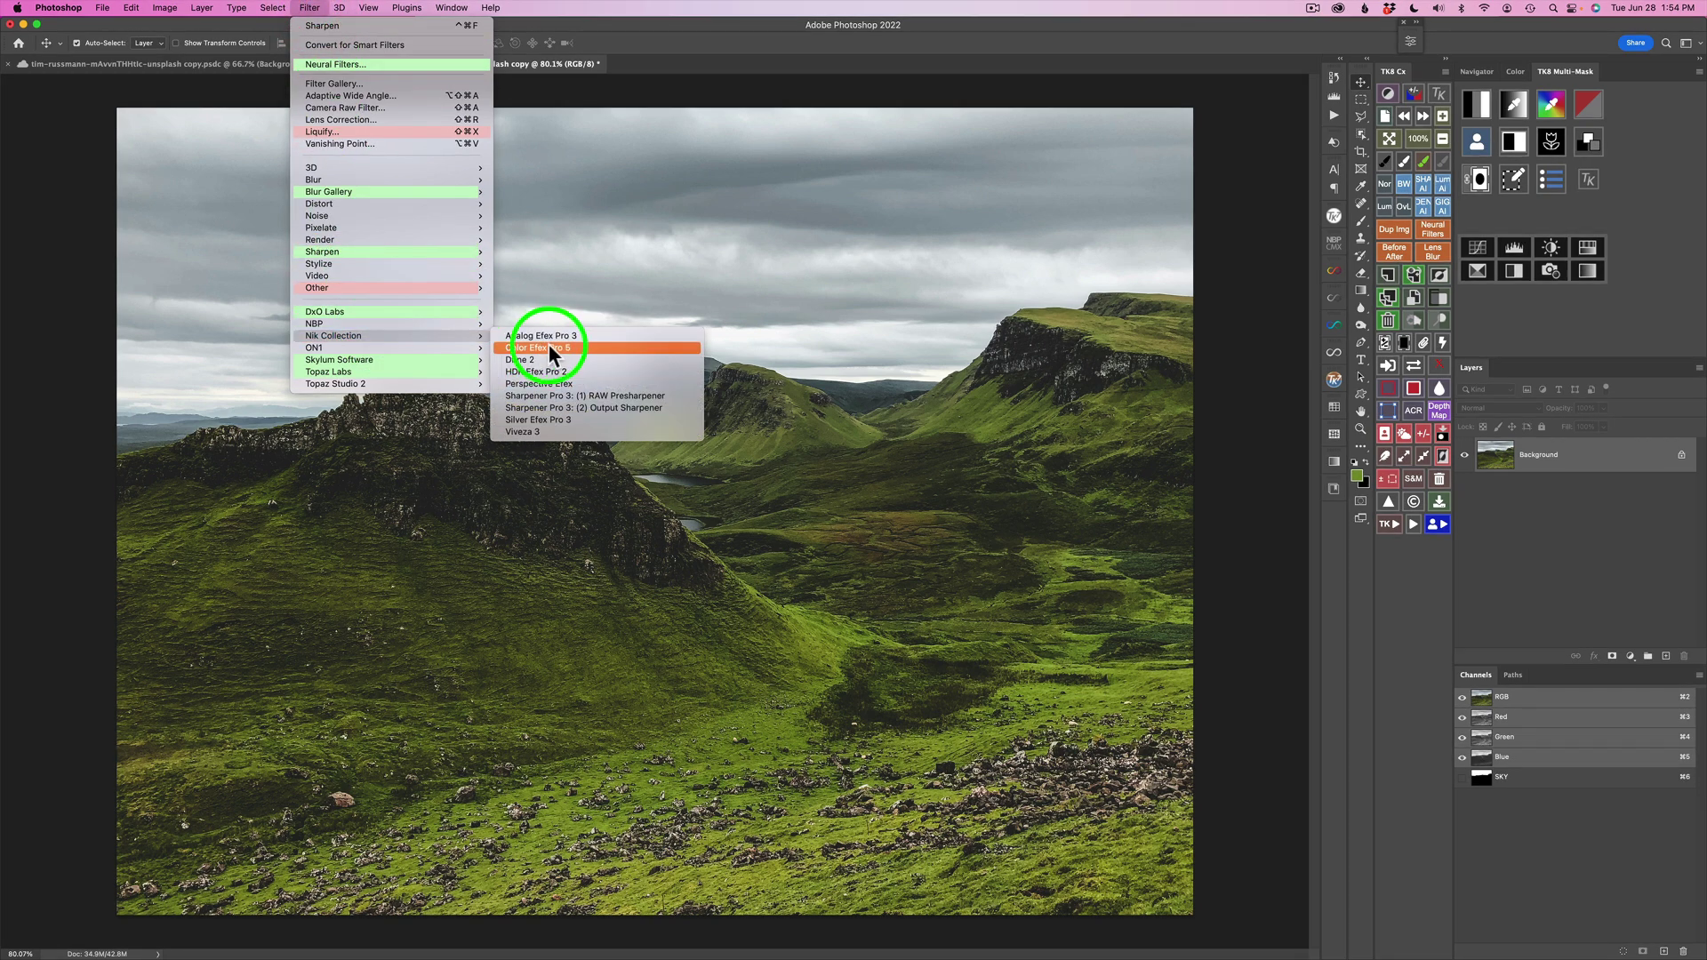
{"action": "left_click", "coordinate": [632, 49]}
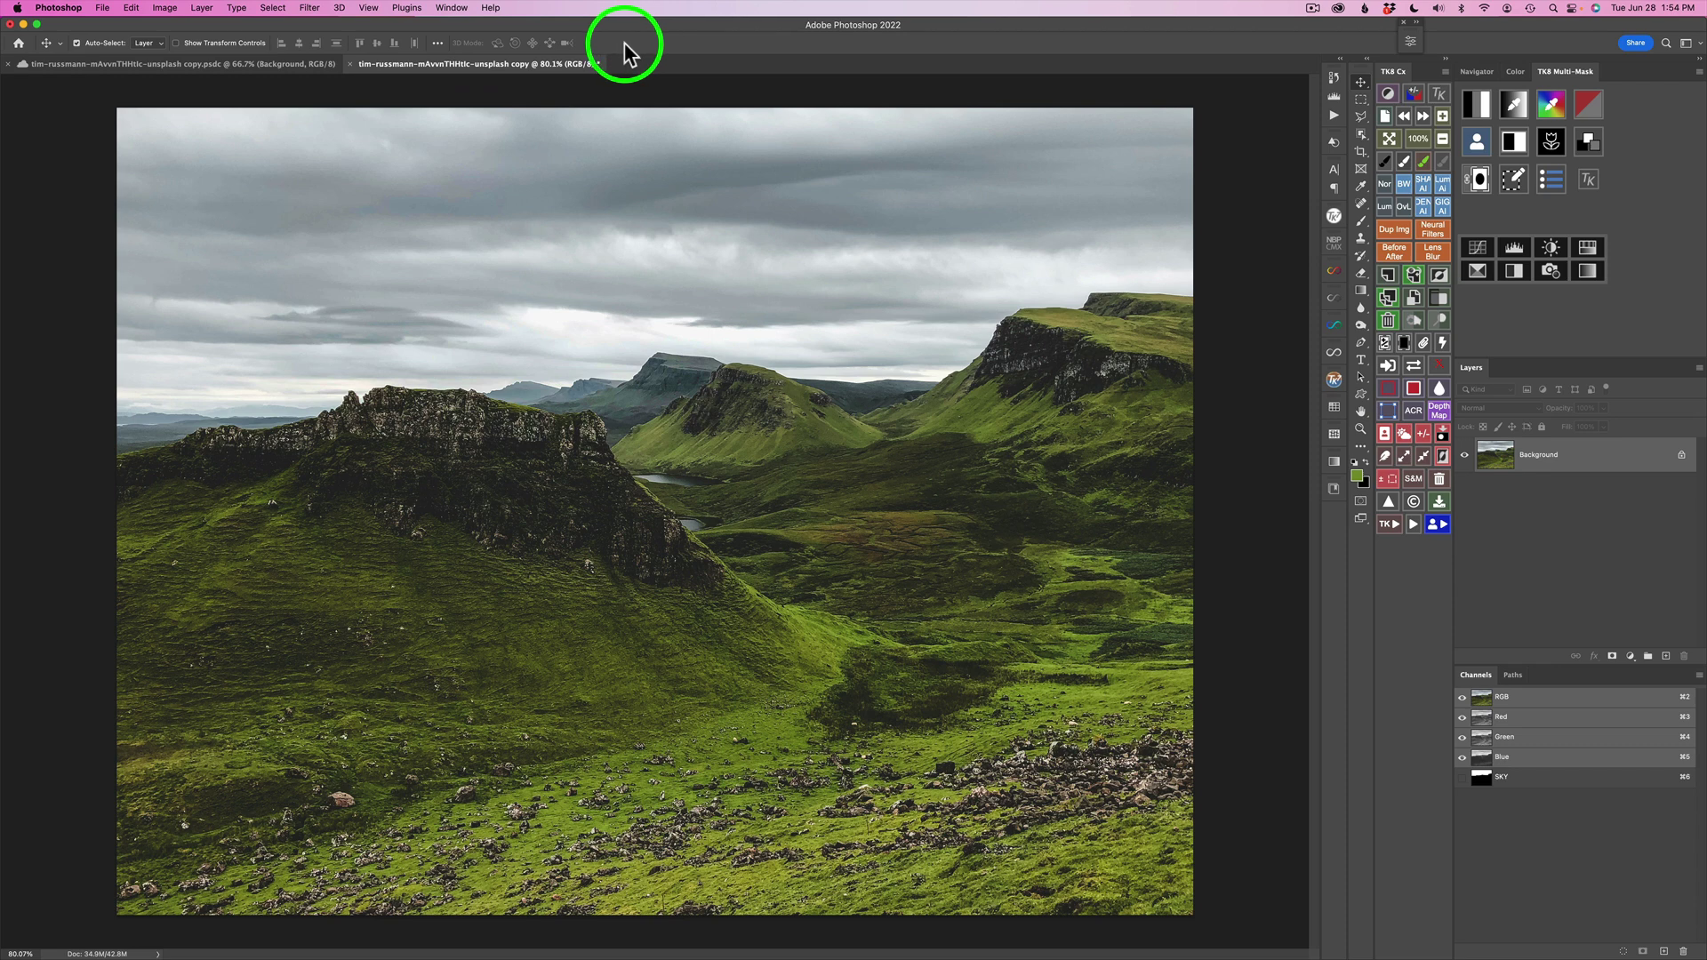
Step: Open the Nik Collection Selective Tool and launch Color Efex Pro 5 on the Background layer
{"action": "left_click", "coordinate": [104, 9]}
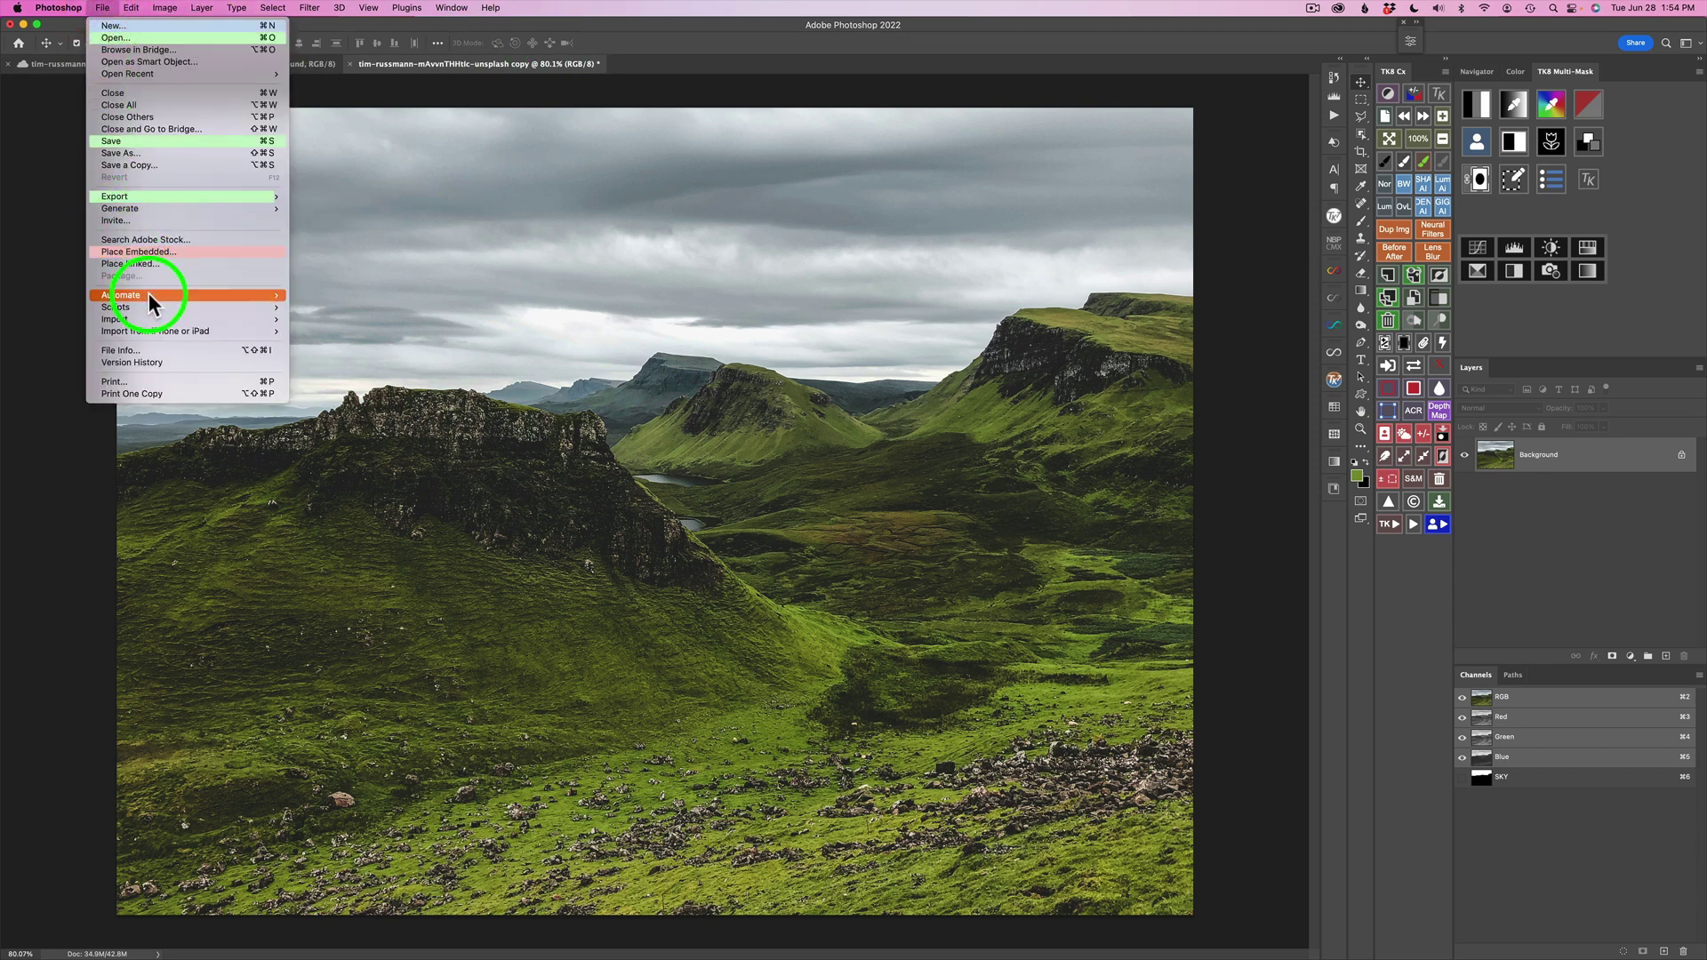
{"action": "mouse_move", "coordinate": [151, 296]}
{"action": "left_click", "coordinate": [348, 369]}
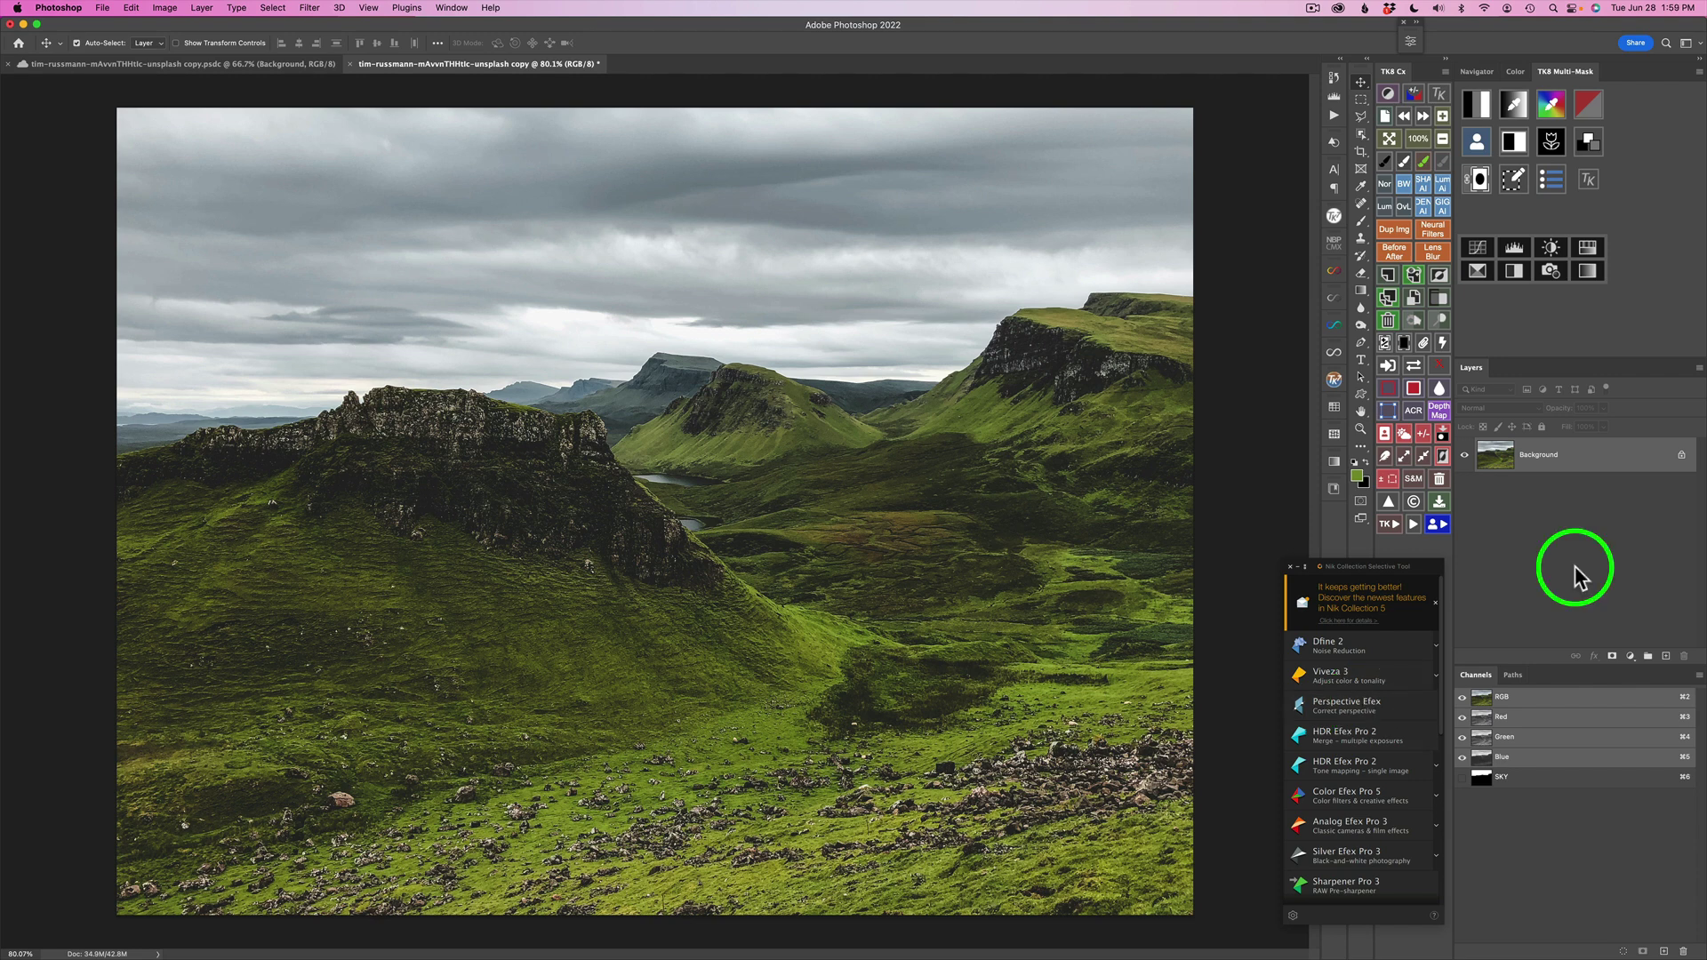
{"action": "left_click", "coordinate": [1437, 794]}
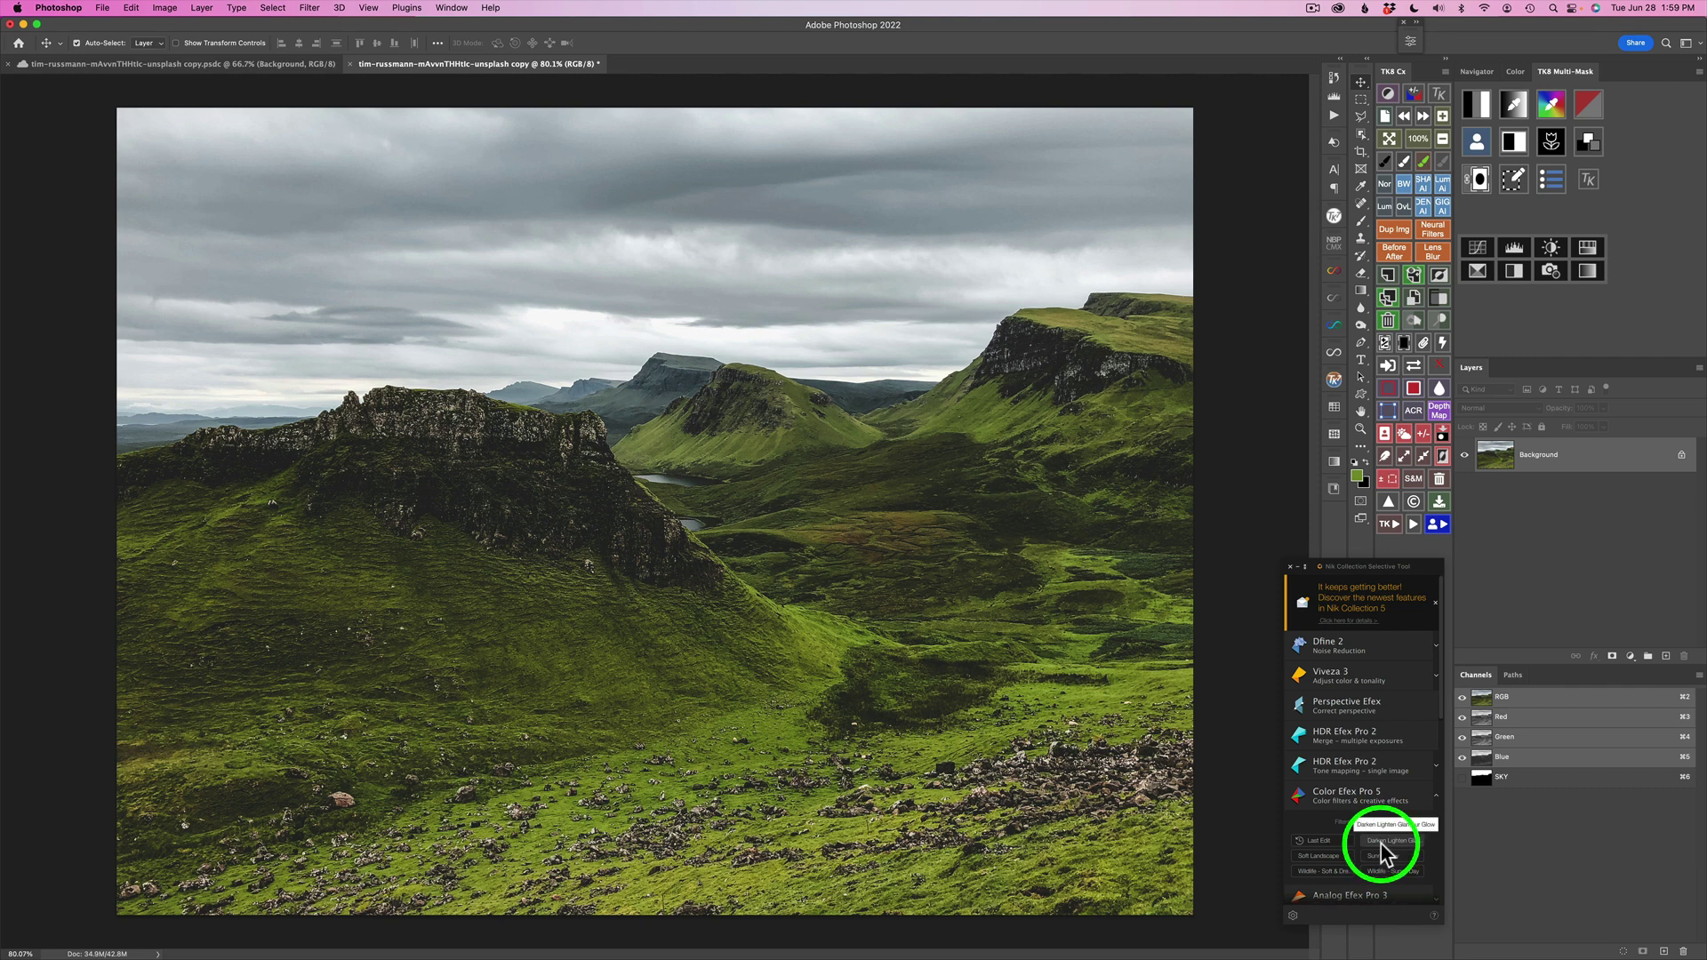
{"action": "left_click", "coordinate": [1357, 800]}
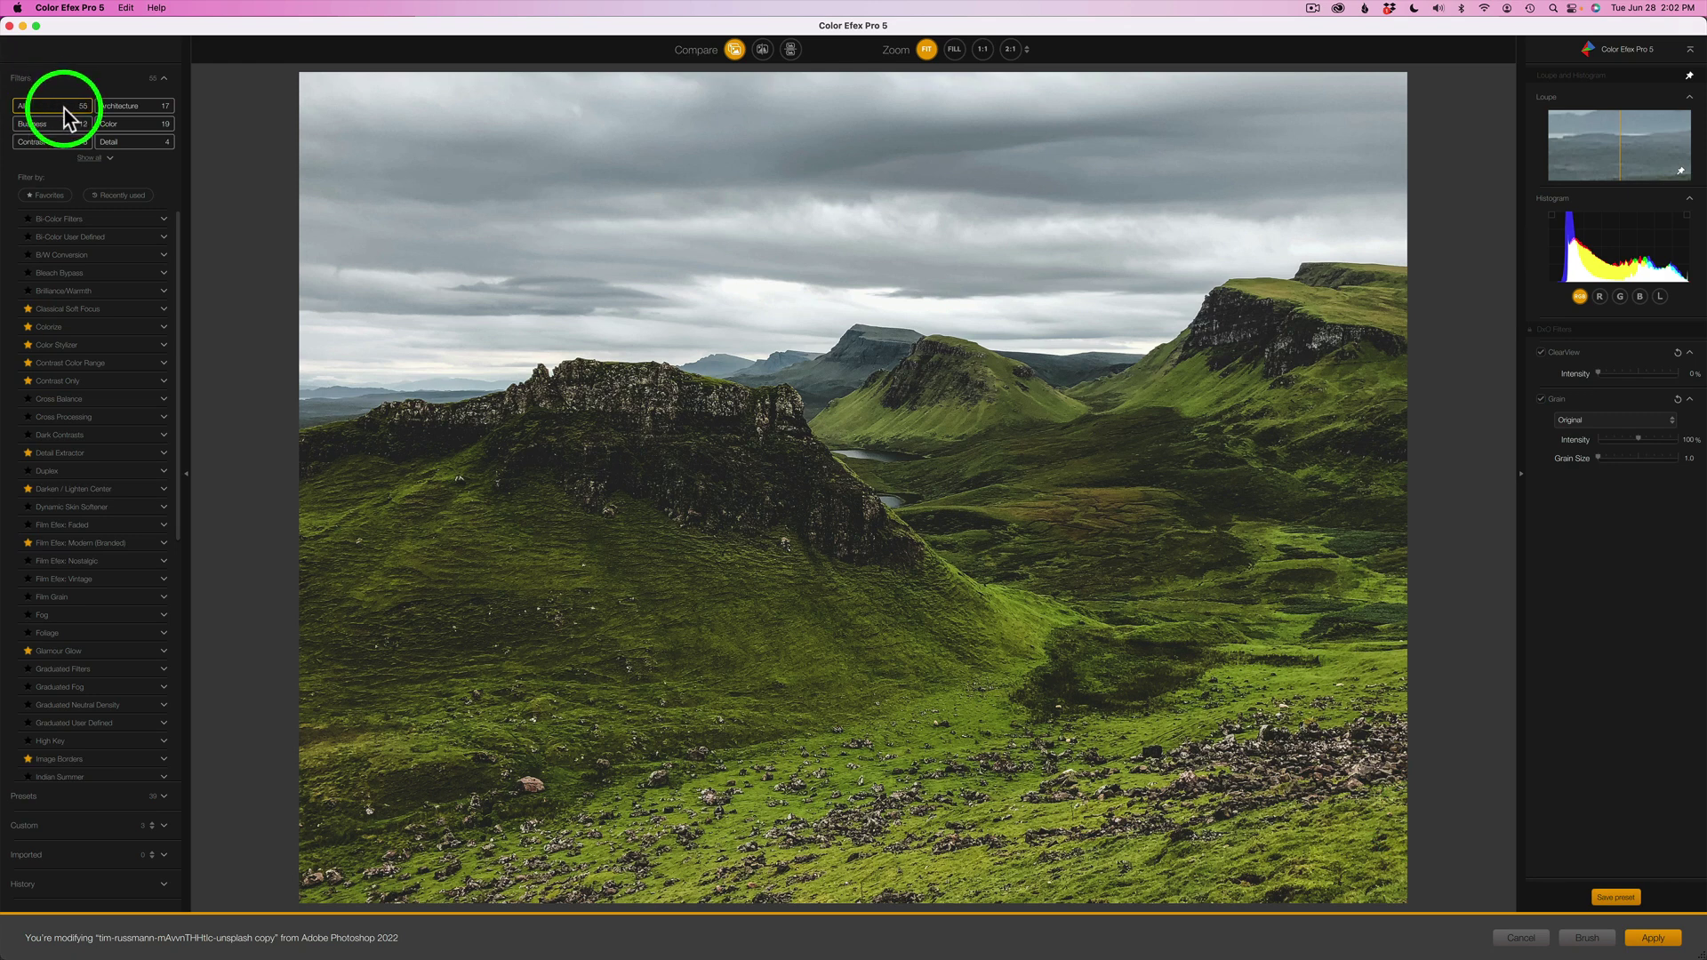
Step: Limit the filter list to favorites and apply the Classical Soft Focus filter to the photo
{"action": "scroll", "coordinate": [77, 356], "scroll_direction": "down", "scroll_amount": 1}
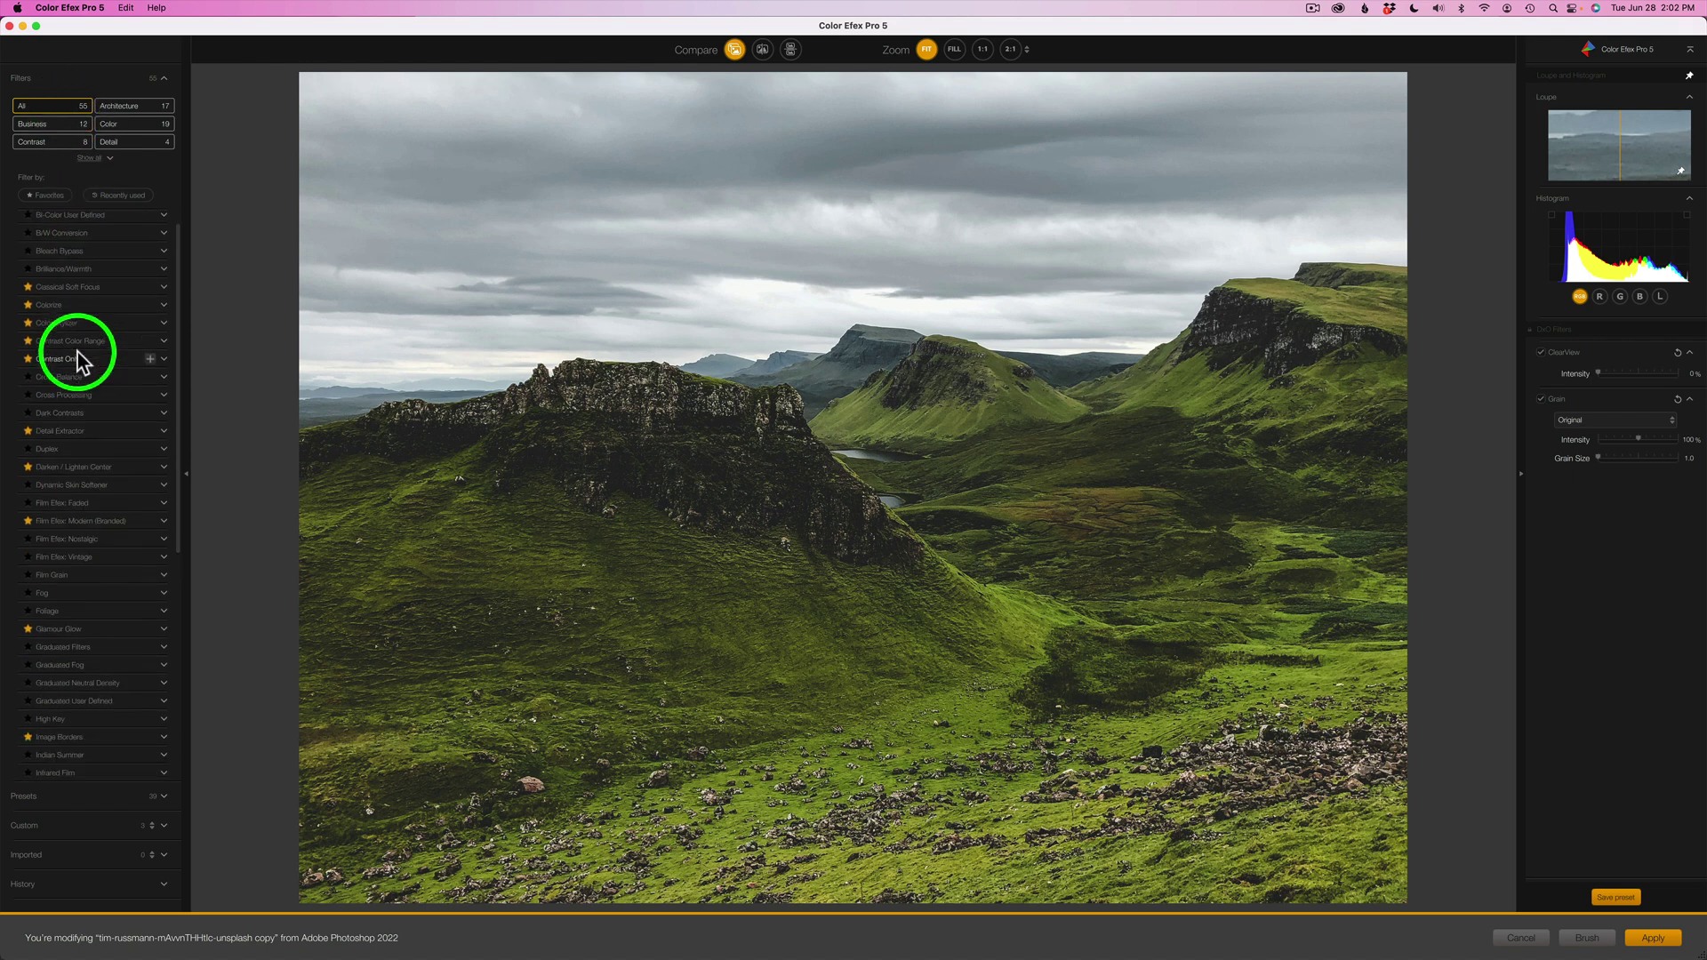
{"action": "scroll", "coordinate": [77, 360], "scroll_direction": "down", "scroll_amount": 3}
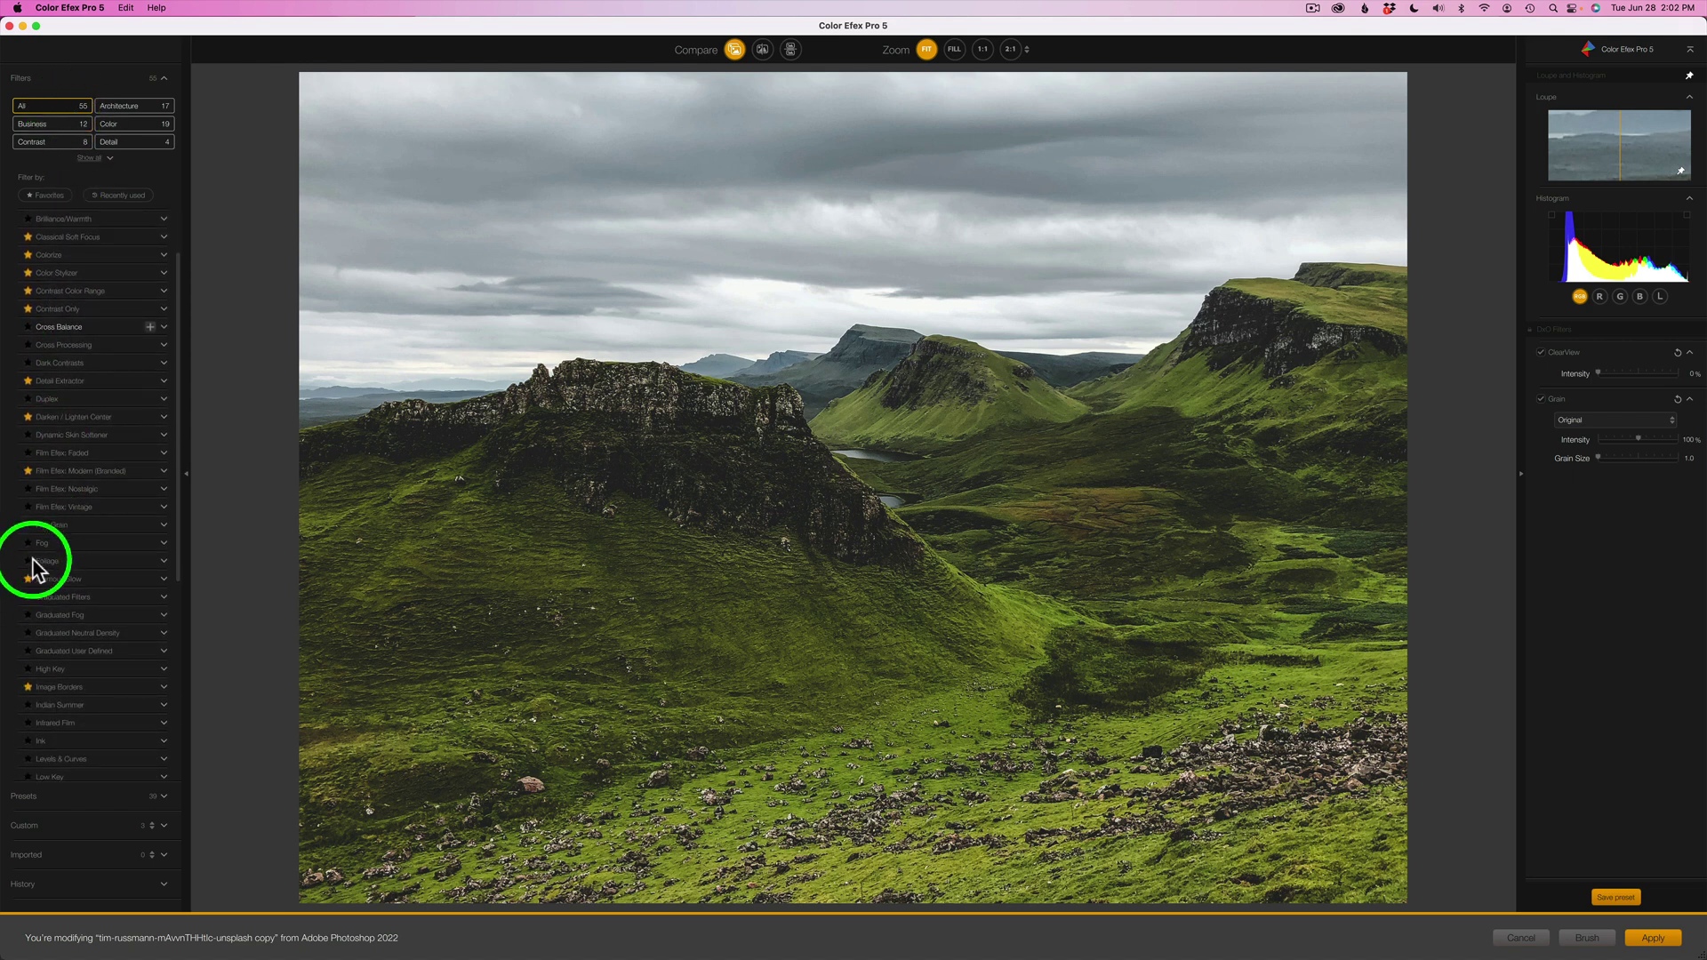
{"action": "scroll", "coordinate": [113, 475], "scroll_direction": "up", "scroll_amount": 4}
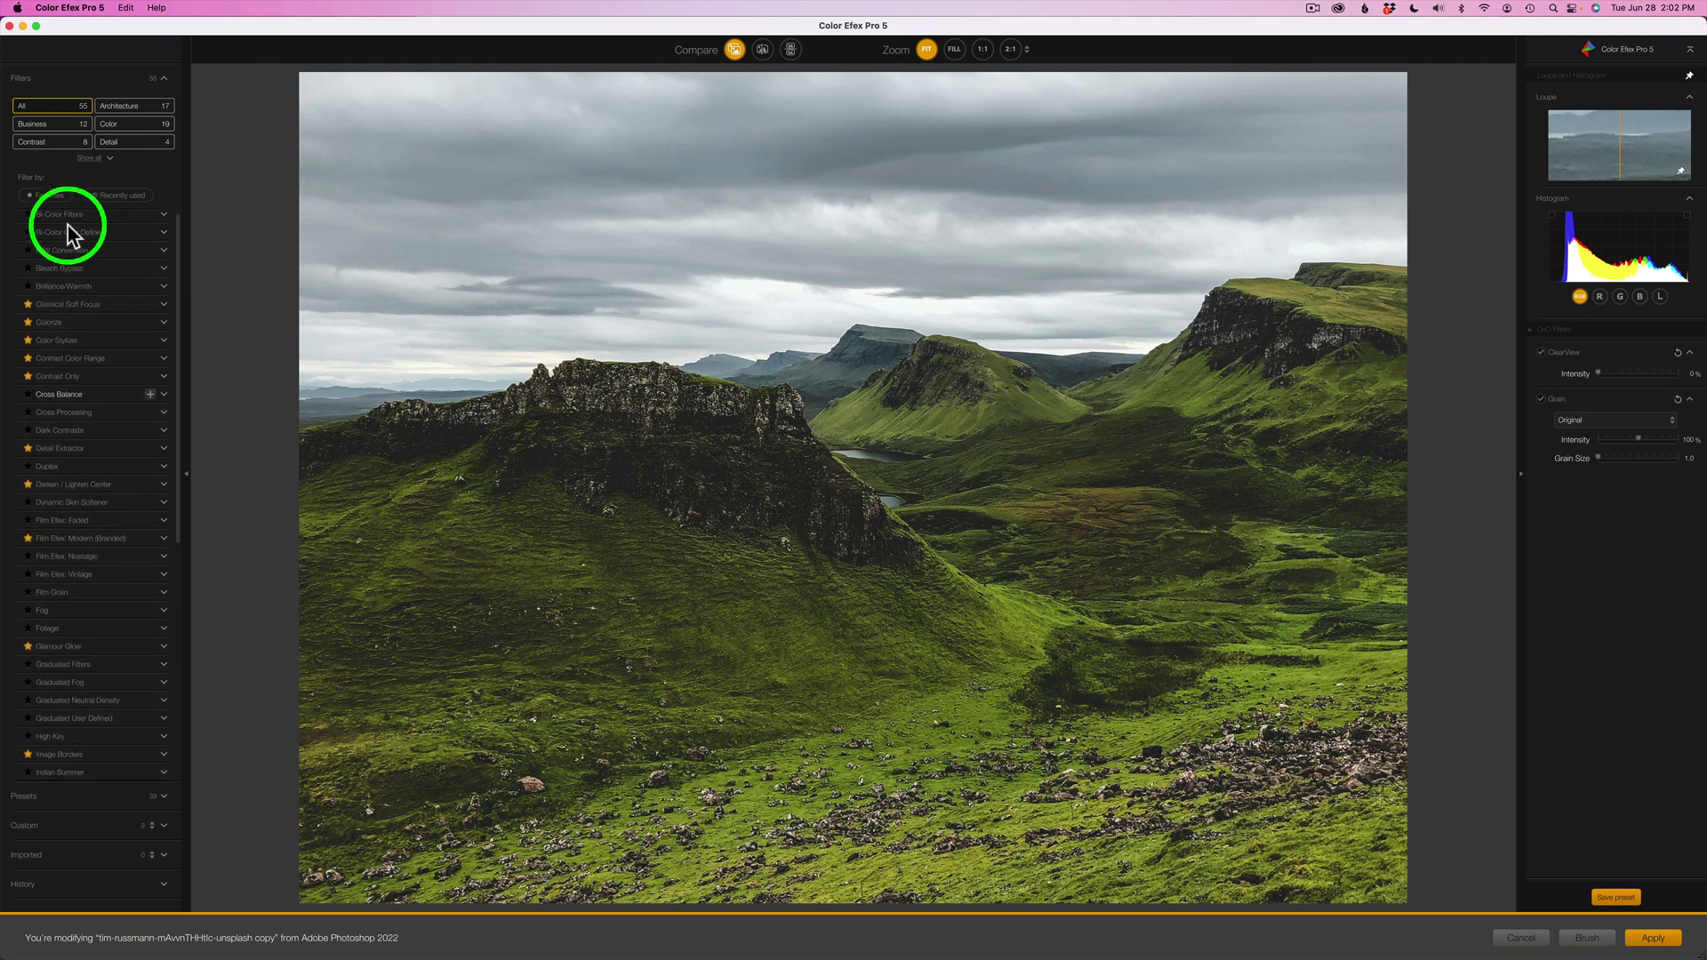
{"action": "left_click", "coordinate": [45, 197]}
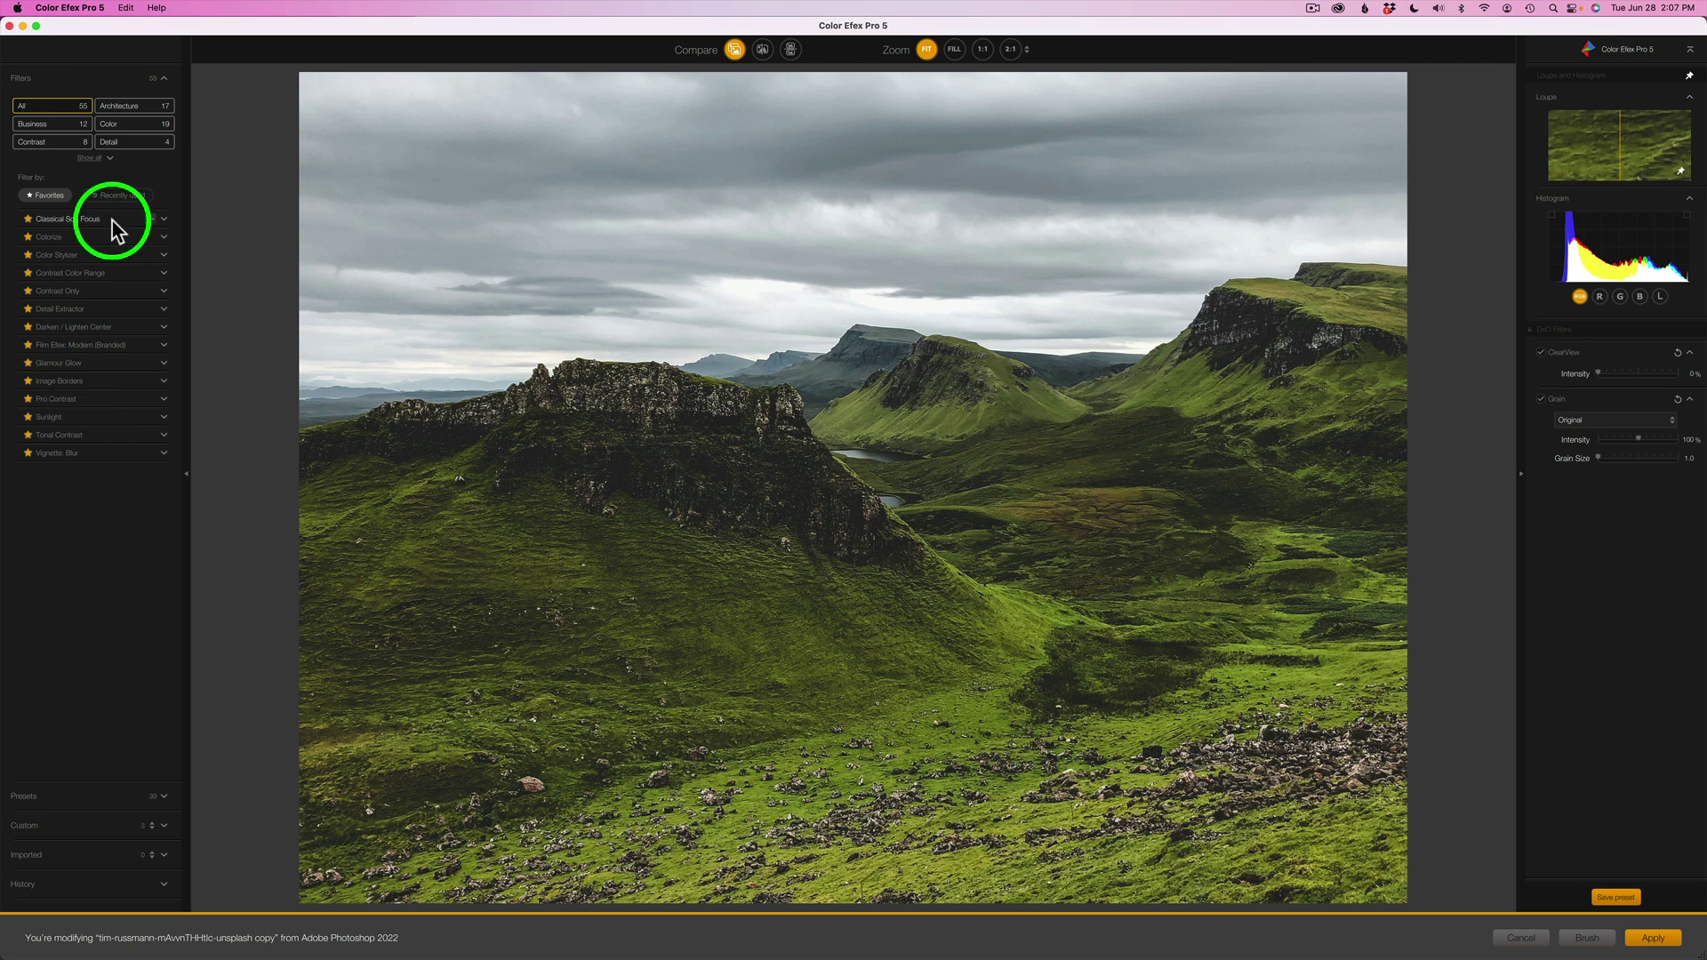
{"action": "left_click", "coordinate": [107, 218]}
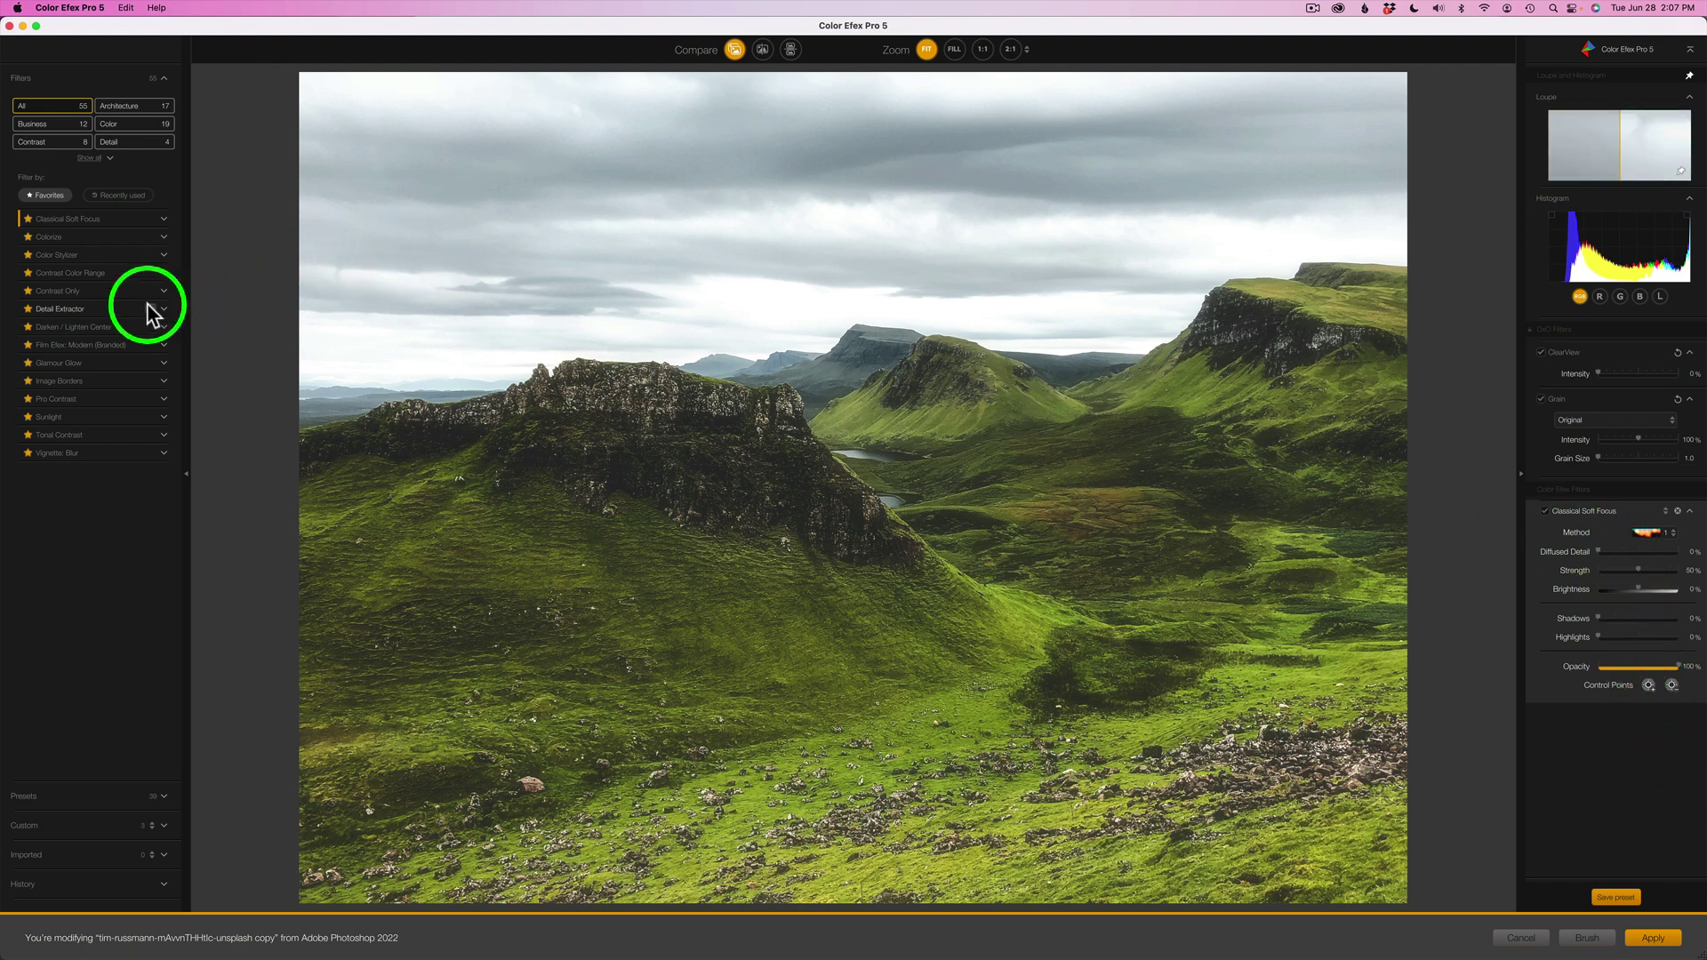
Step: Stack the Color Stylizer filter on top of Classical Soft Focus and remove it again
{"action": "left_click_drag", "start_coordinate": [133, 297], "coordinate": [105, 256]}
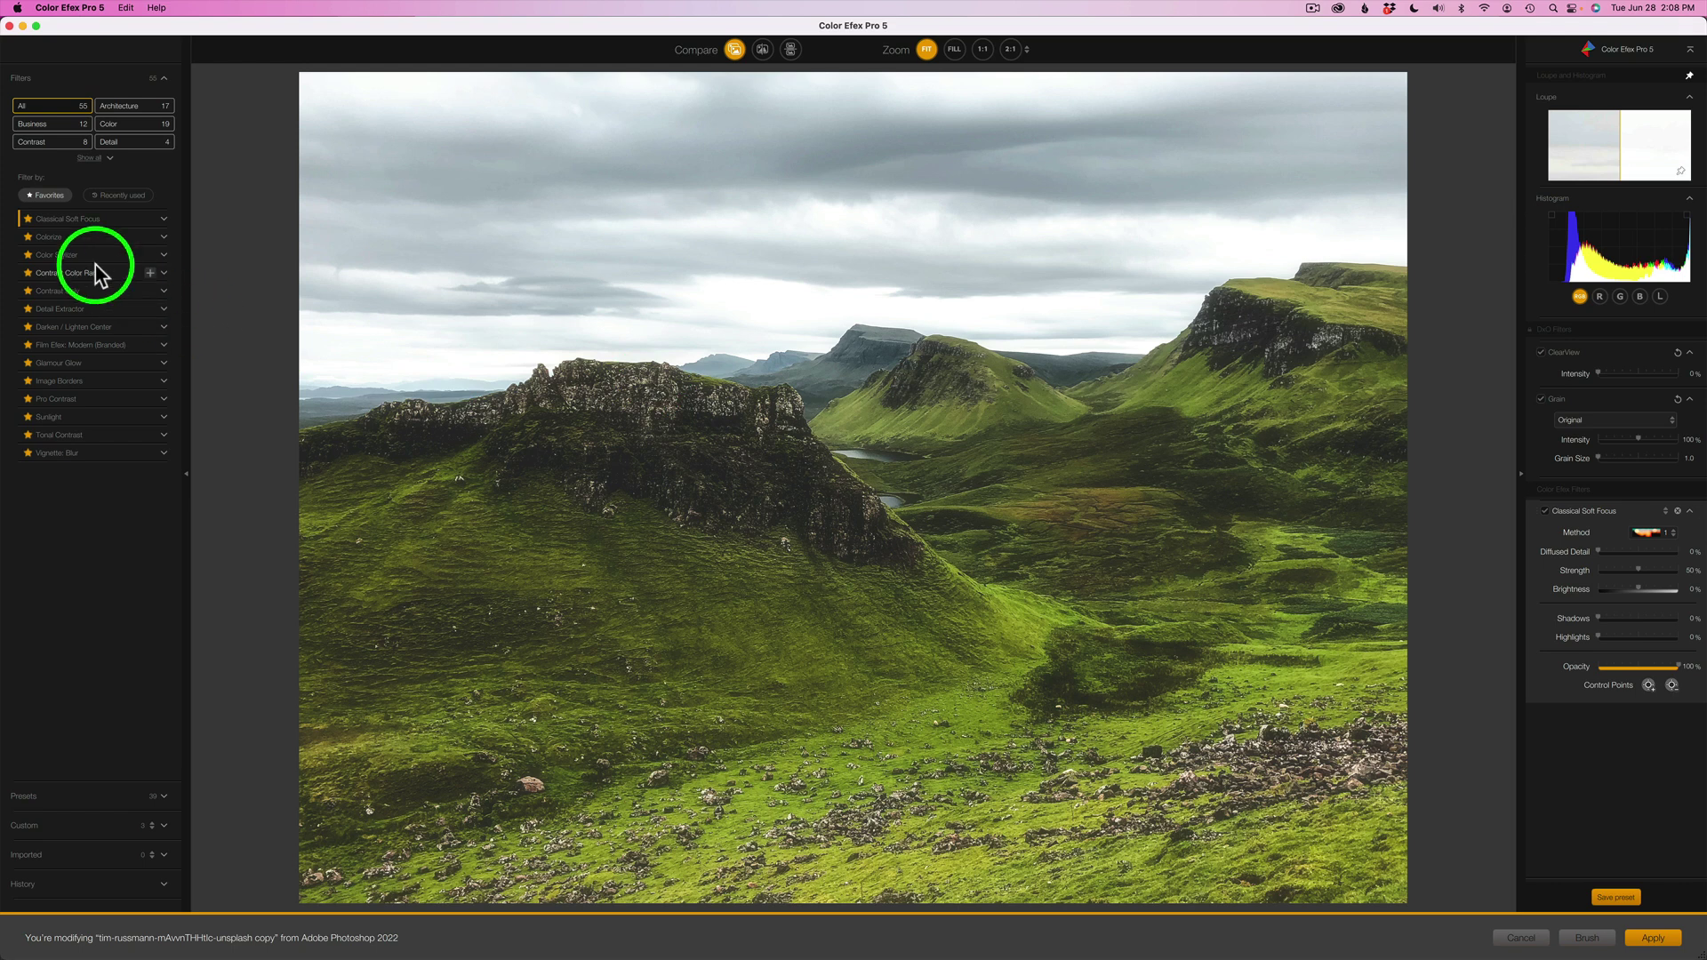
{"action": "left_click", "coordinate": [150, 256]}
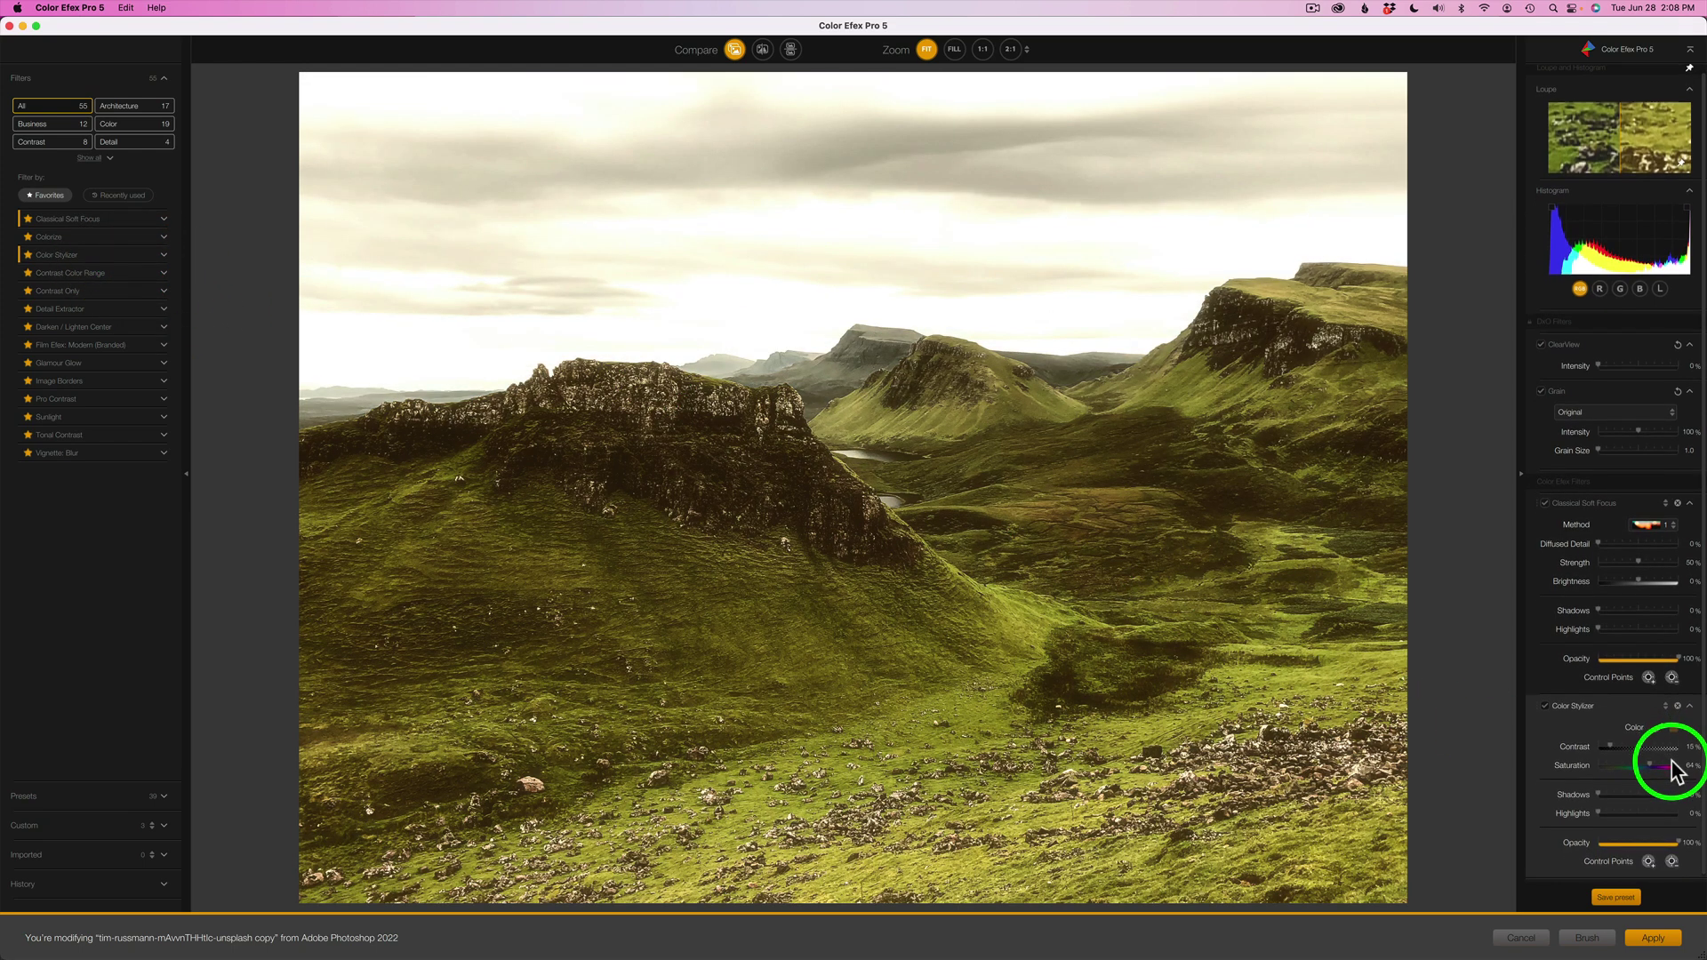
{"action": "left_click", "coordinate": [1678, 704]}
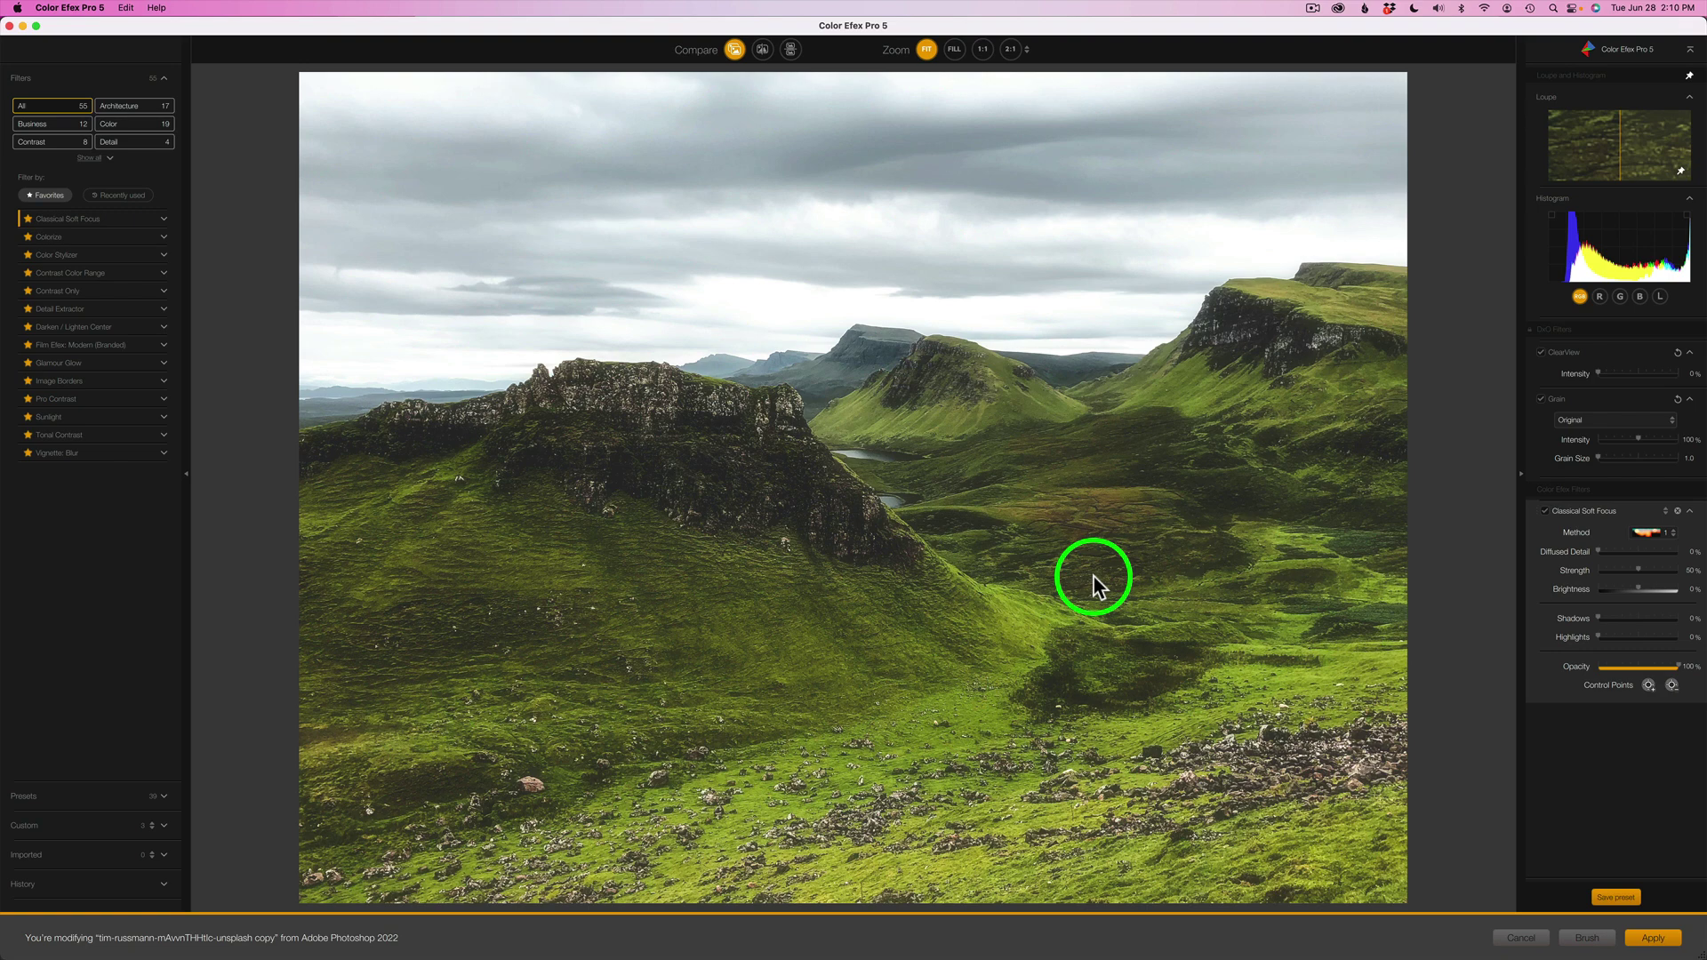
Step: Compare the photo with and without Classical Soft Focus, using the filter toggle, the split view and the full before/after preview
{"action": "left_click", "coordinate": [1544, 512]}
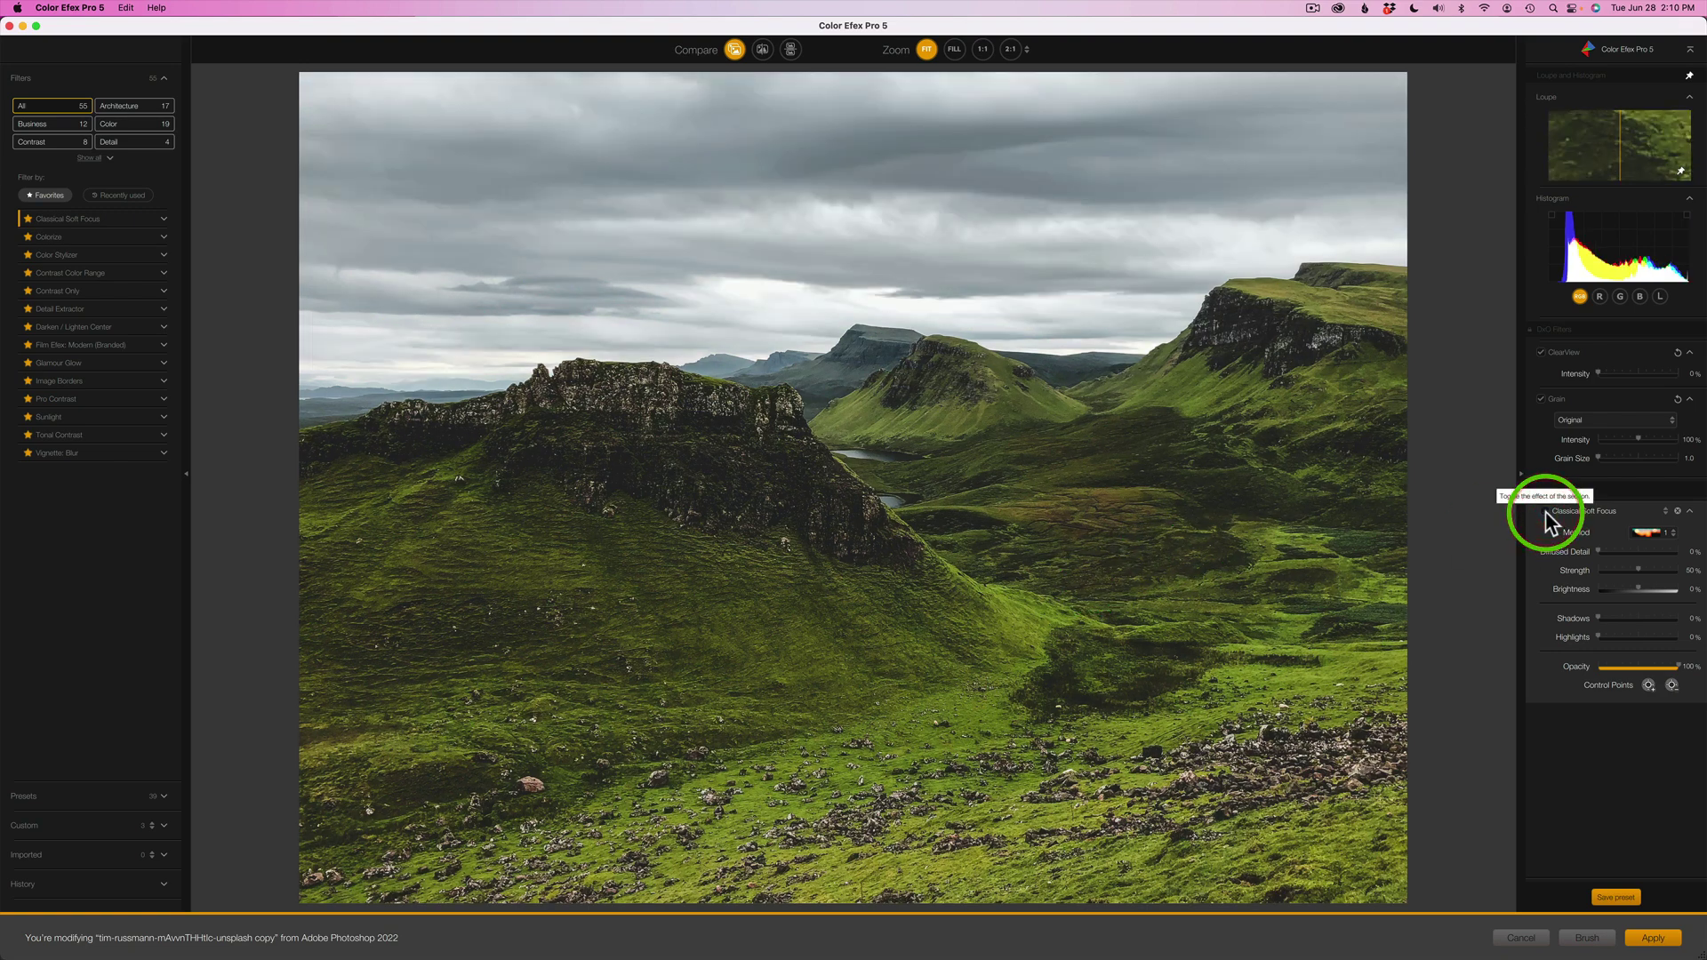
{"action": "left_click", "coordinate": [1544, 513]}
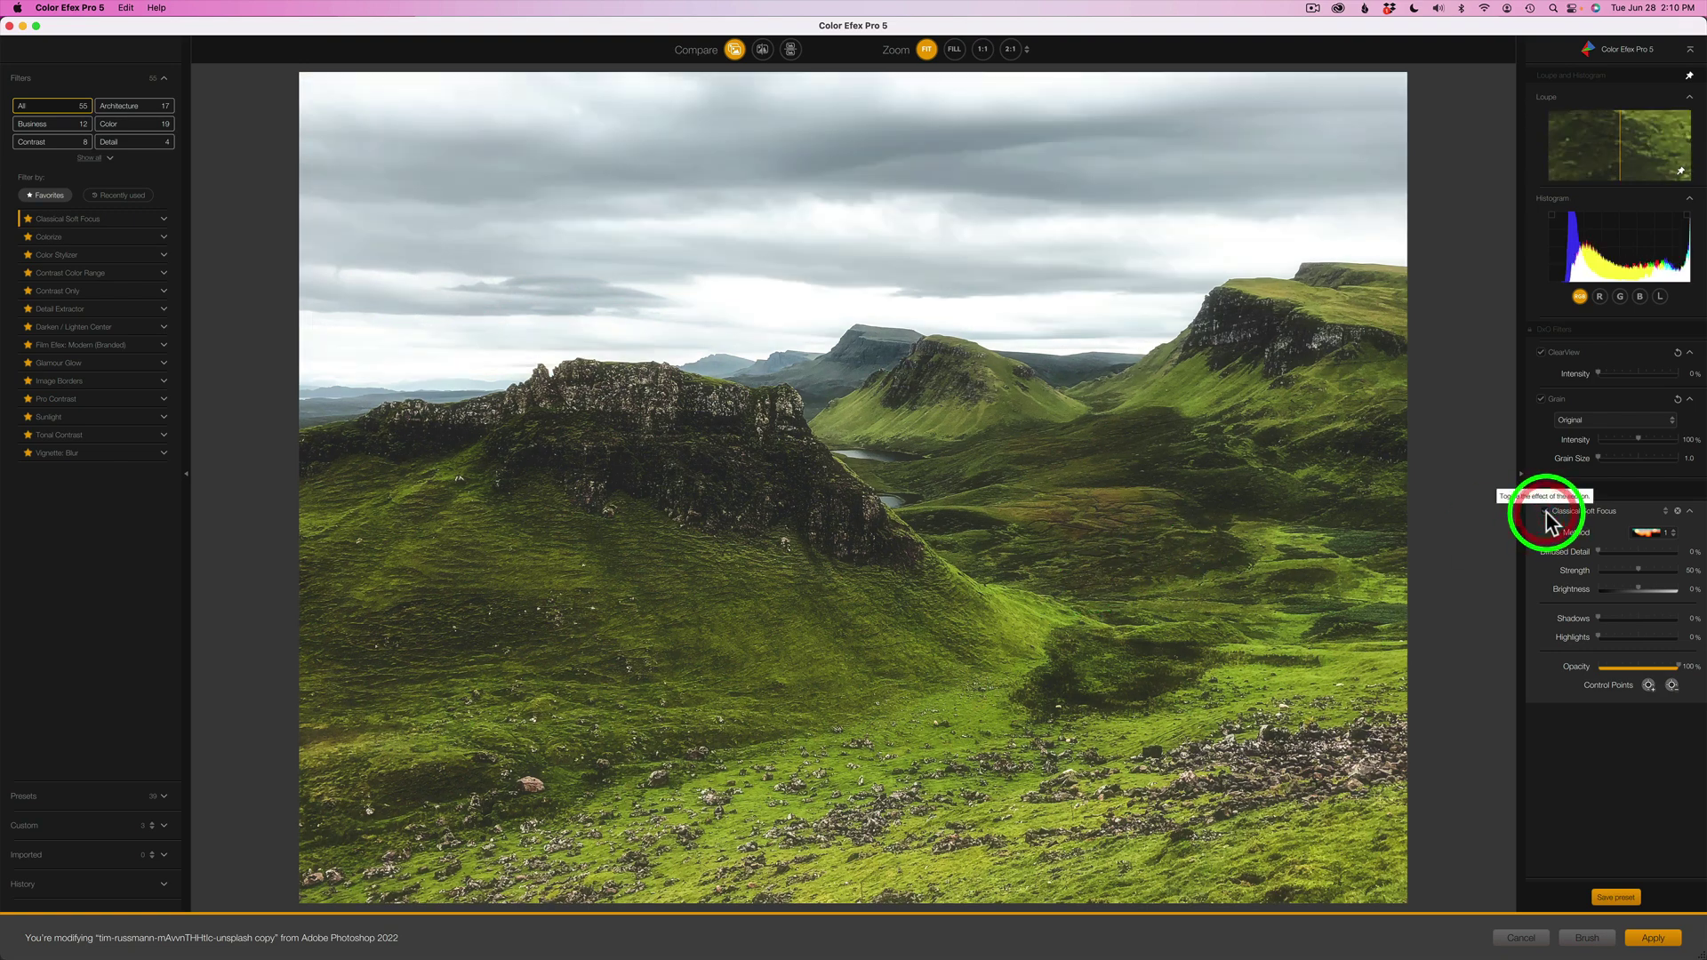
{"action": "left_click", "coordinate": [736, 50]}
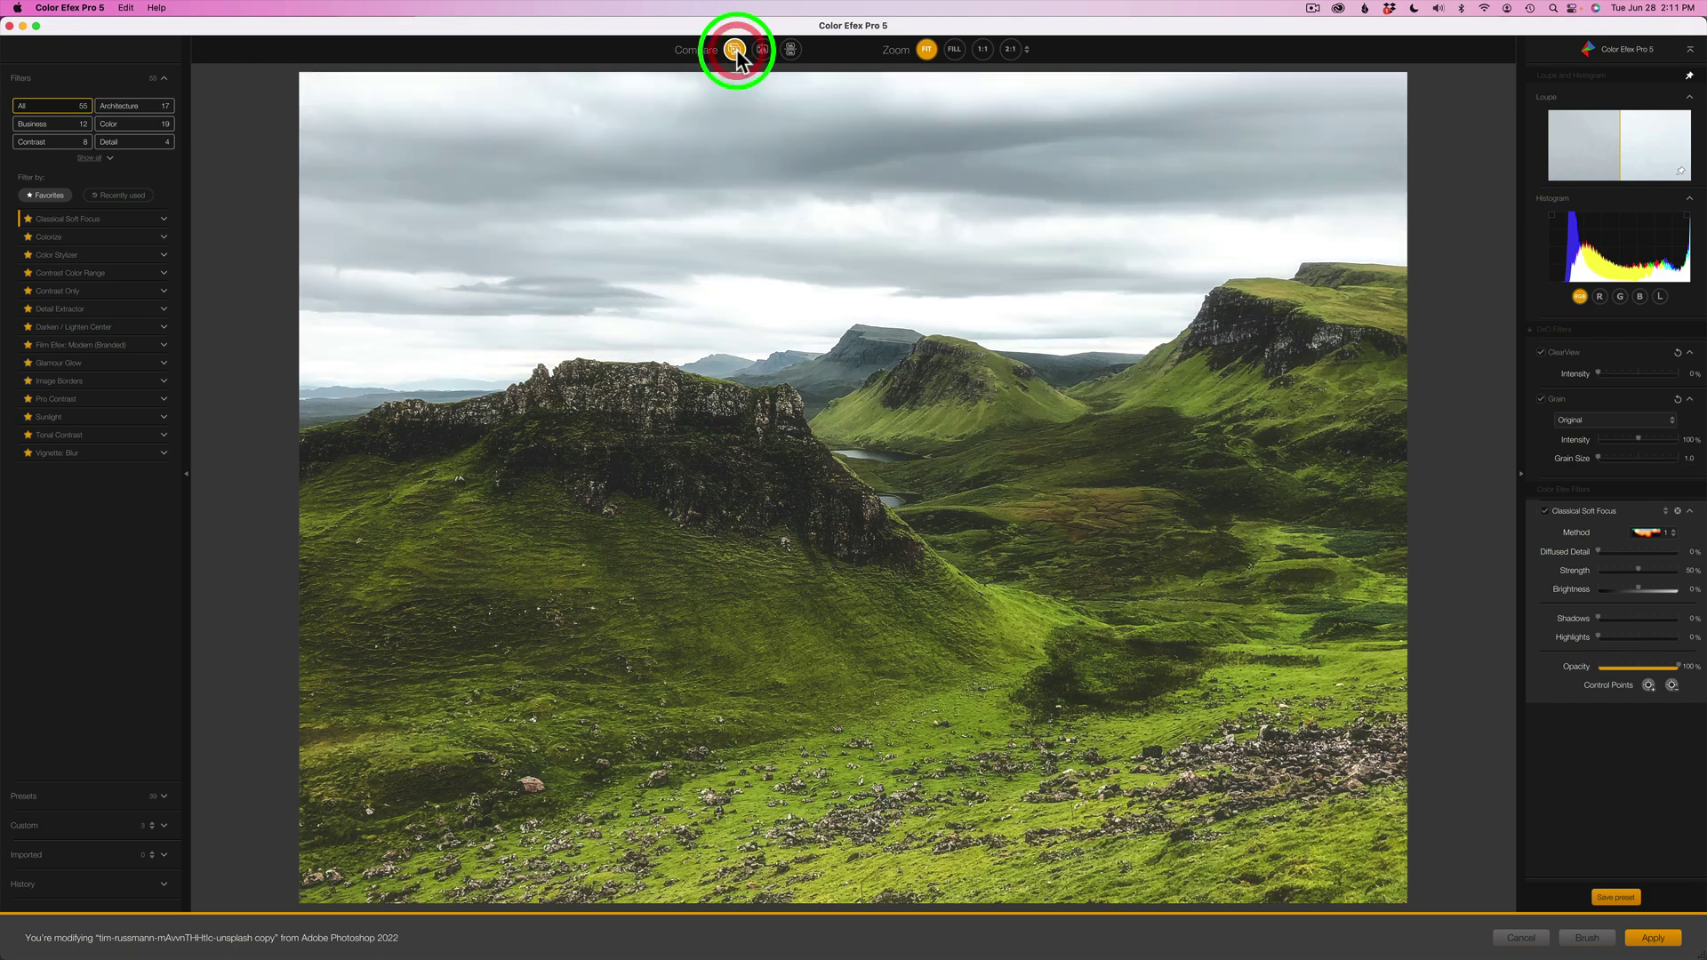
{"action": "left_click", "coordinate": [762, 50]}
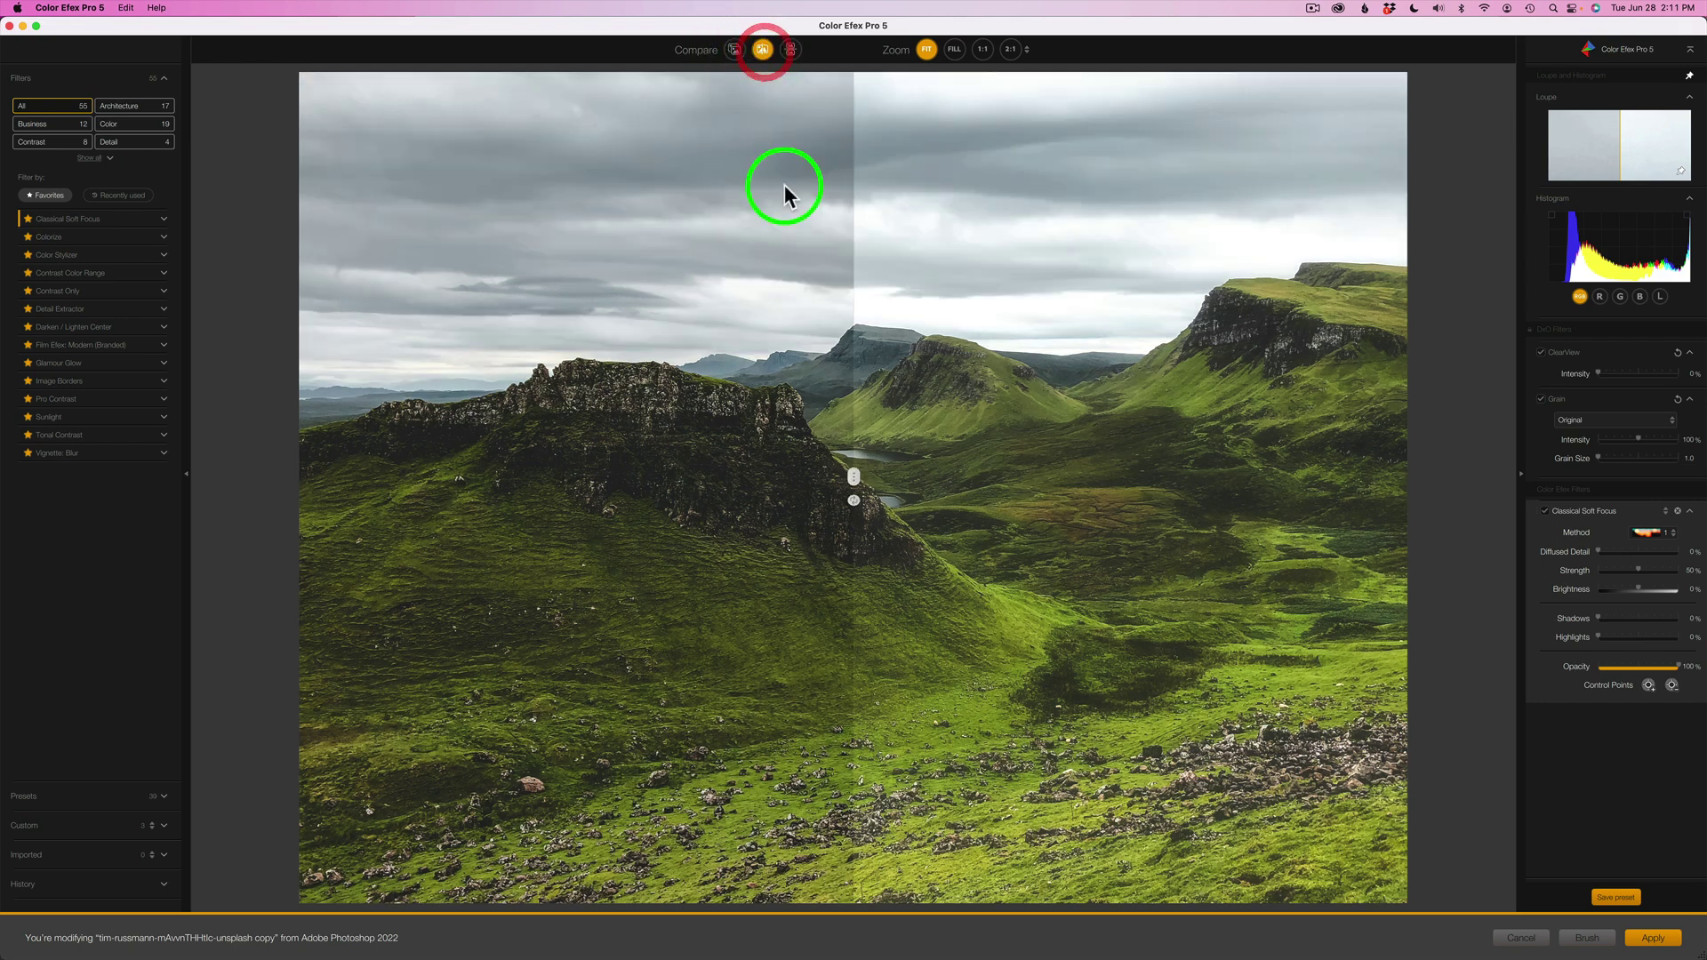
{"action": "mouse_move", "coordinate": [853, 474]}
{"action": "left_mouse_down"}
{"action": "mouse_move", "coordinate": [739, 473]}
{"action": "mouse_move", "coordinate": [839, 469]}
{"action": "left_mouse_up"}
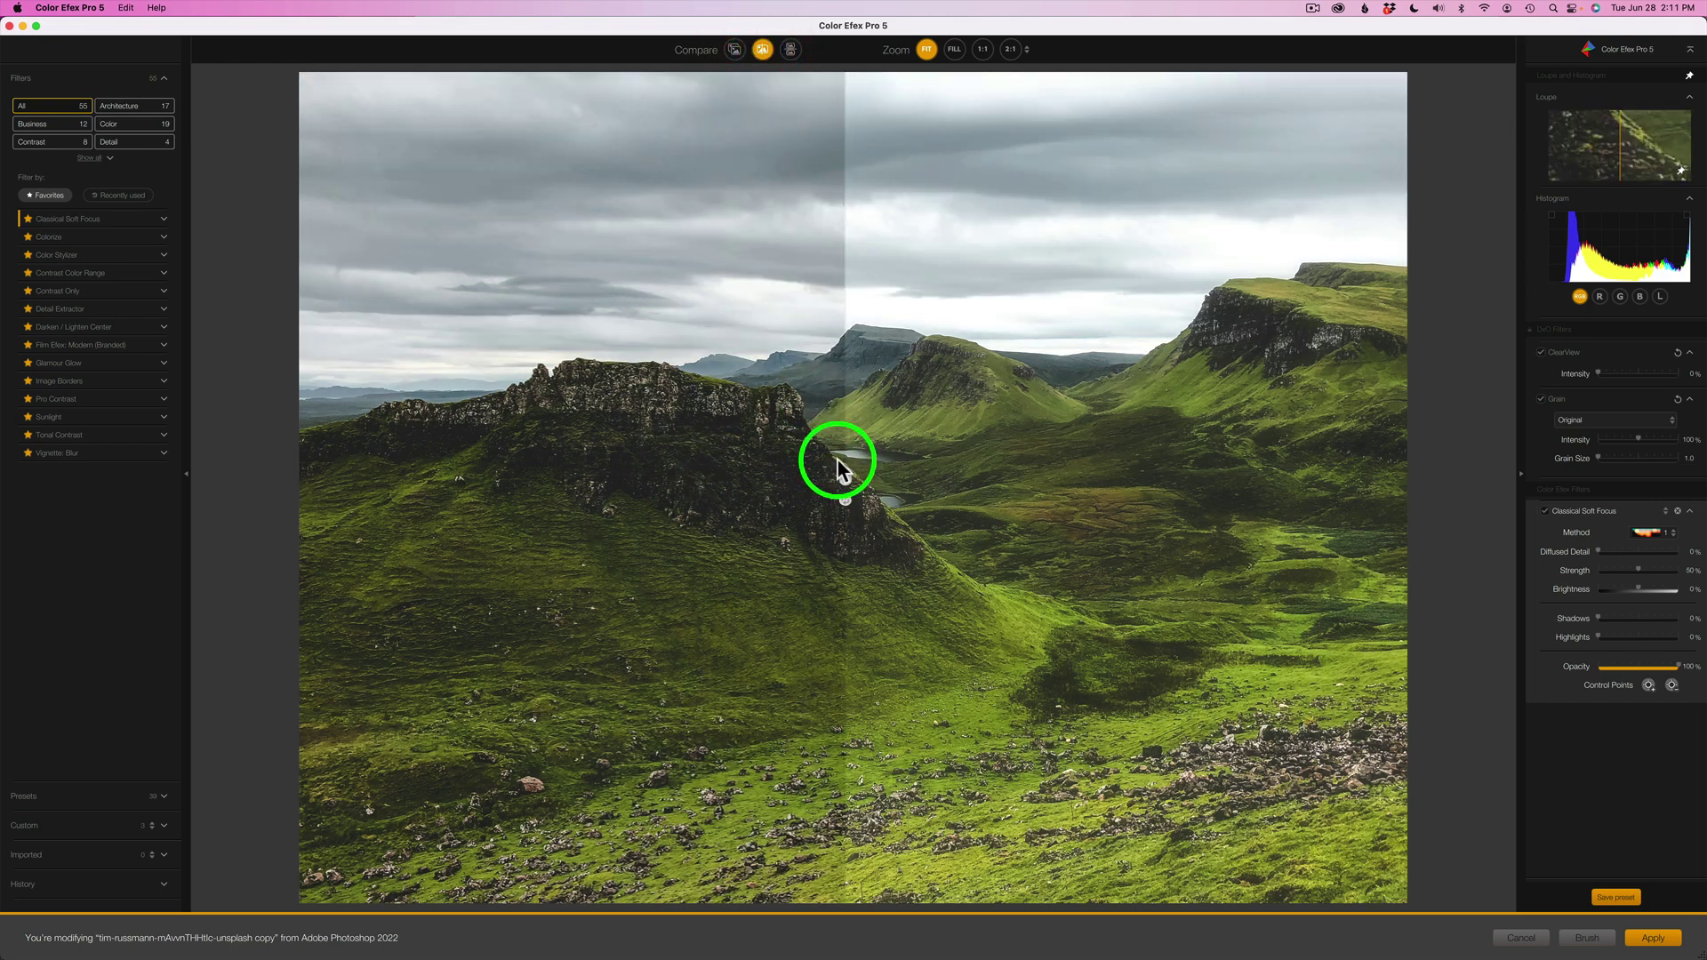
{"action": "left_click", "coordinate": [735, 49]}
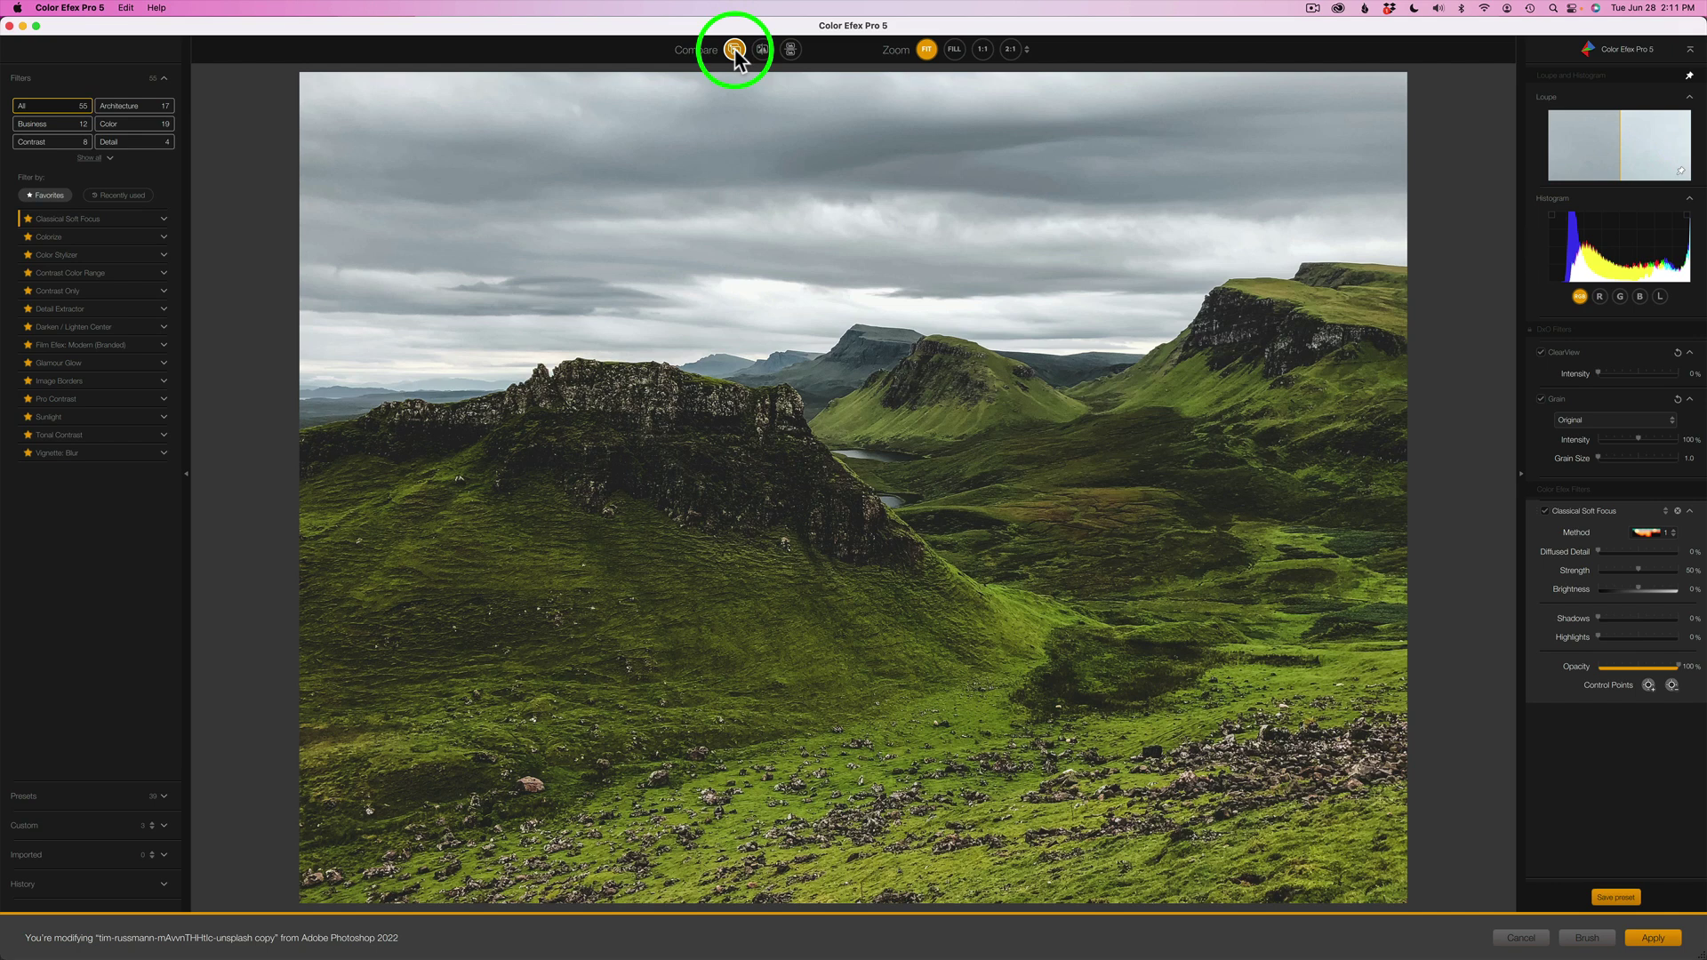
{"action": "left_click", "coordinate": [734, 49]}
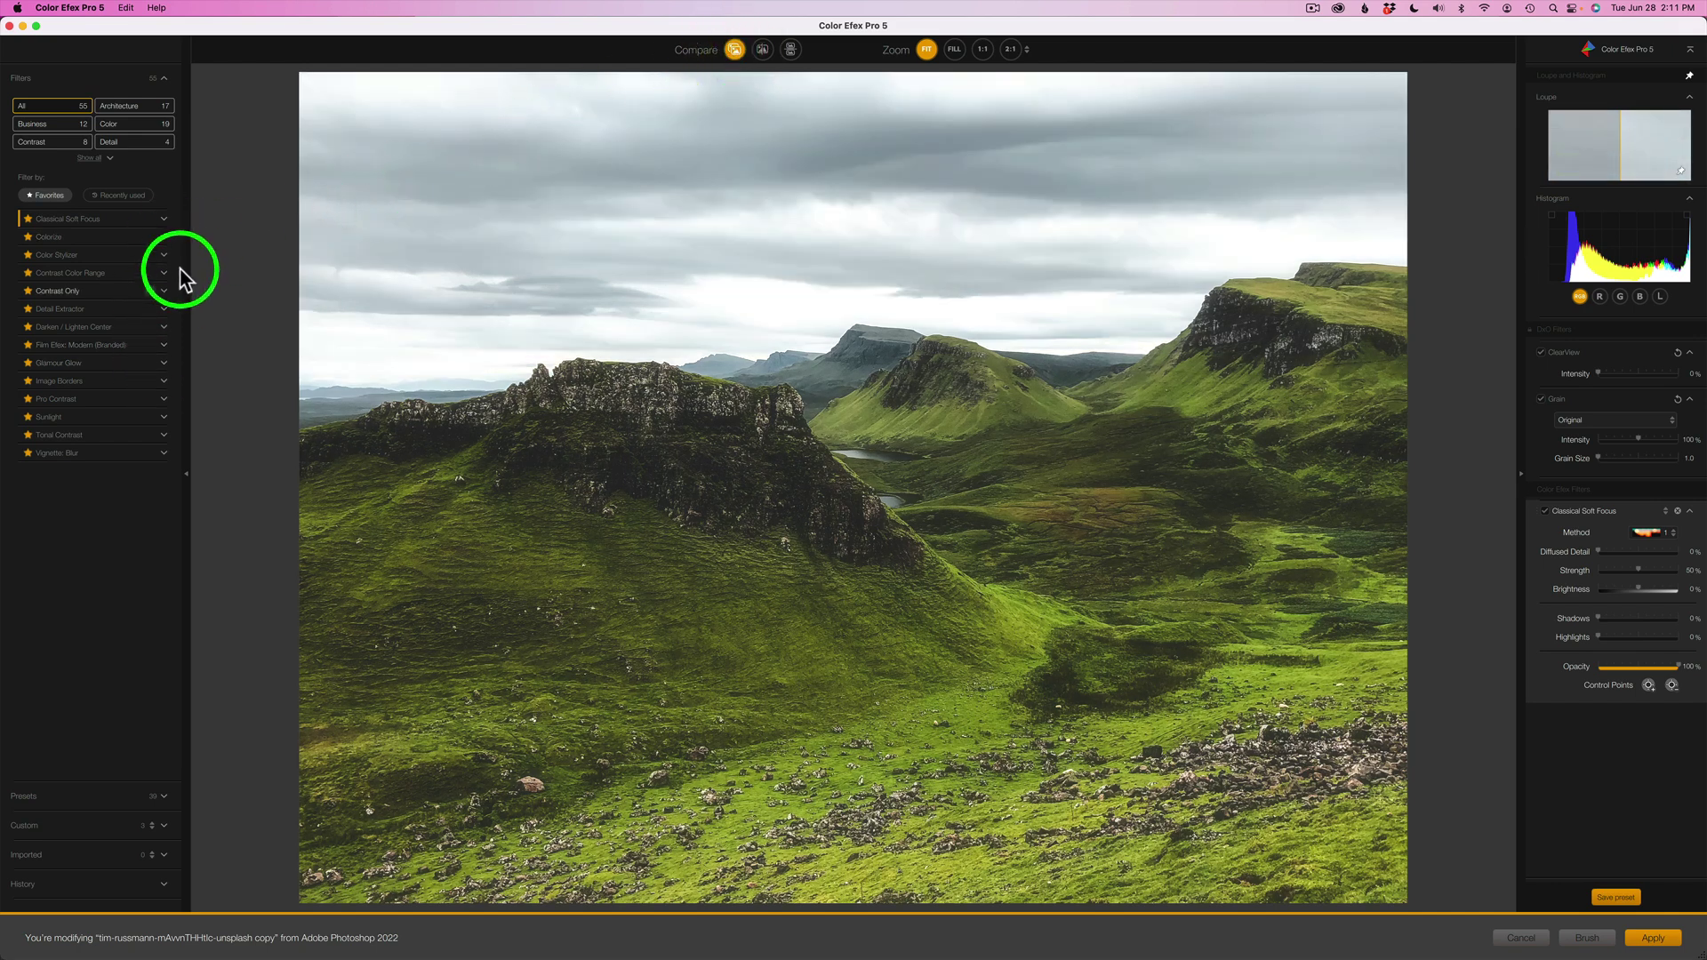
Step: Apply Classical Soft Focus with the 02 - Strong Soft Focus preset and Highlights at about 38%, returning the result to Photoshop
{"action": "left_click", "coordinate": [165, 218]}
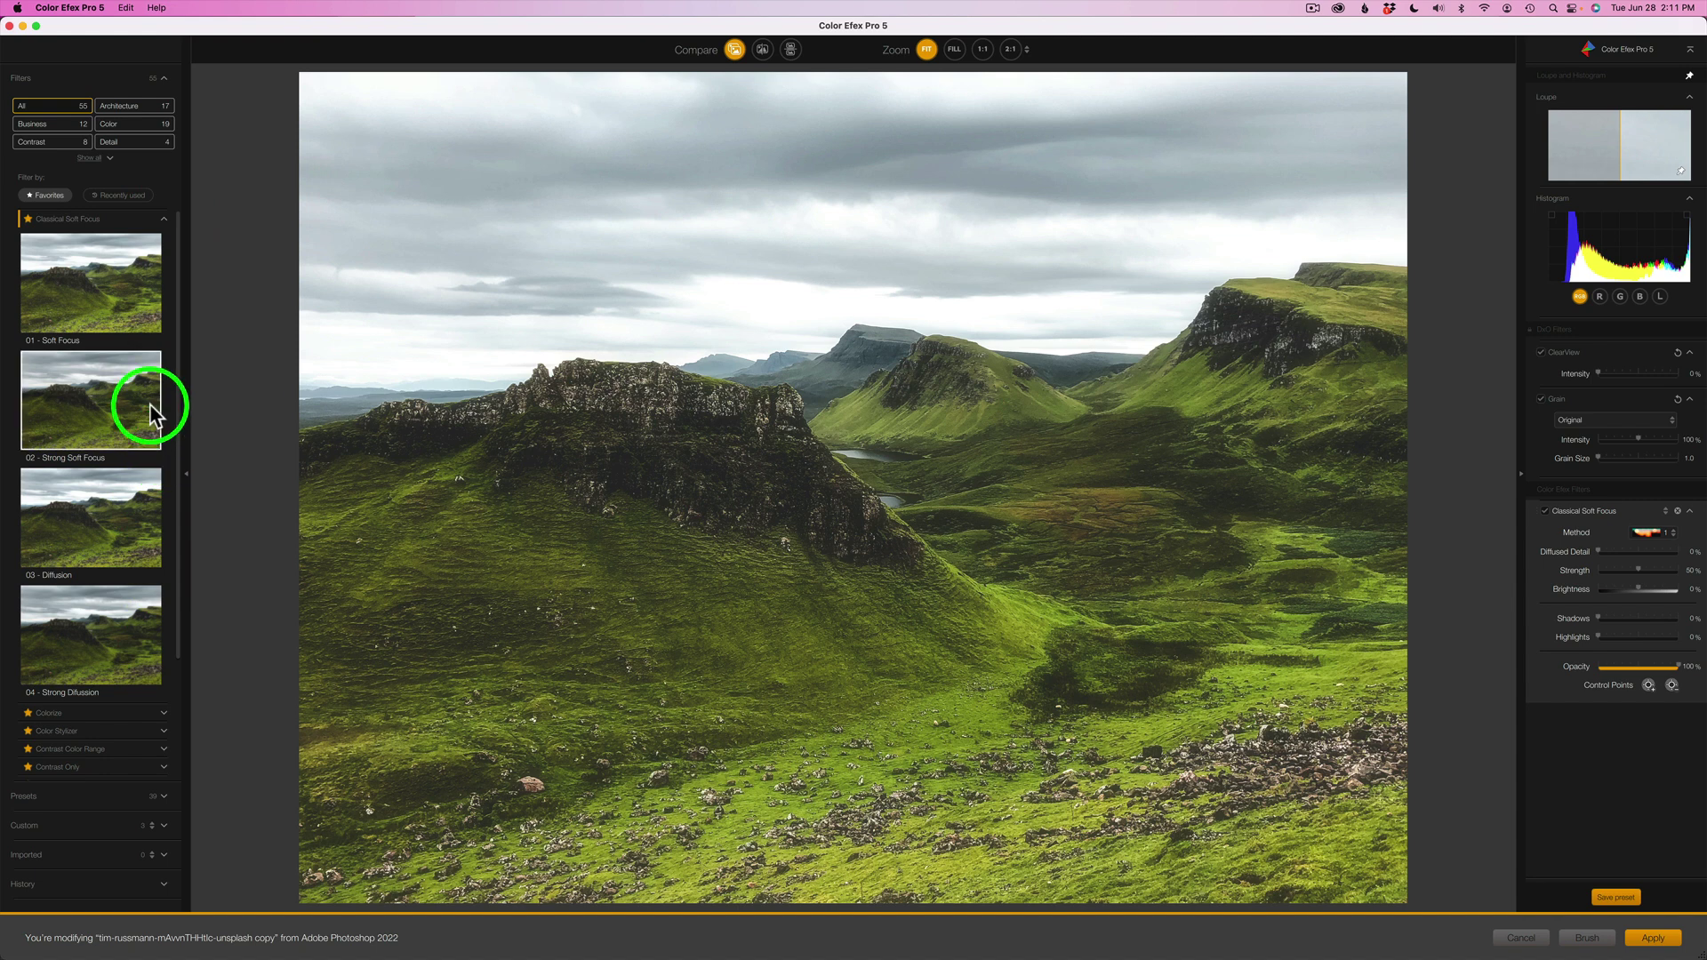
{"action": "left_click", "coordinate": [107, 418]}
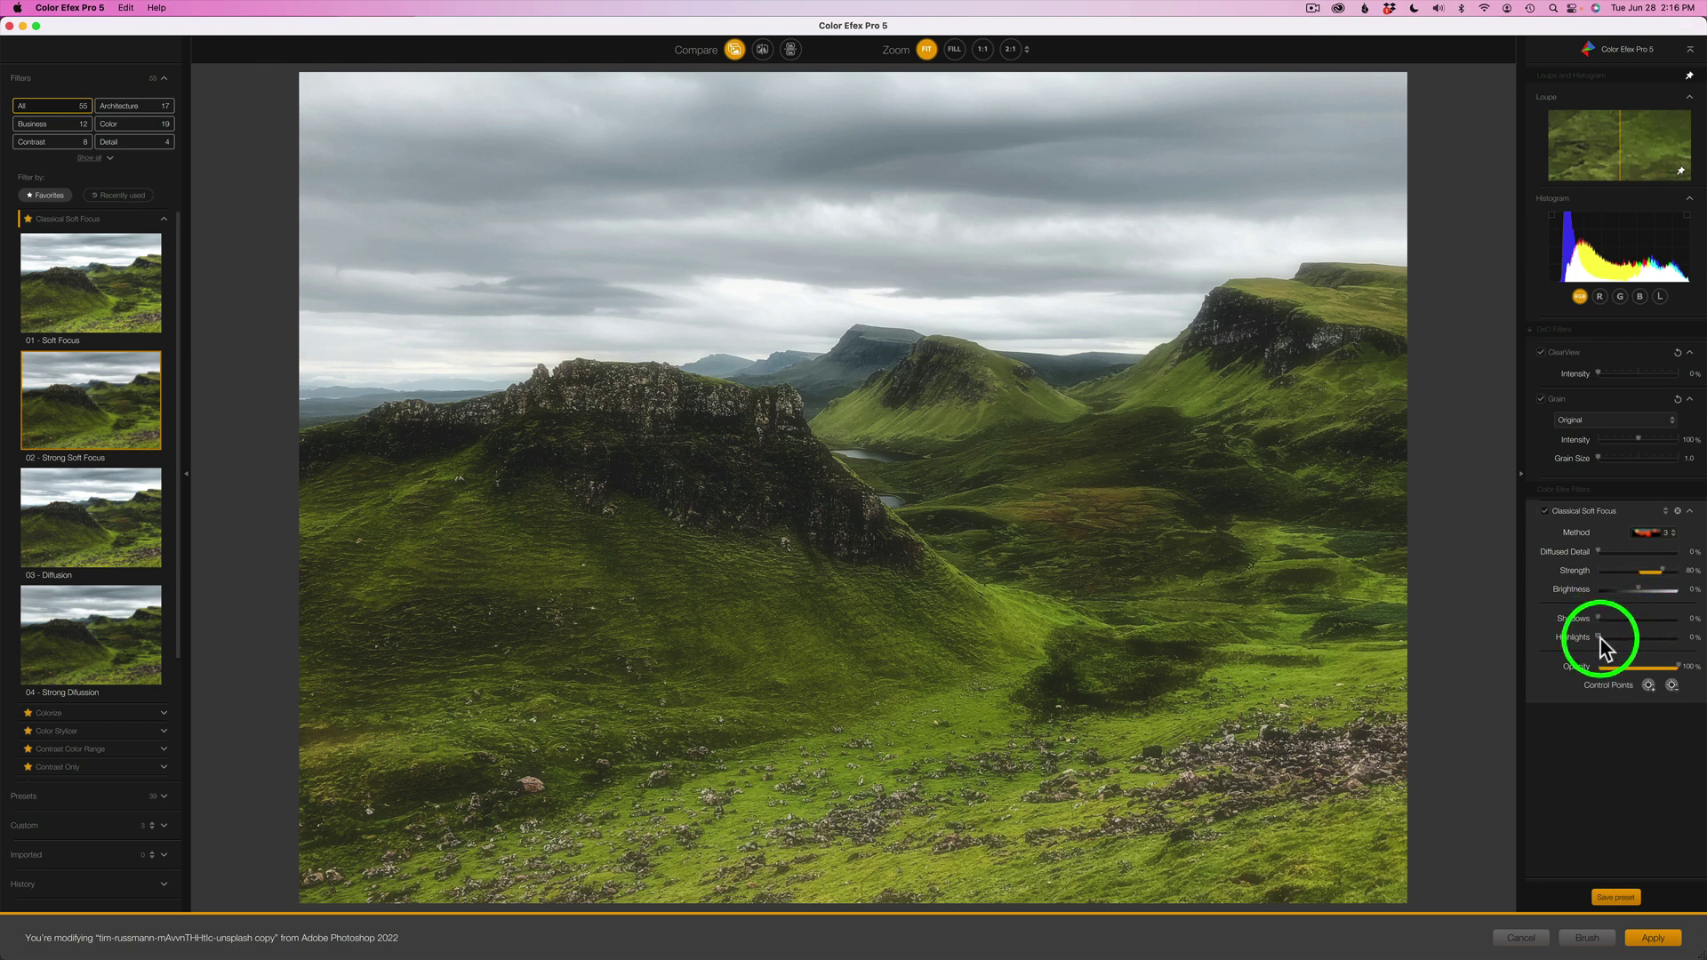
{"action": "left_click_drag", "start_coordinate": [1599, 634], "coordinate": [1629, 635]}
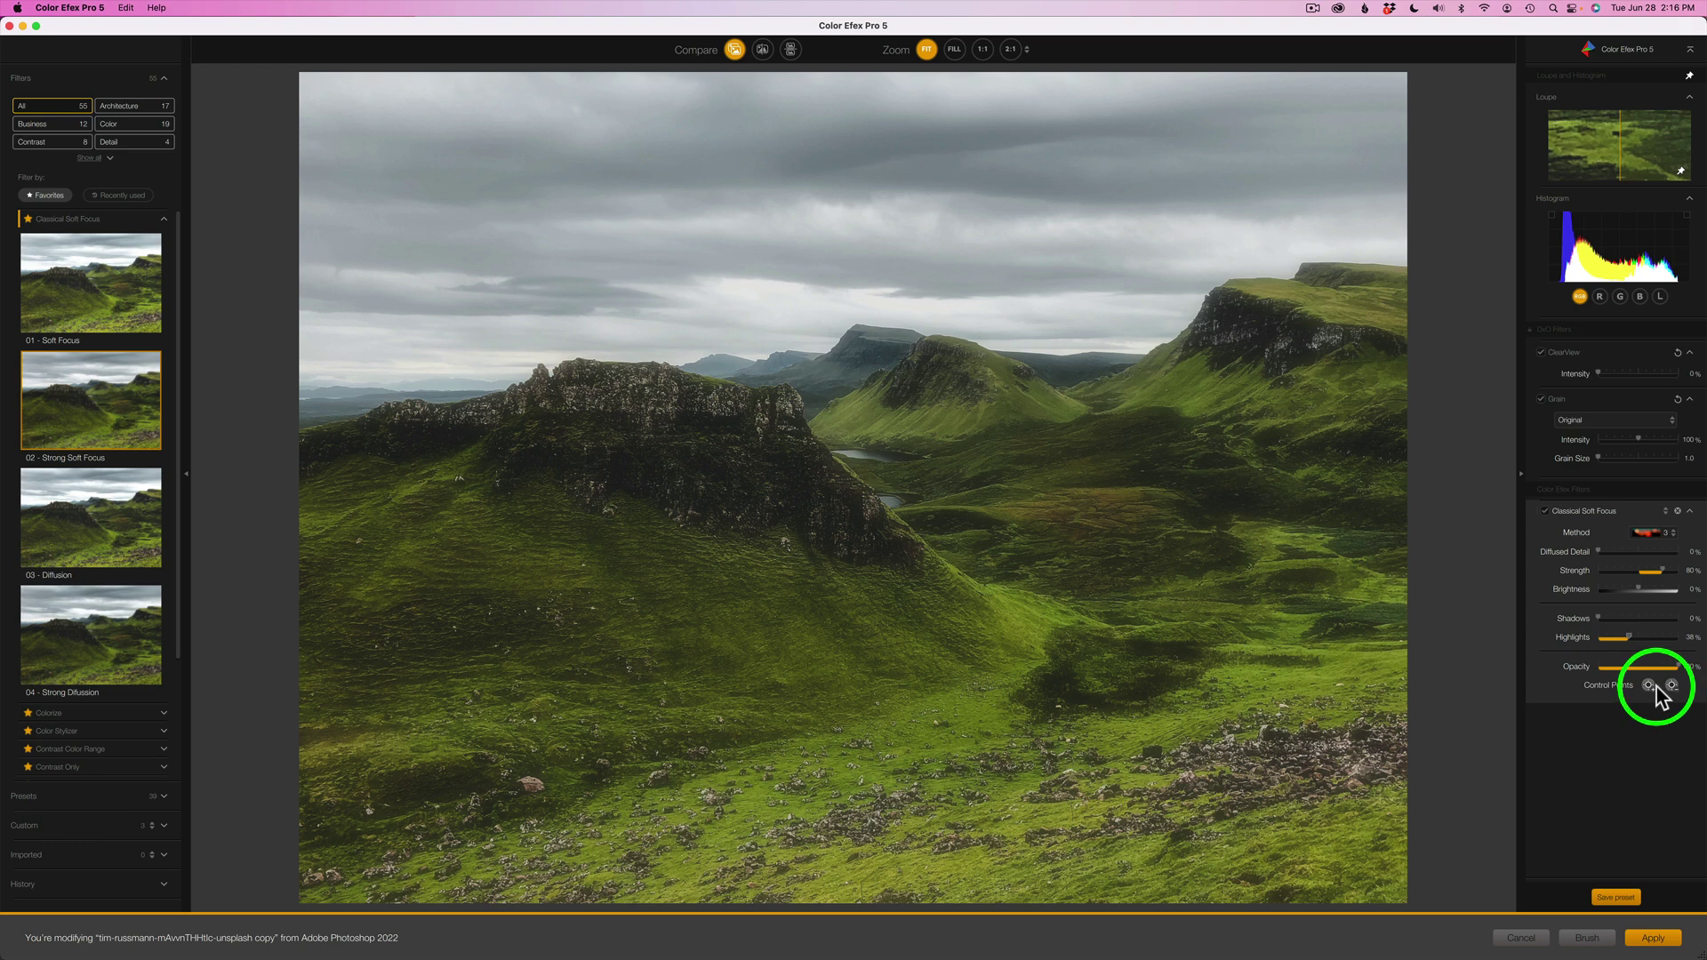
{"action": "left_click", "coordinate": [1657, 940]}
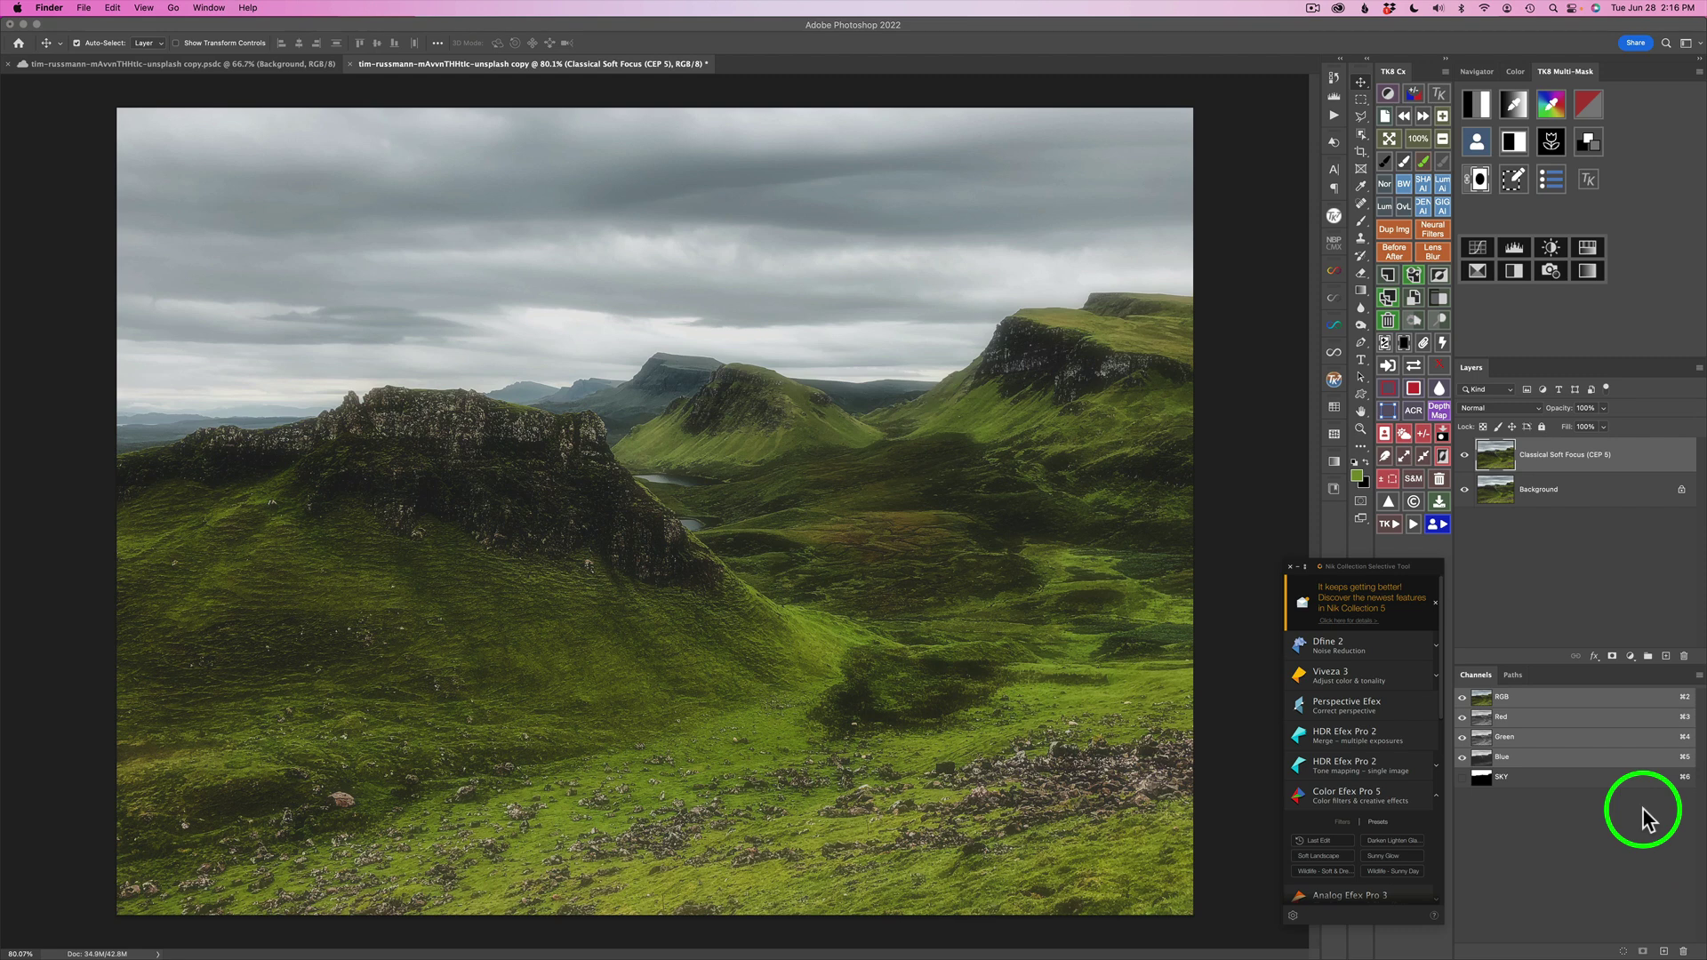
Step: Mask the Classical Soft Focus layer with the saved SKY channel and compare the image with the layer hidden and shown
{"action": "left_click", "coordinate": [1544, 573]}
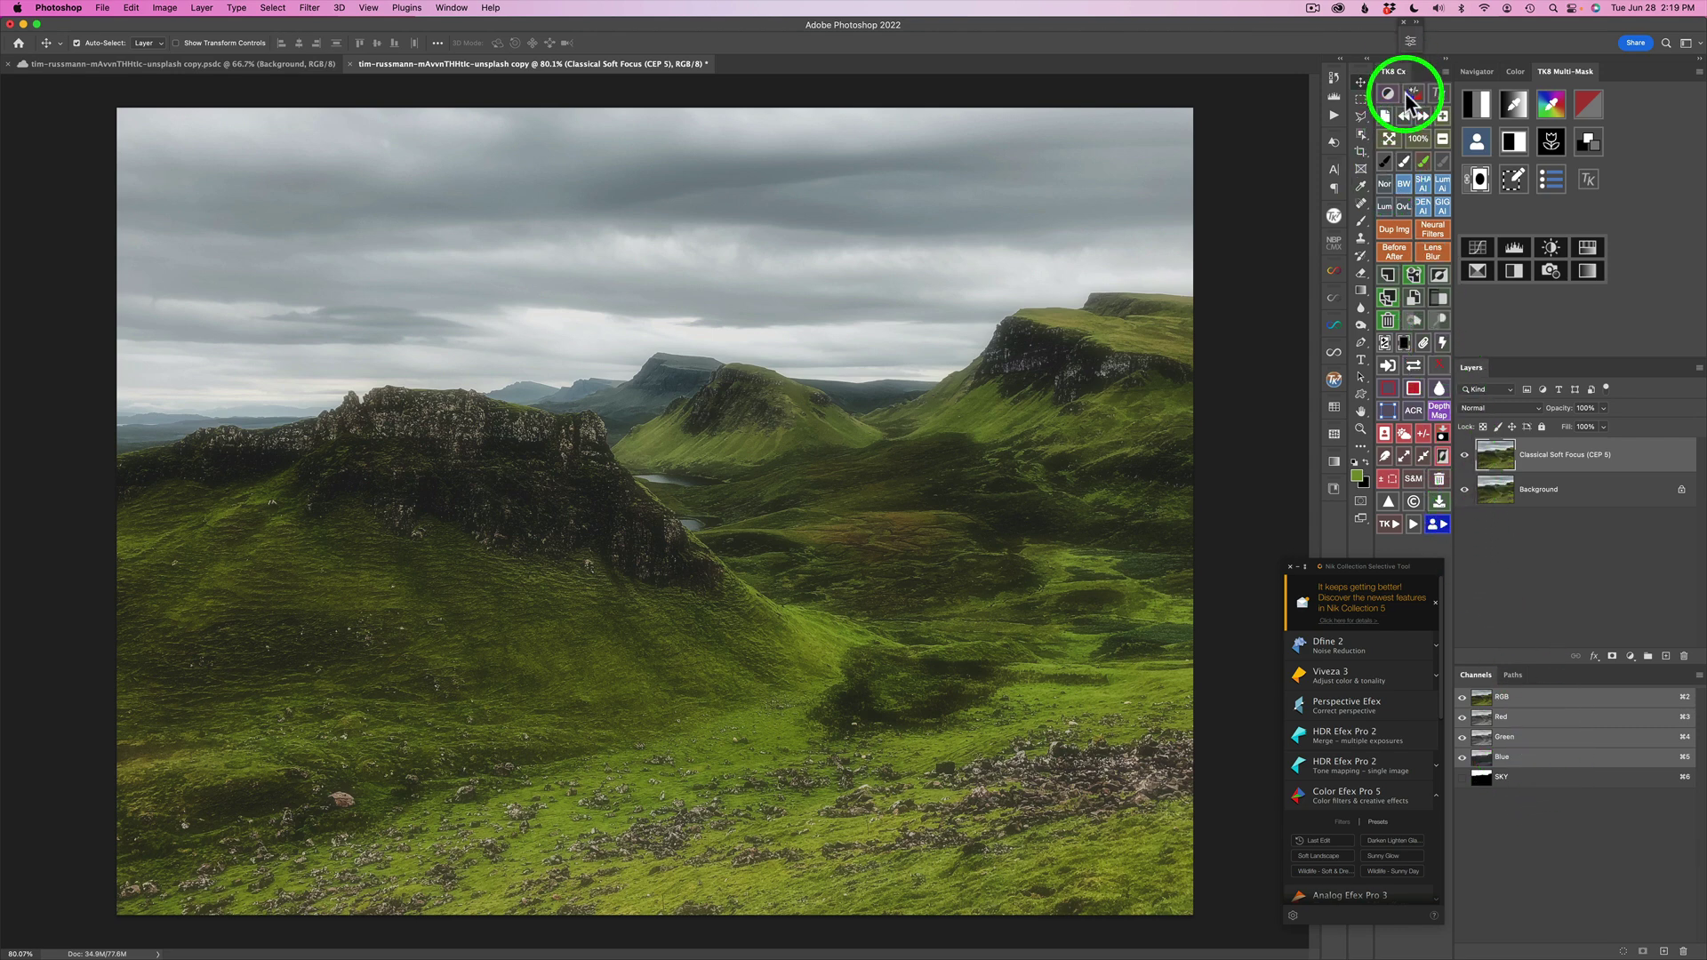
{"action": "left_click", "coordinate": [1389, 365]}
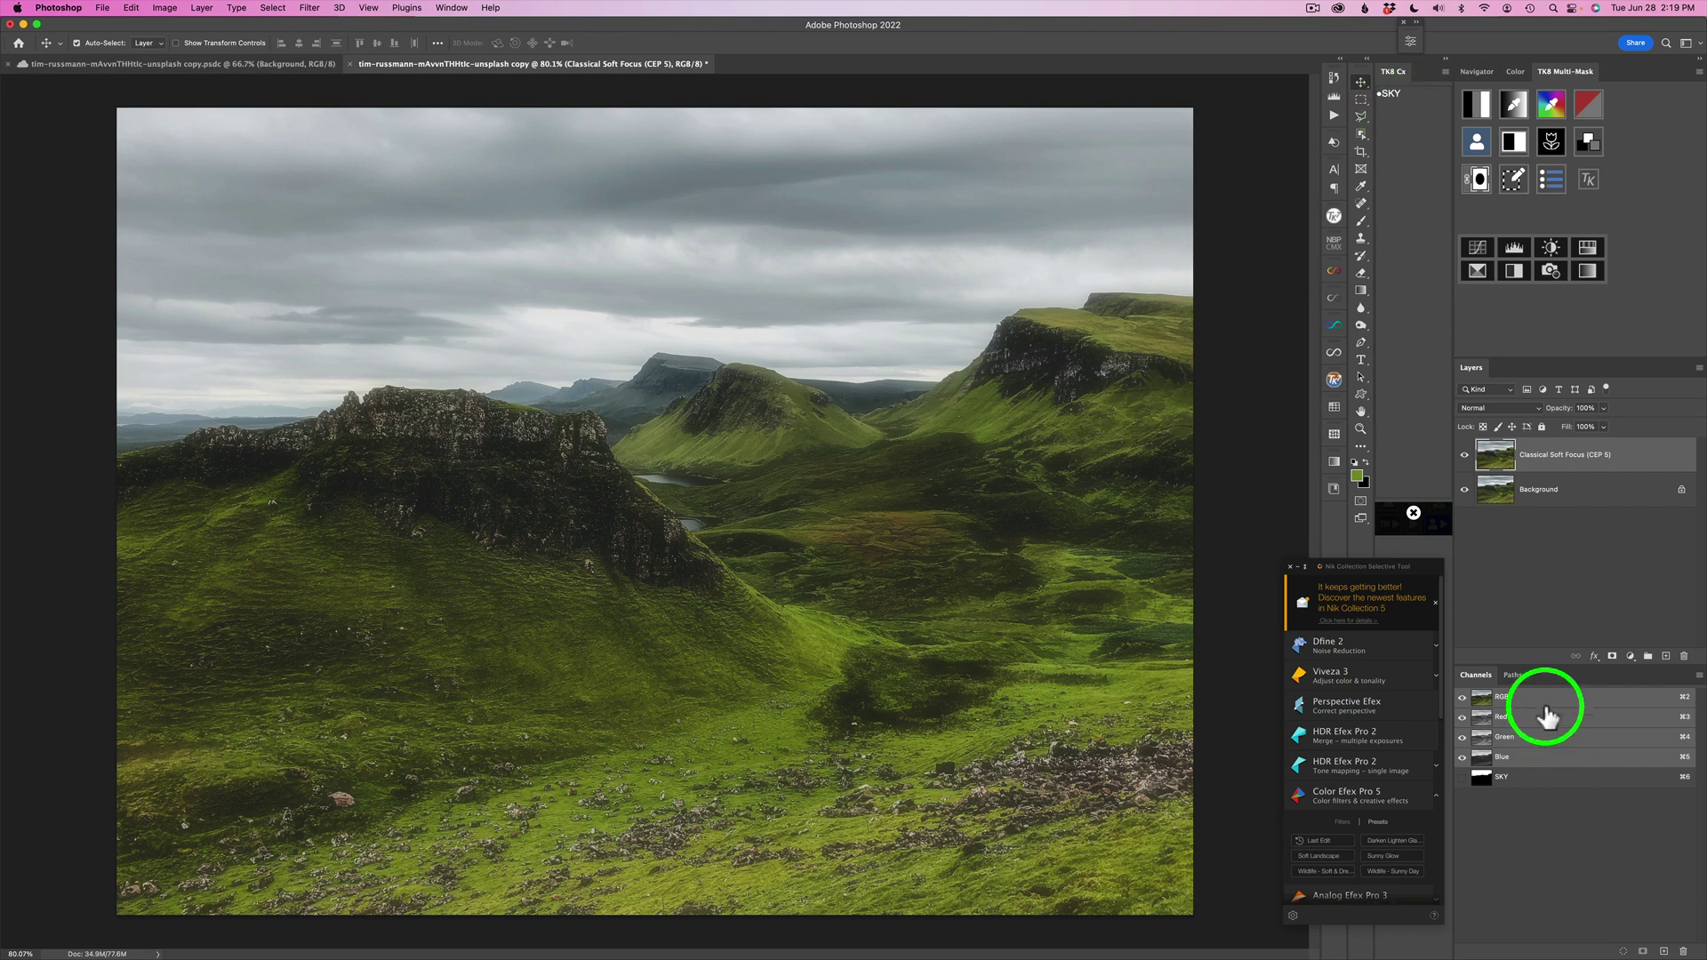
{"action": "left_click", "coordinate": [1392, 92]}
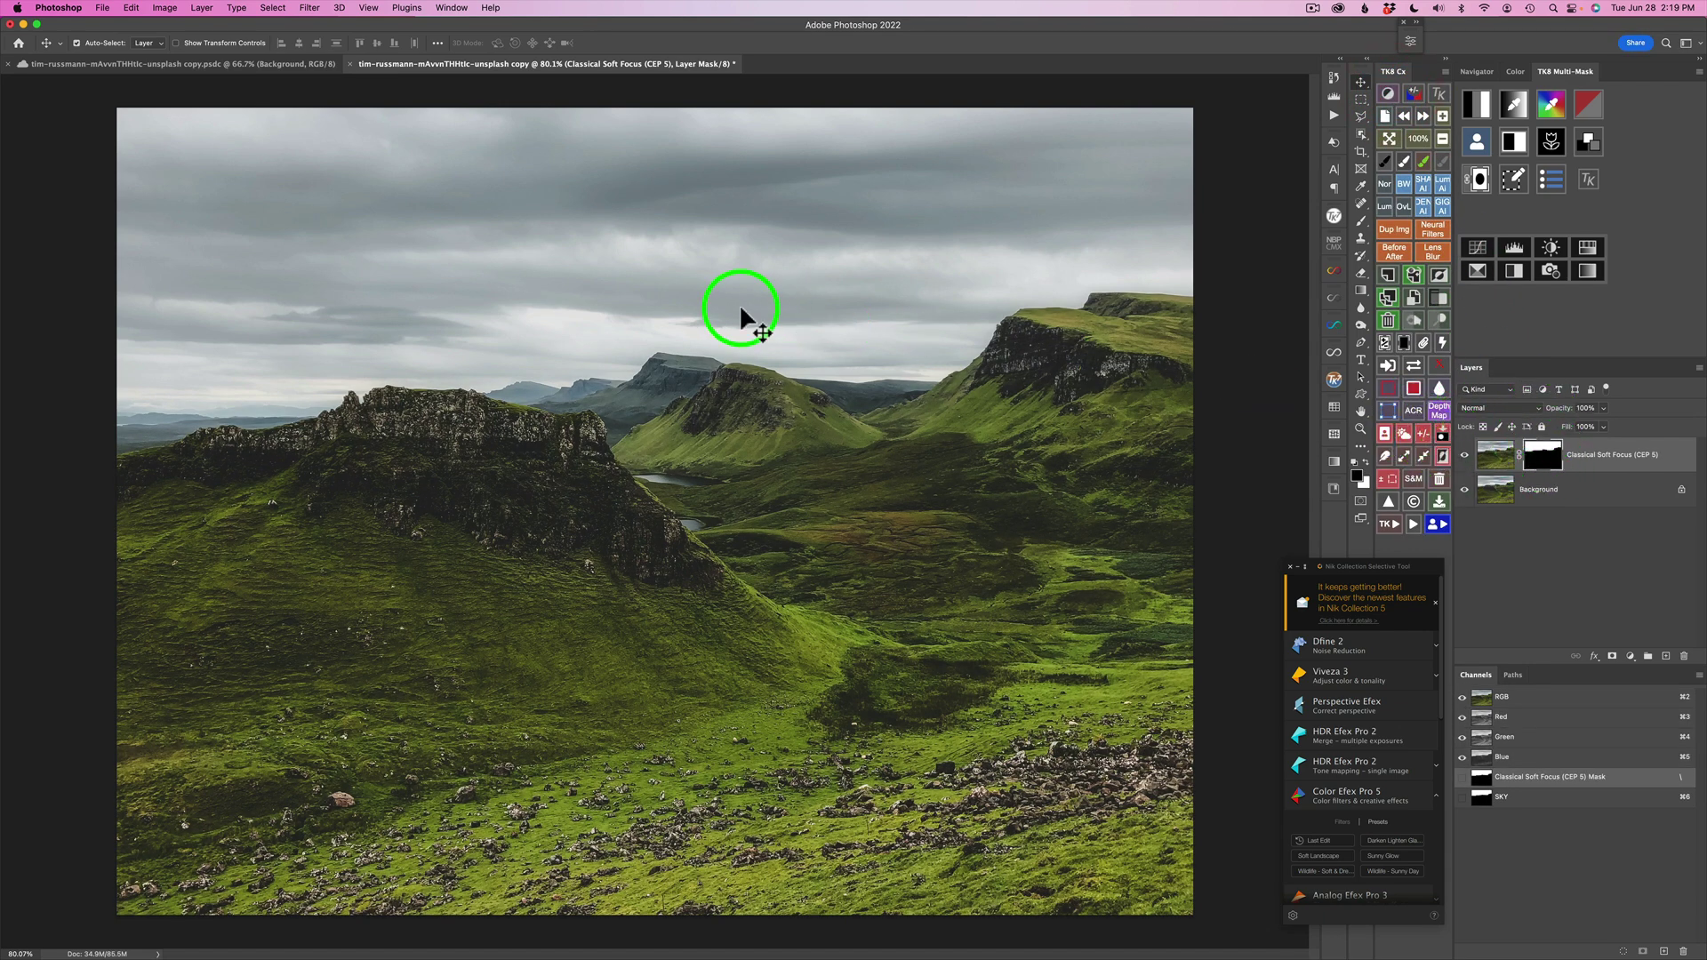
{"action": "left_click", "coordinate": [1464, 456]}
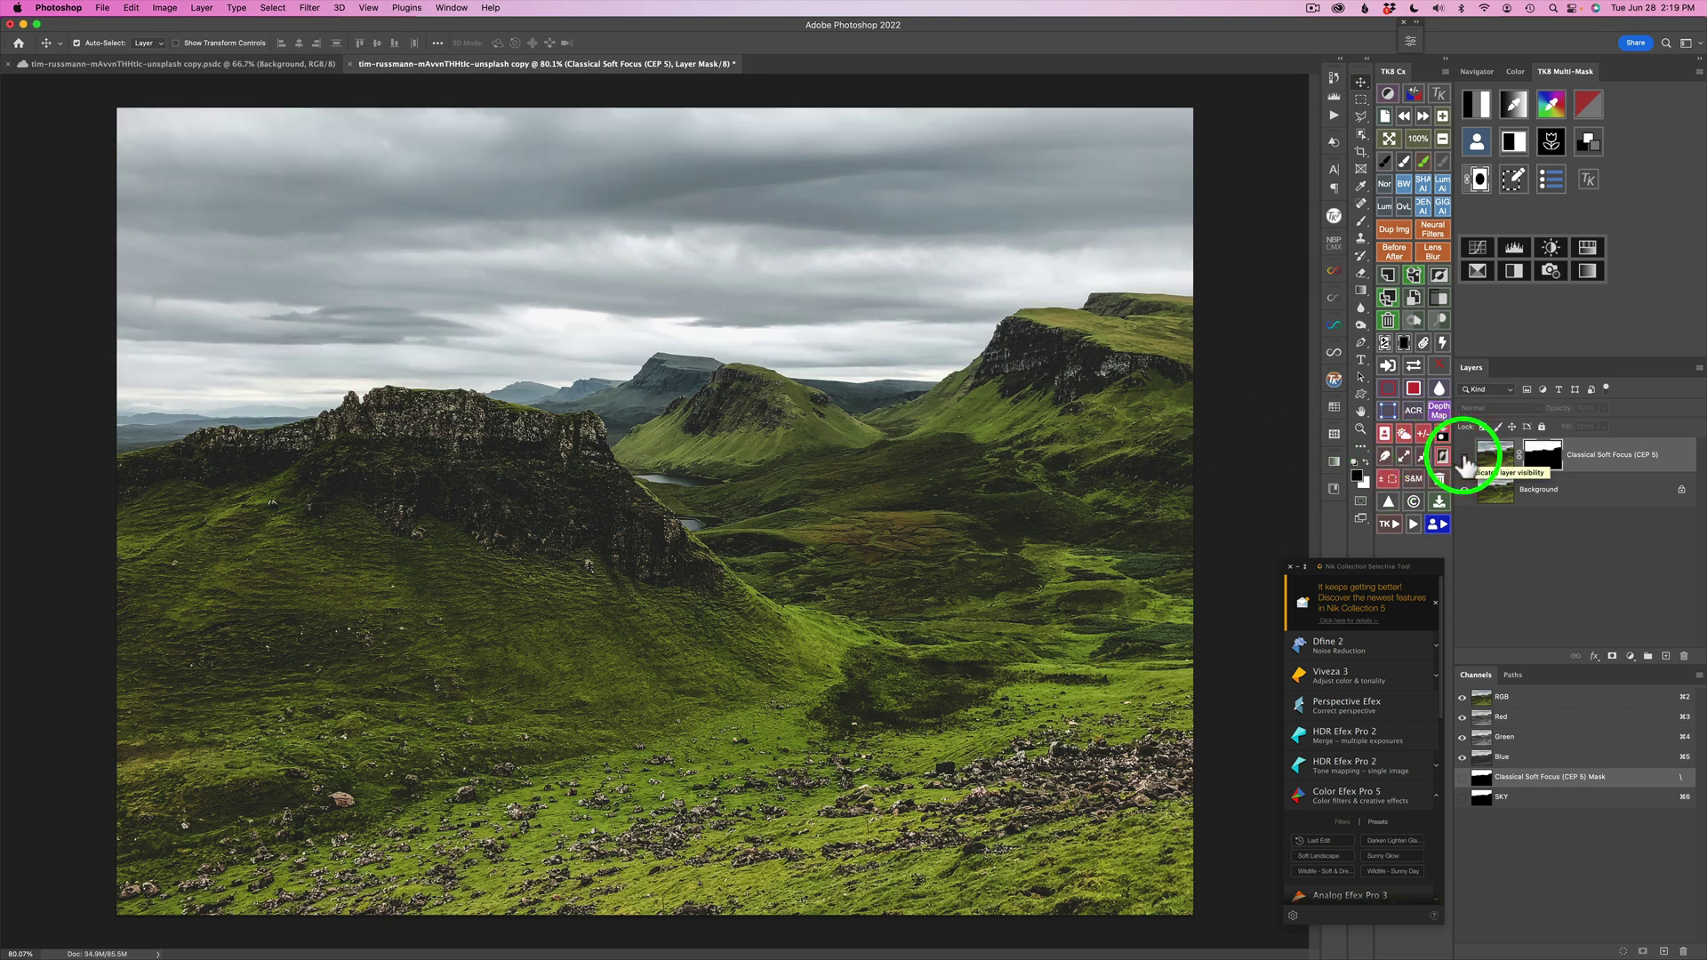
{"action": "left_click", "coordinate": [1464, 458]}
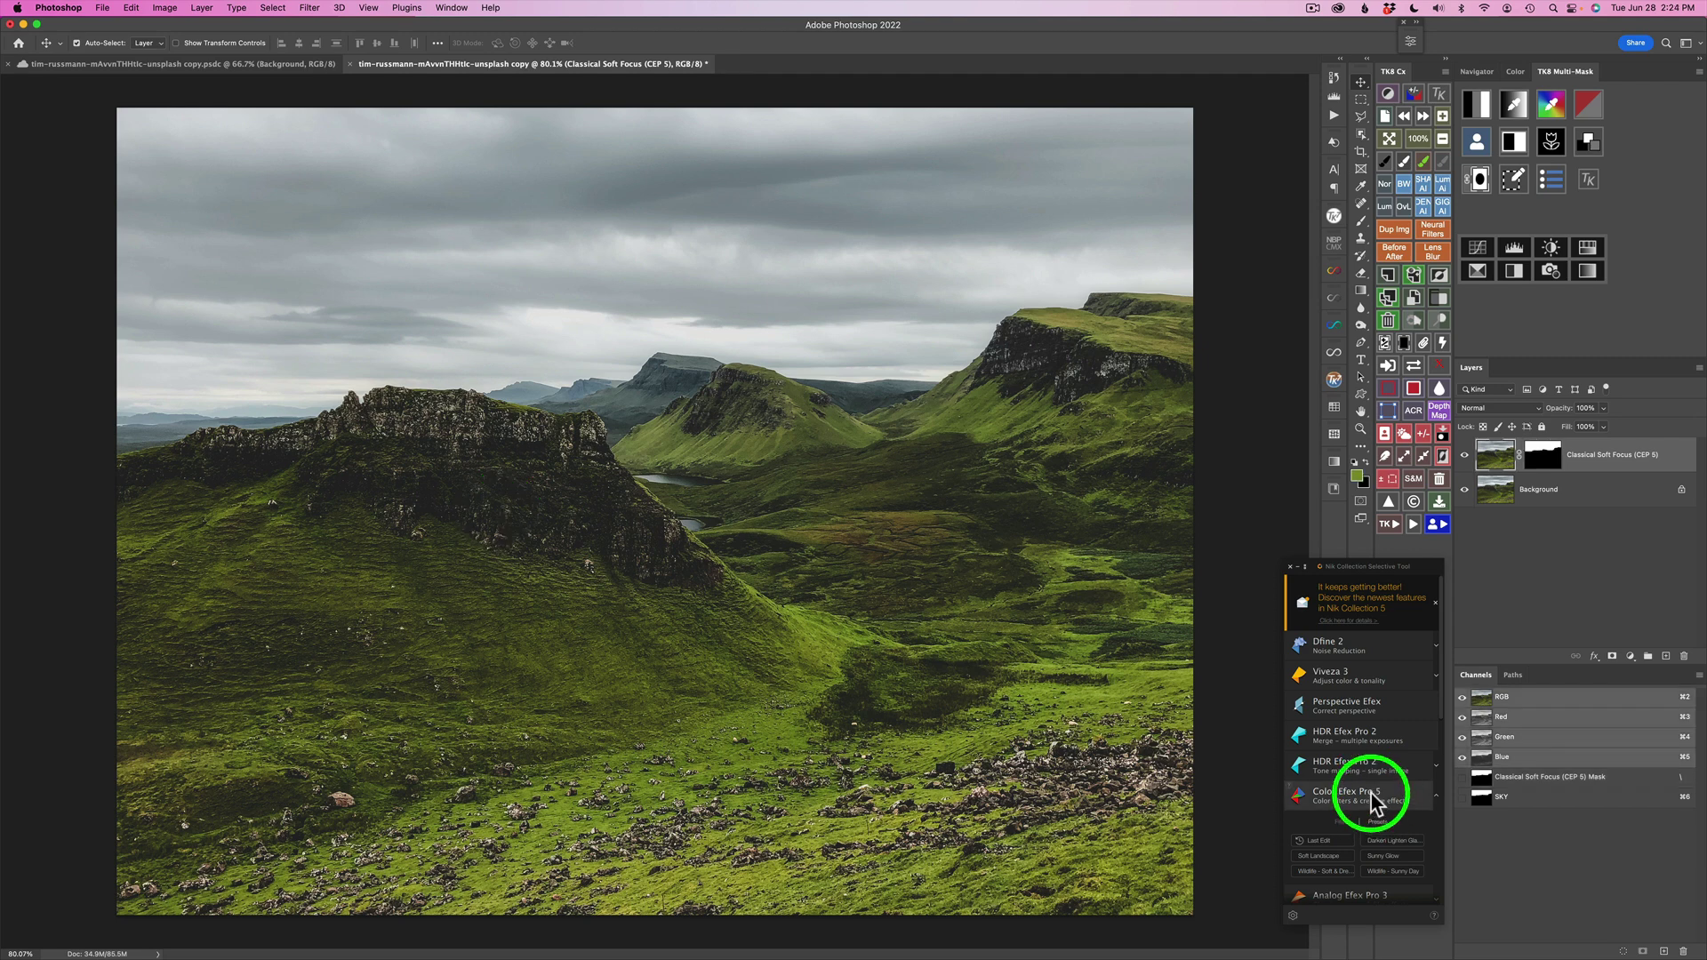
Step: Open the photo in Color Efex Pro 5 and add the favorite Color Stylizer filter with the 05 - Soft Cool Tone preset
{"action": "left_click", "coordinate": [1371, 793]}
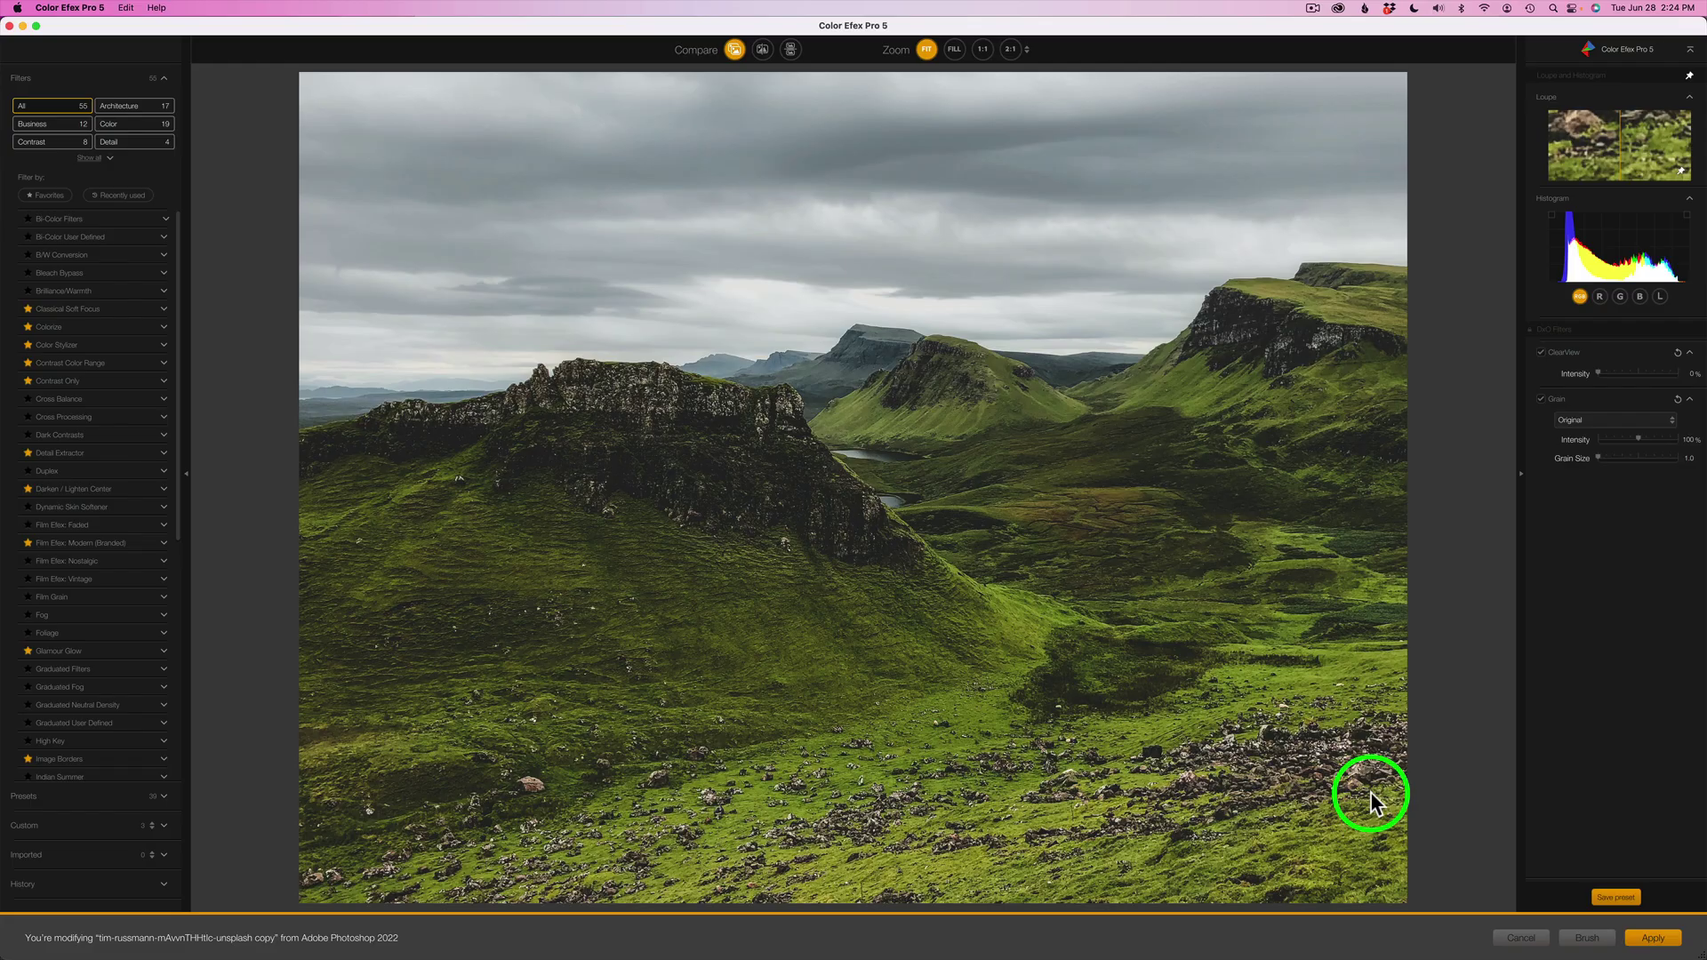
{"action": "left_click", "coordinate": [46, 194]}
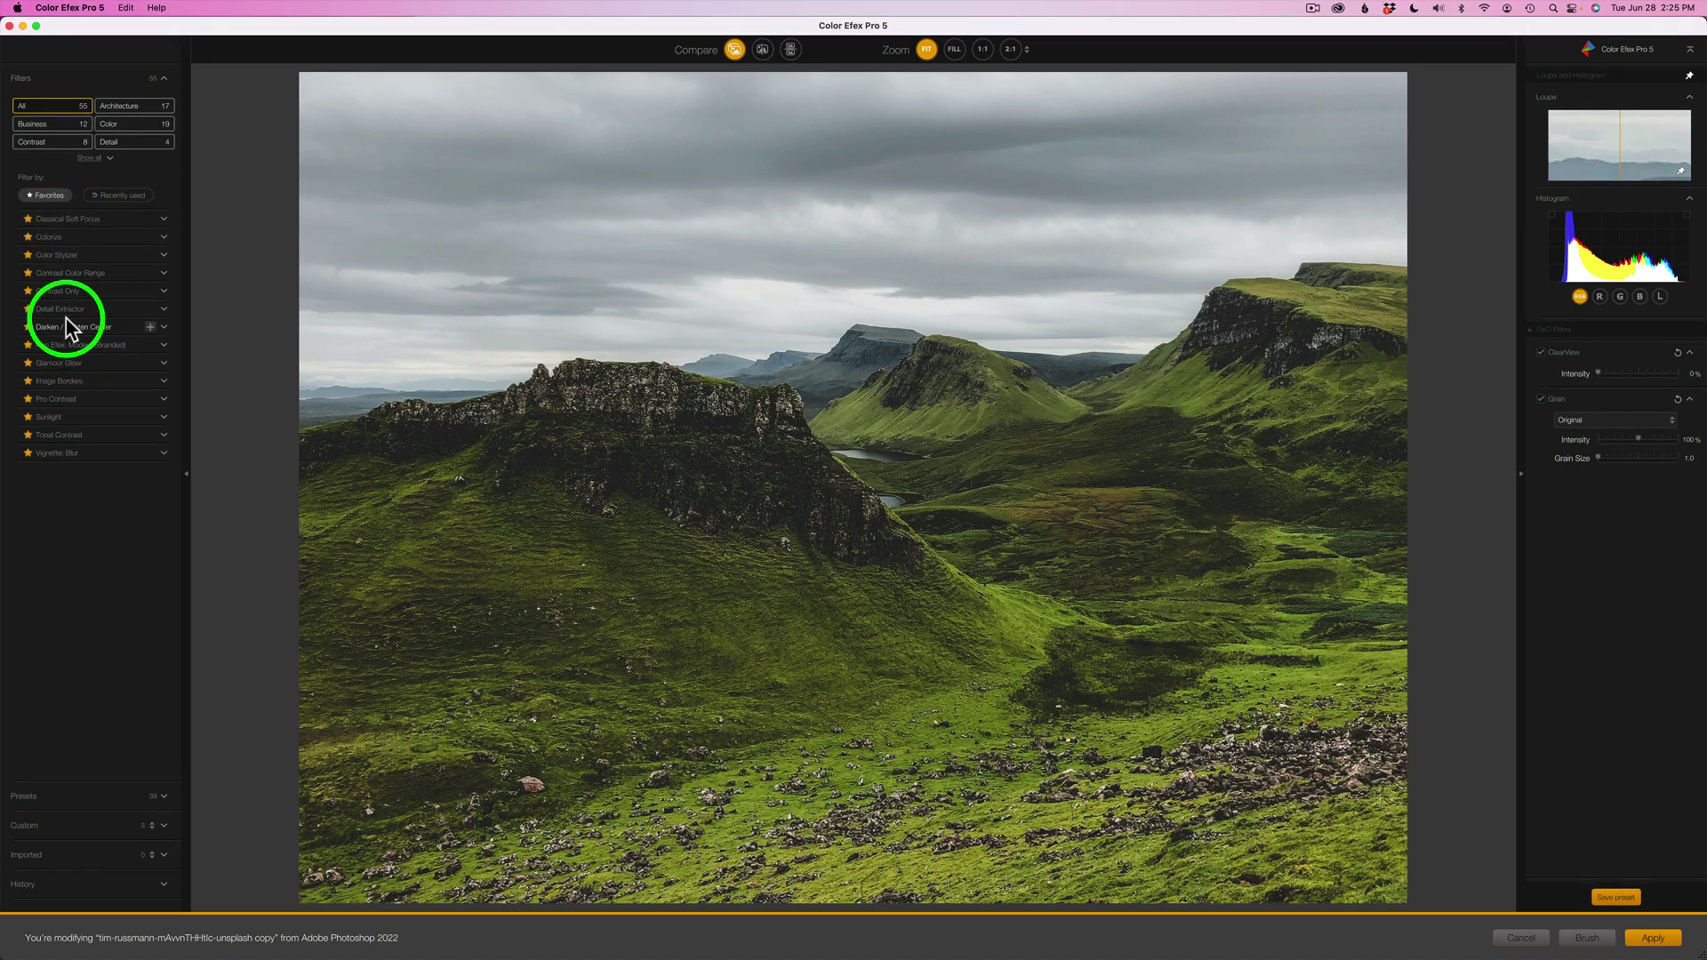
{"action": "left_click", "coordinate": [85, 255]}
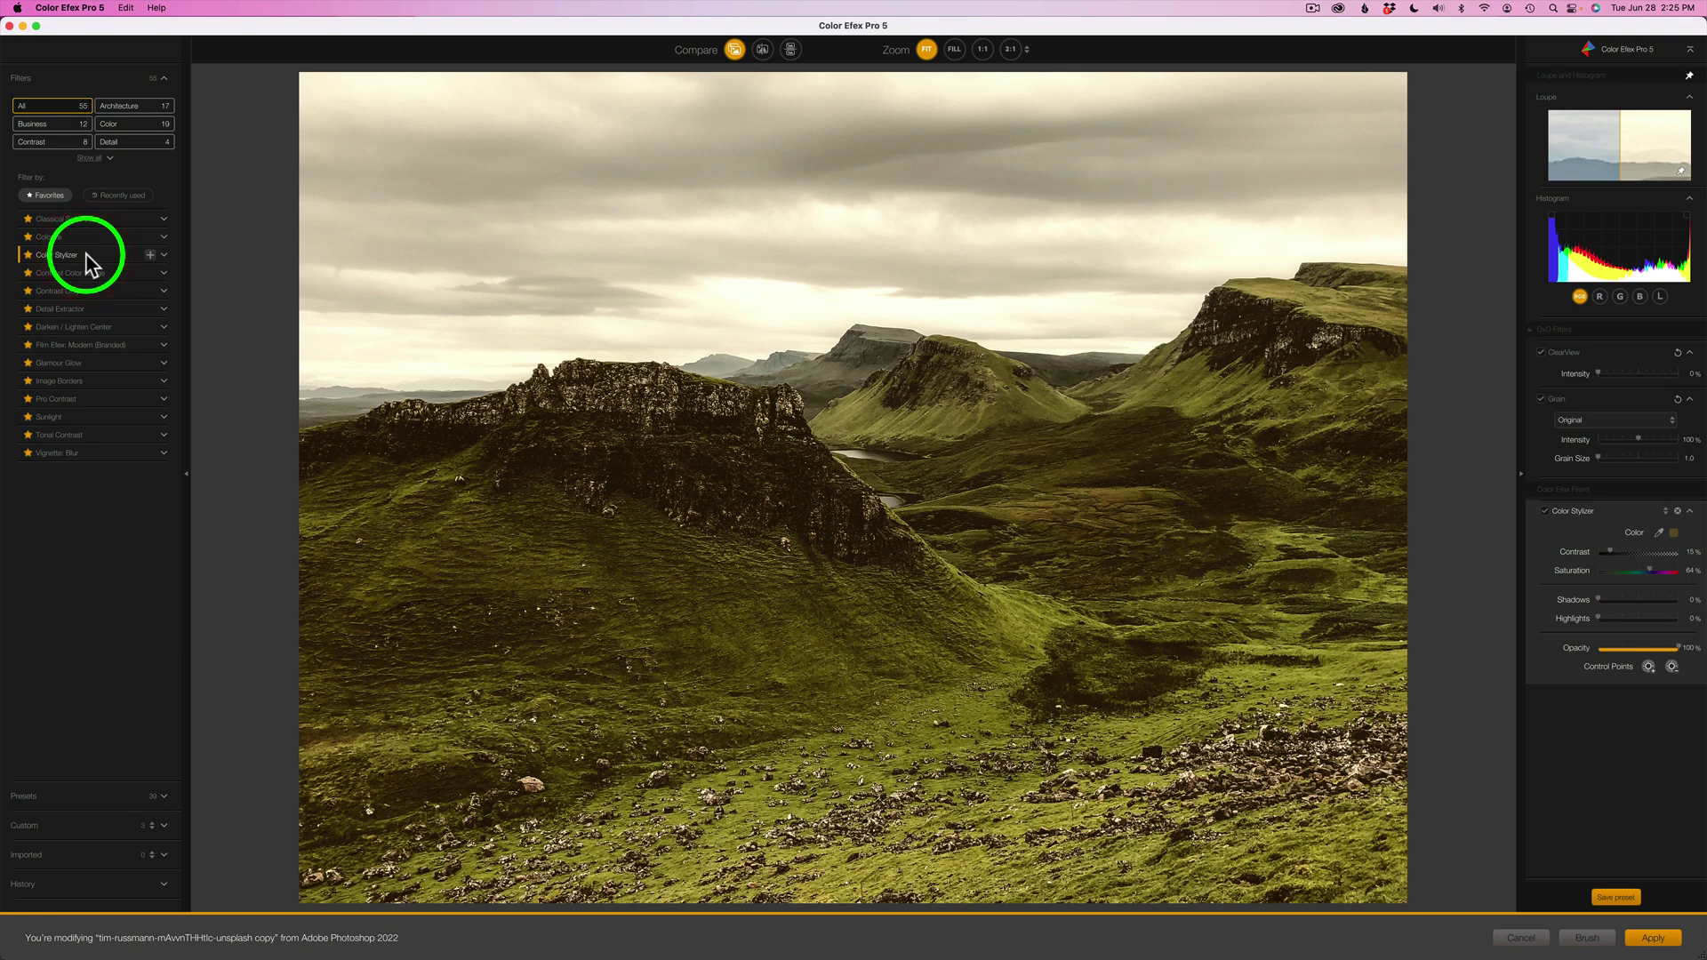
{"action": "left_click", "coordinate": [164, 256]}
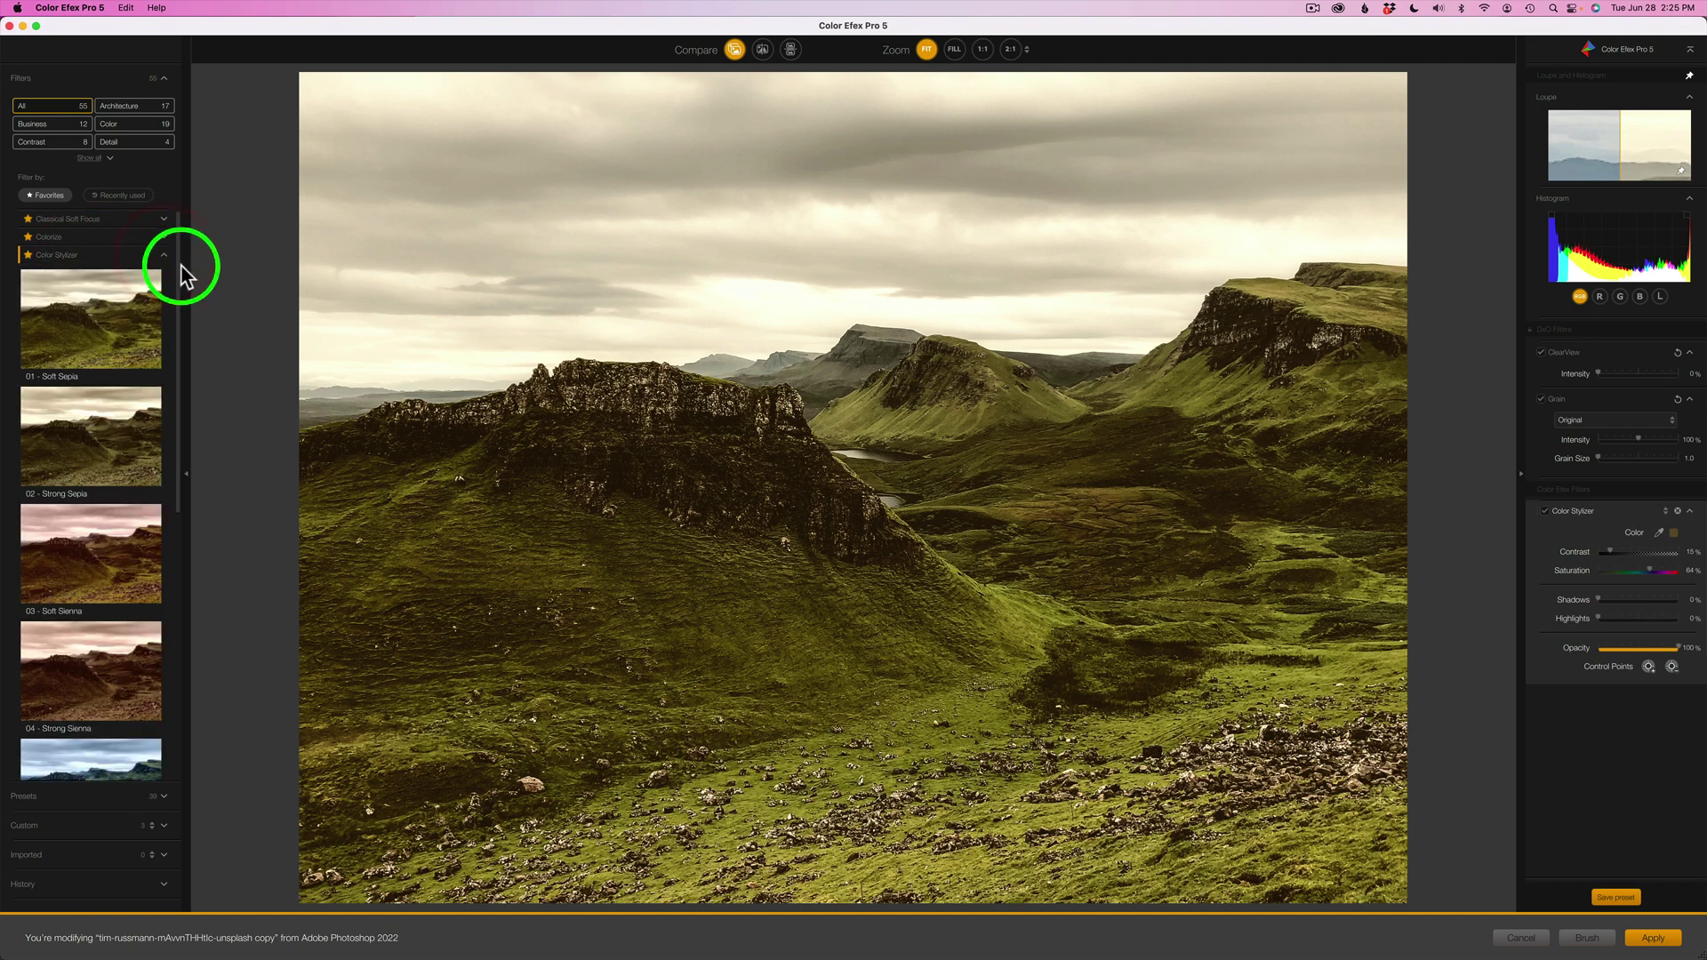
{"action": "left_click_drag", "start_coordinate": [179, 267], "coordinate": [191, 473]}
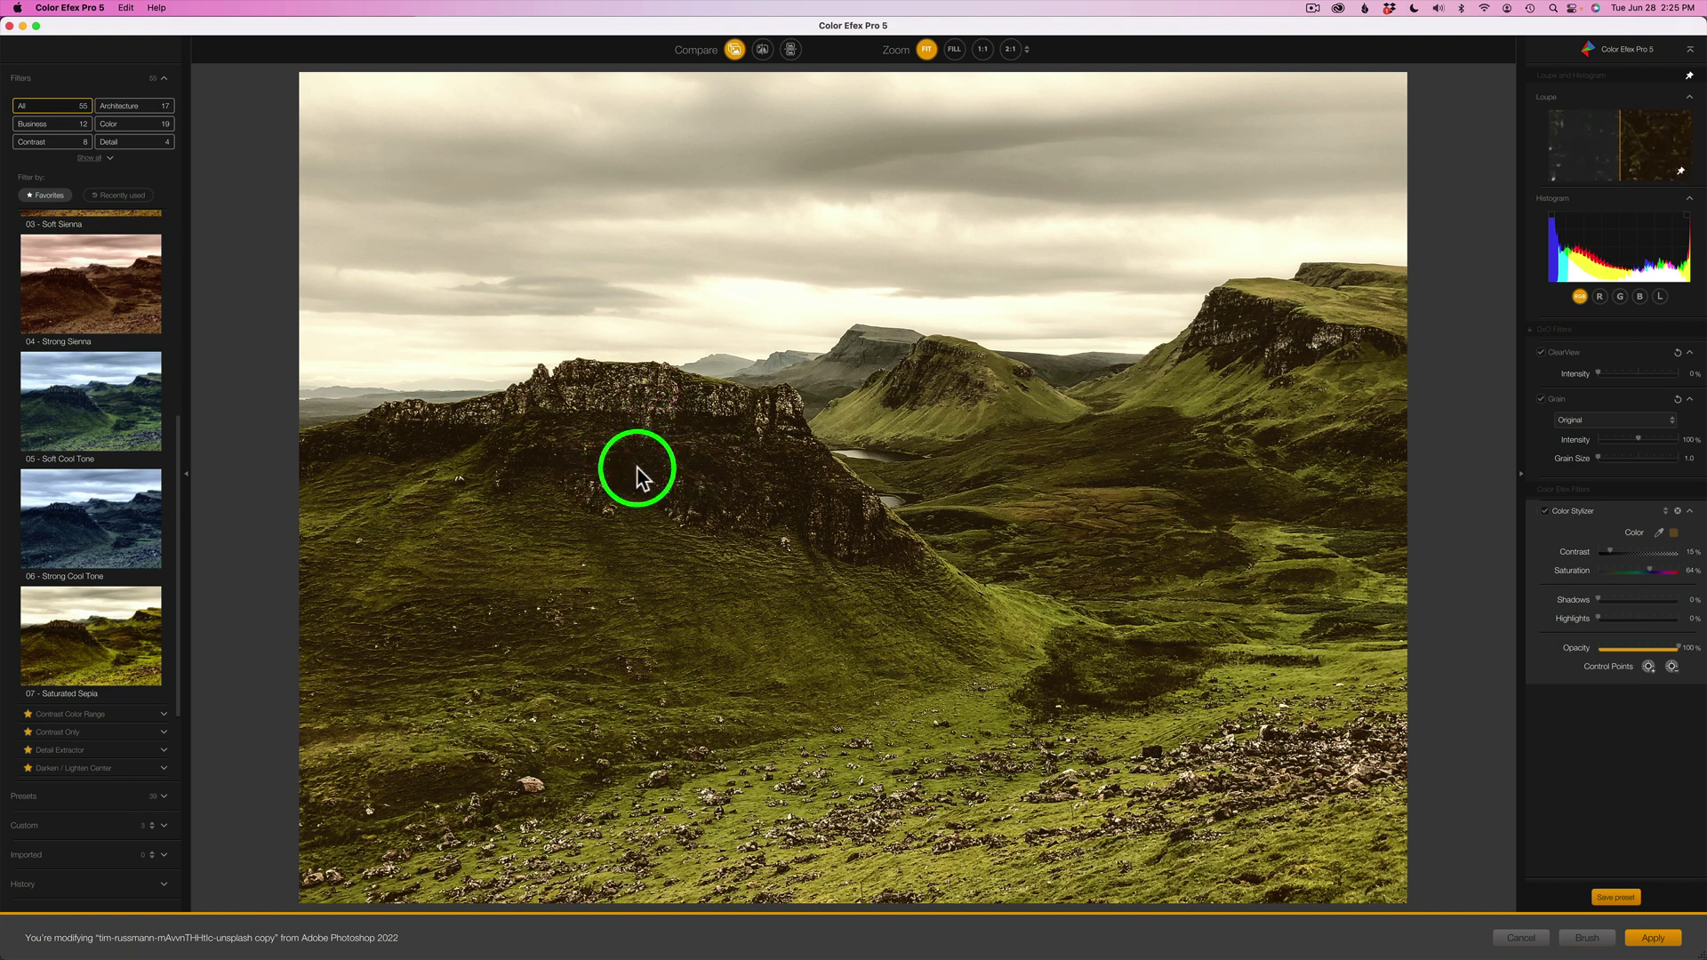
{"action": "left_click", "coordinate": [96, 407]}
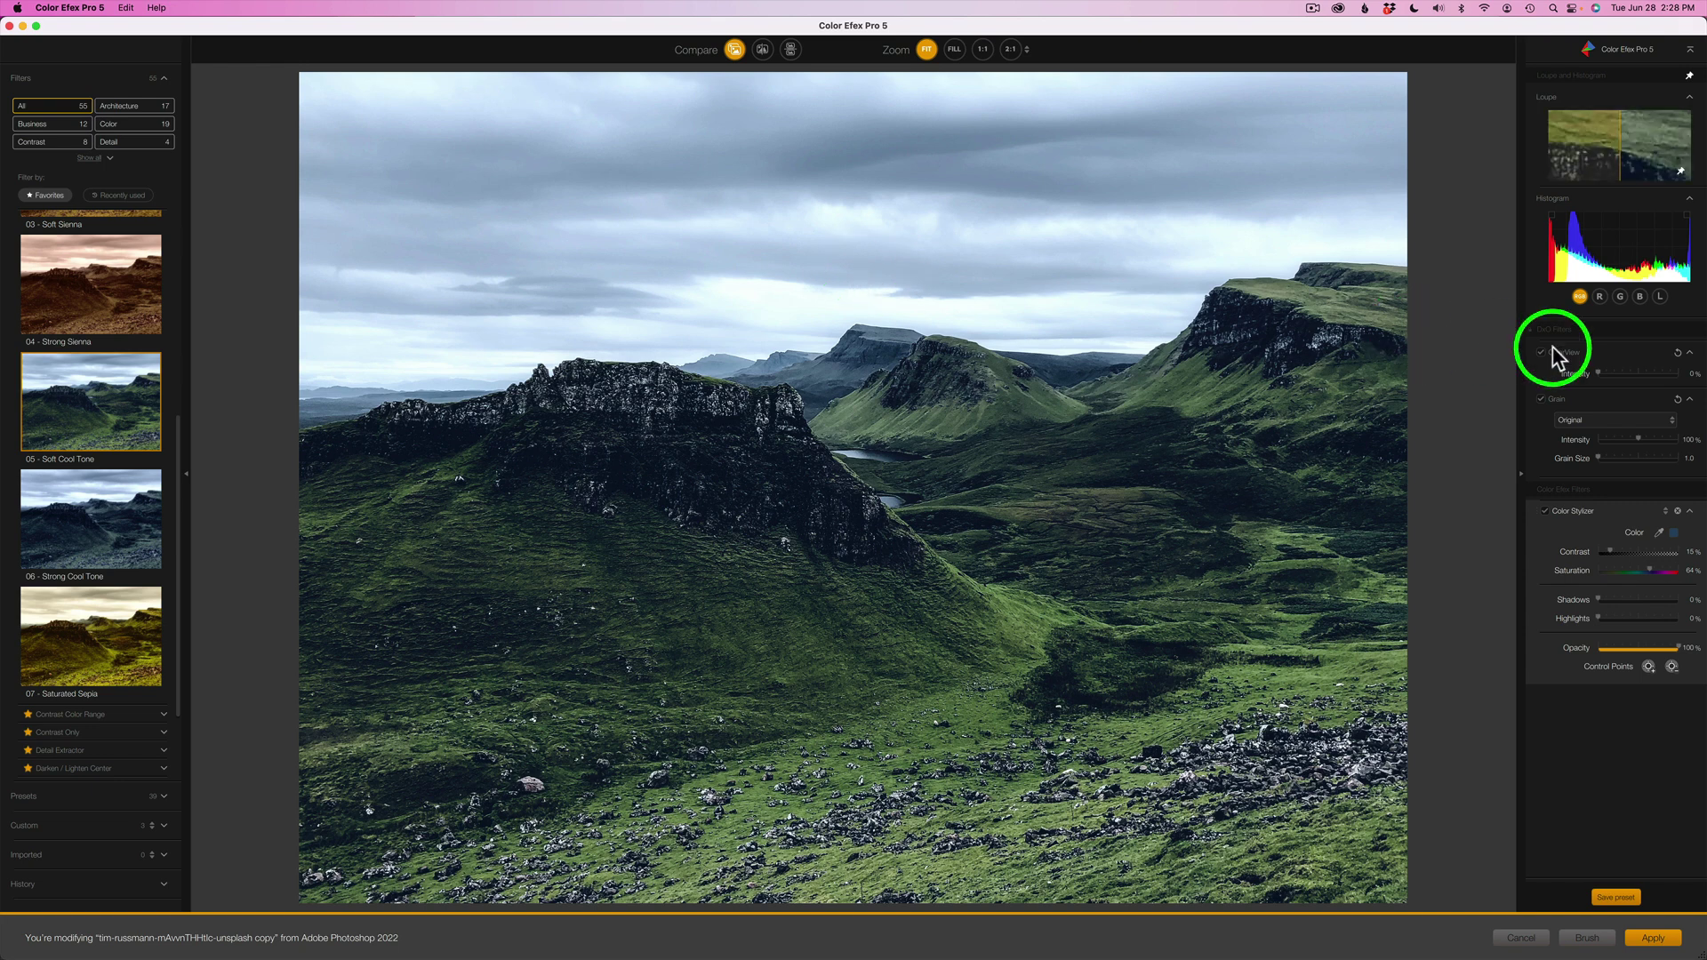
Step: Apply Color Stylizer without changing its tint color, return to Photoshop and compare the image with the new layer hidden and shown
{"action": "left_click", "coordinate": [1674, 534]}
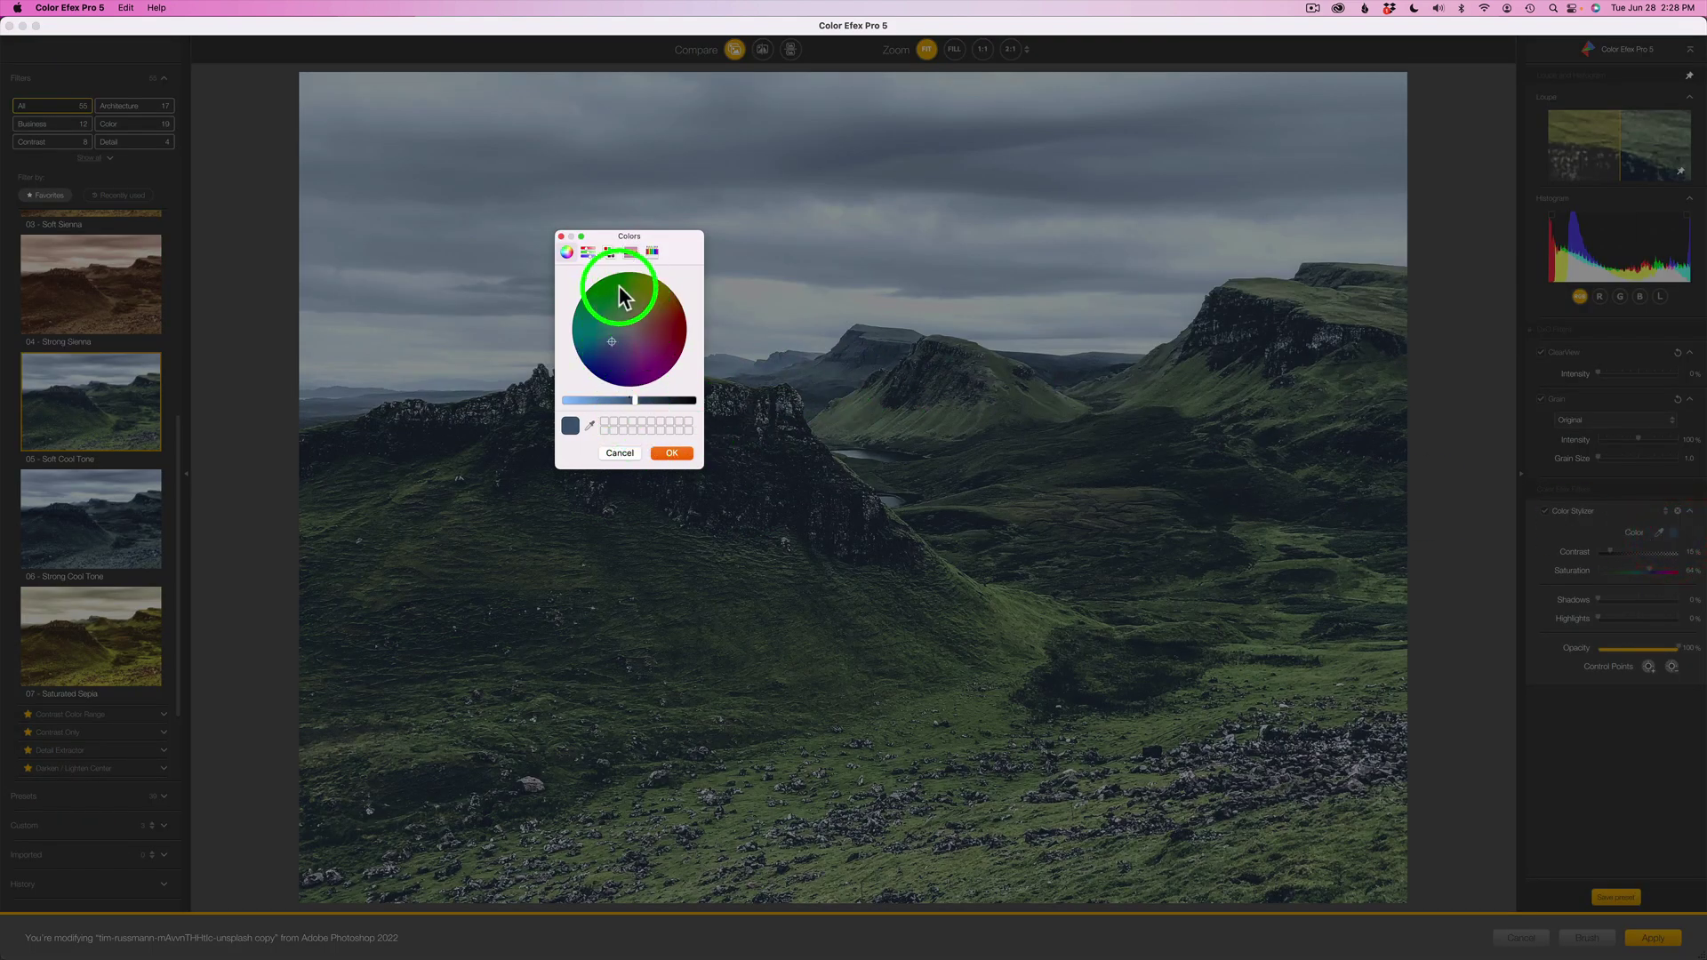
{"action": "left_click", "coordinate": [561, 237]}
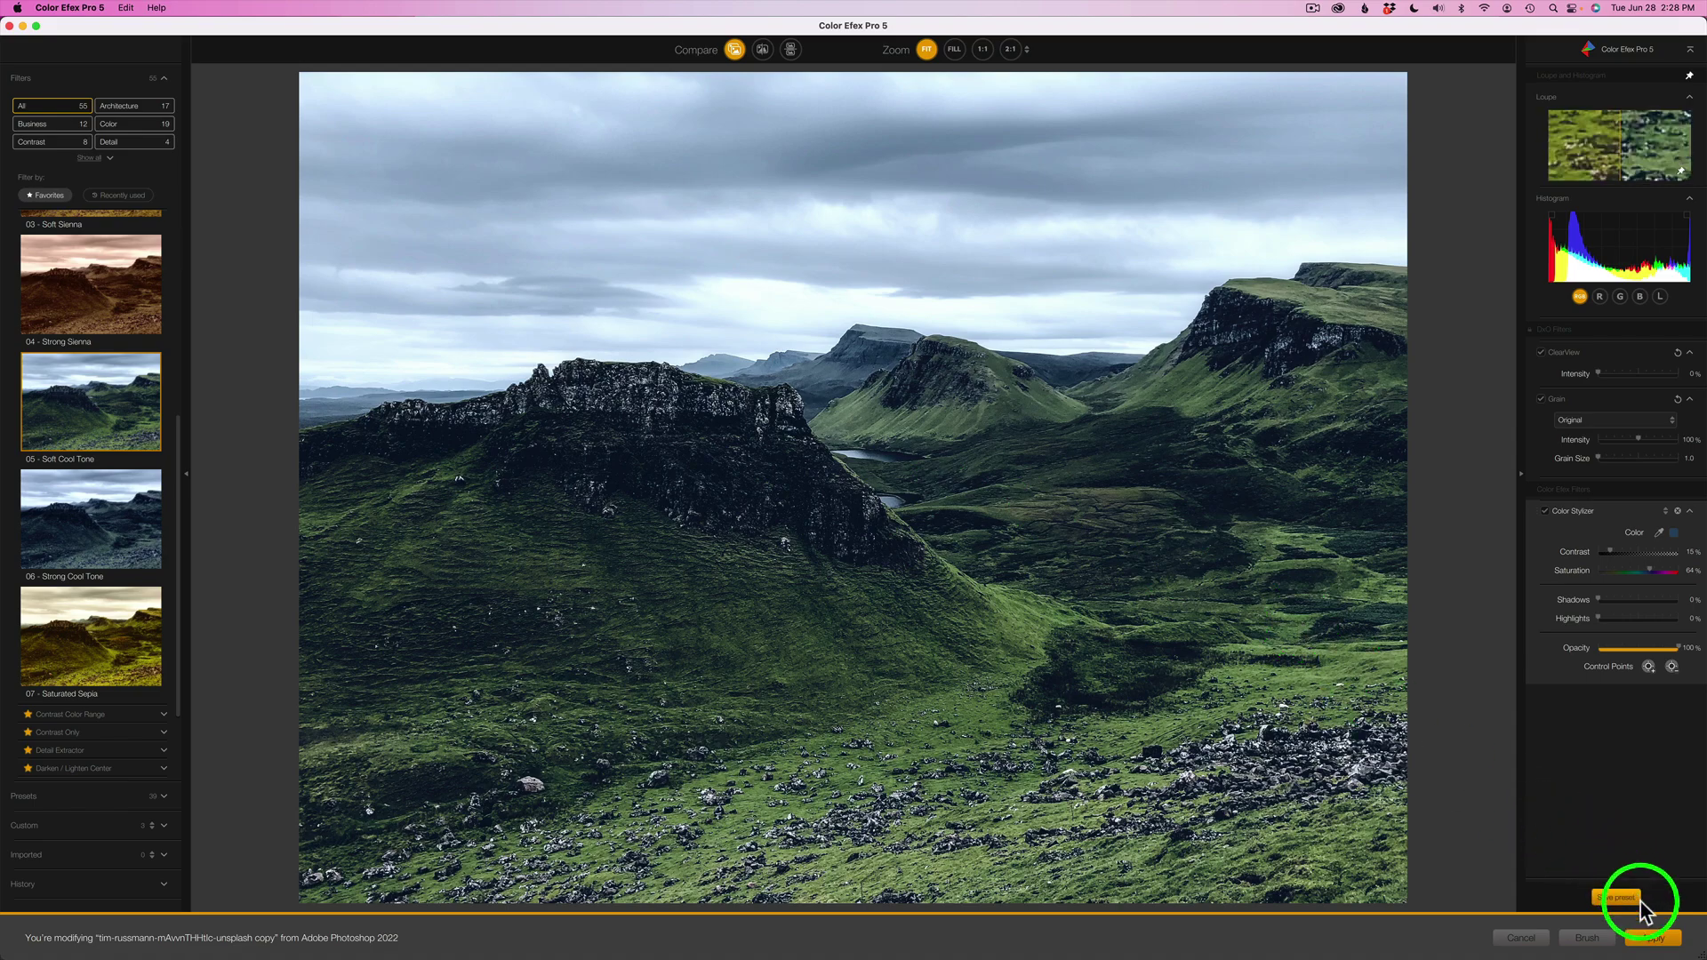
{"action": "left_click", "coordinate": [1653, 938]}
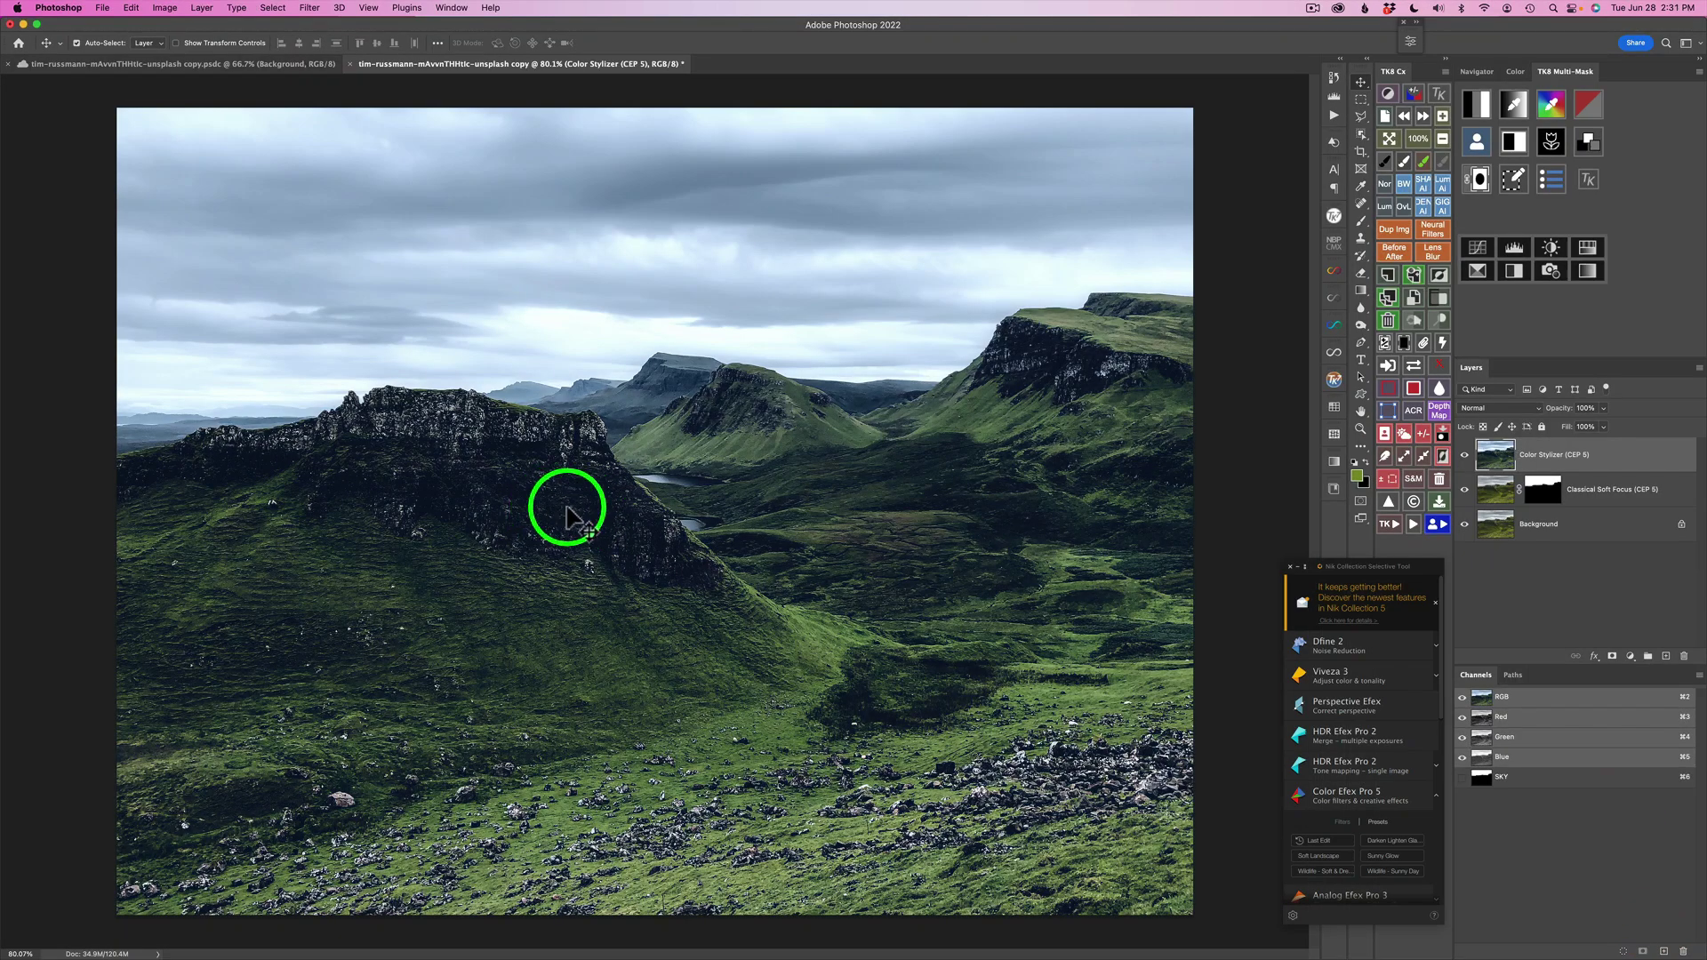
{"action": "left_click", "coordinate": [1464, 454]}
{"action": "left_click", "coordinate": [1464, 455]}
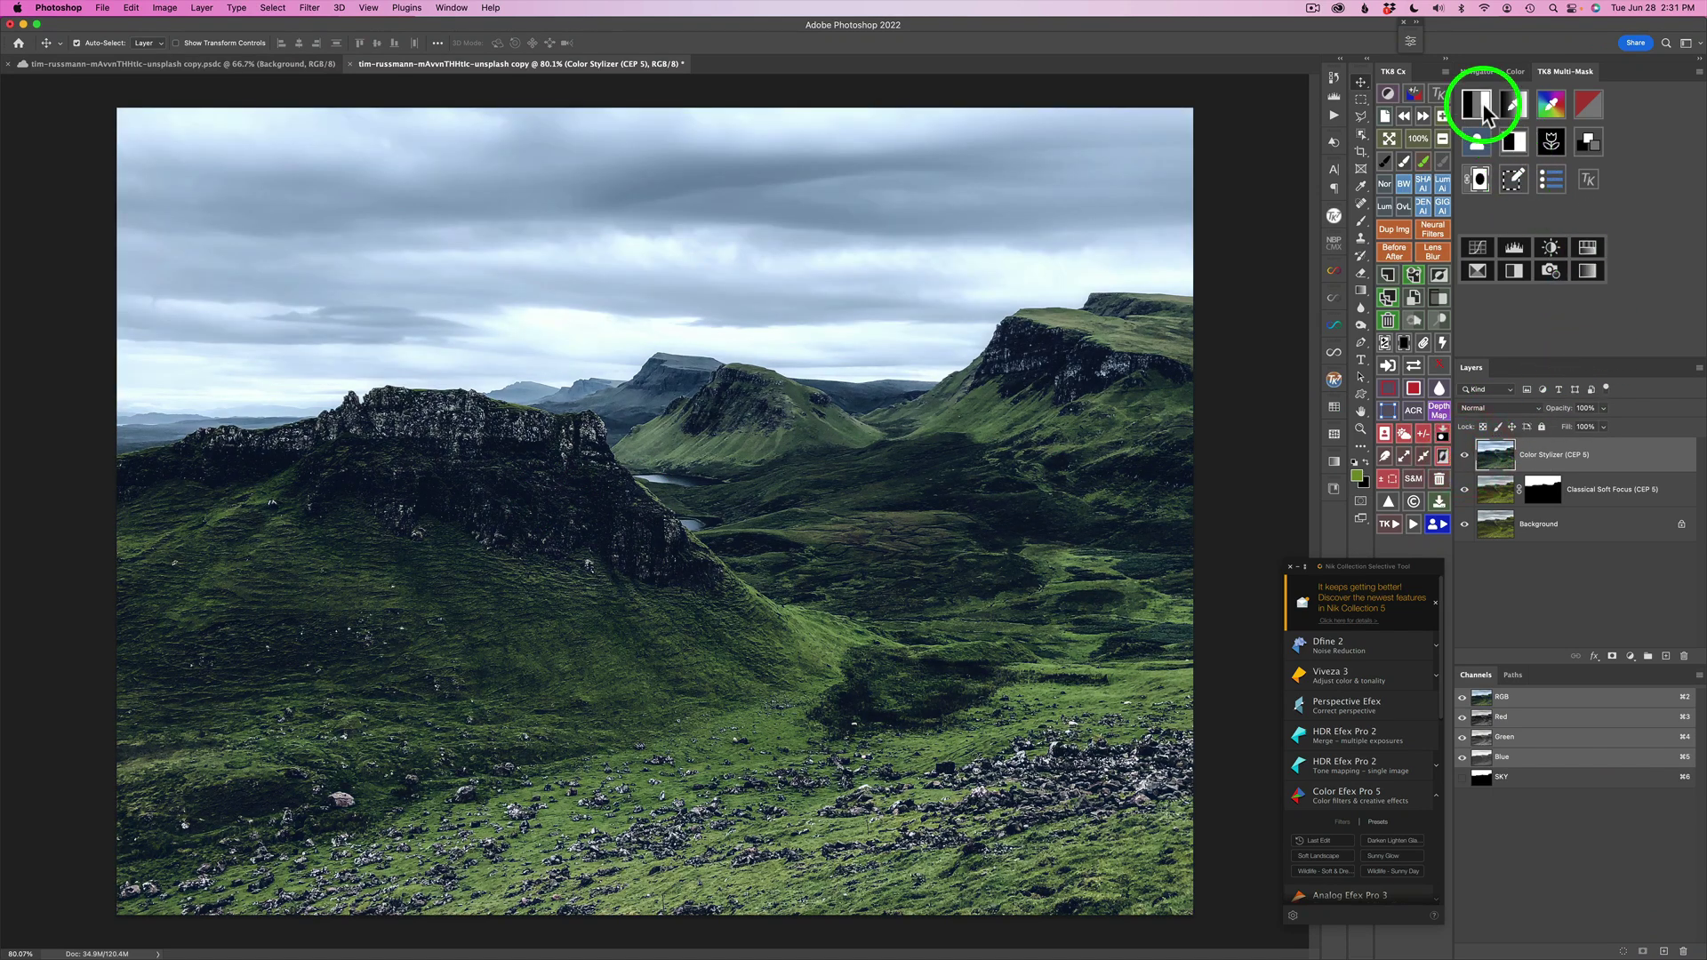
Step: Generate a lightness-based luminosity mask in TK8 Multi-Mask and restrict it to the darks at level 2
{"action": "left_click", "coordinate": [1478, 106]}
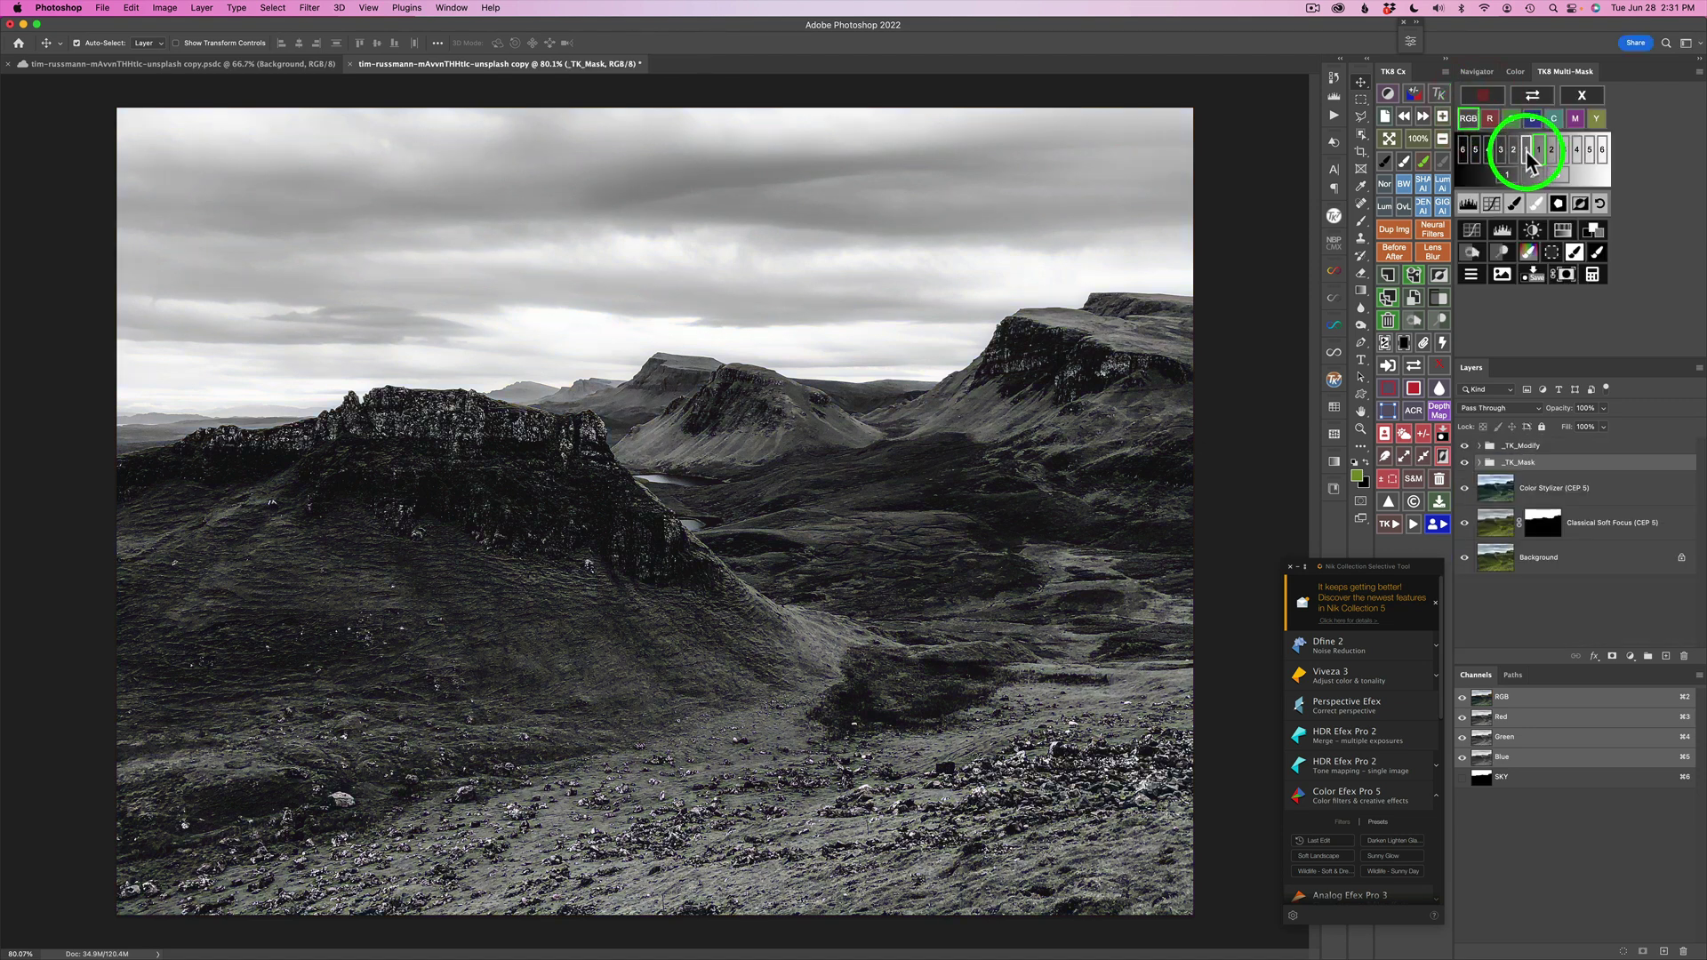
{"action": "left_click", "coordinate": [1526, 151]}
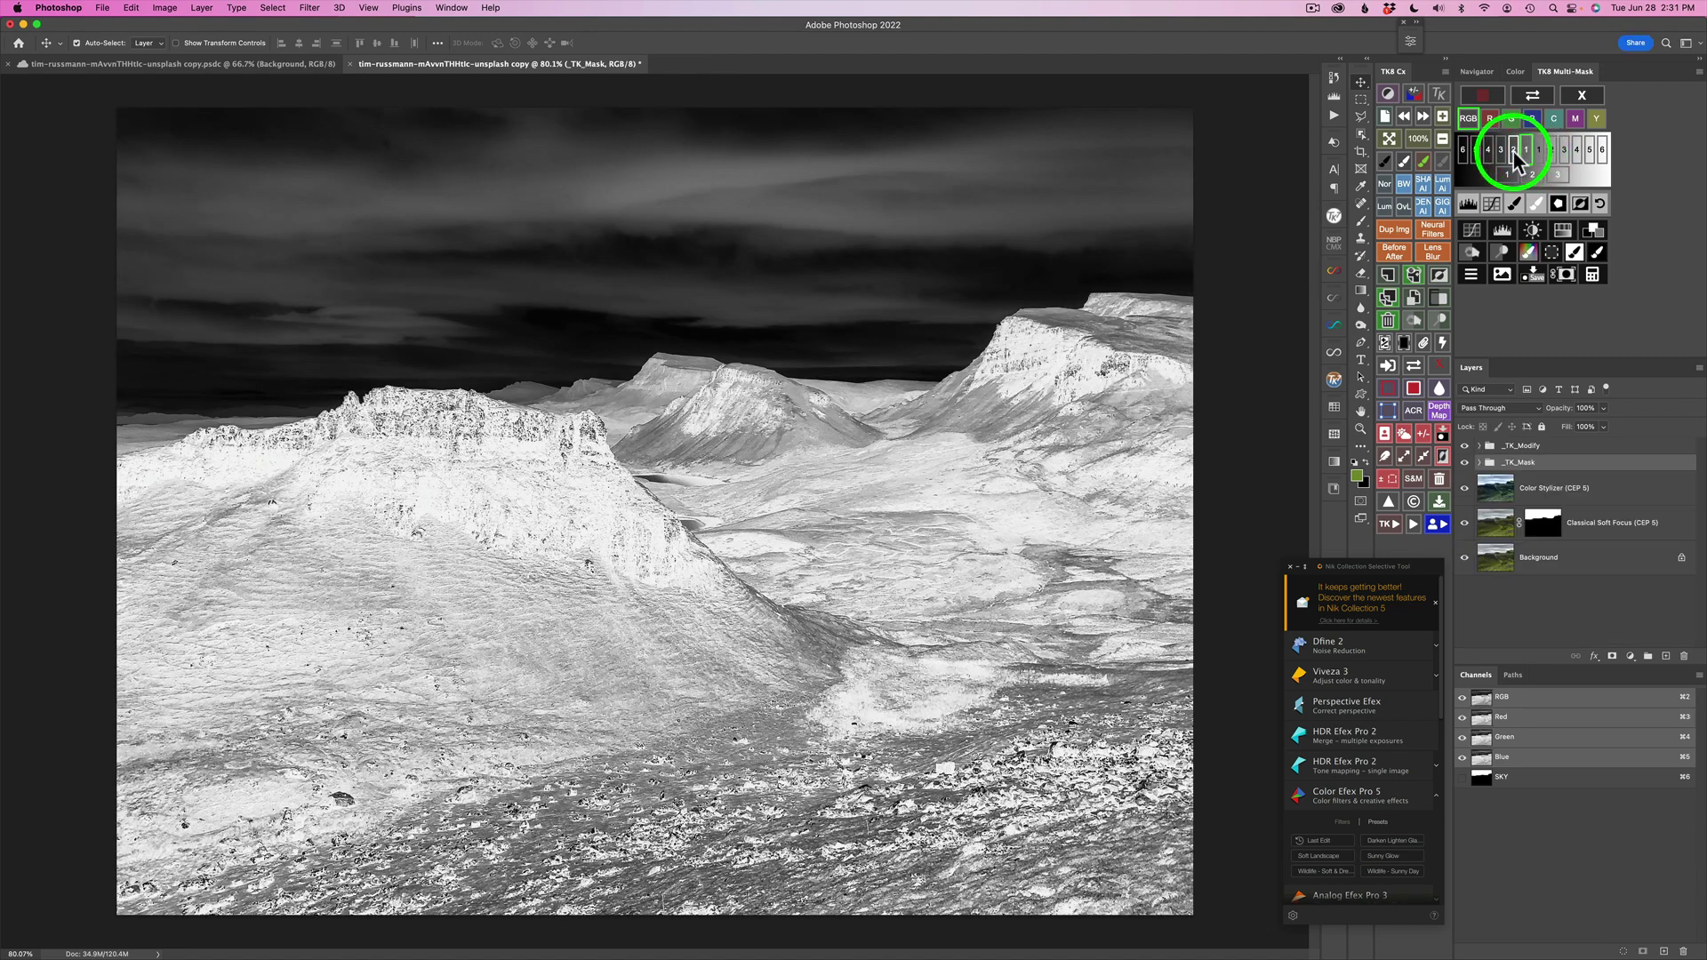
{"action": "left_click", "coordinate": [1514, 151]}
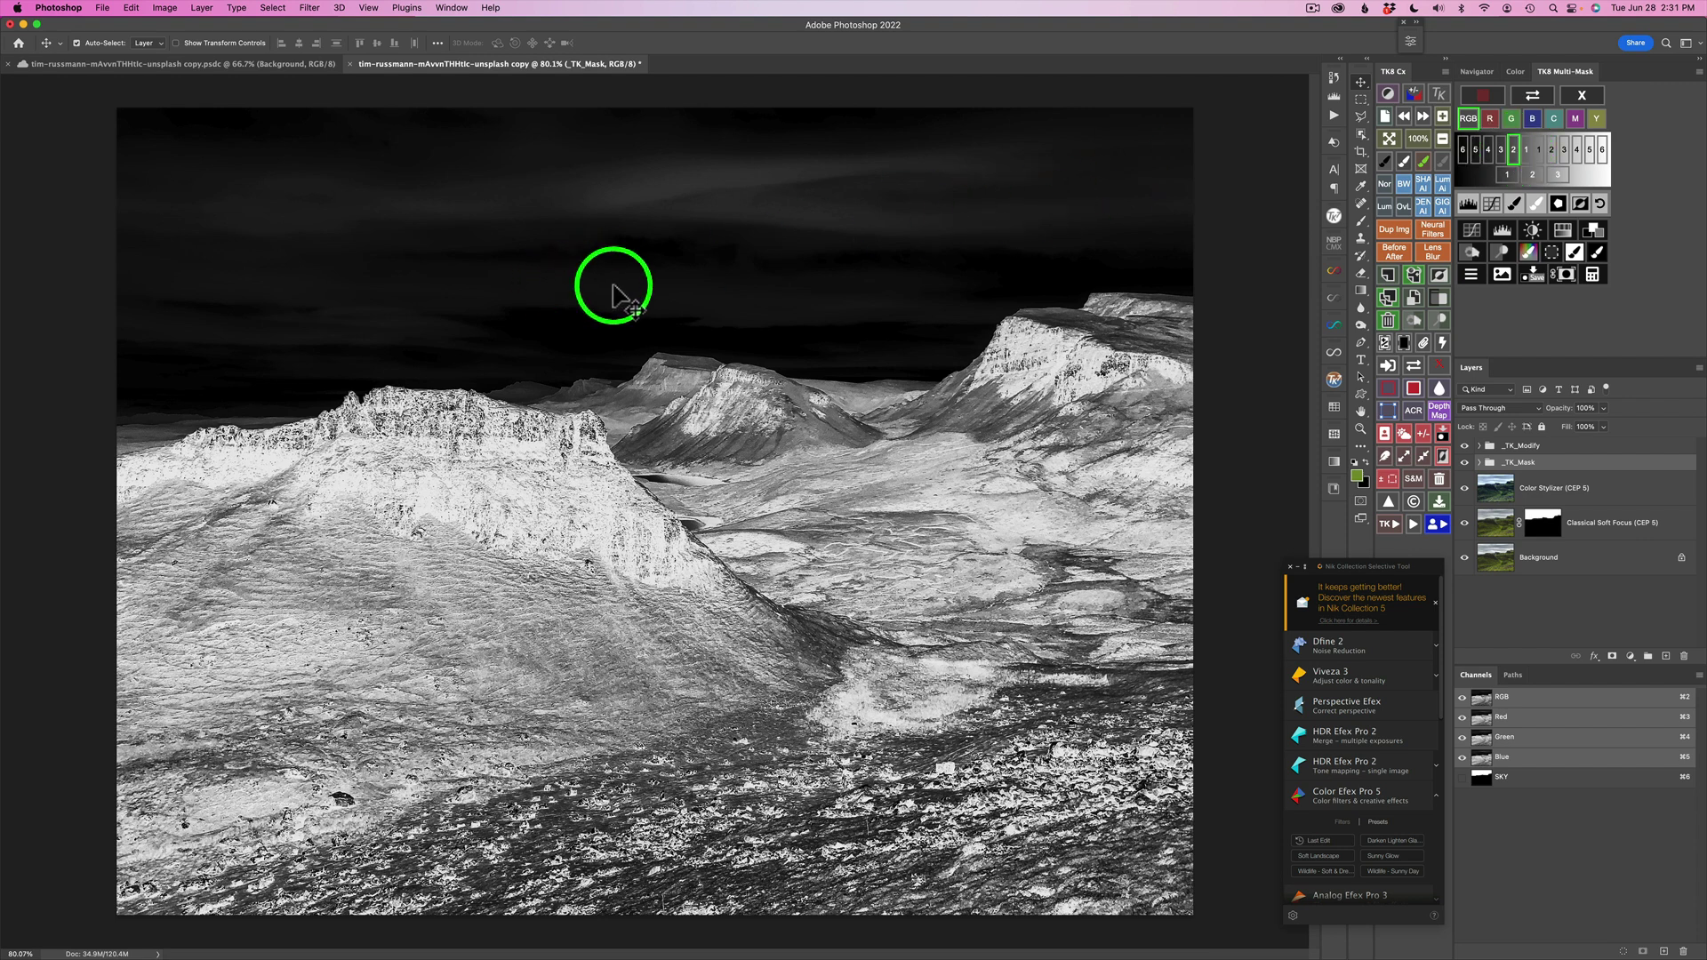
Step: Subtract the saved SKY channel from the darks mask with the mask calculator and apply the result as the Color Stylizer layer's mask
{"action": "left_click", "coordinate": [1592, 276]}
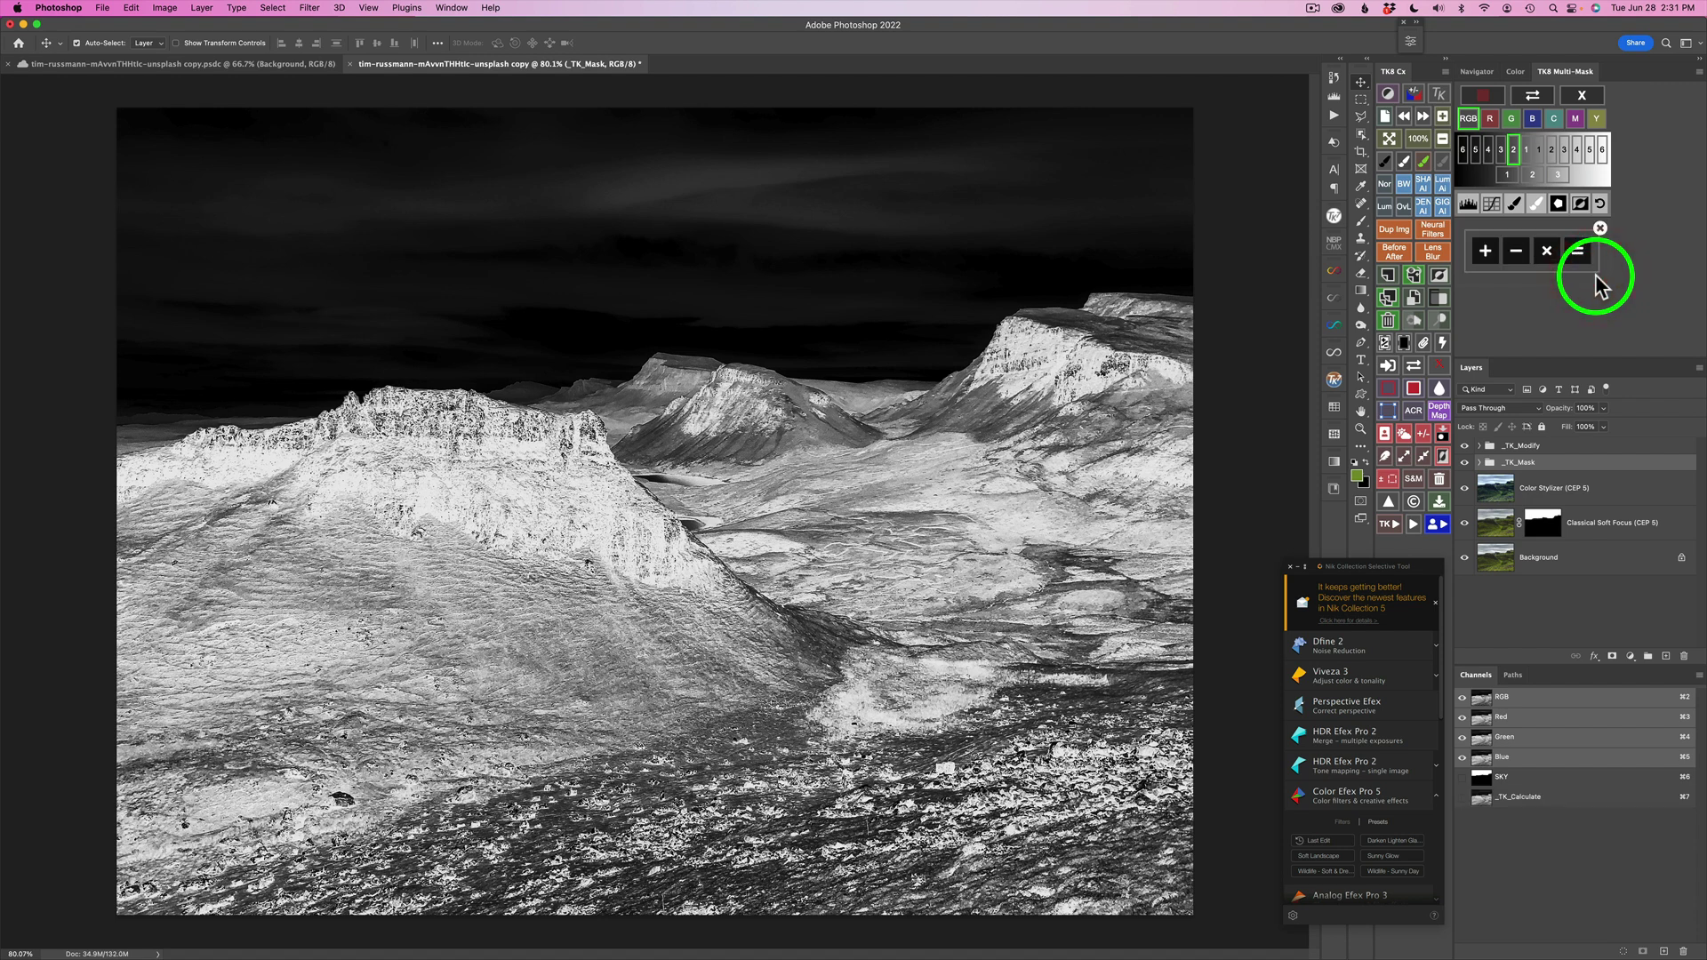
{"action": "left_click", "coordinate": [1520, 254]}
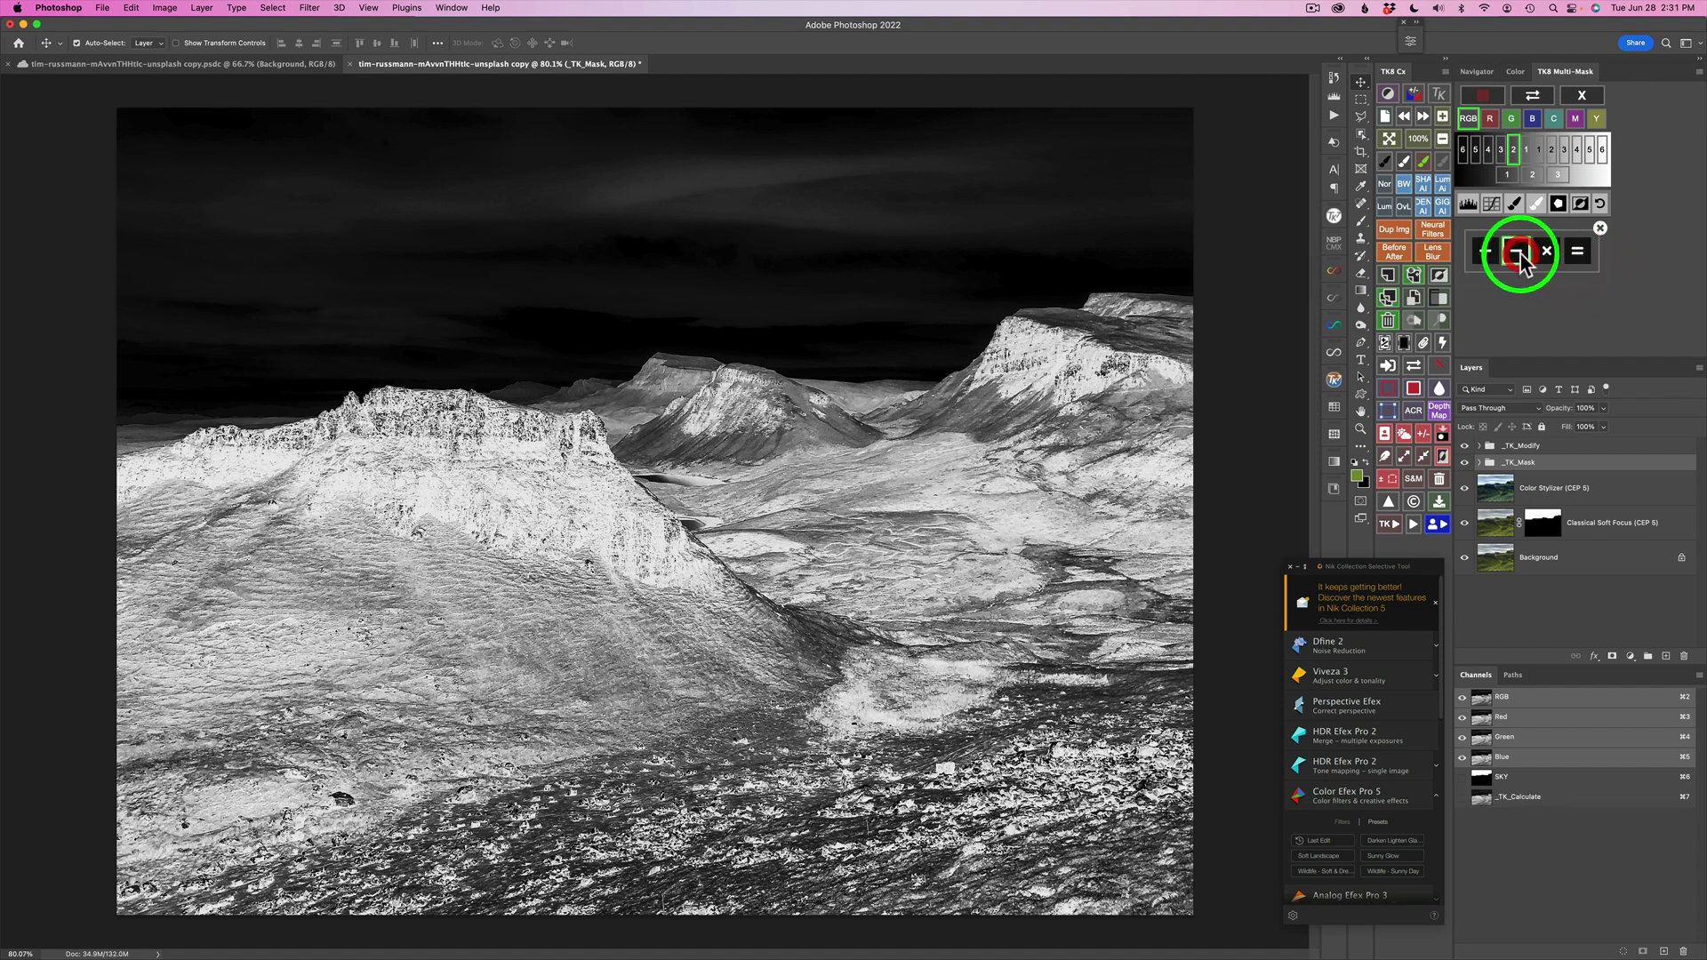
{"action": "left_click", "coordinate": [1589, 93]}
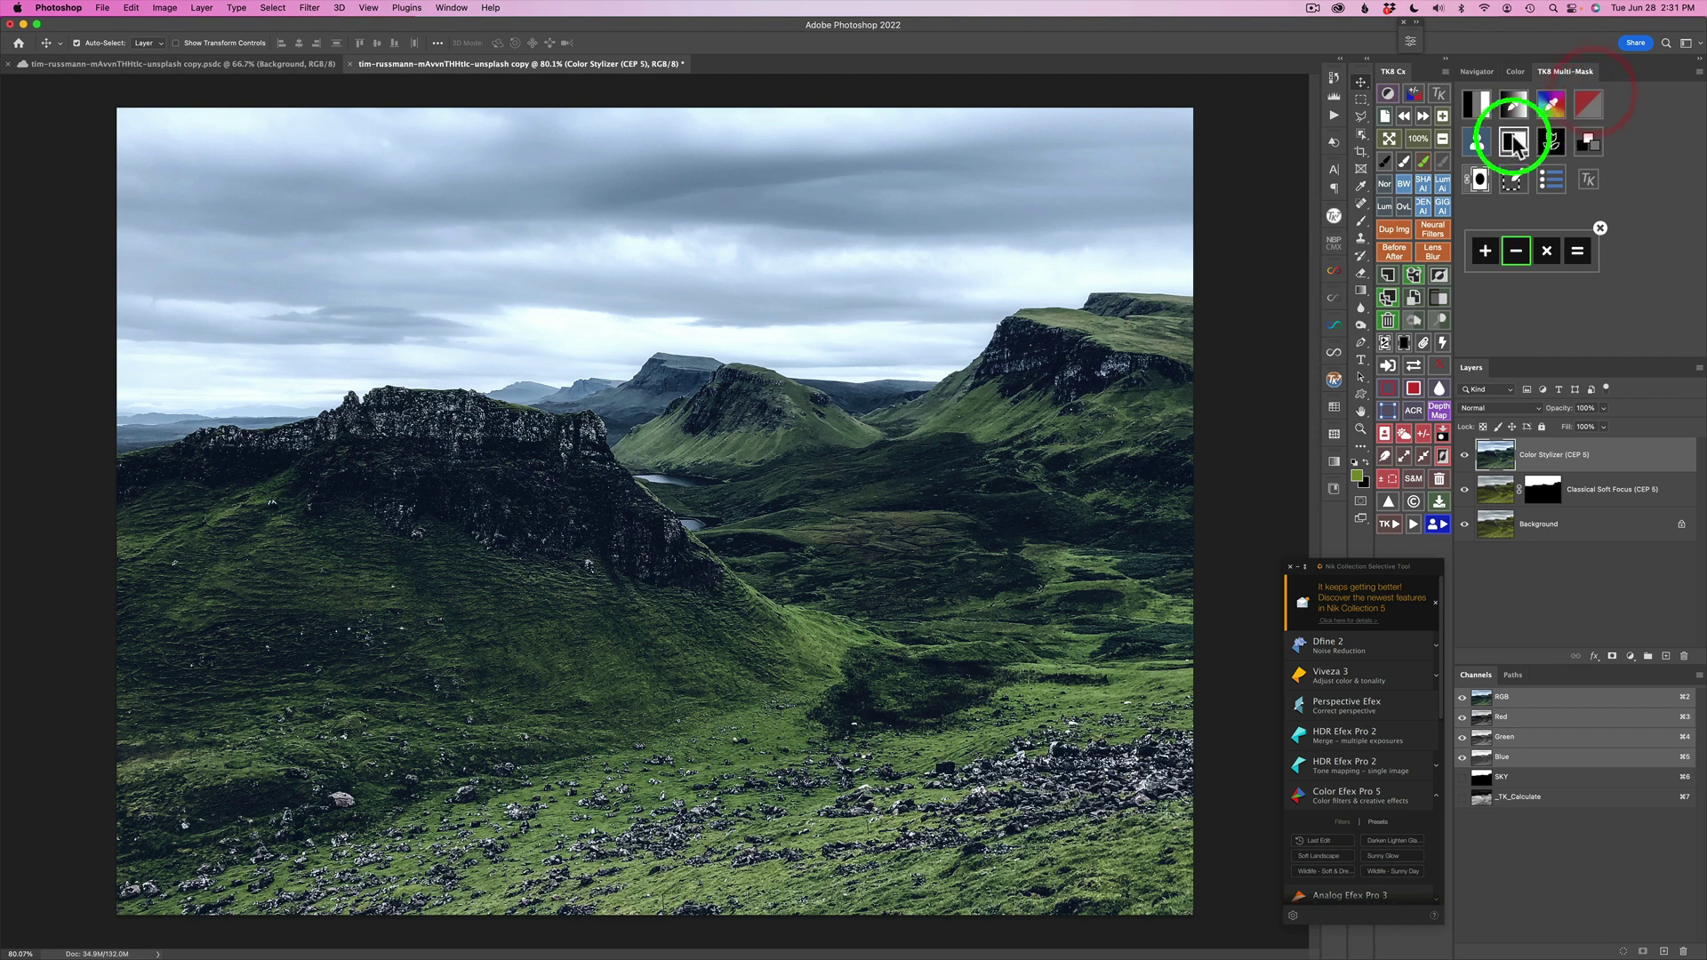
{"action": "left_click", "coordinate": [1479, 146]}
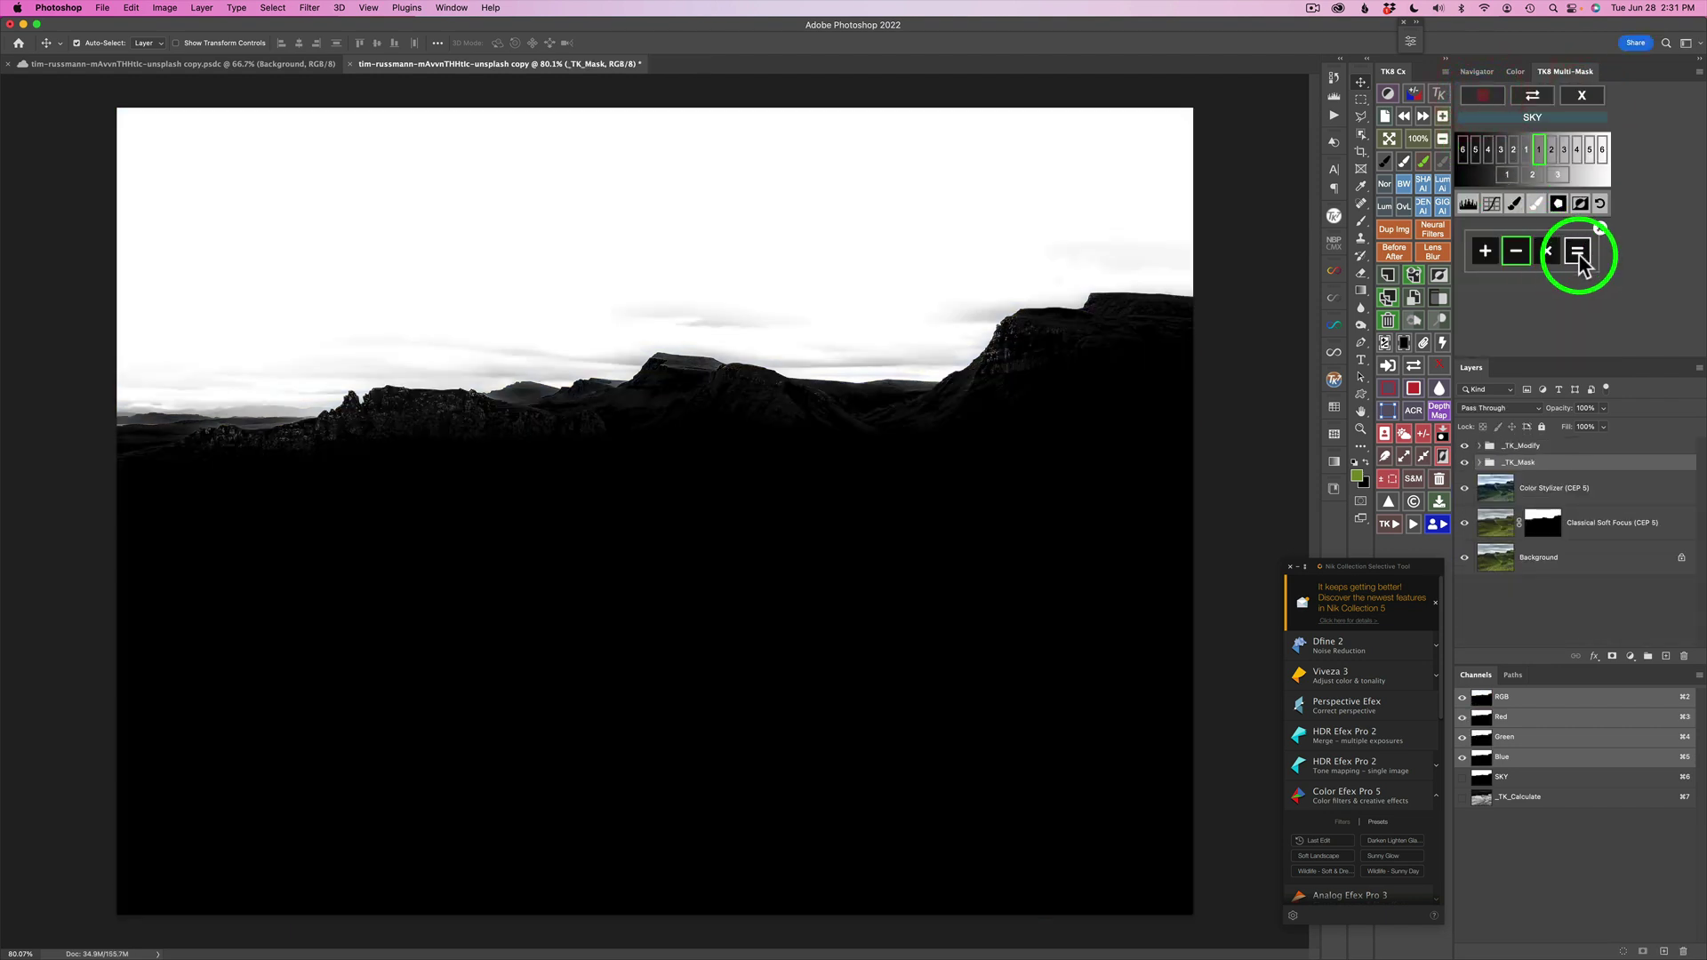
{"action": "left_click", "coordinate": [1577, 254]}
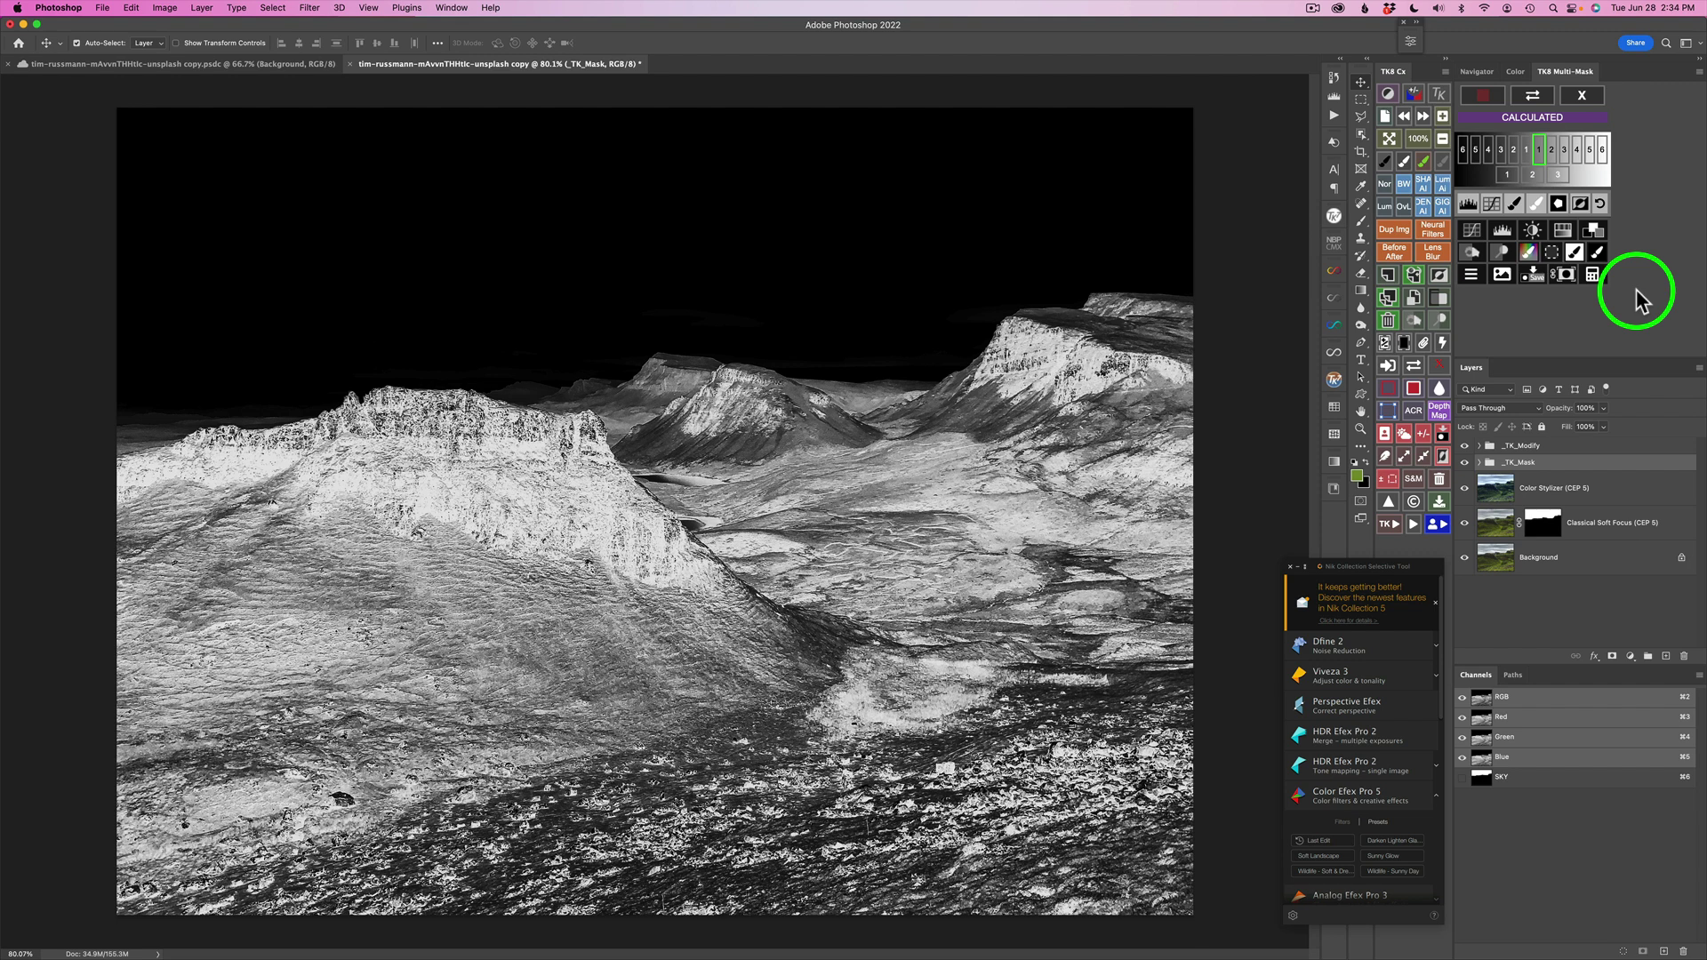
{"action": "left_click_drag", "start_coordinate": [1542, 523], "coordinate": [1572, 380]}
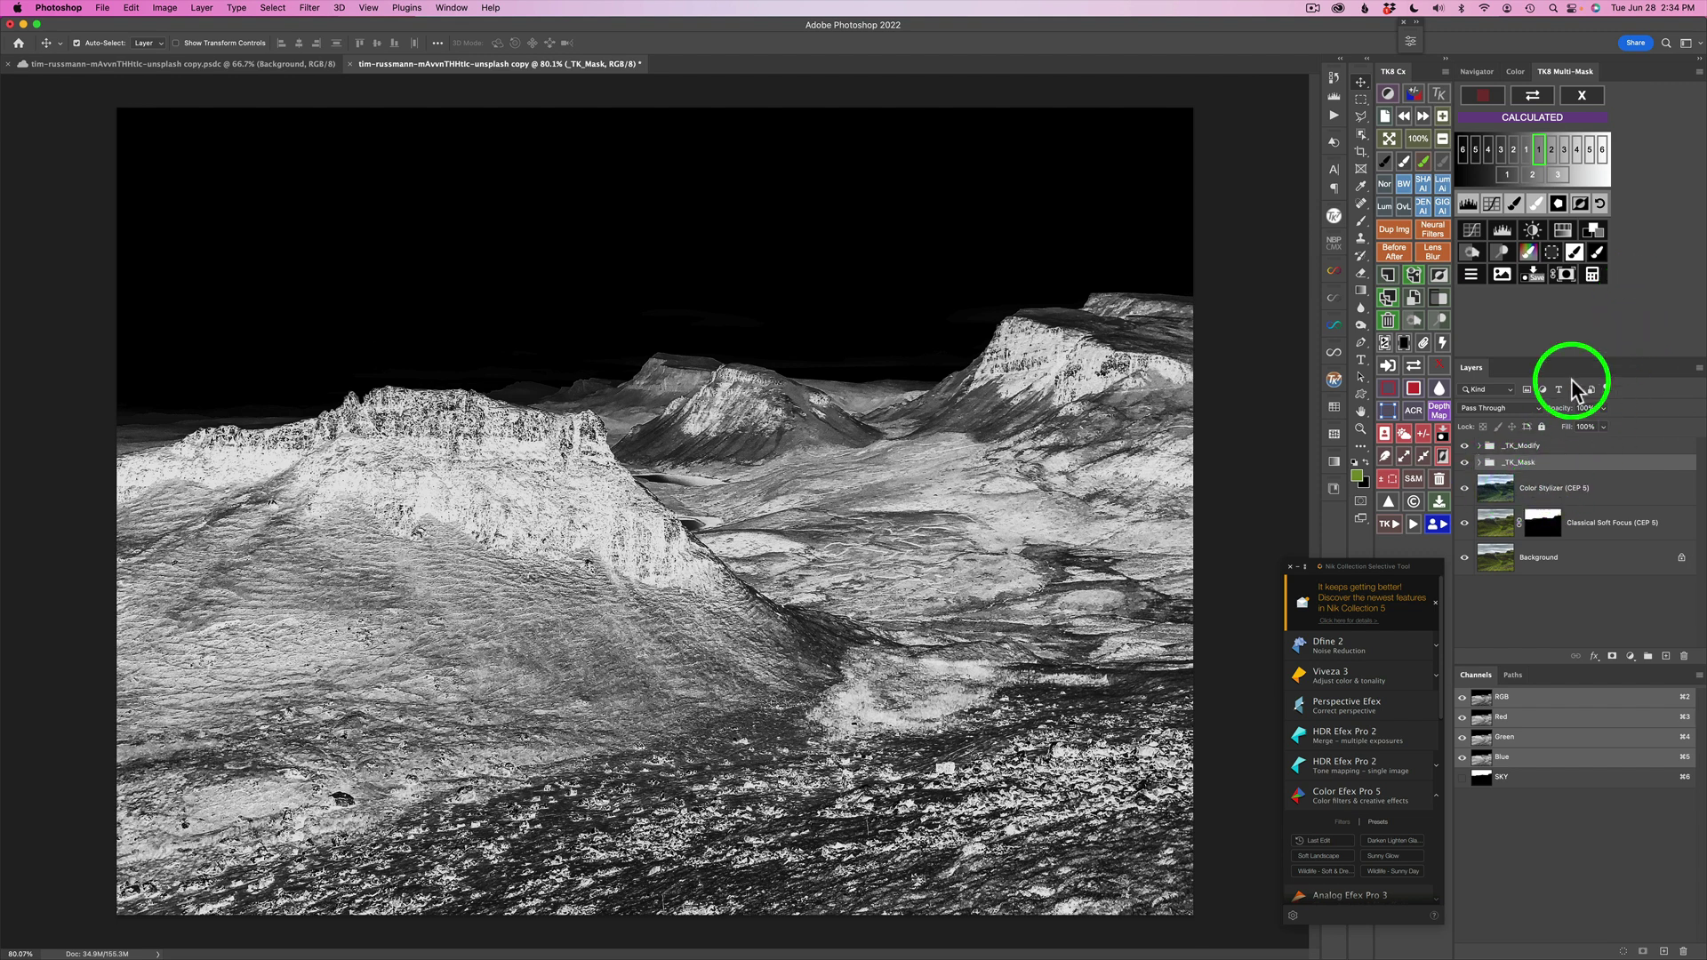
{"action": "left_click", "coordinate": [1564, 278]}
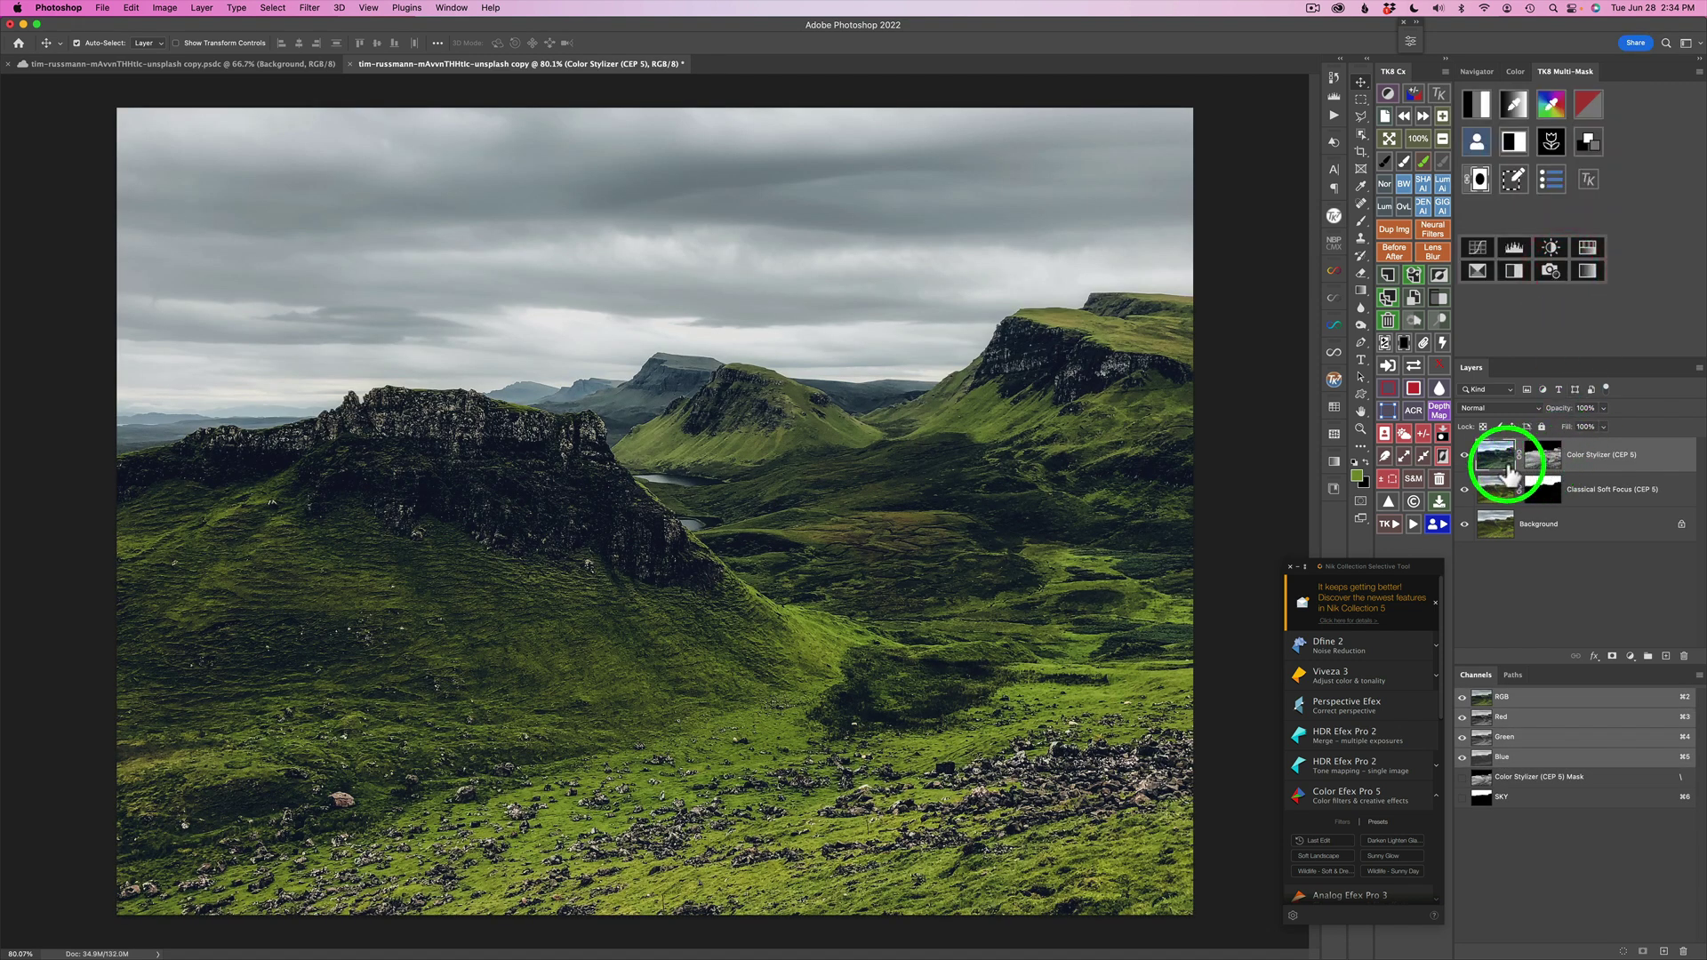
Step: Compare the image repeatedly with the masked Color Stylizer layer hidden and shown
{"action": "left_click", "coordinate": [1464, 454]}
{"action": "left_click", "coordinate": [1464, 454]}
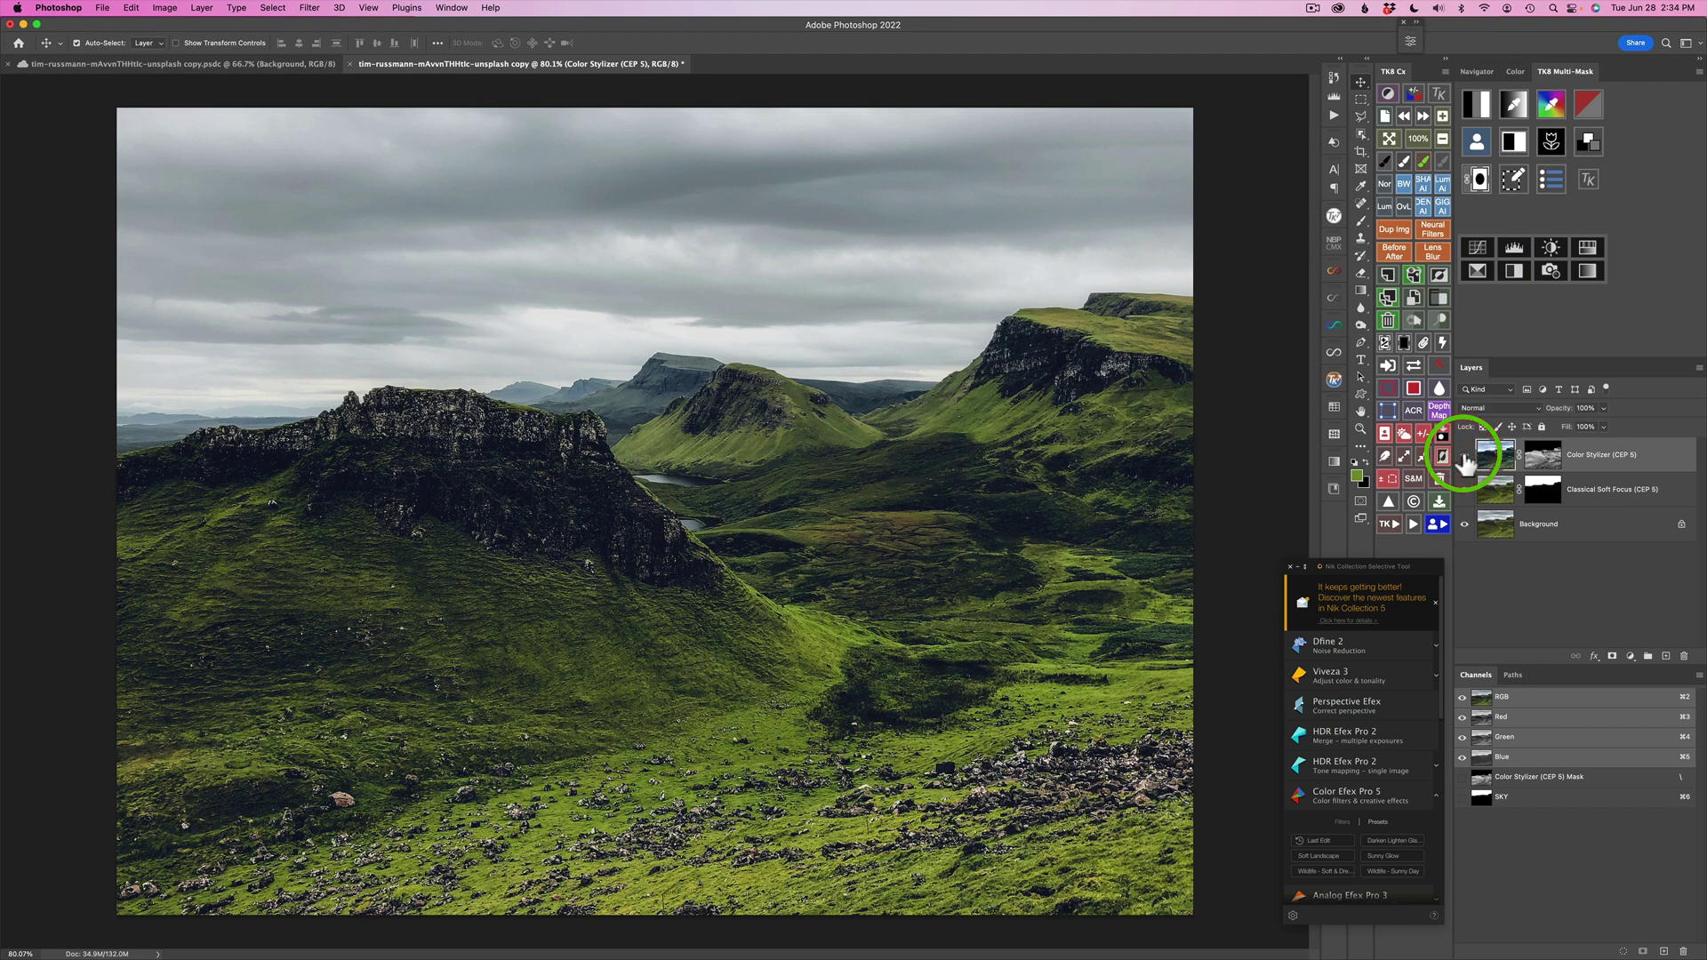
{"action": "left_click", "coordinate": [1465, 454]}
{"action": "left_click", "coordinate": [1464, 455]}
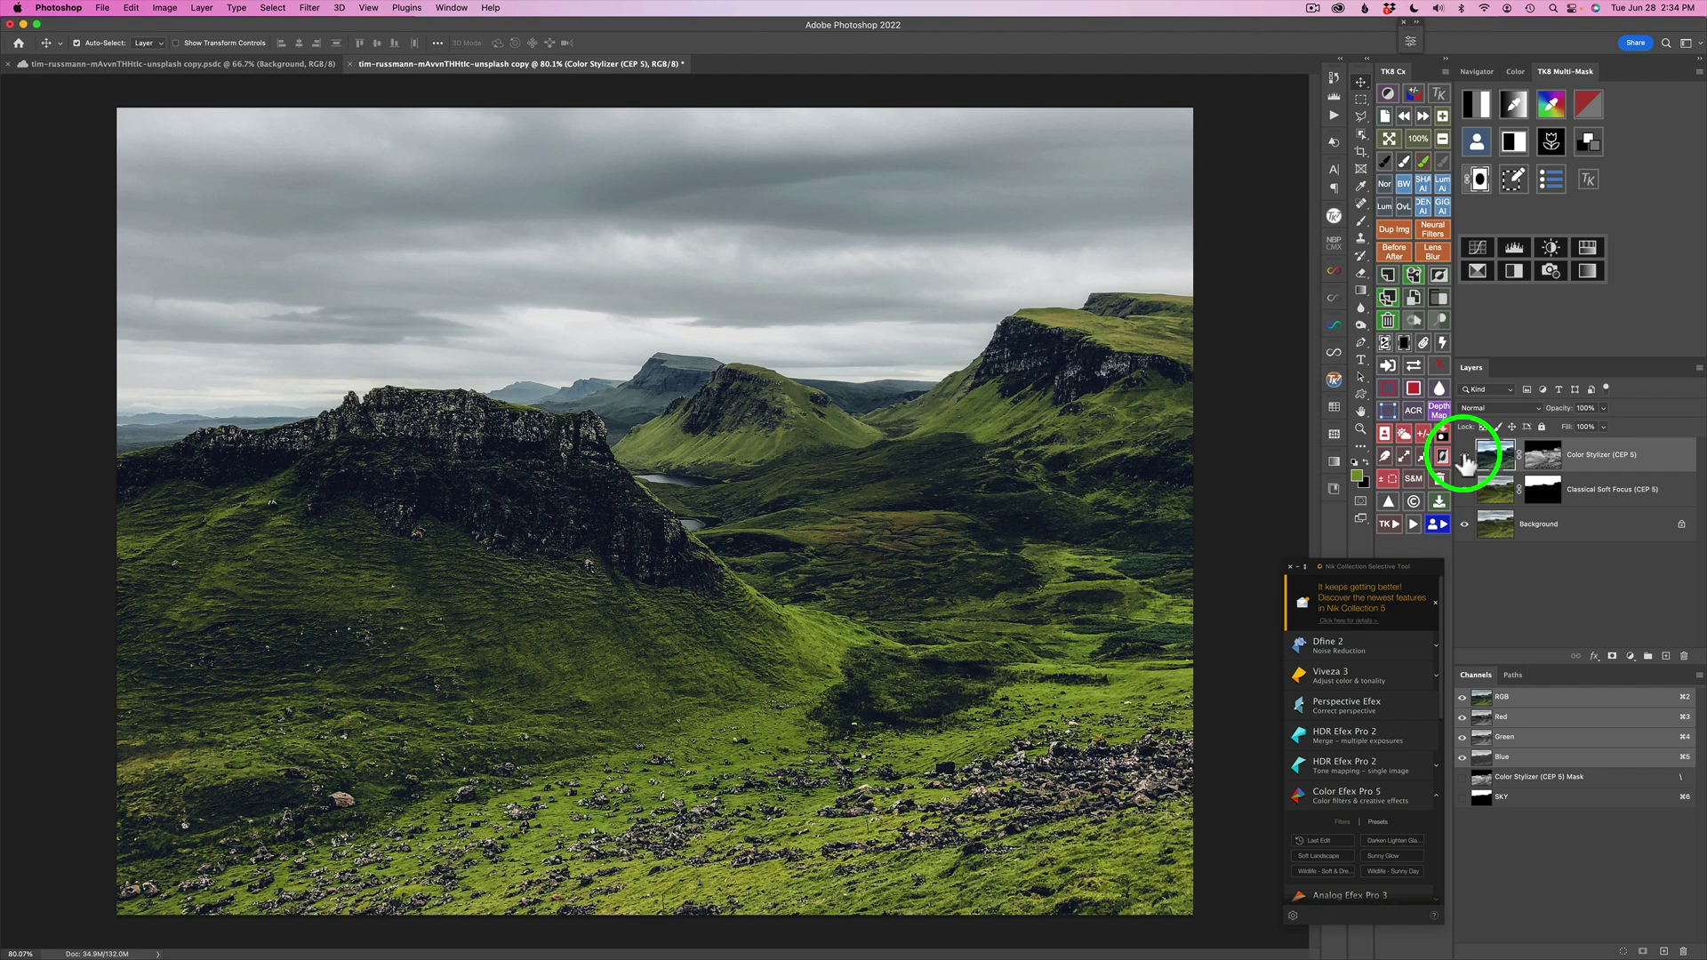
{"action": "left_click", "coordinate": [1464, 454]}
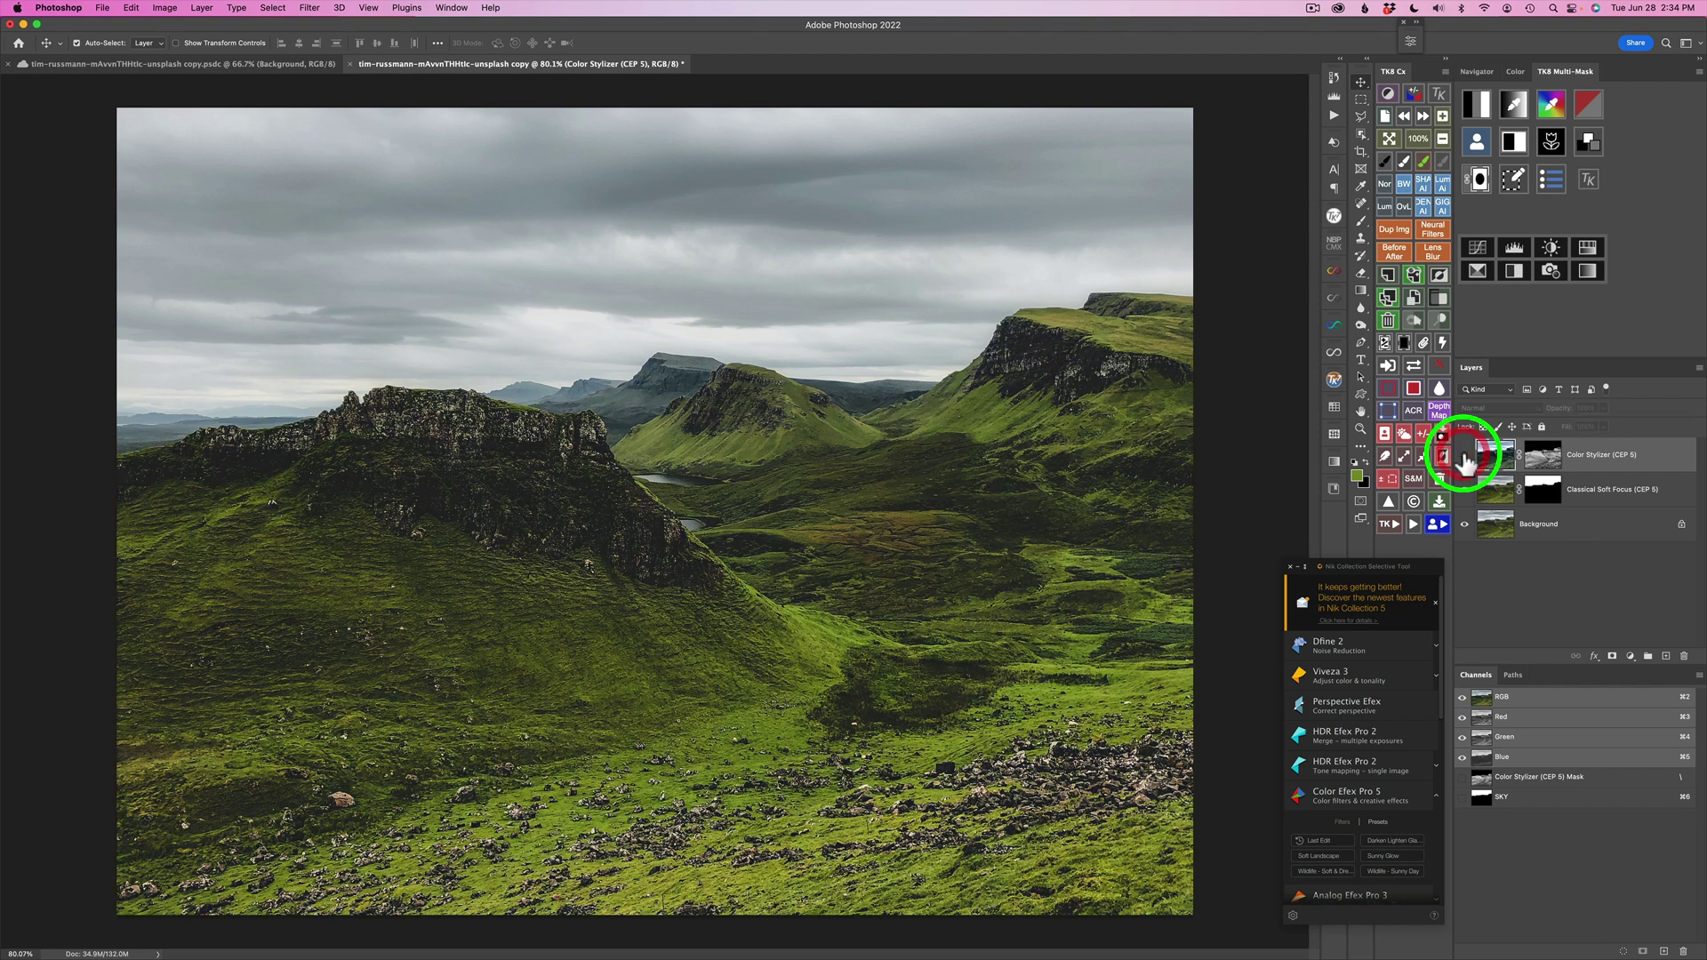
{"action": "left_click", "coordinate": [1464, 454]}
{"action": "left_click_drag", "start_coordinate": [1572, 455], "coordinate": [1451, 364]}
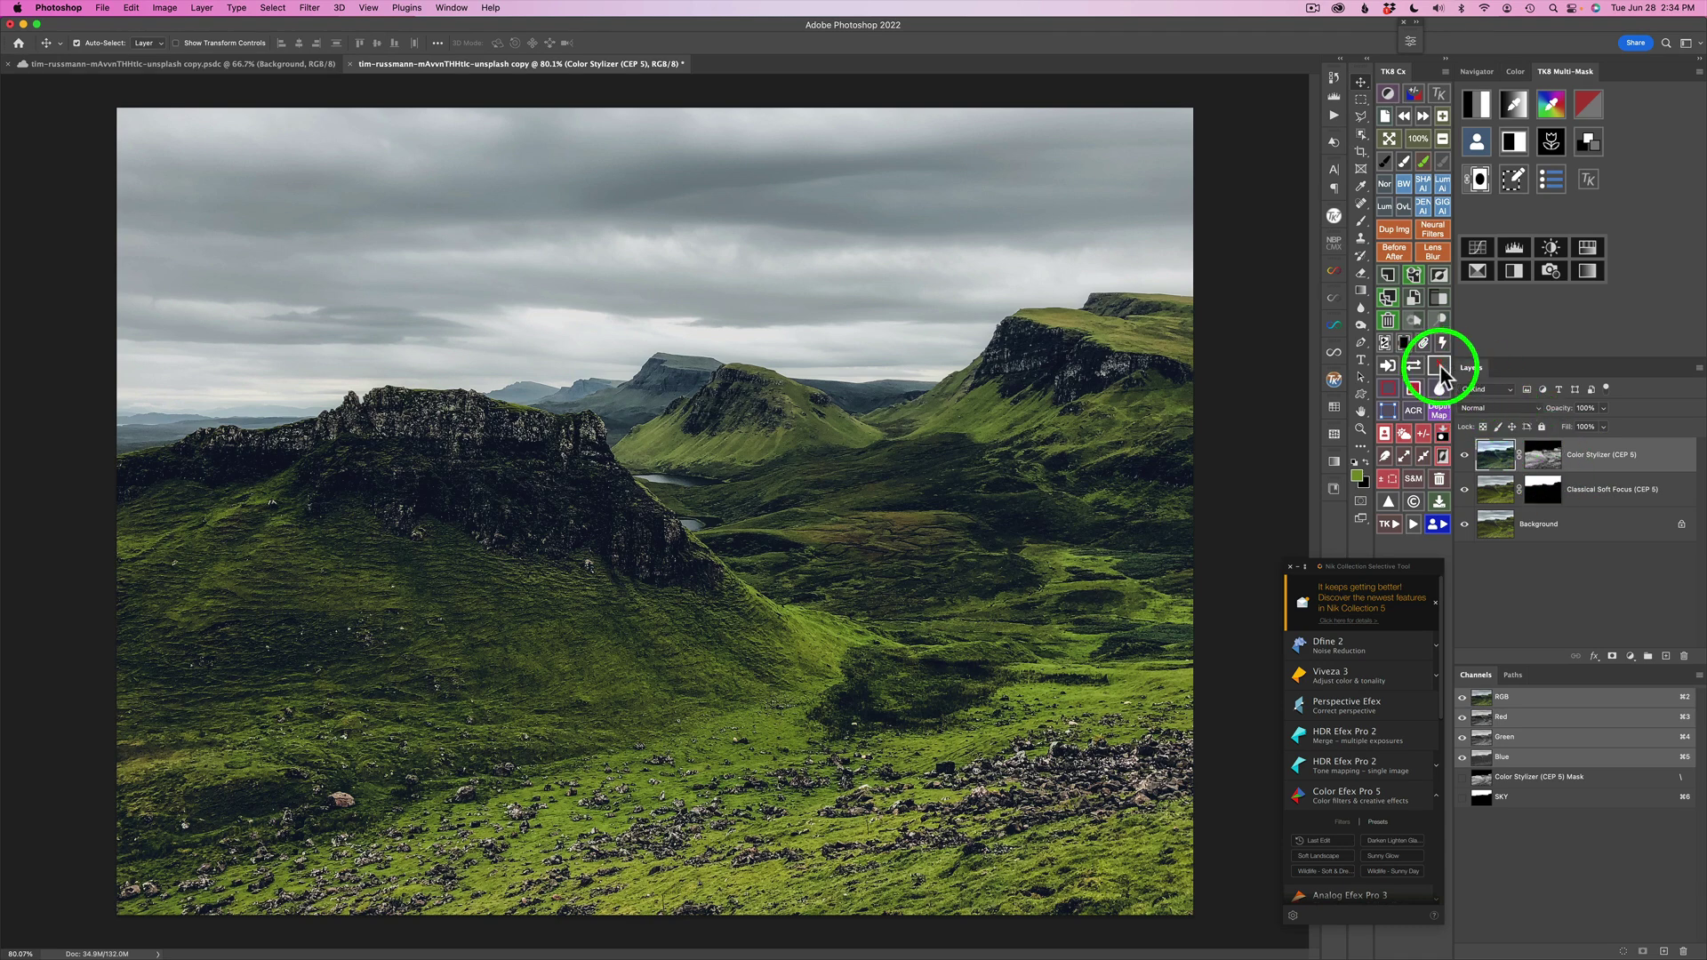
{"action": "left_click", "coordinate": [1438, 364]}
{"action": "left_click", "coordinate": [1439, 365]}
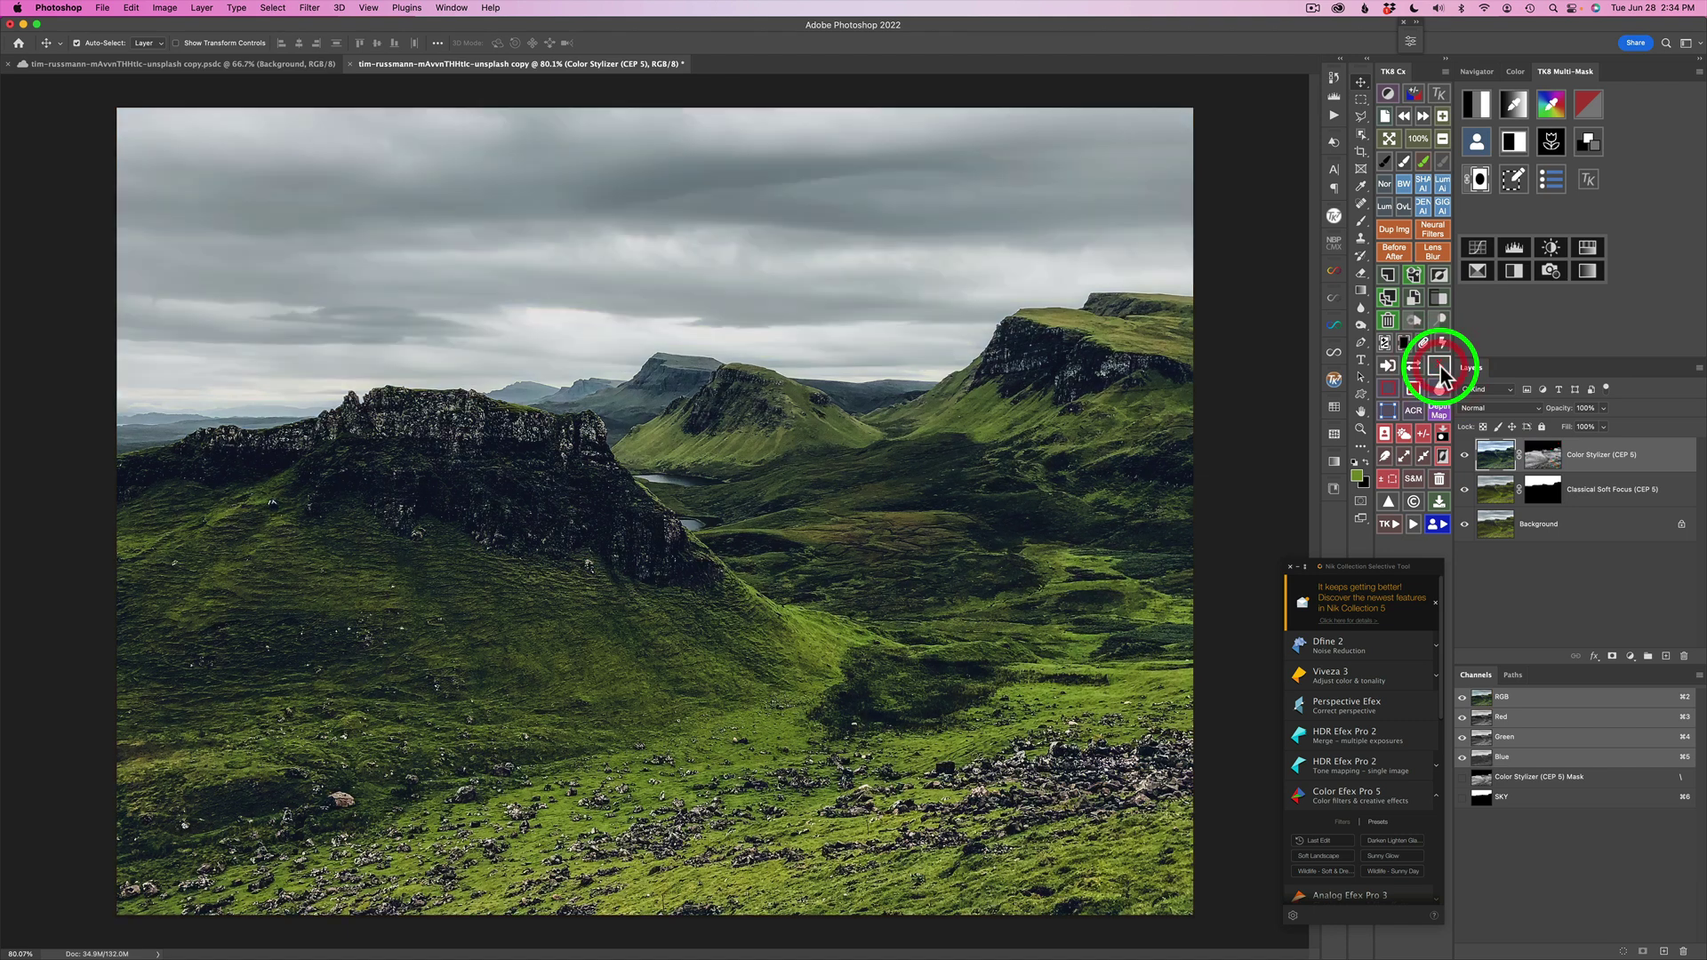
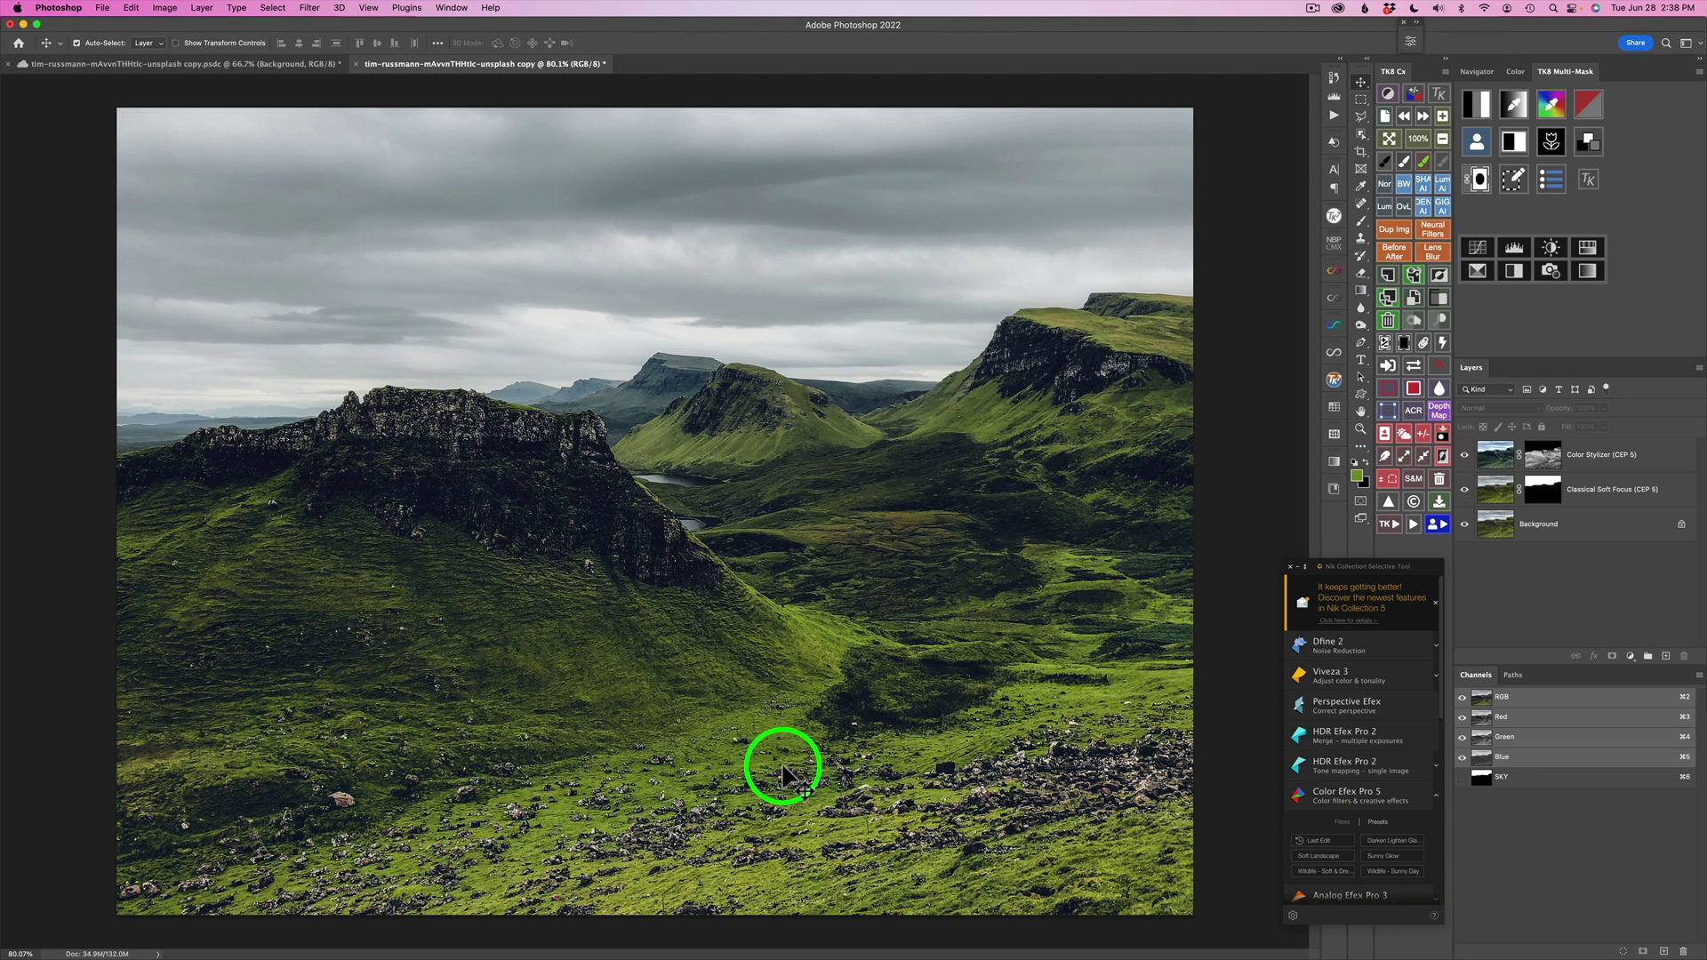
Step: Open the image in Color Efex Pro 5 again and add the favorite Sunlight filter with the 04 - Dark preset
{"action": "left_click", "coordinate": [1350, 793]}
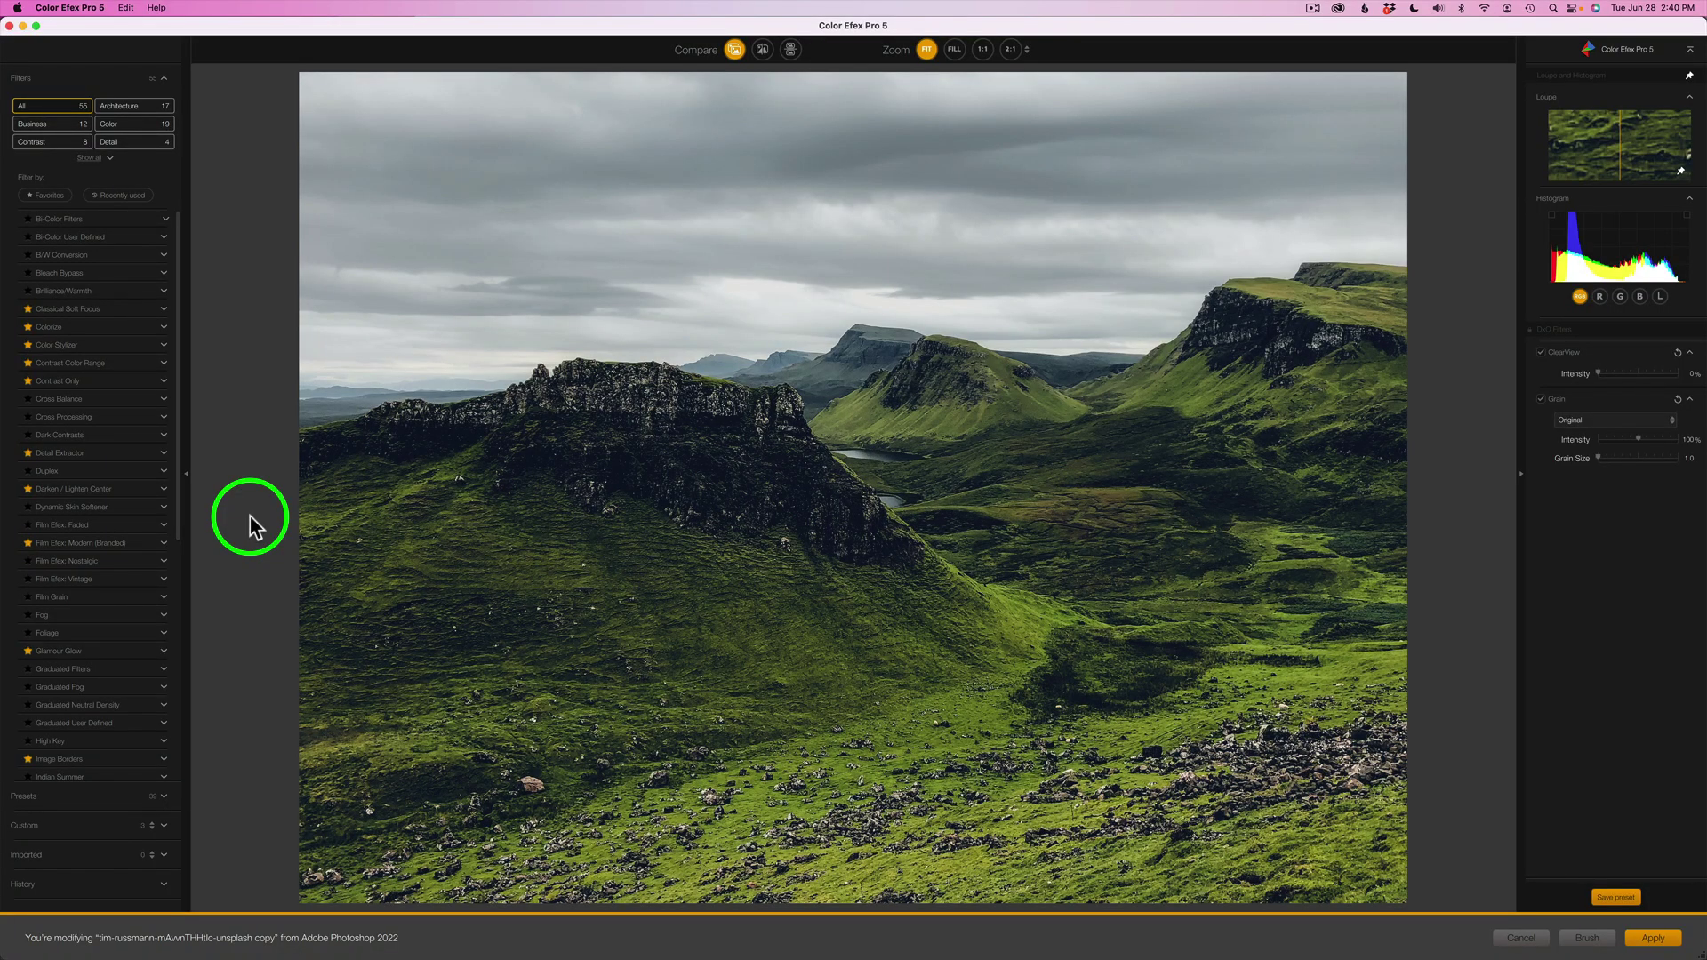
{"action": "left_click", "coordinate": [52, 194]}
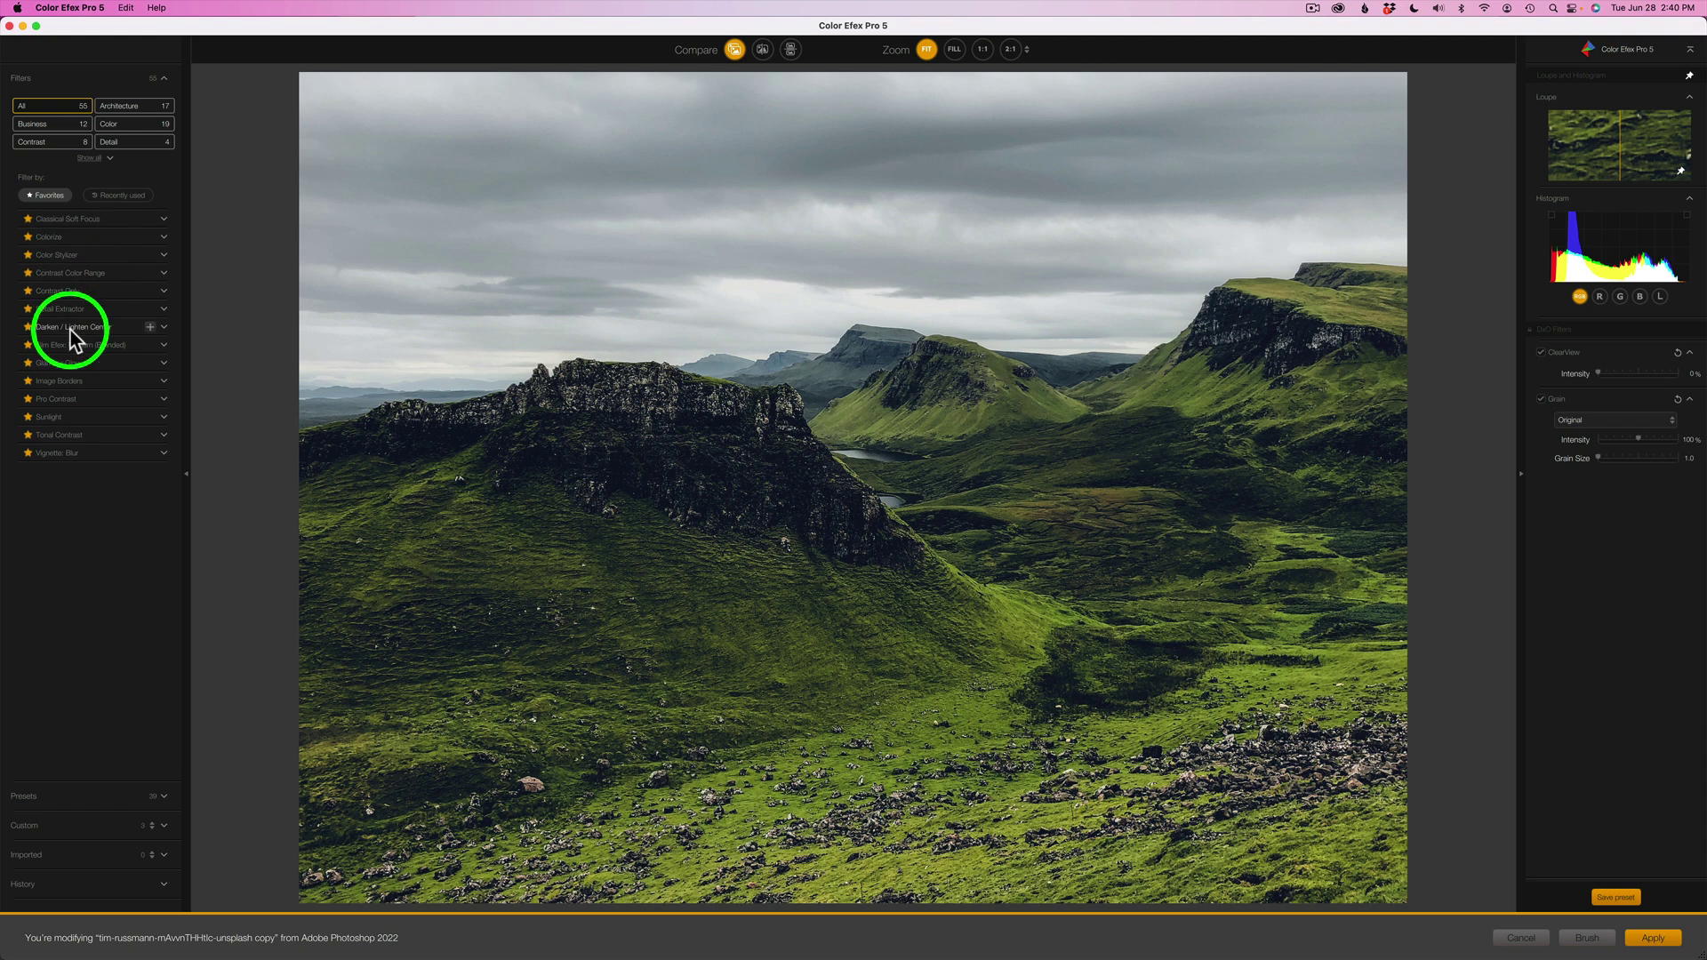
{"action": "left_click", "coordinate": [100, 419]}
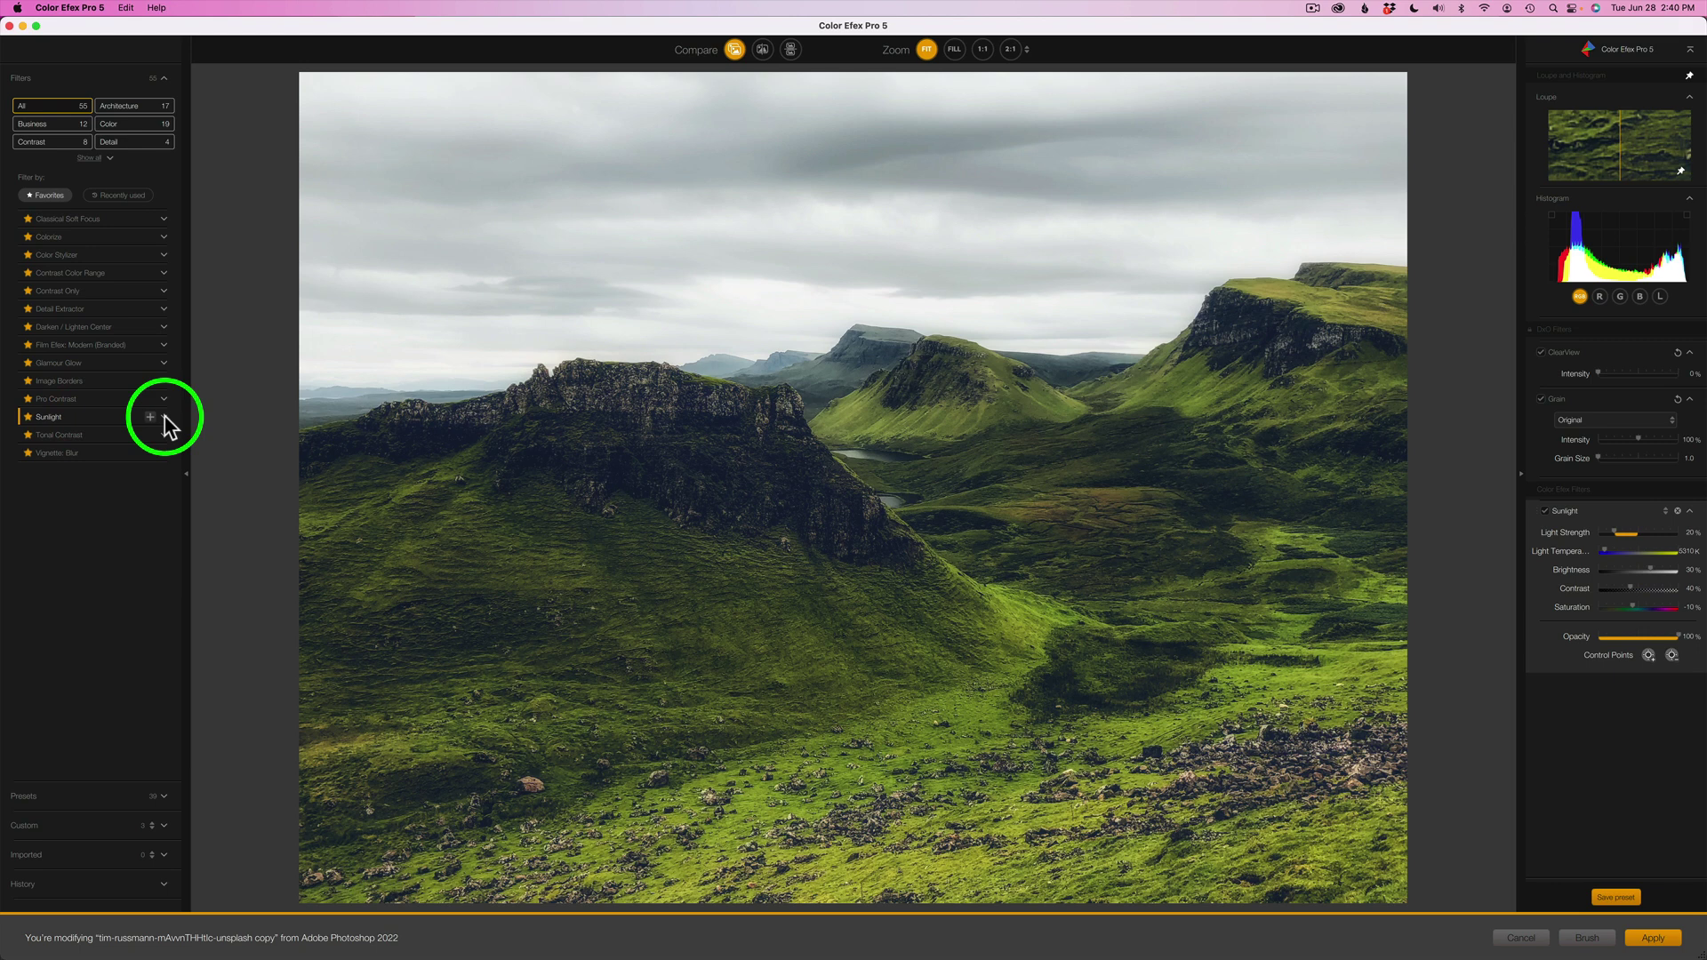
{"action": "left_click", "coordinate": [164, 417]}
{"action": "scroll", "coordinate": [178, 445], "scroll_direction": "down", "scroll_amount": 1}
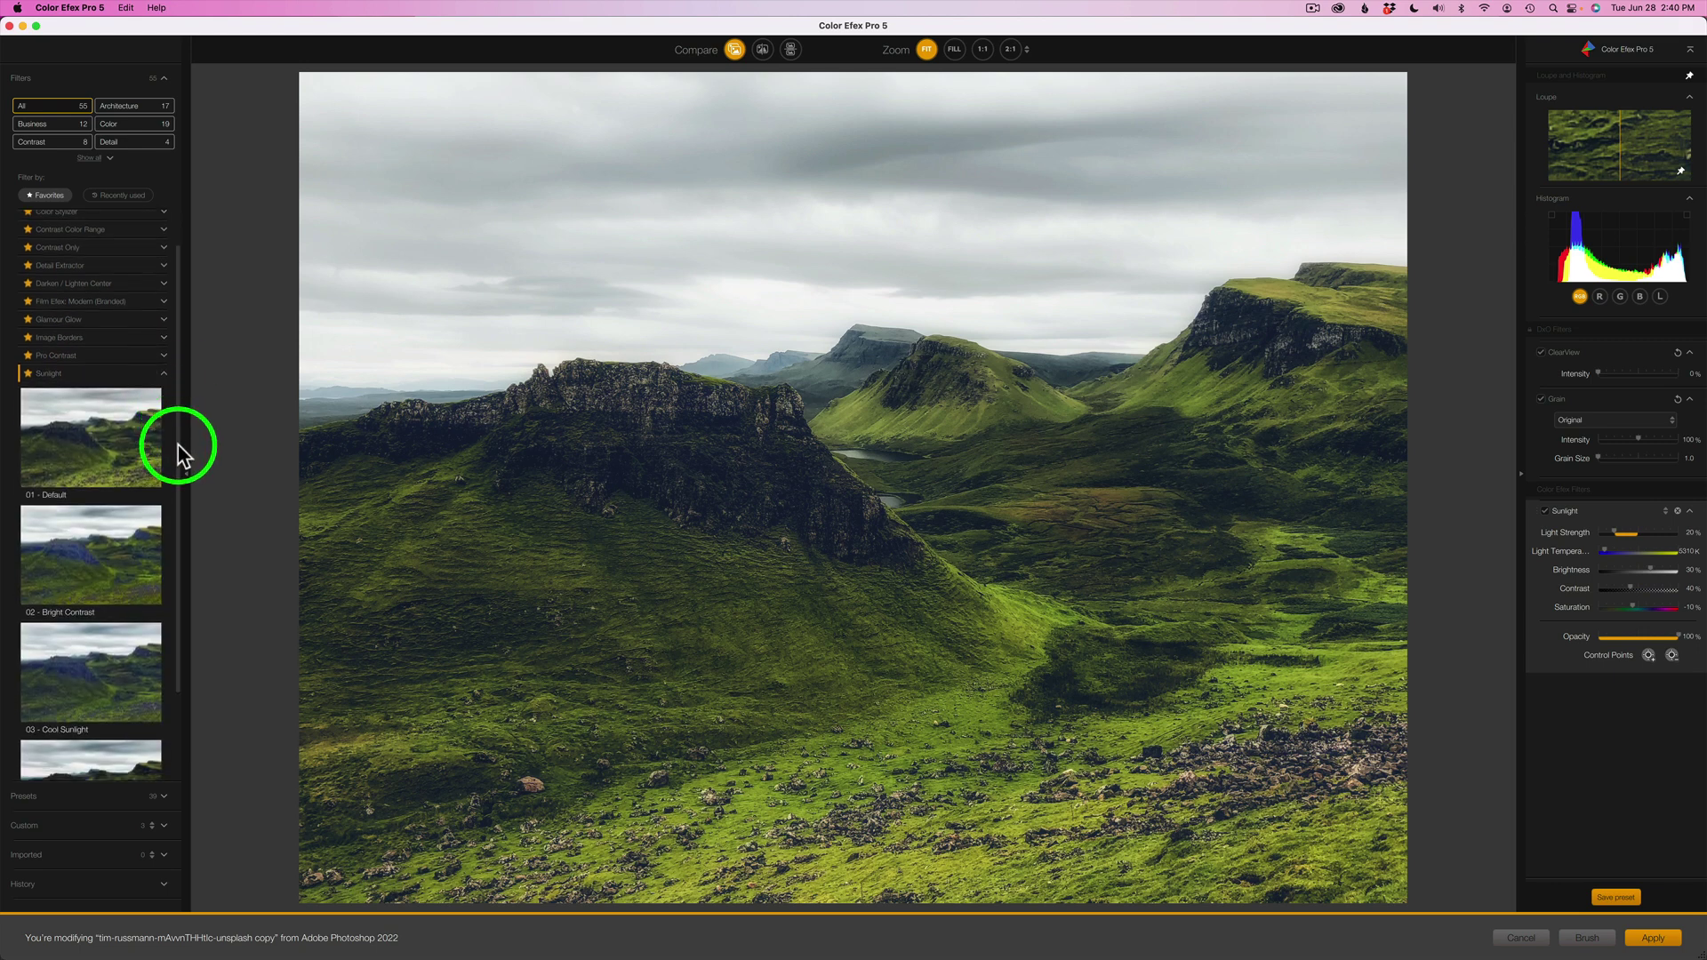
{"action": "left_click_drag", "start_coordinate": [177, 446], "coordinate": [178, 536]}
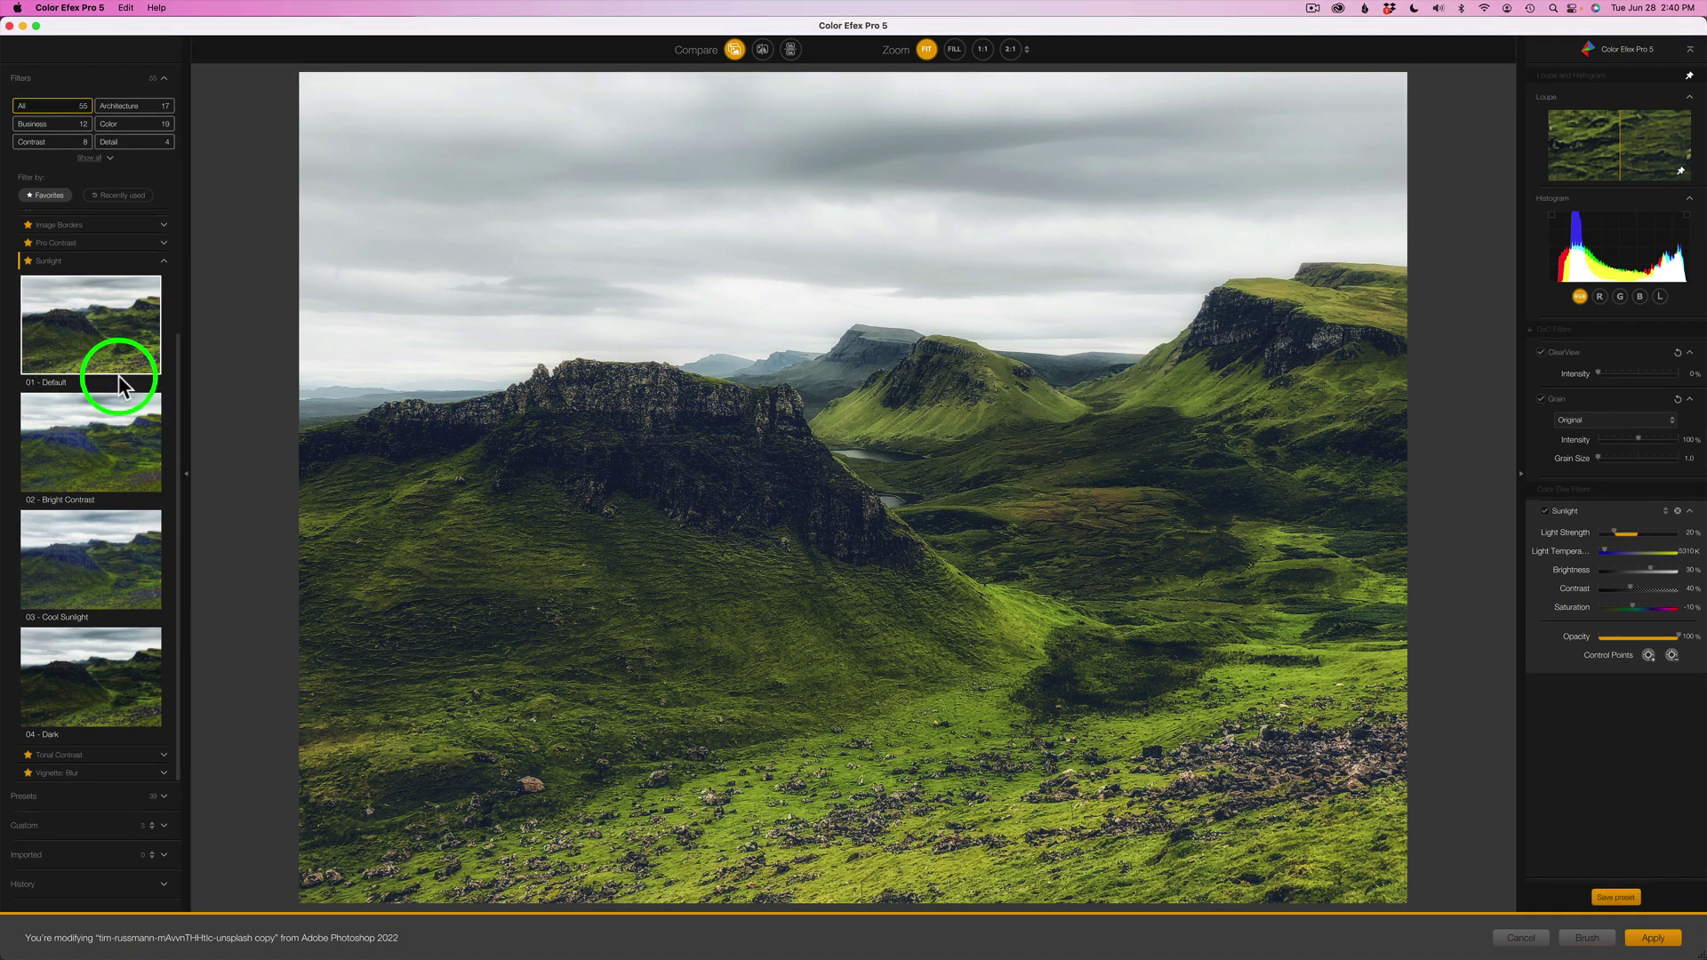
{"action": "left_click", "coordinate": [94, 686]}
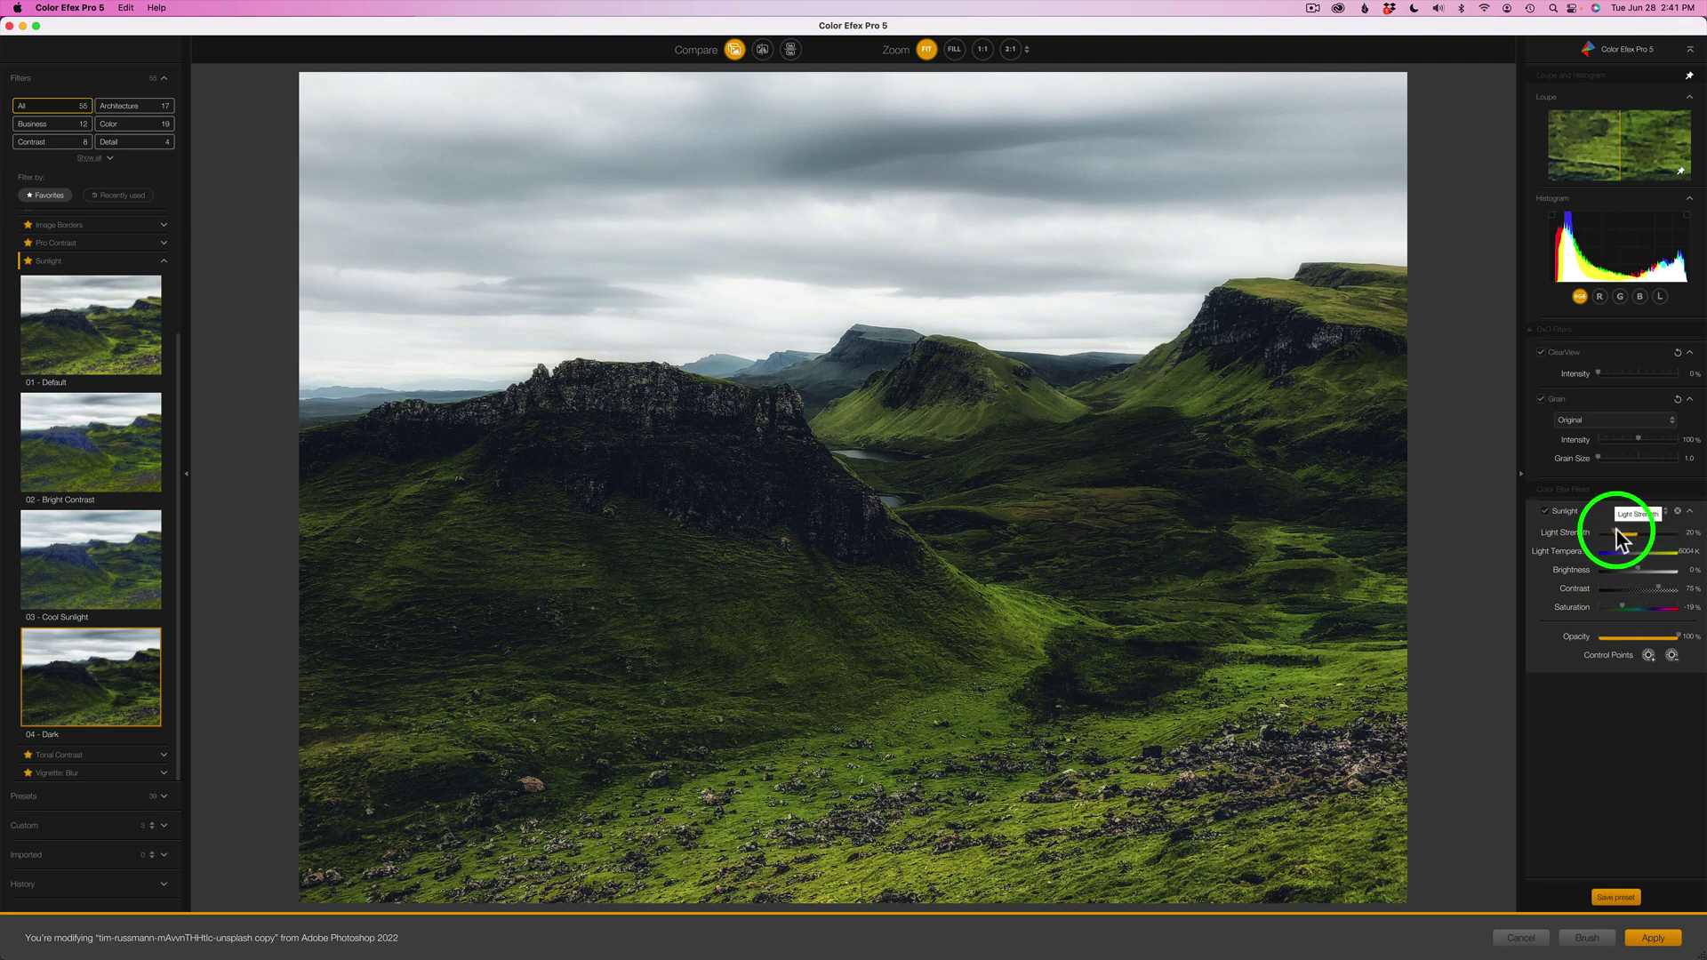
Step: Set Sunlight's Light Strength to 30% and Saturation to about -8%, then compare the photo with and without the filter
{"action": "left_click_drag", "start_coordinate": [1614, 532], "coordinate": [1624, 536]}
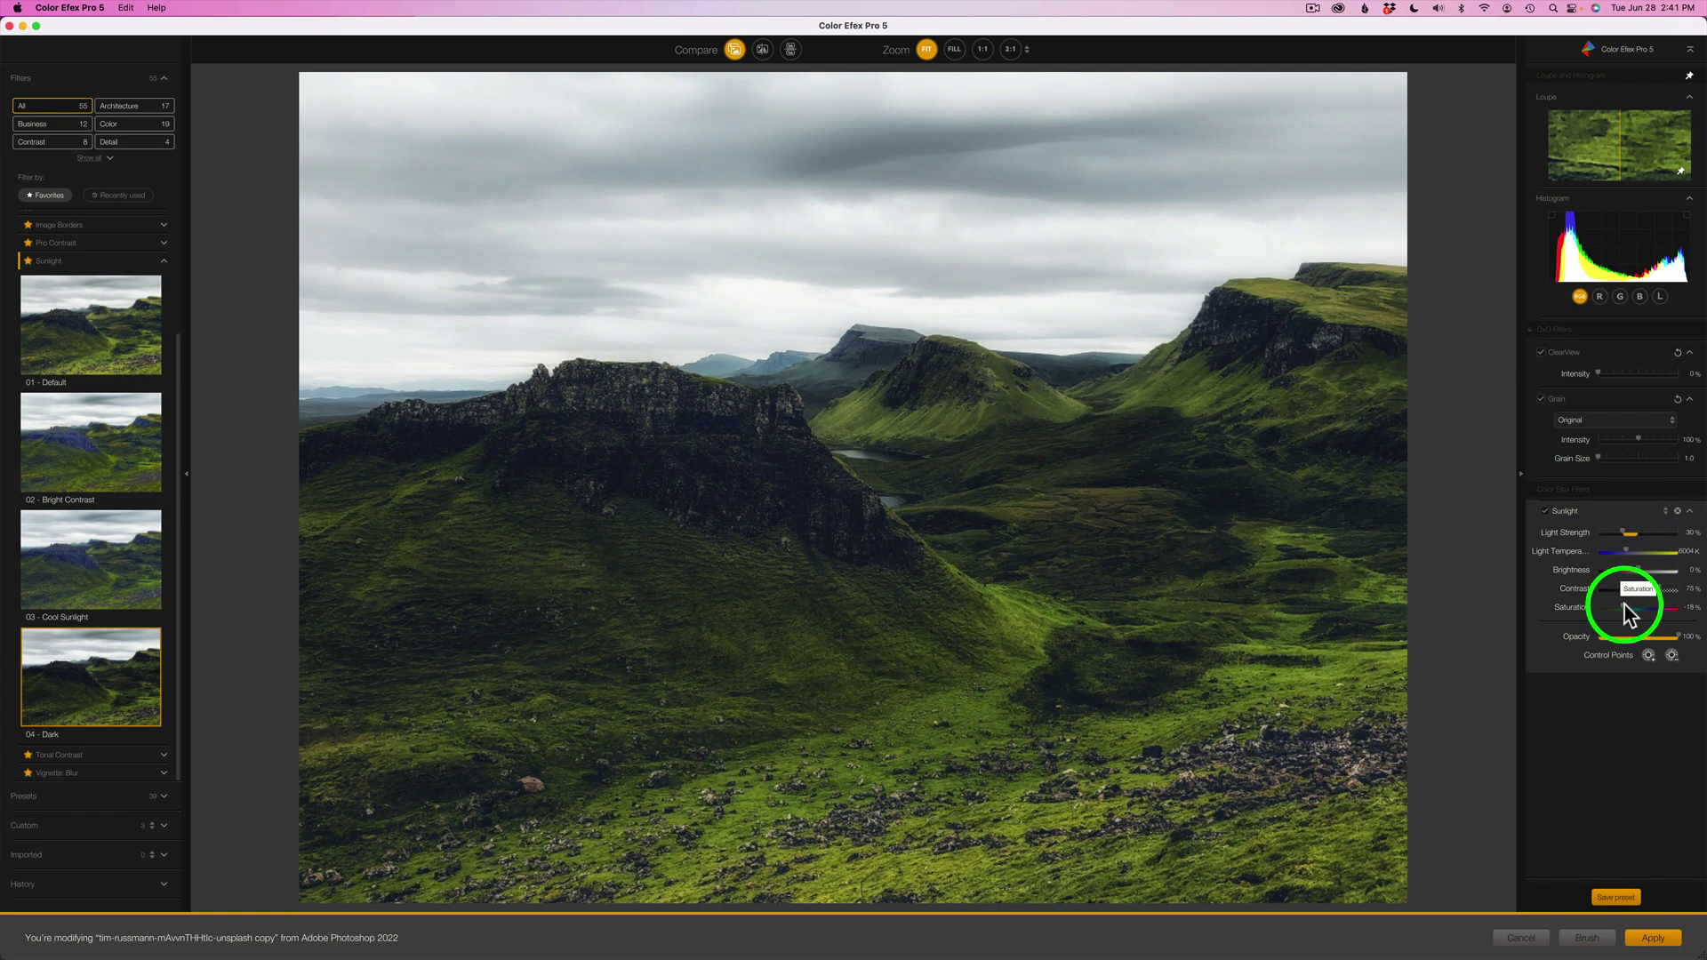
{"action": "left_click_drag", "start_coordinate": [1623, 605], "coordinate": [1628, 605]}
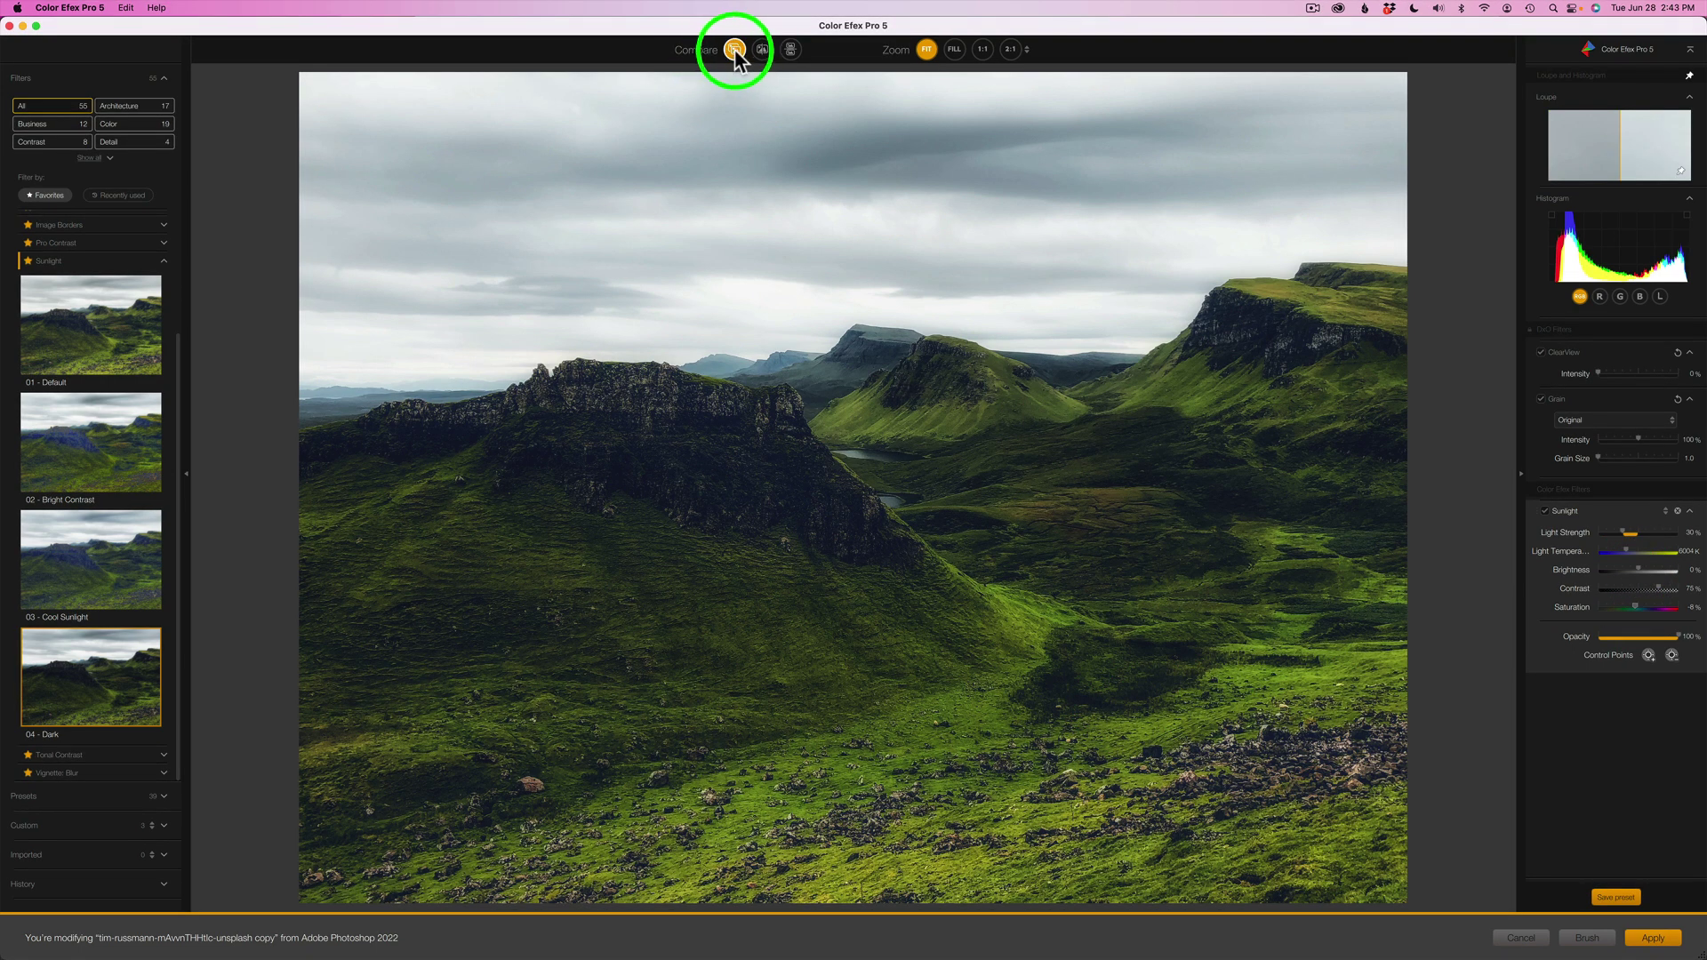
{"action": "left_click", "coordinate": [735, 50]}
{"action": "left_click", "coordinate": [735, 50]}
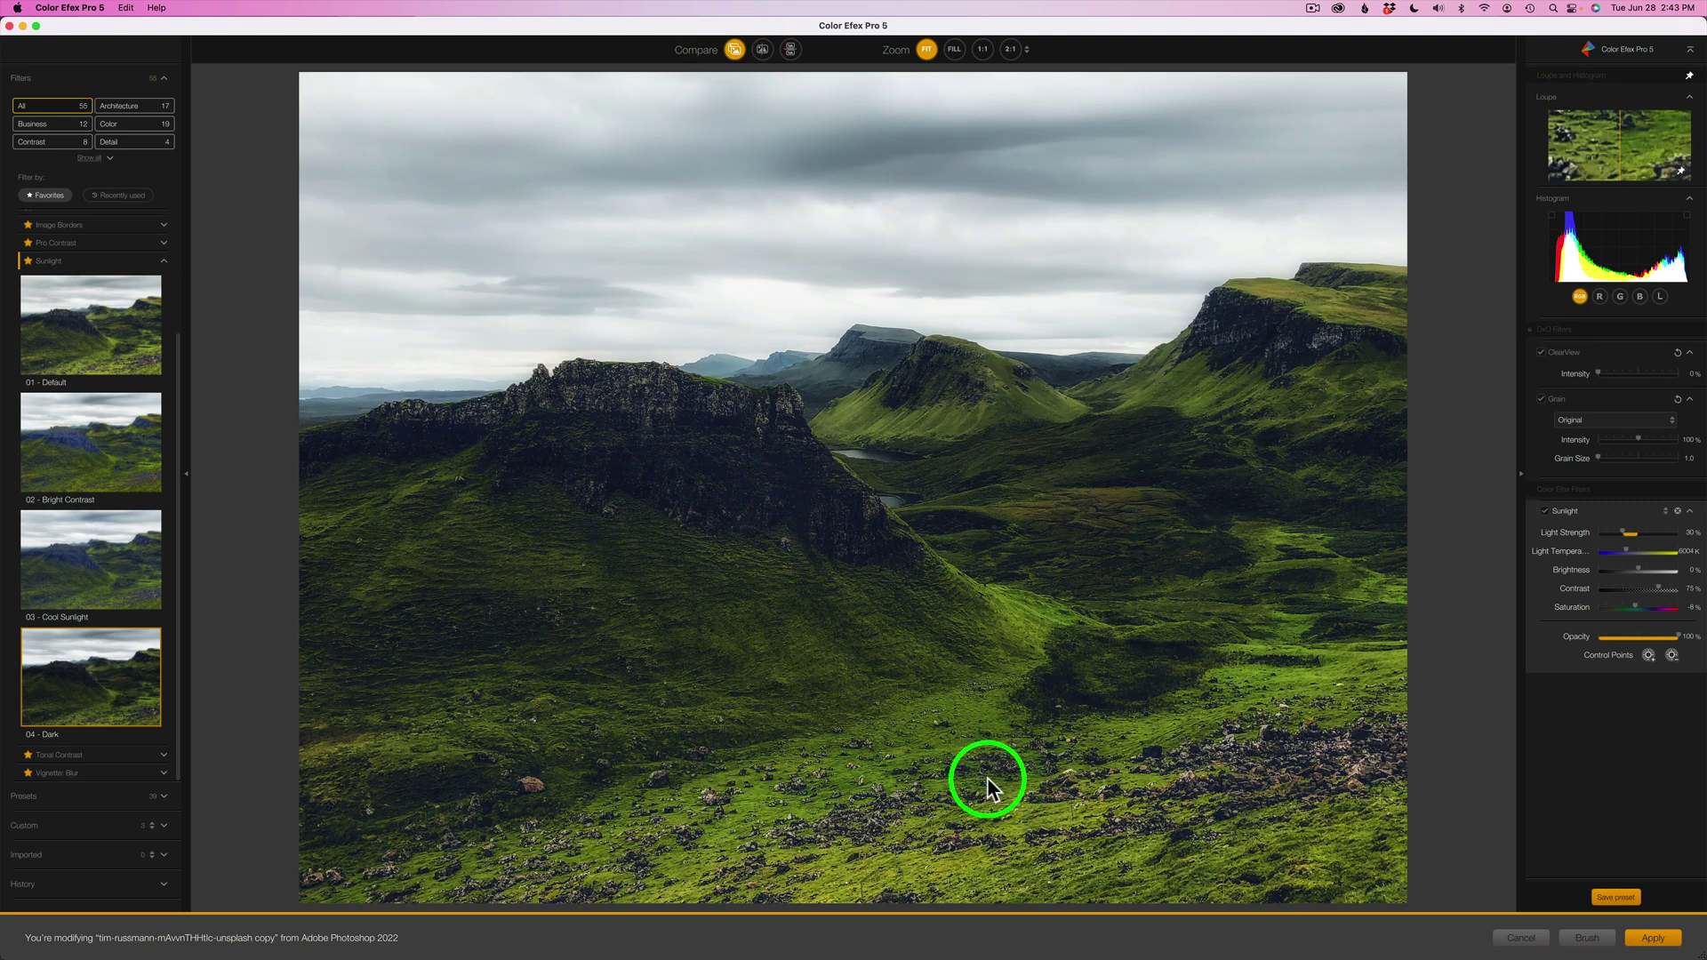
Step: Apply the Sunlight filter to the photo and add a black mask to its layer
{"action": "left_click", "coordinate": [1652, 938]}
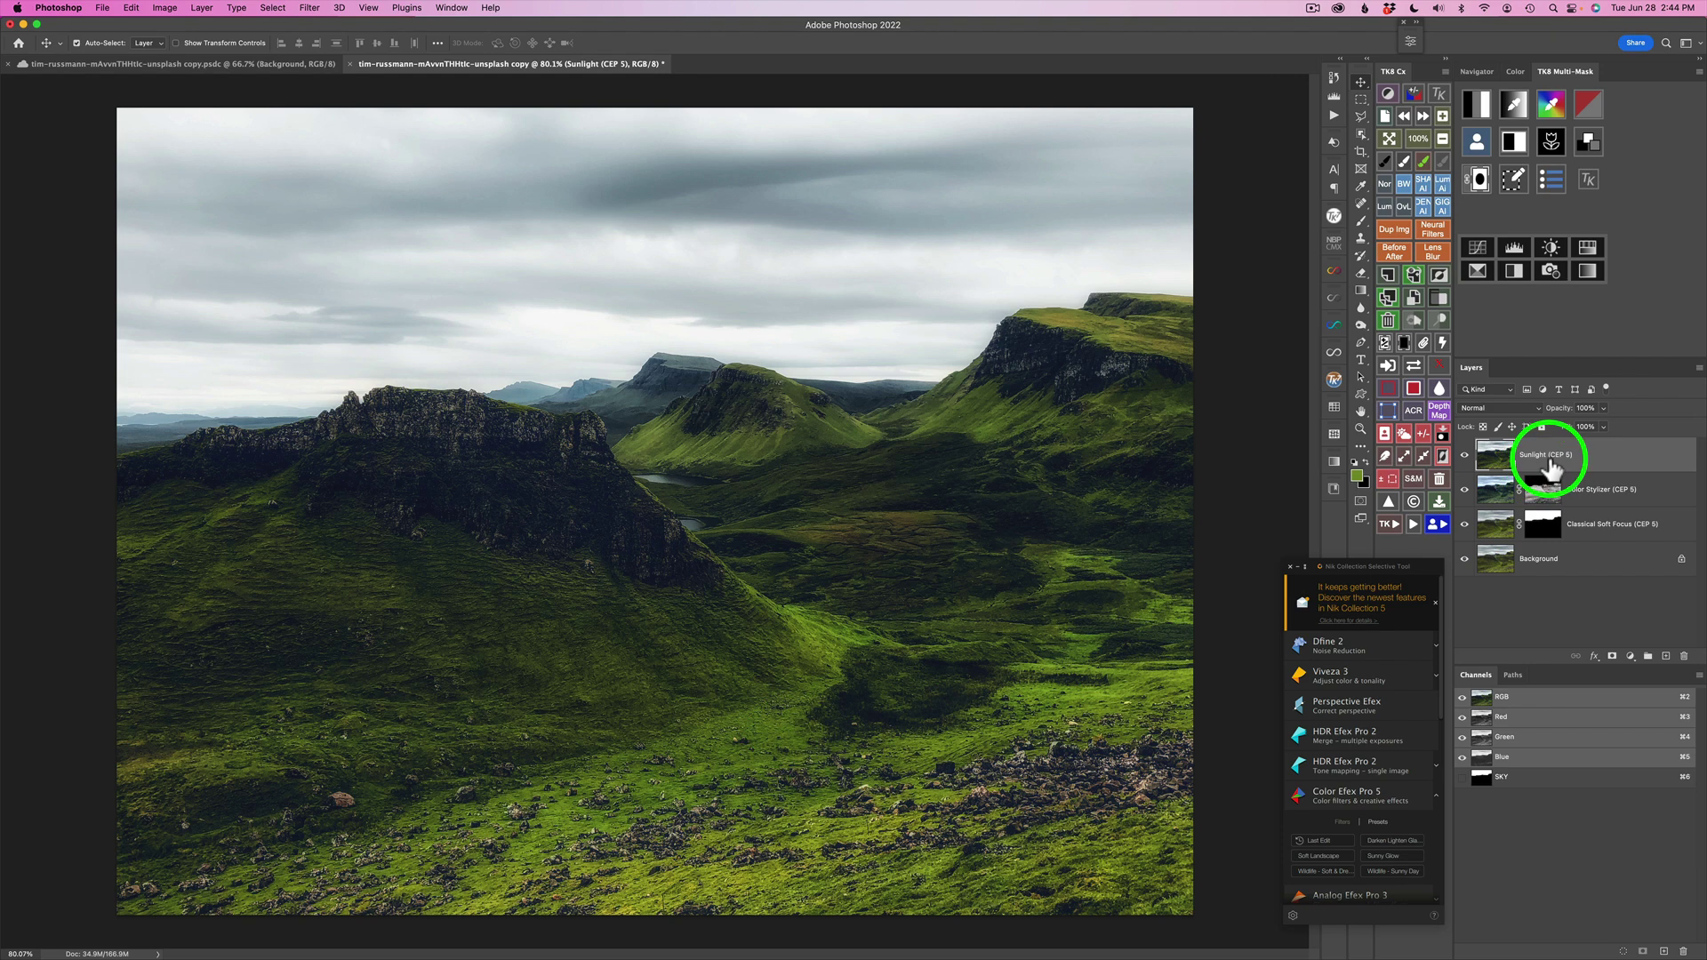
{"action": "left_click", "coordinate": [1405, 344]}
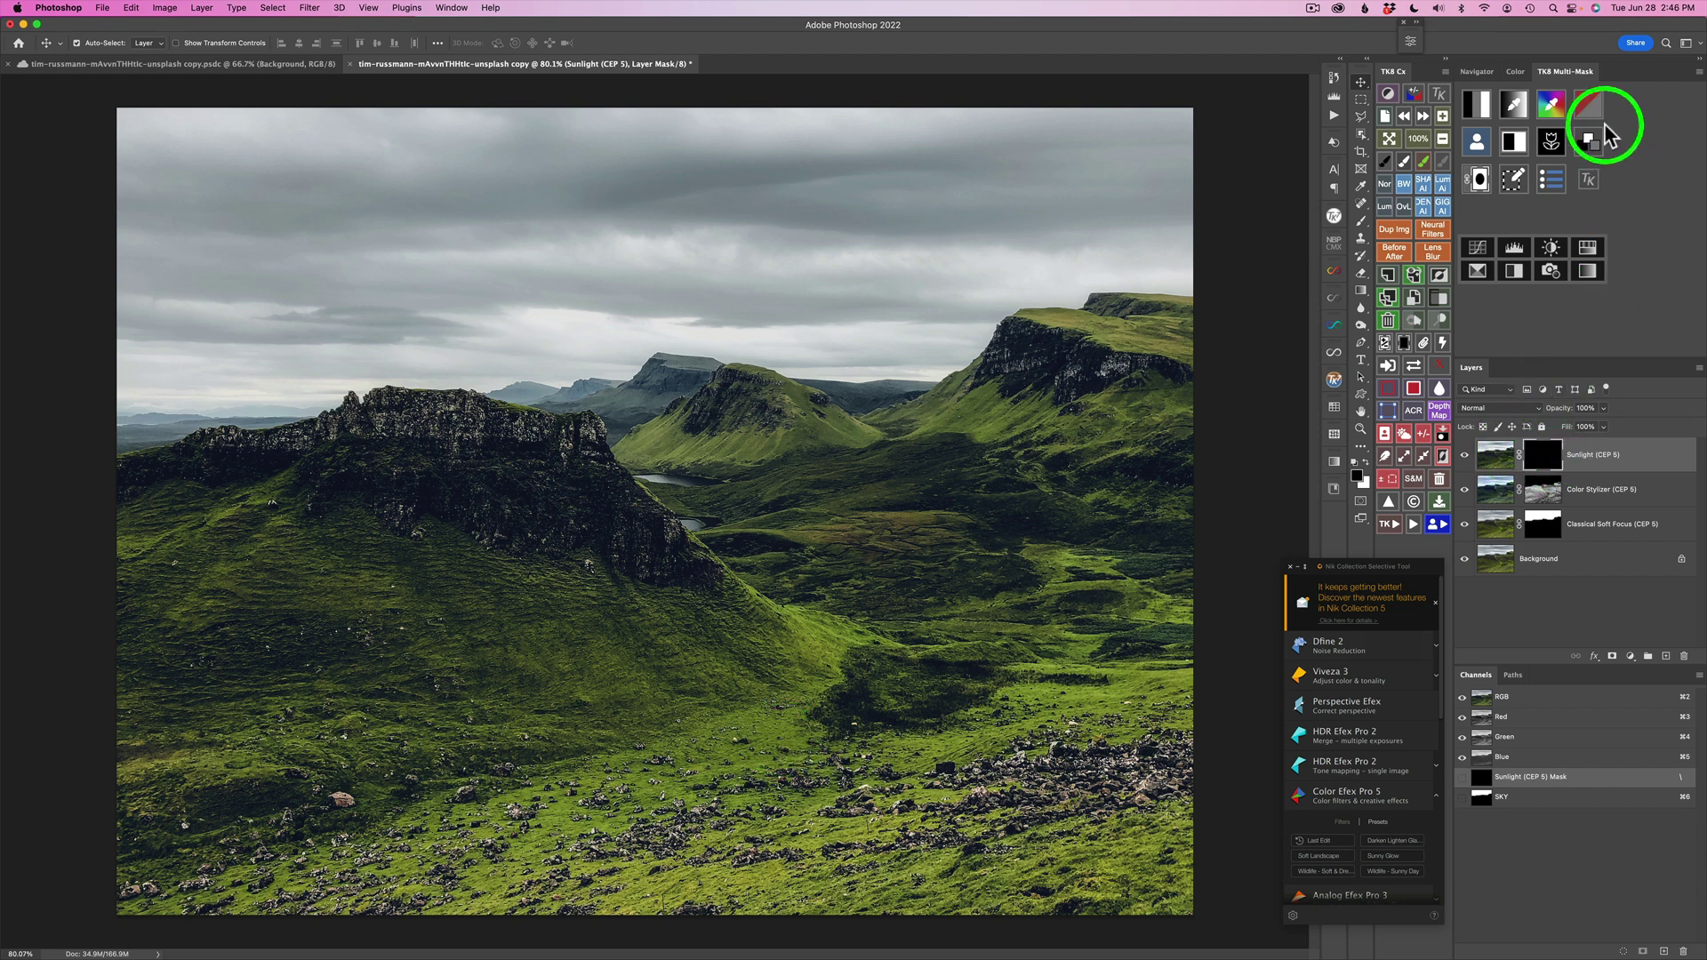
Step: Create a color mask from a green sampled in the foreground grass, brighten it, and apply it as the Sunlight layer's mask
{"action": "left_click", "coordinate": [1550, 103]}
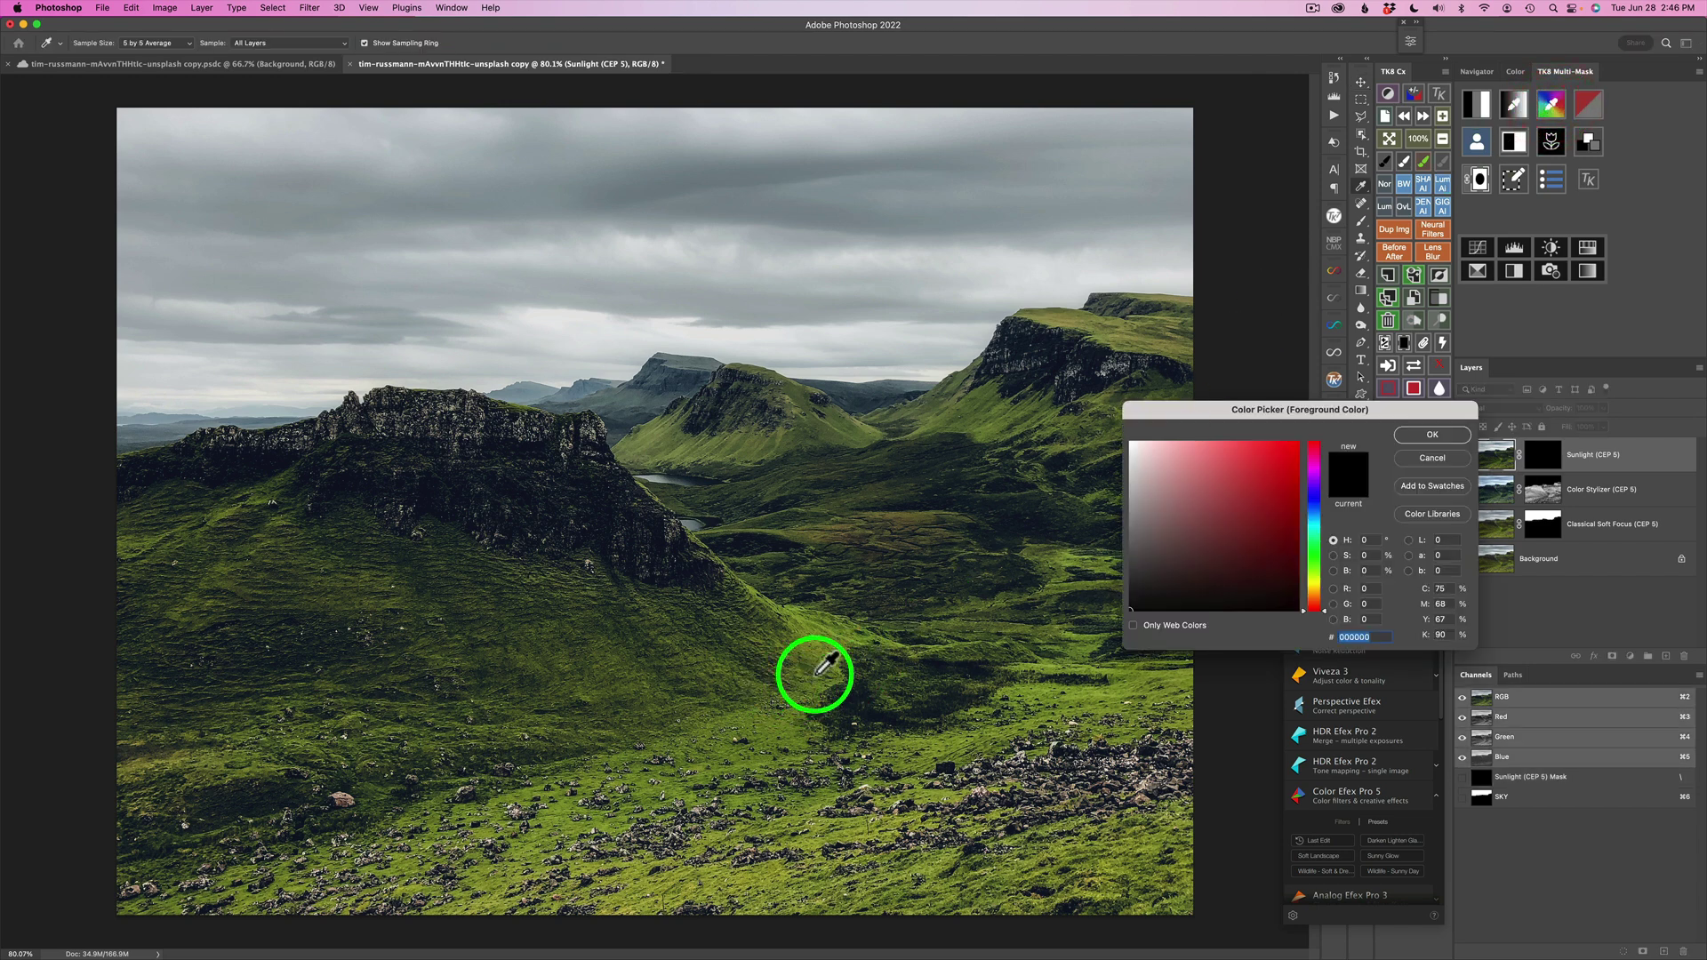
{"action": "left_click", "coordinate": [782, 722]}
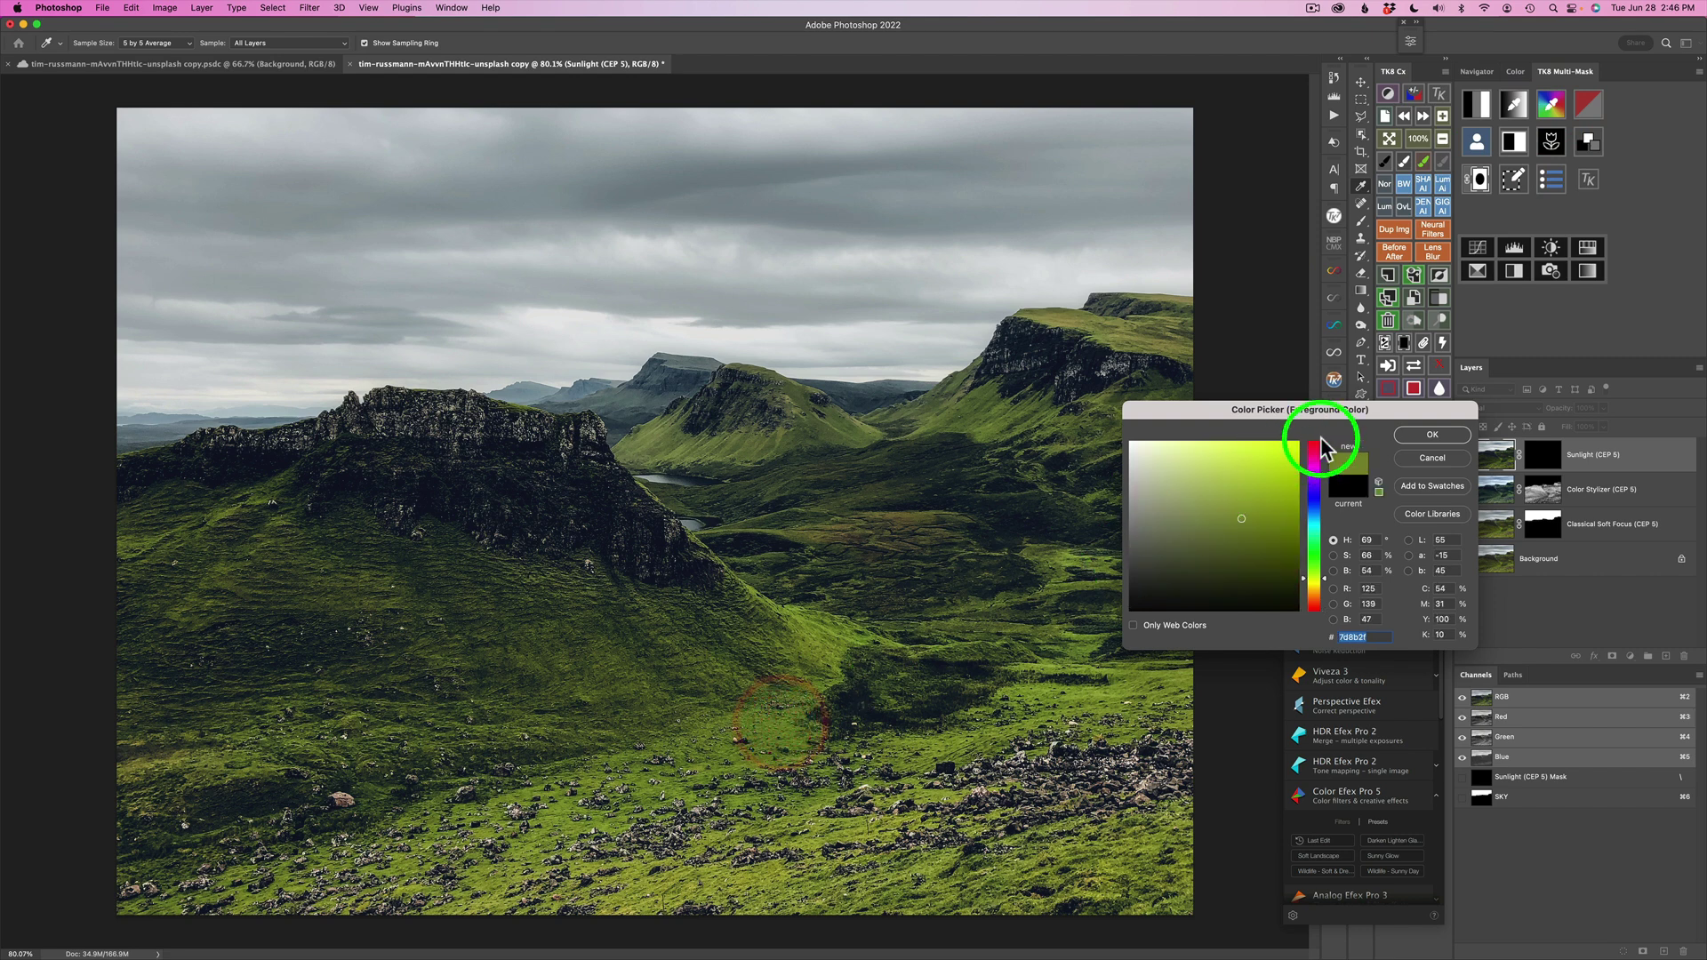
{"action": "left_click", "coordinate": [1431, 436]}
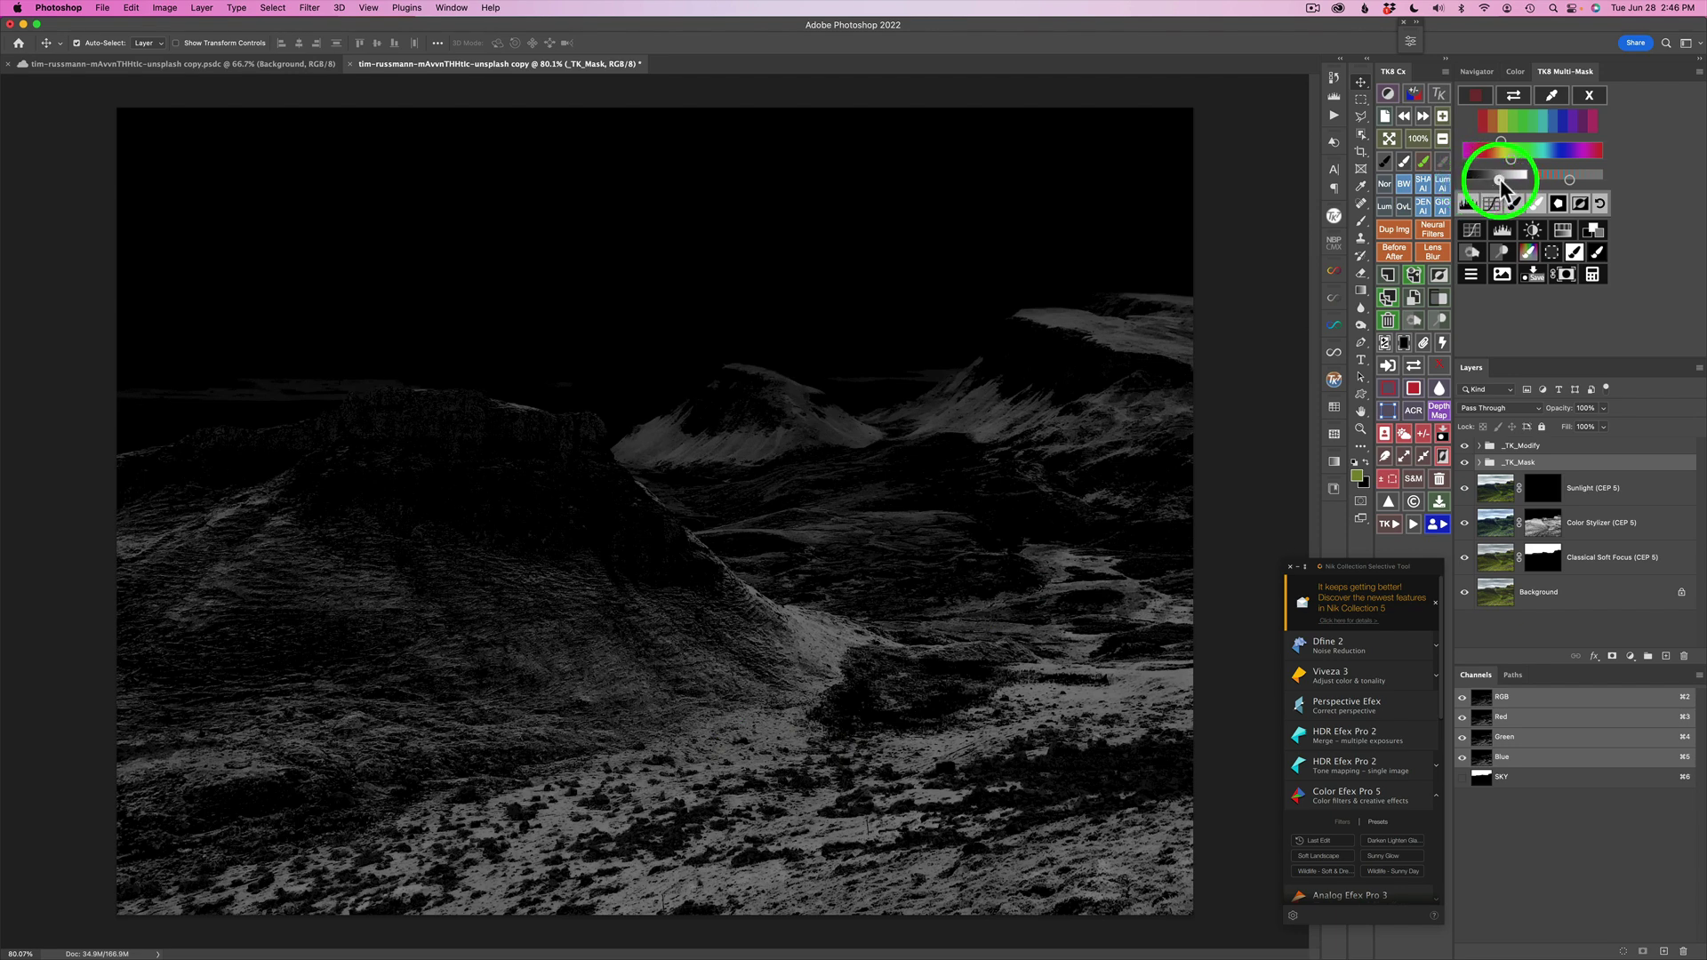
{"action": "left_click_drag", "start_coordinate": [1500, 180], "coordinate": [1506, 176]}
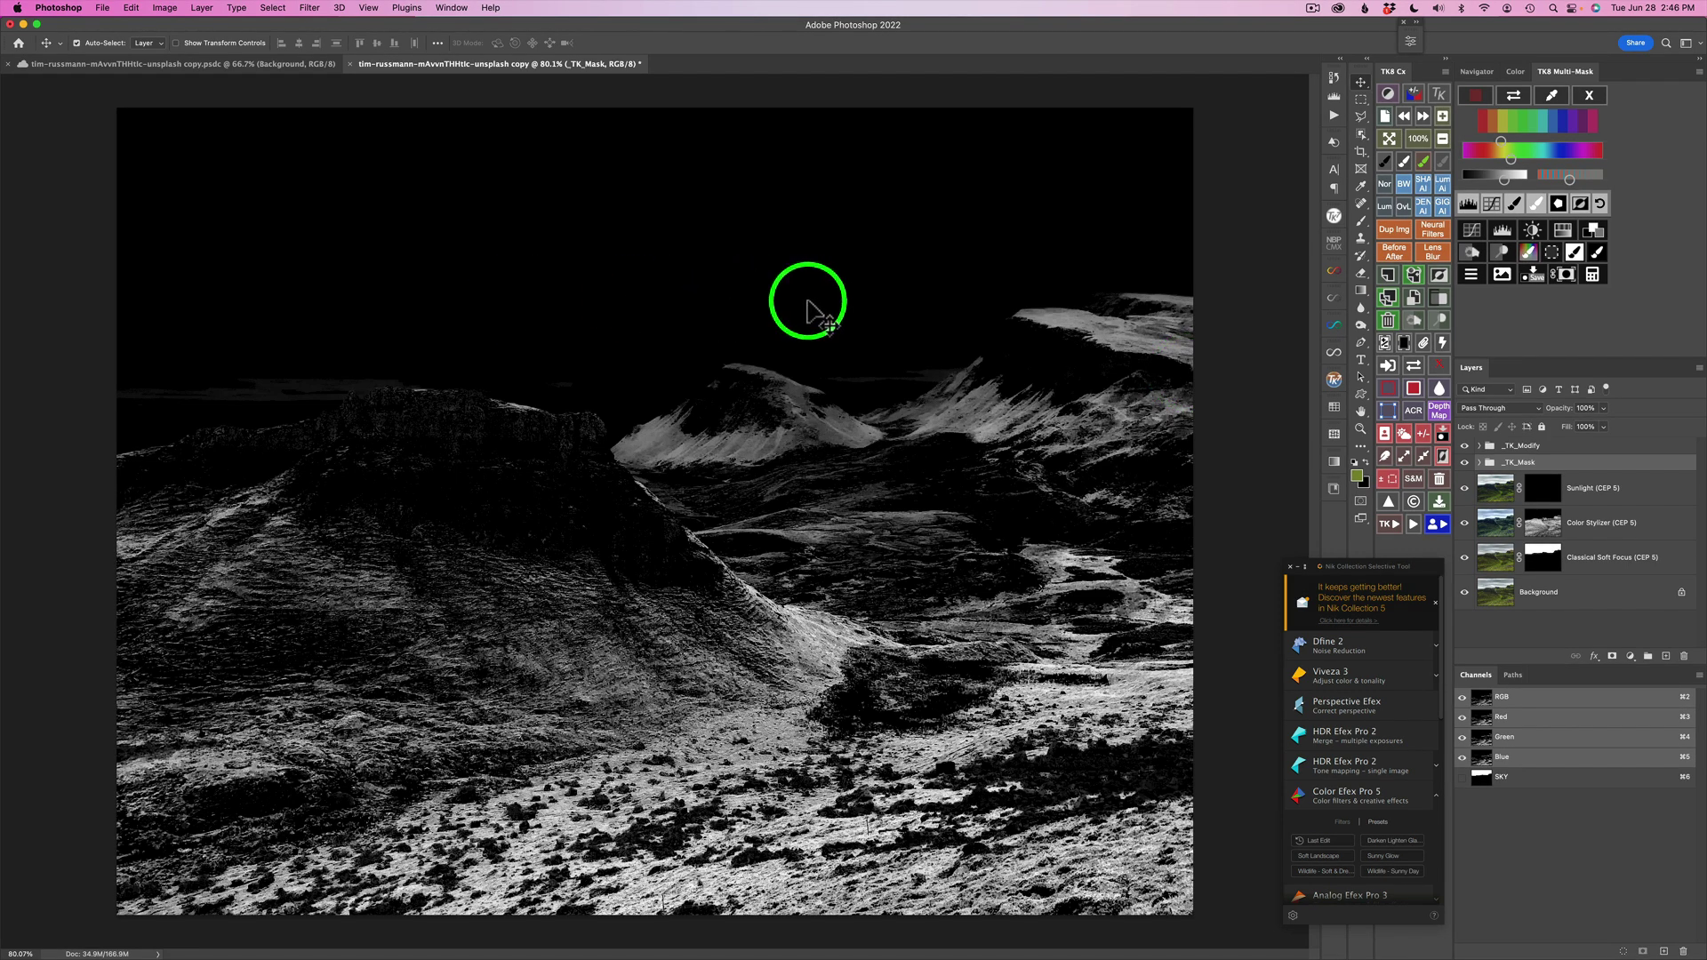
{"action": "left_click", "coordinate": [1566, 278]}
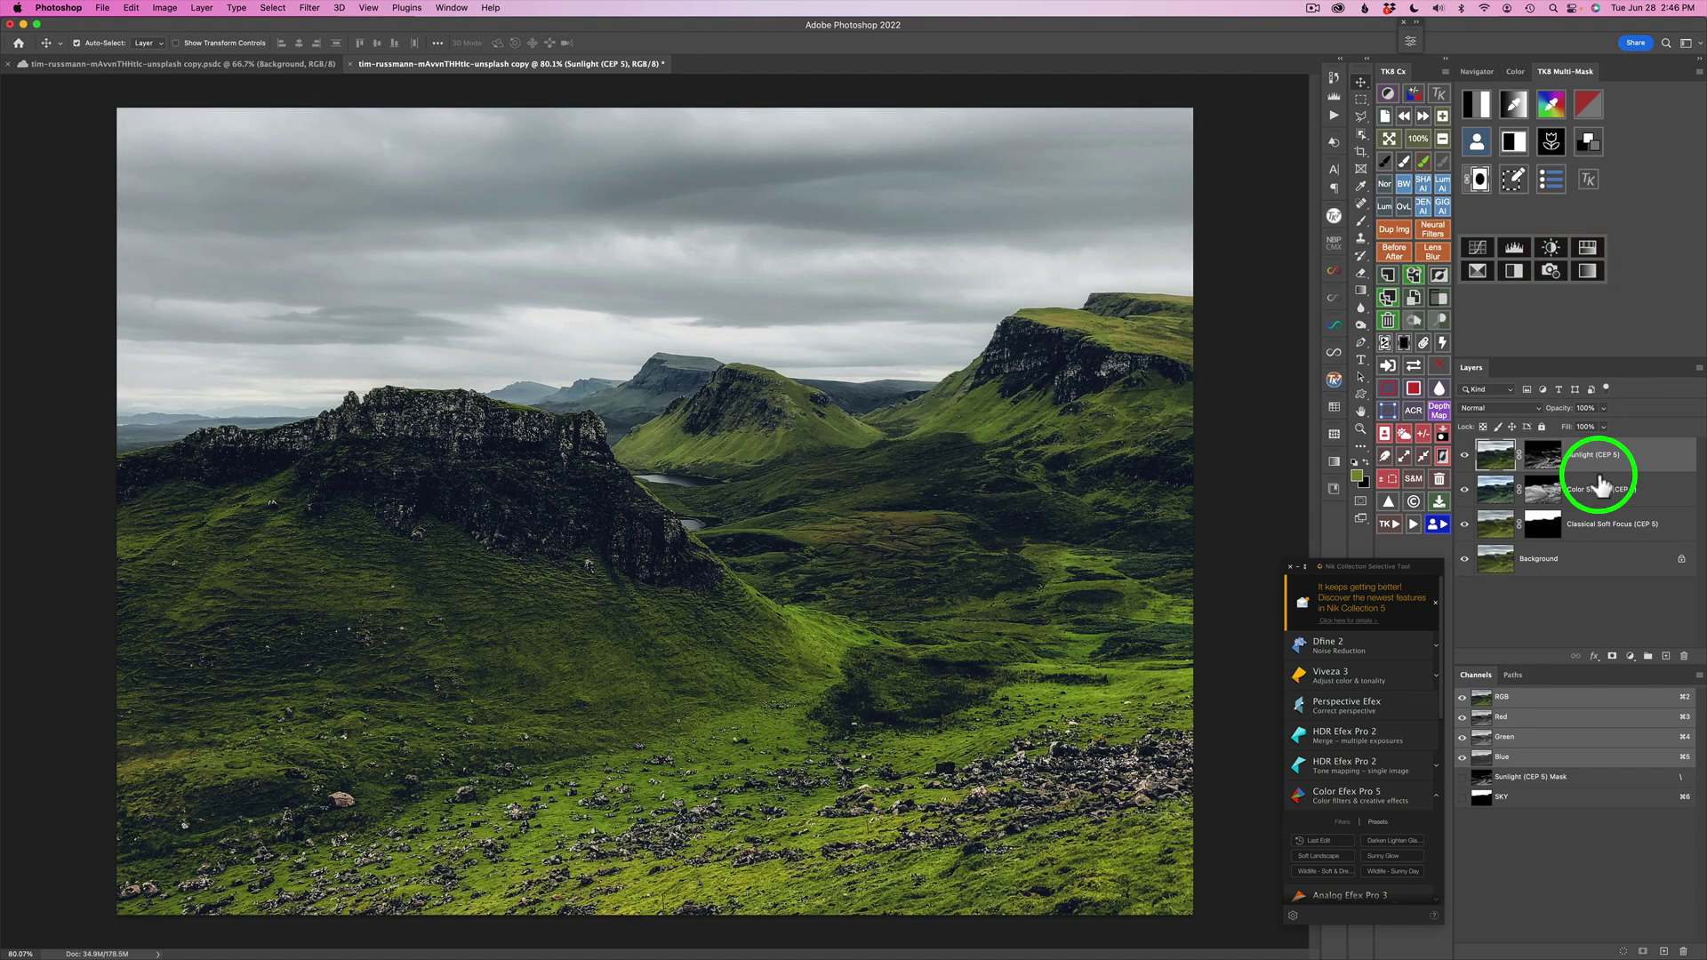
Step: Compare the photo with the Sunlight layer hidden and shown, and with all filter layers switched off and on
{"action": "left_click", "coordinate": [1464, 489]}
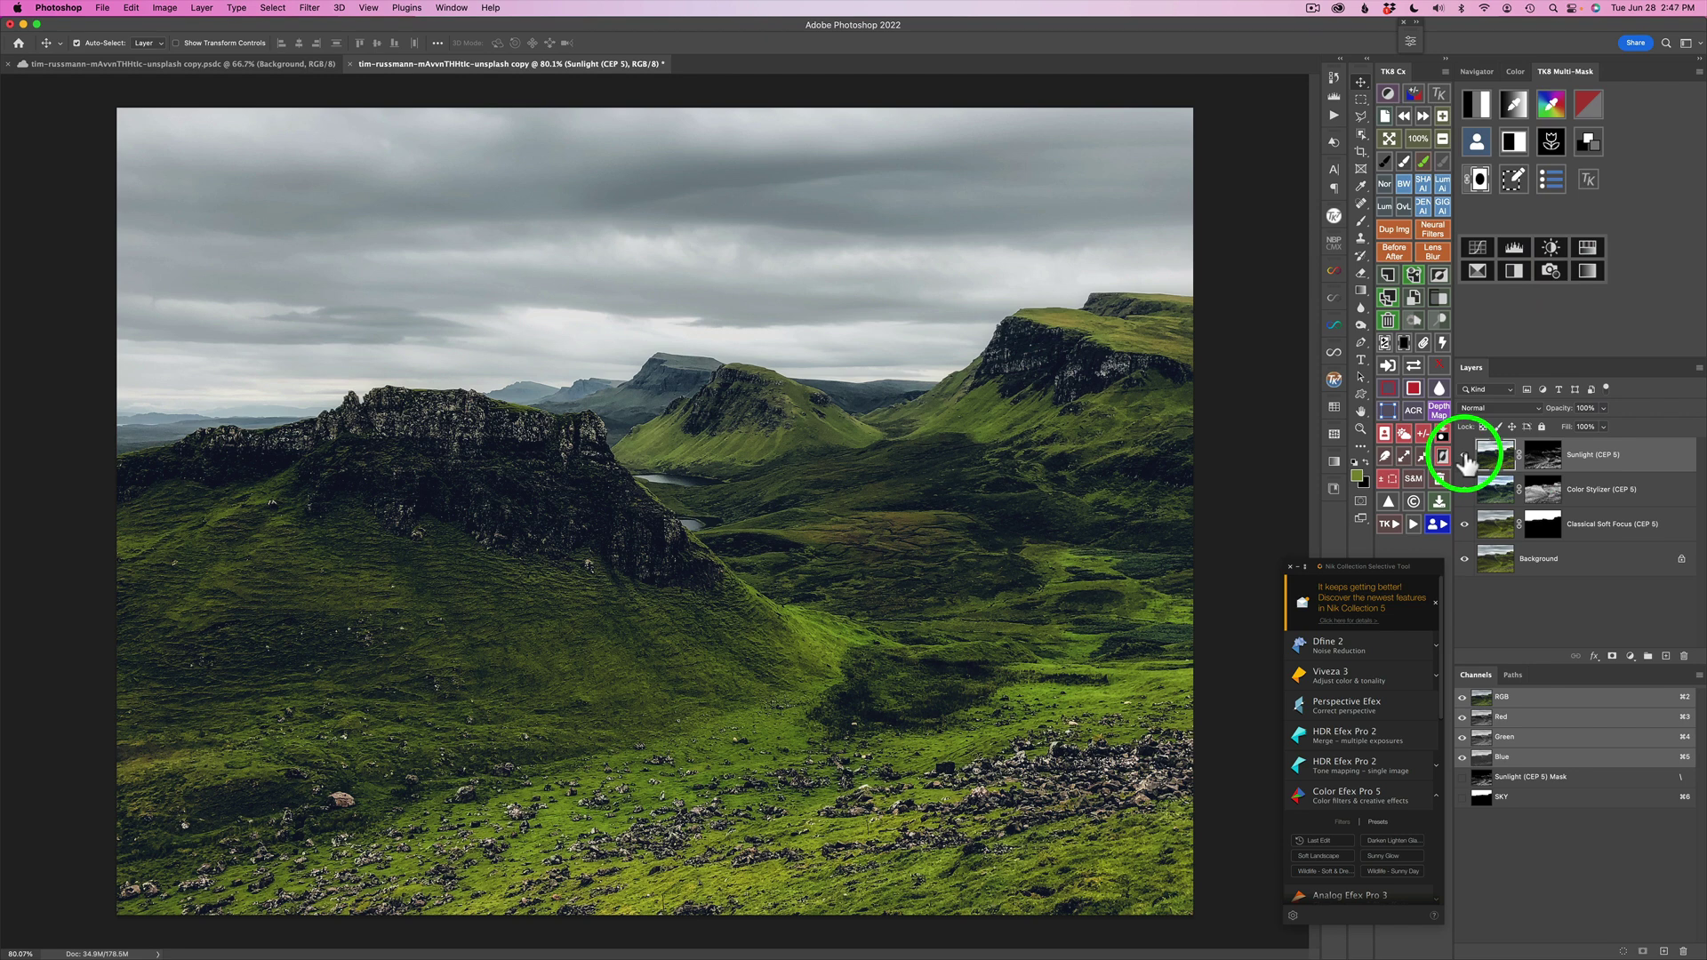
{"action": "left_click", "coordinate": [1464, 454]}
{"action": "left_click", "coordinate": [1464, 454]}
{"action": "left_click", "coordinate": [1464, 454]}
{"action": "left_click", "coordinate": [1464, 489]}
{"action": "left_click", "coordinate": [1464, 454]}
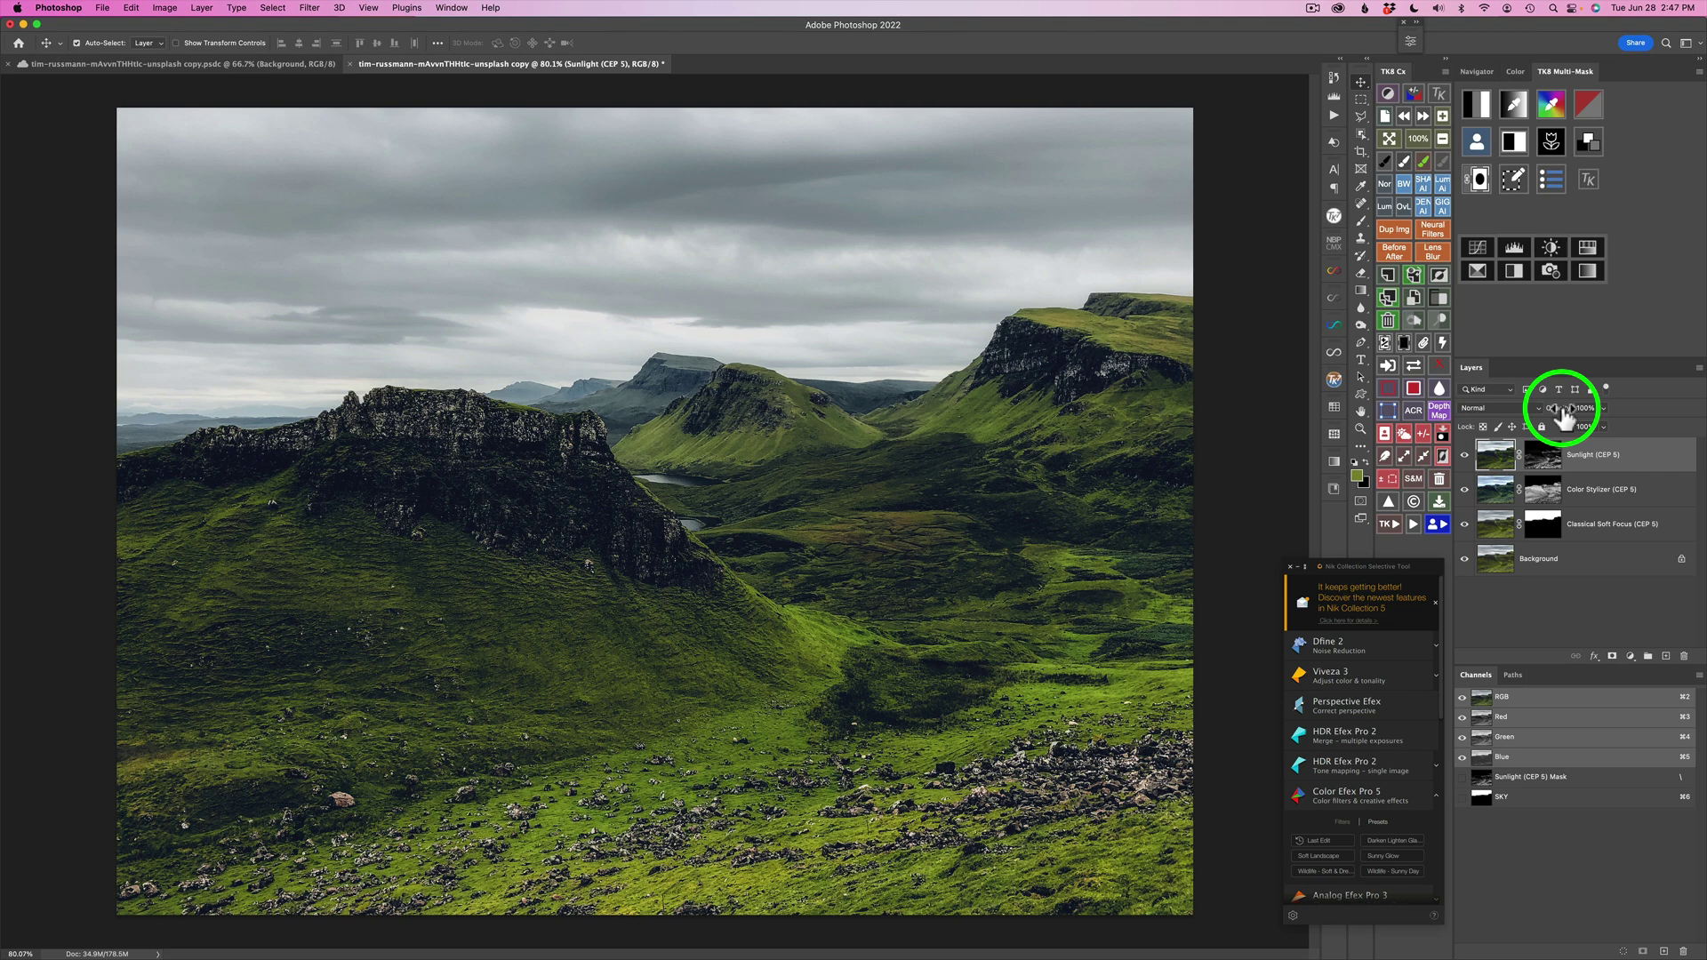
{"action": "left_click_drag", "start_coordinate": [1564, 413], "coordinate": [1629, 396]}
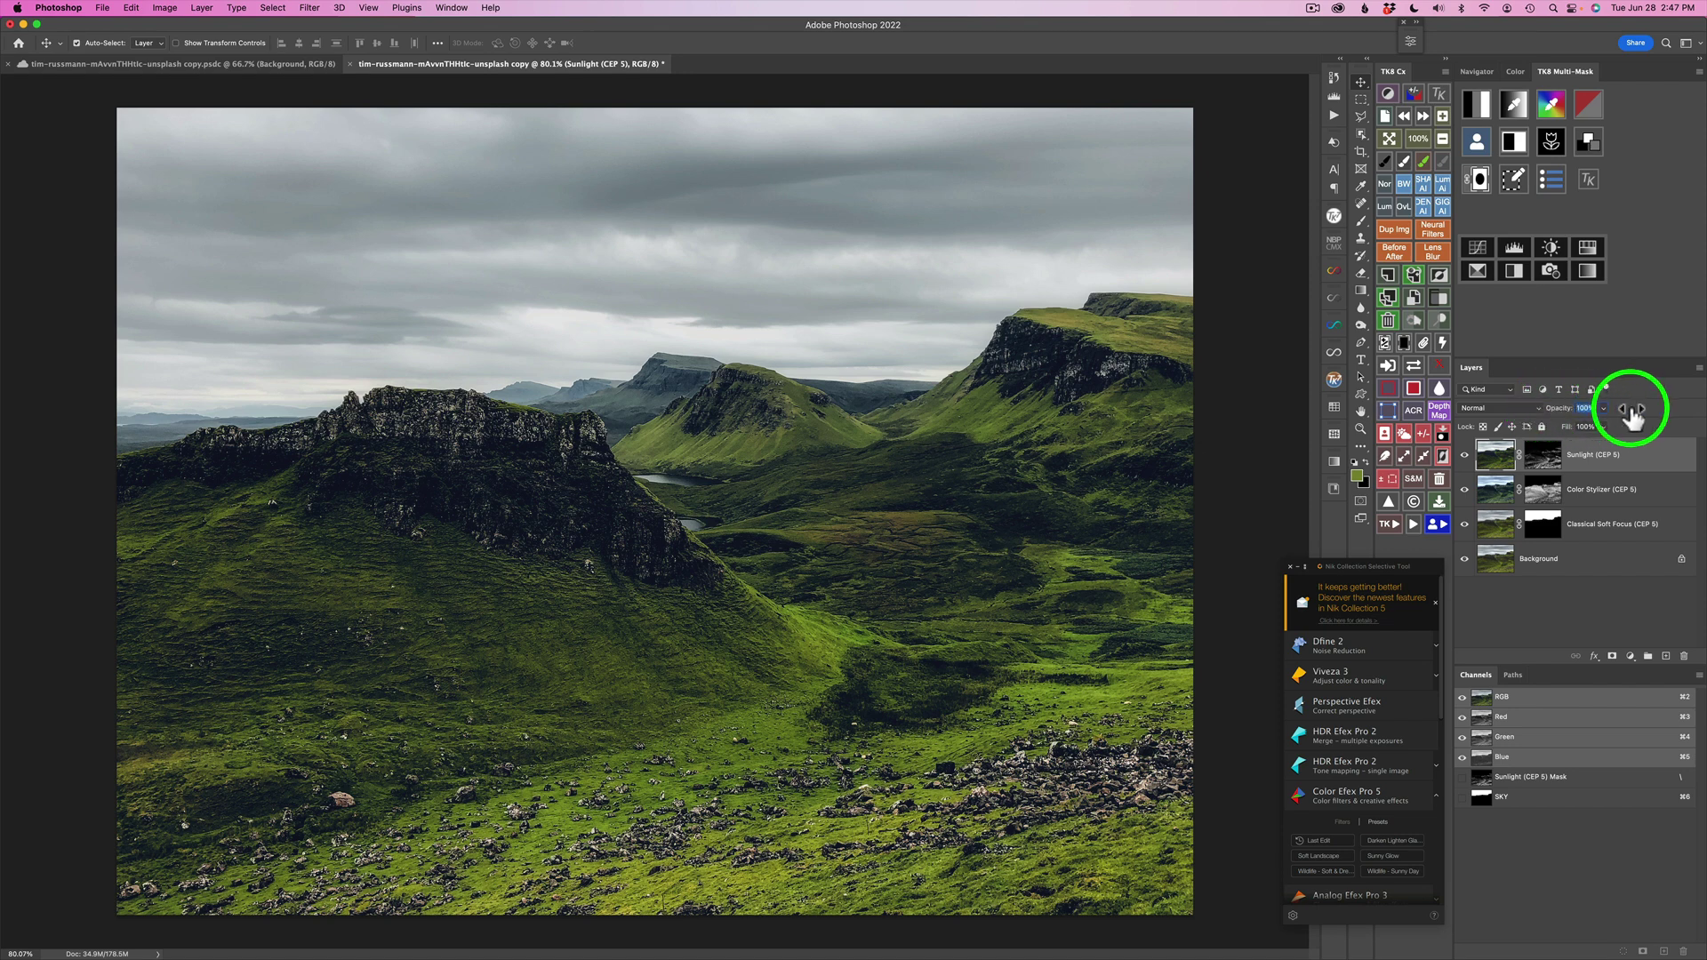
{"action": "left_click", "coordinate": [1465, 454]}
{"action": "left_click", "coordinate": [1465, 454]}
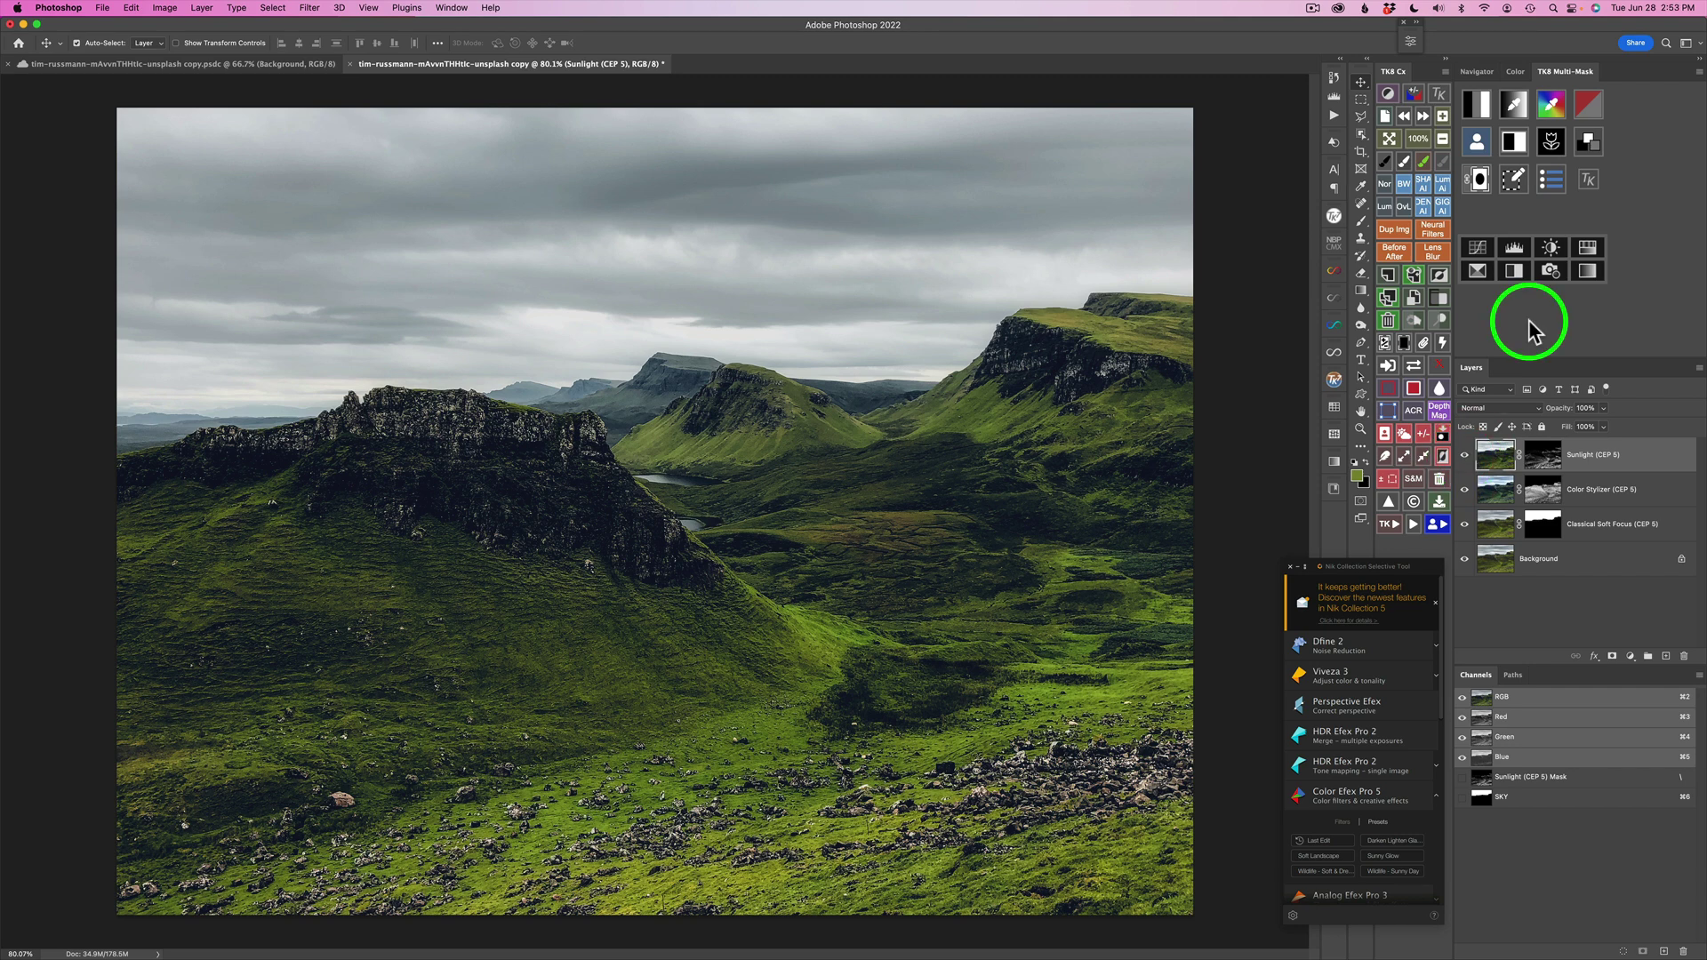
{"action": "left_click", "coordinate": [1398, 249]}
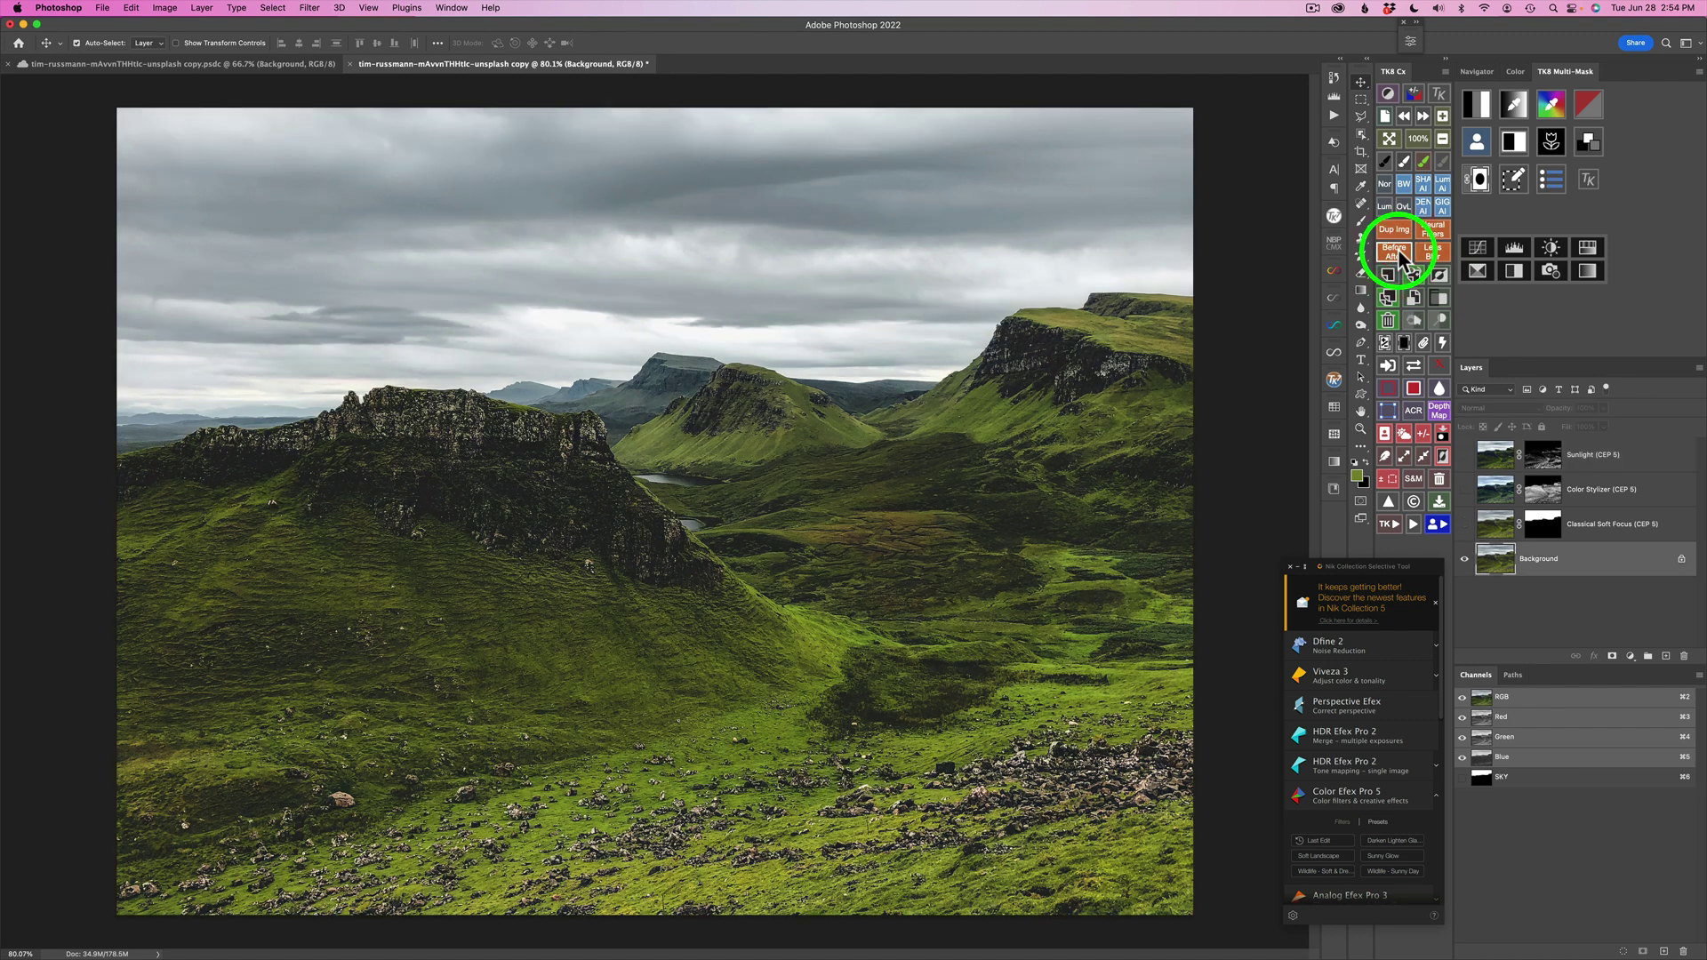
{"action": "left_click", "coordinate": [1398, 249]}
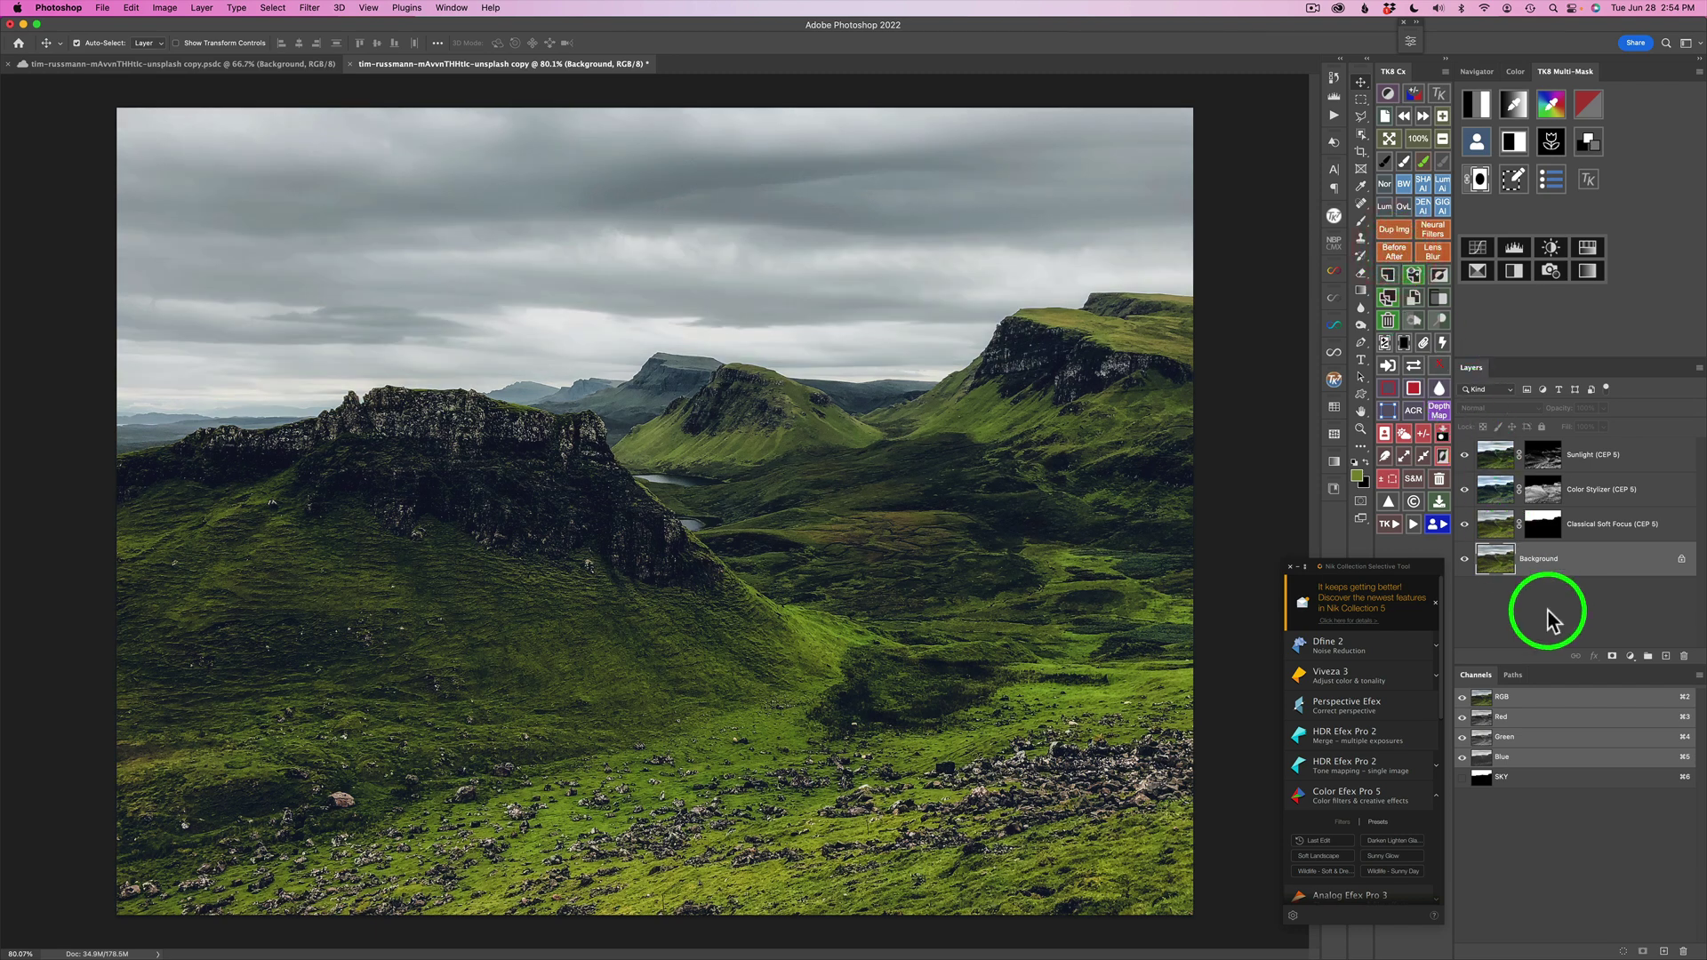
Step: Select the Sunlight layer, open the image in Color Efex Pro 5 and add the favorite Tonal Contrast filter, reviewing its presets
{"action": "left_click", "coordinate": [1664, 458]}
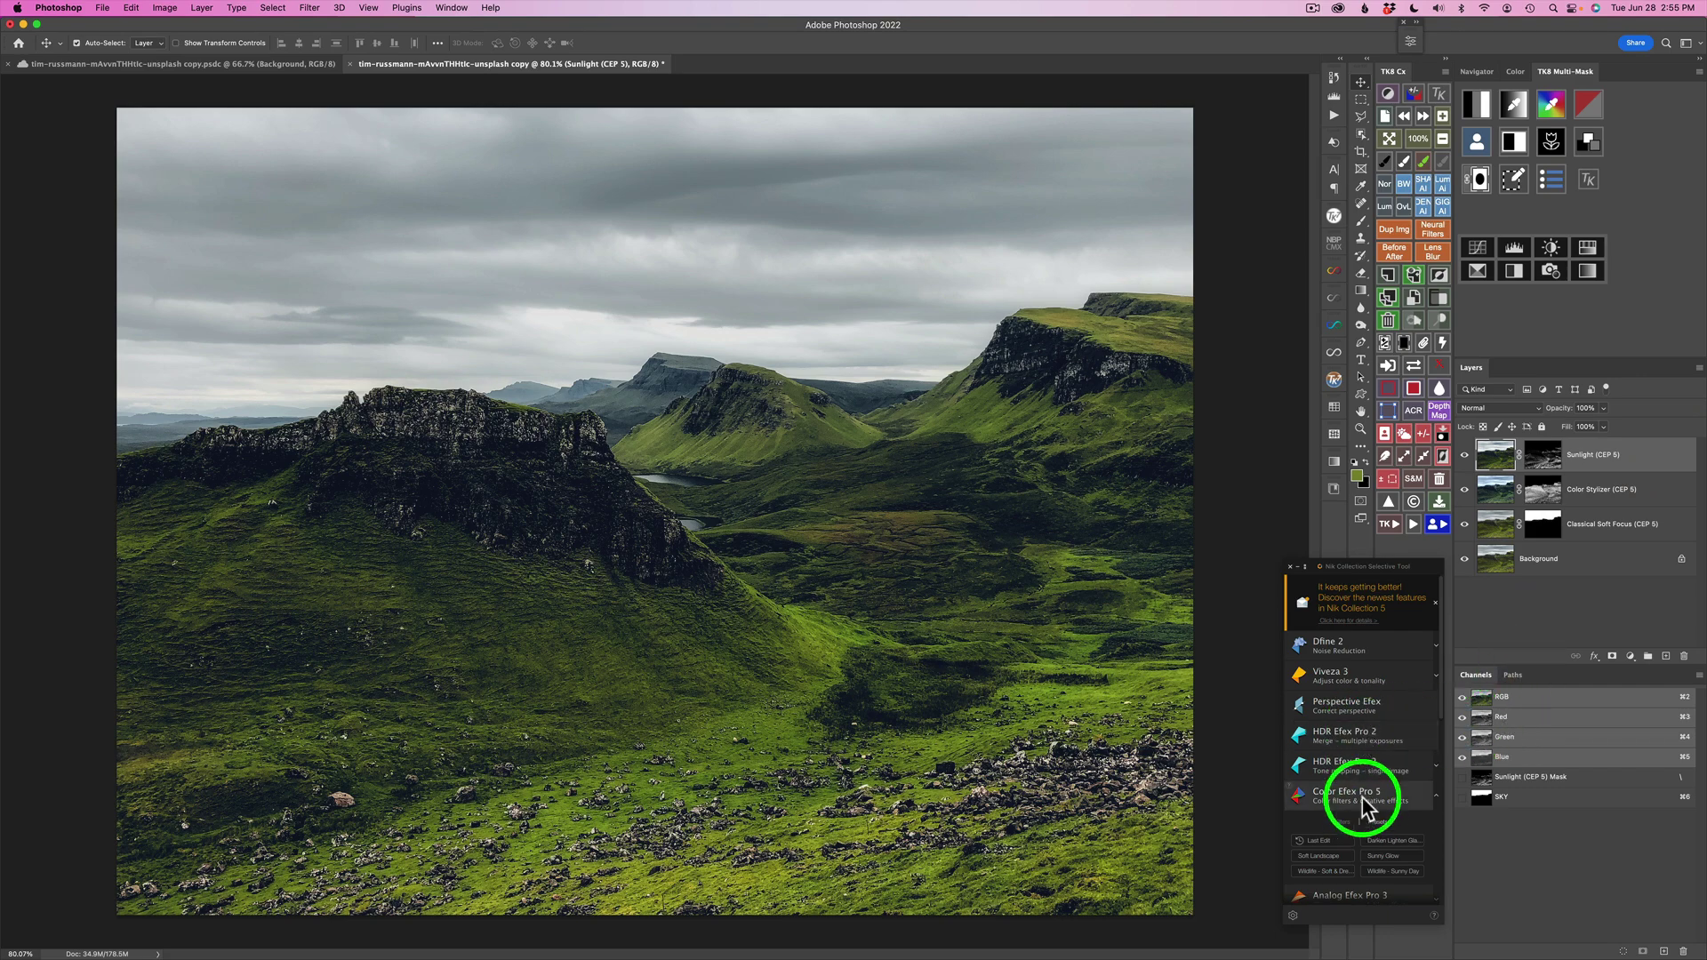
{"action": "left_click", "coordinate": [1347, 794]}
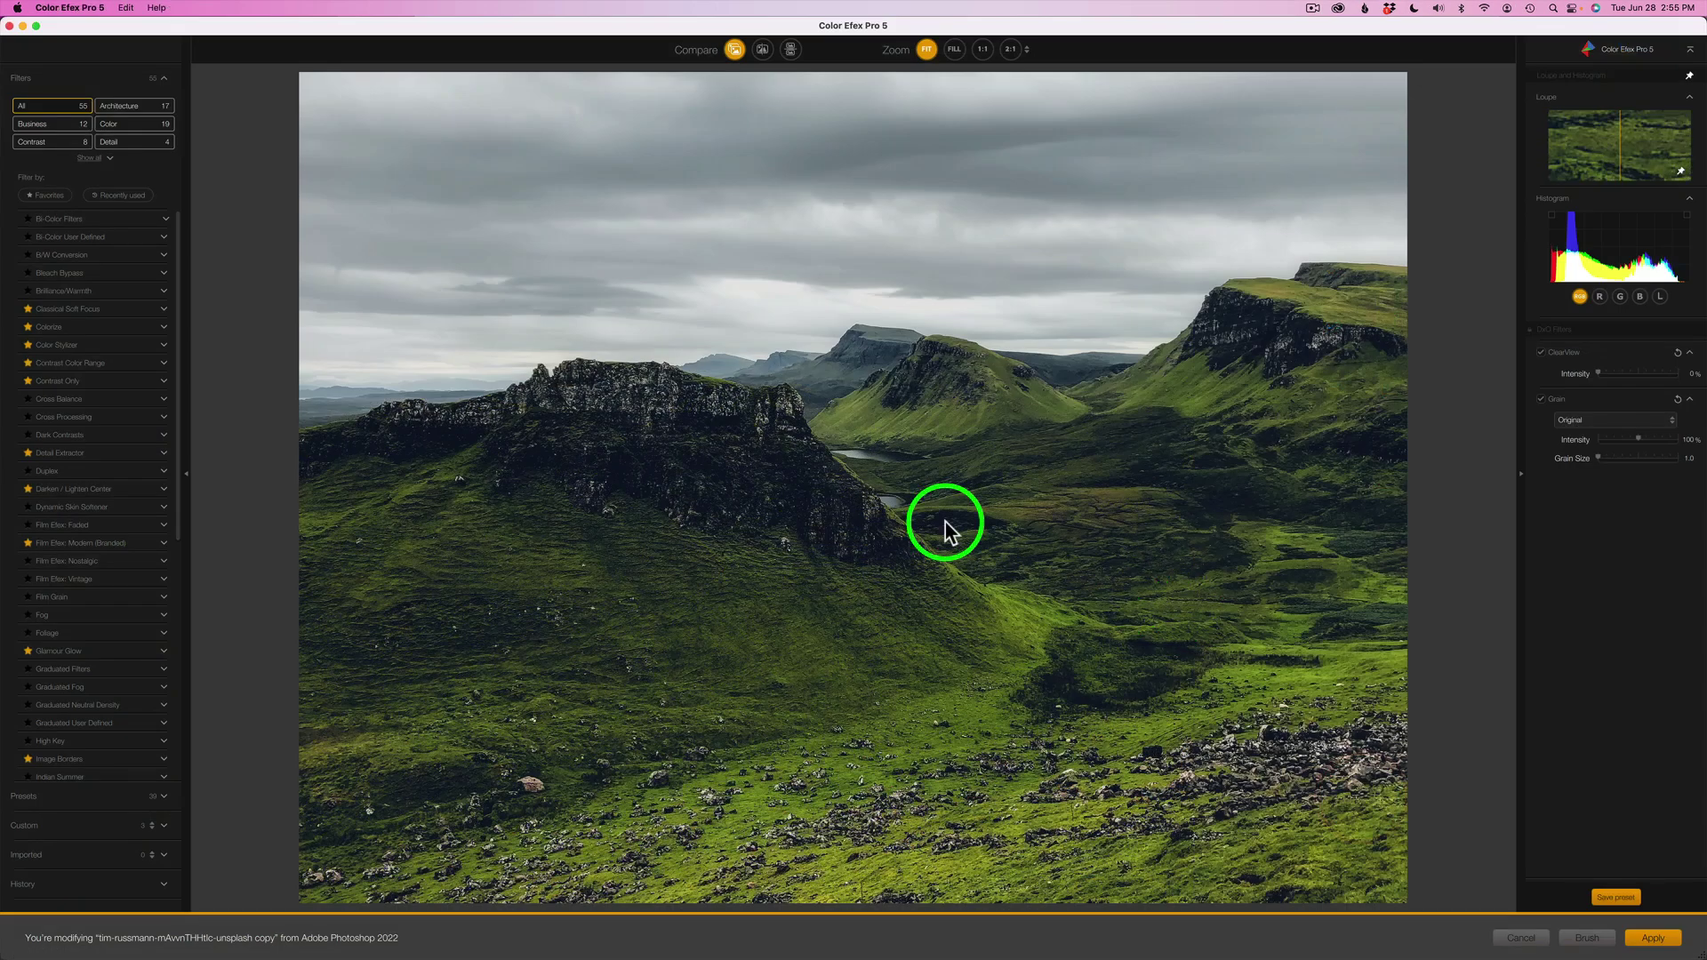
{"action": "left_click", "coordinate": [50, 196]}
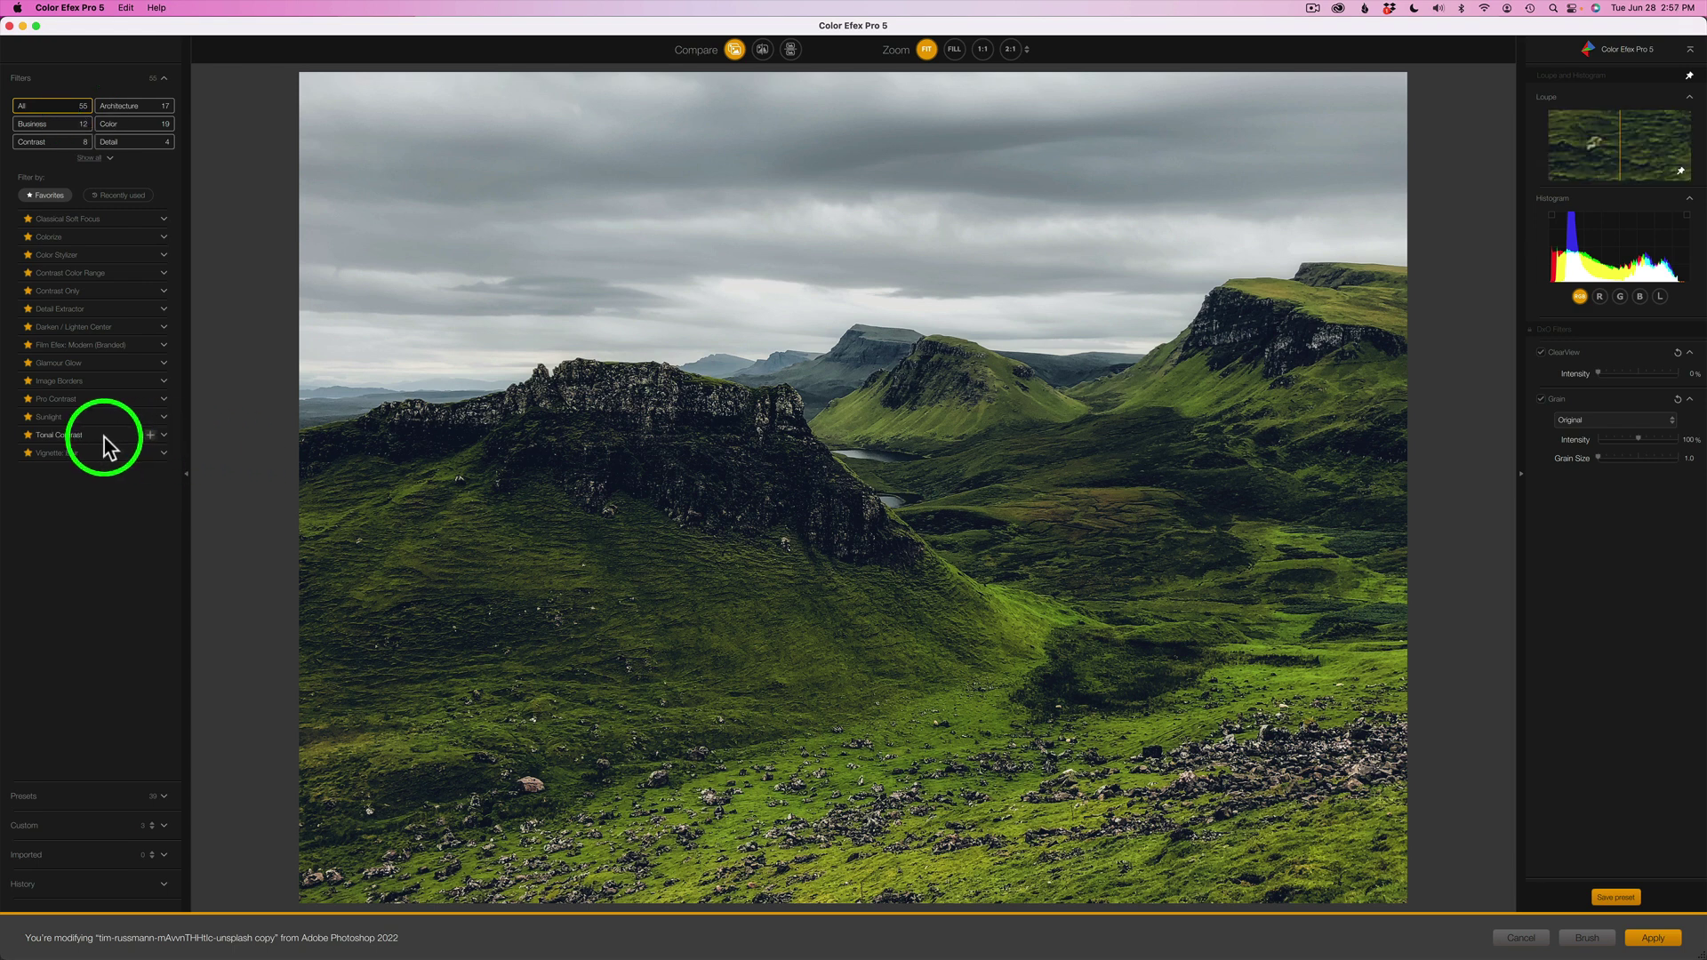
{"action": "left_click", "coordinate": [104, 435]}
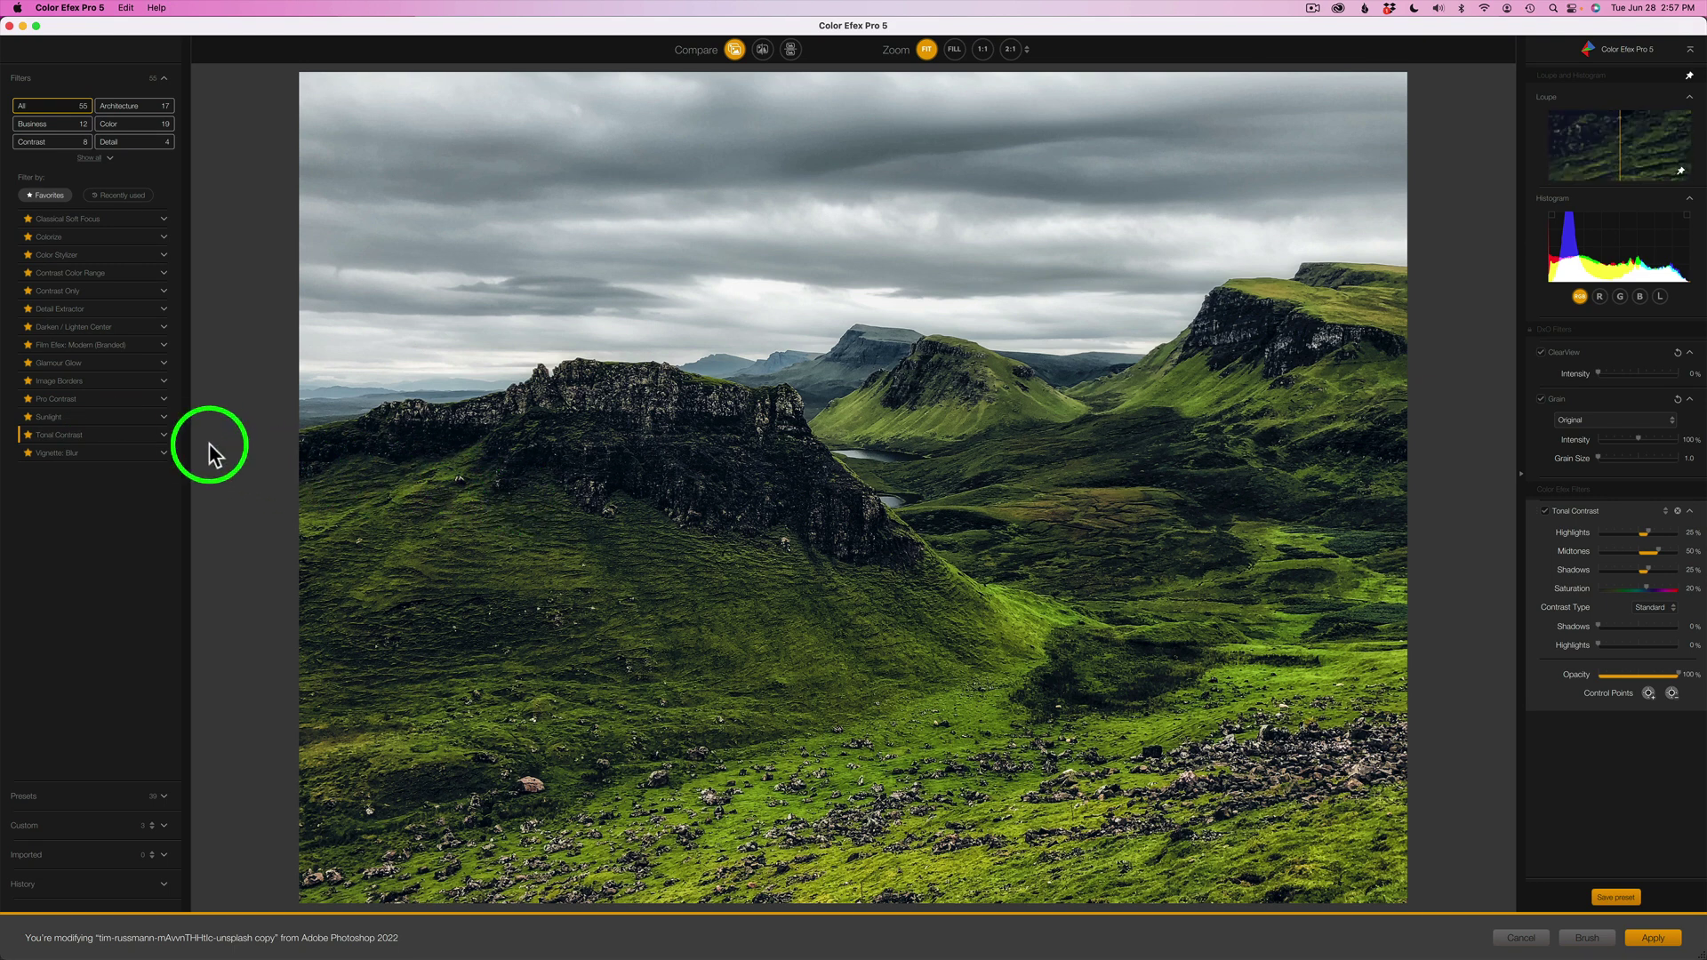
{"action": "left_click", "coordinate": [168, 435]}
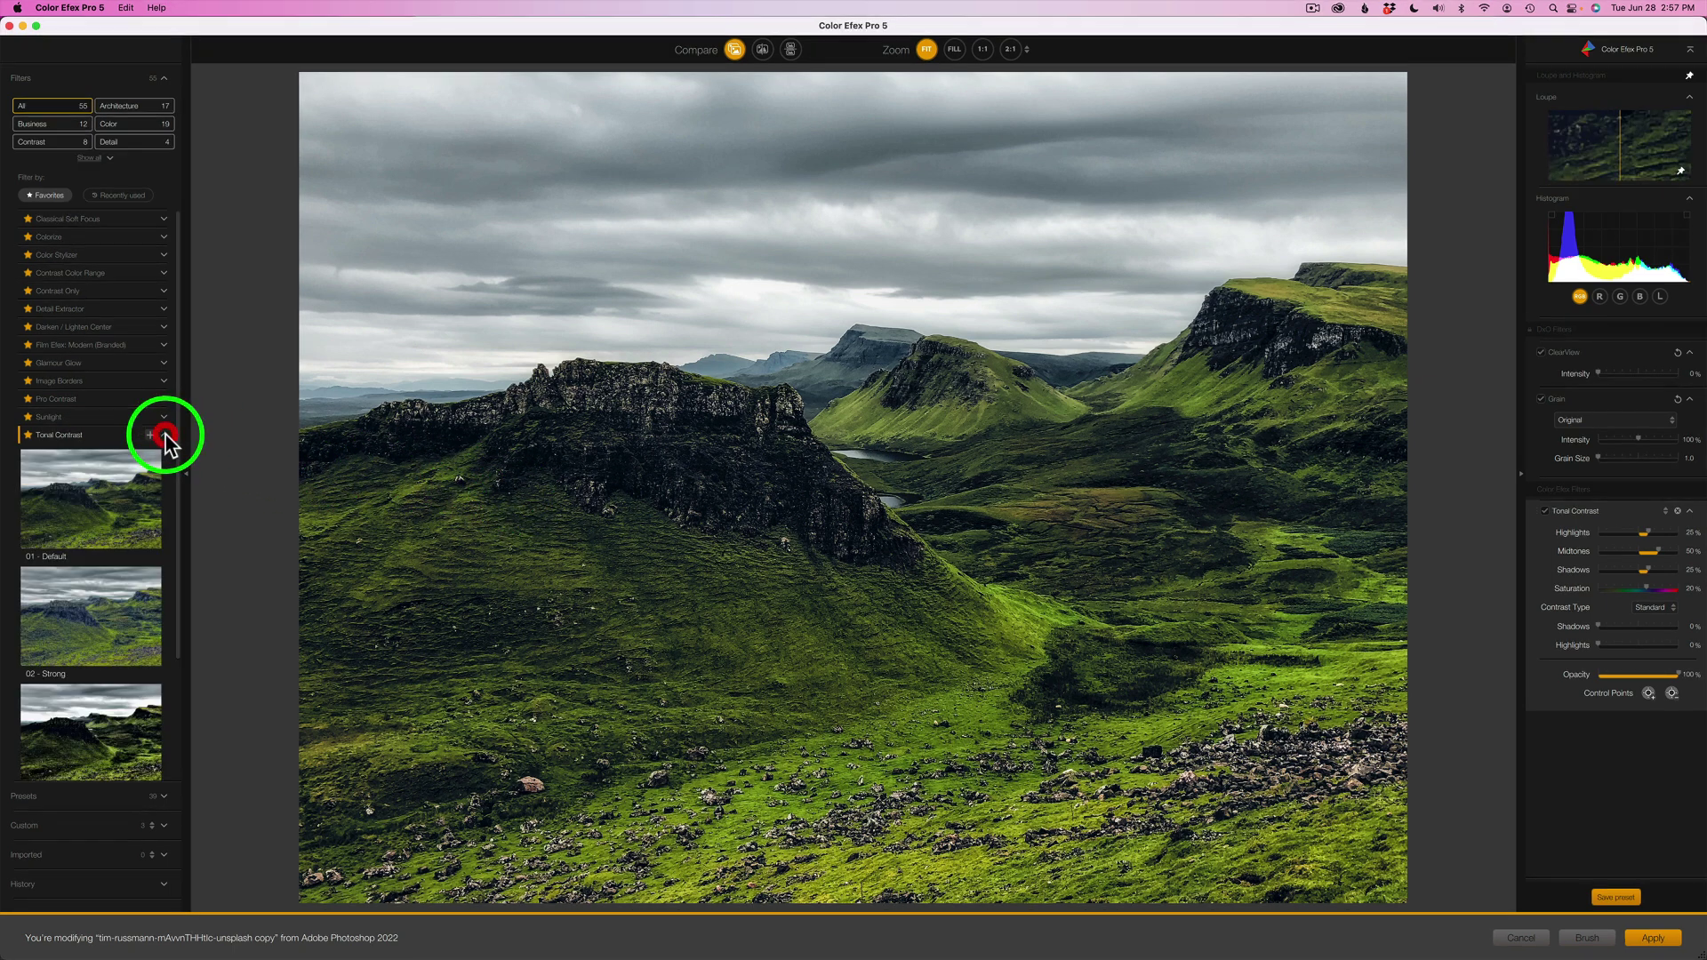
{"action": "scroll", "coordinate": [169, 533], "scroll_direction": "down", "scroll_amount": 3}
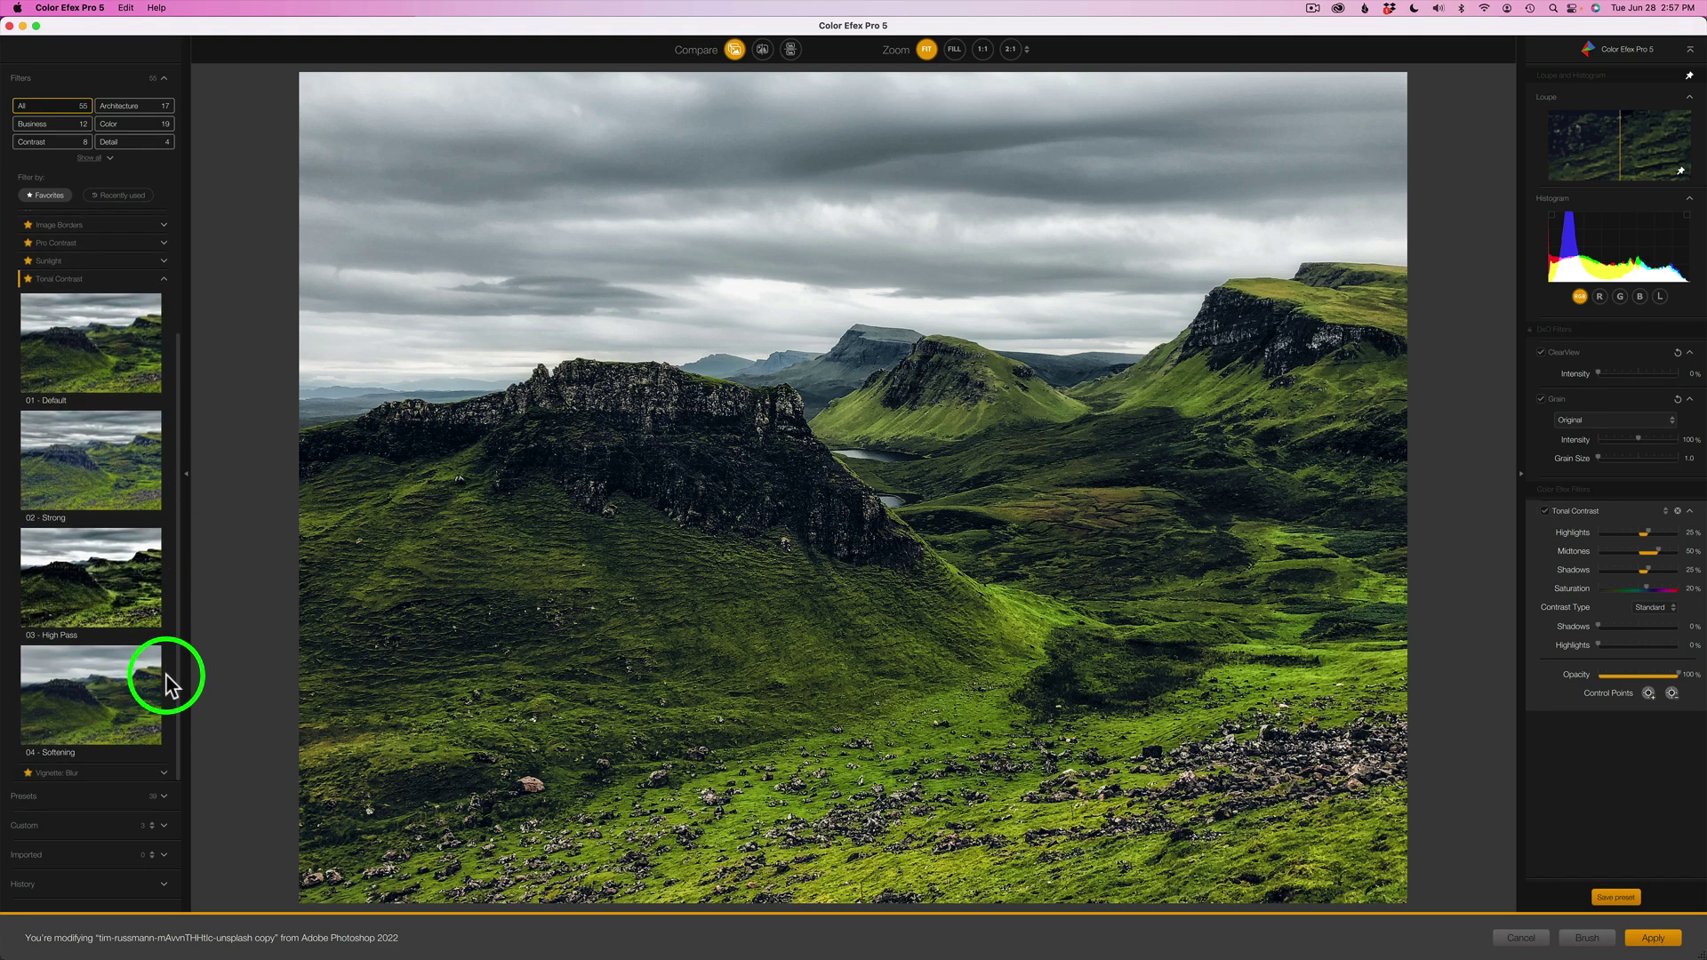
{"action": "scroll", "coordinate": [169, 533], "scroll_direction": "up", "scroll_amount": 3}
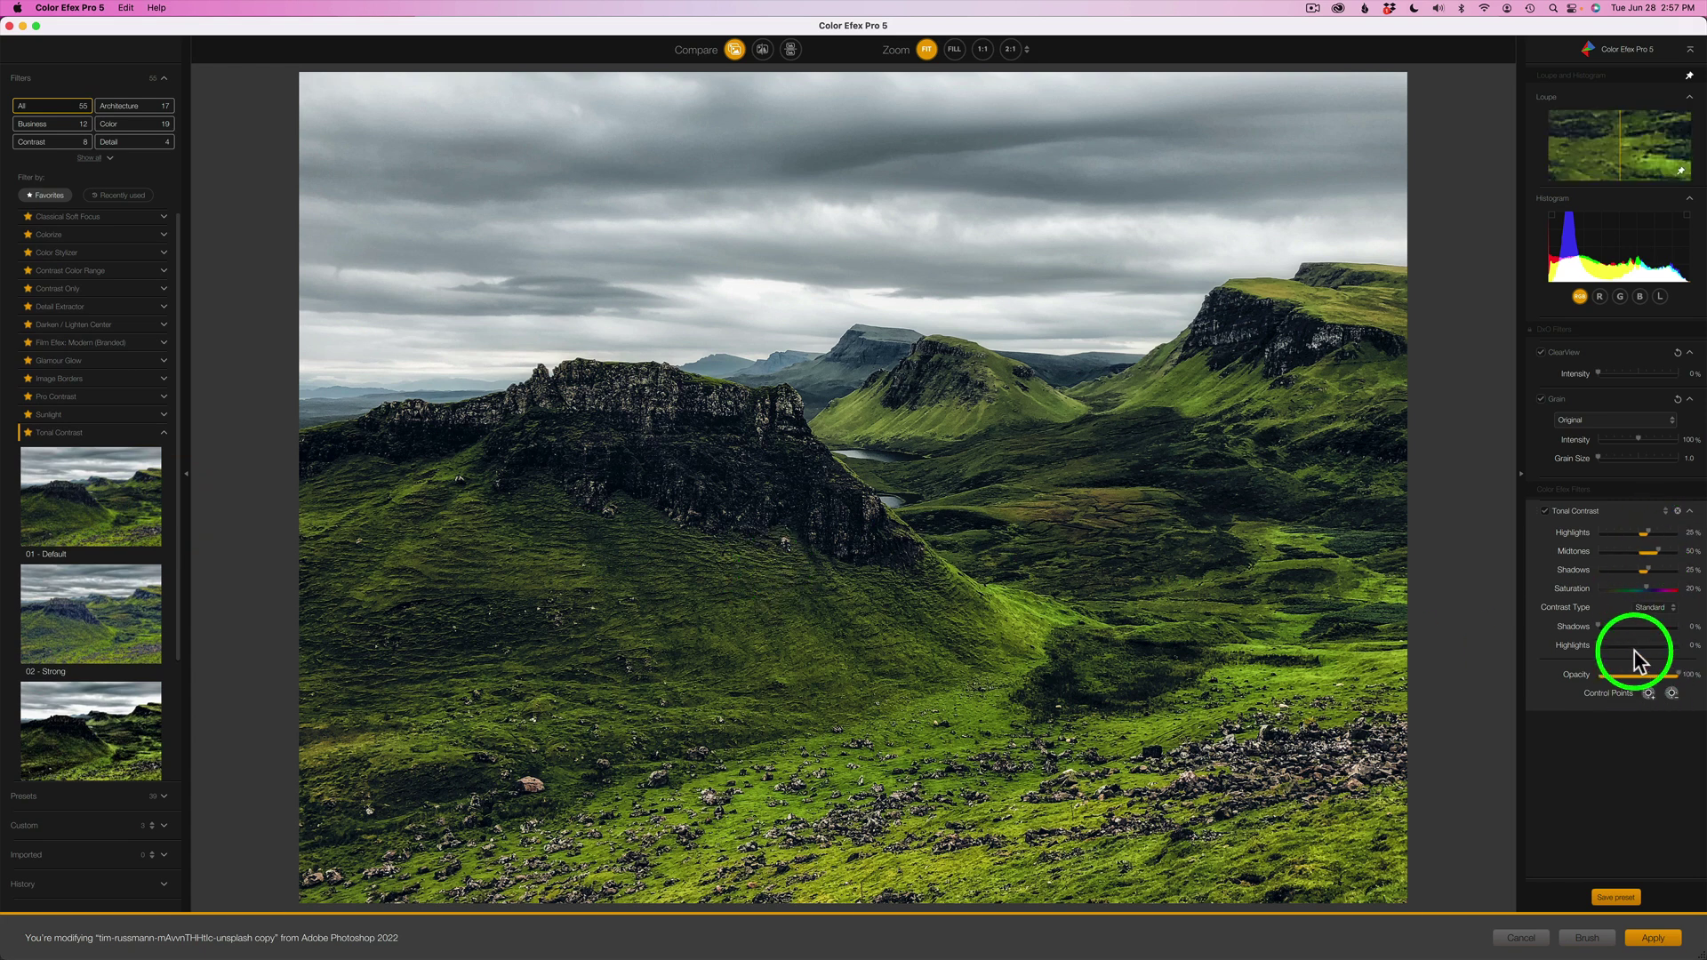
Step: Apply Tonal Contrast with its default settings and compare the photo with its new layer hidden and shown
{"action": "left_click", "coordinate": [1655, 940]}
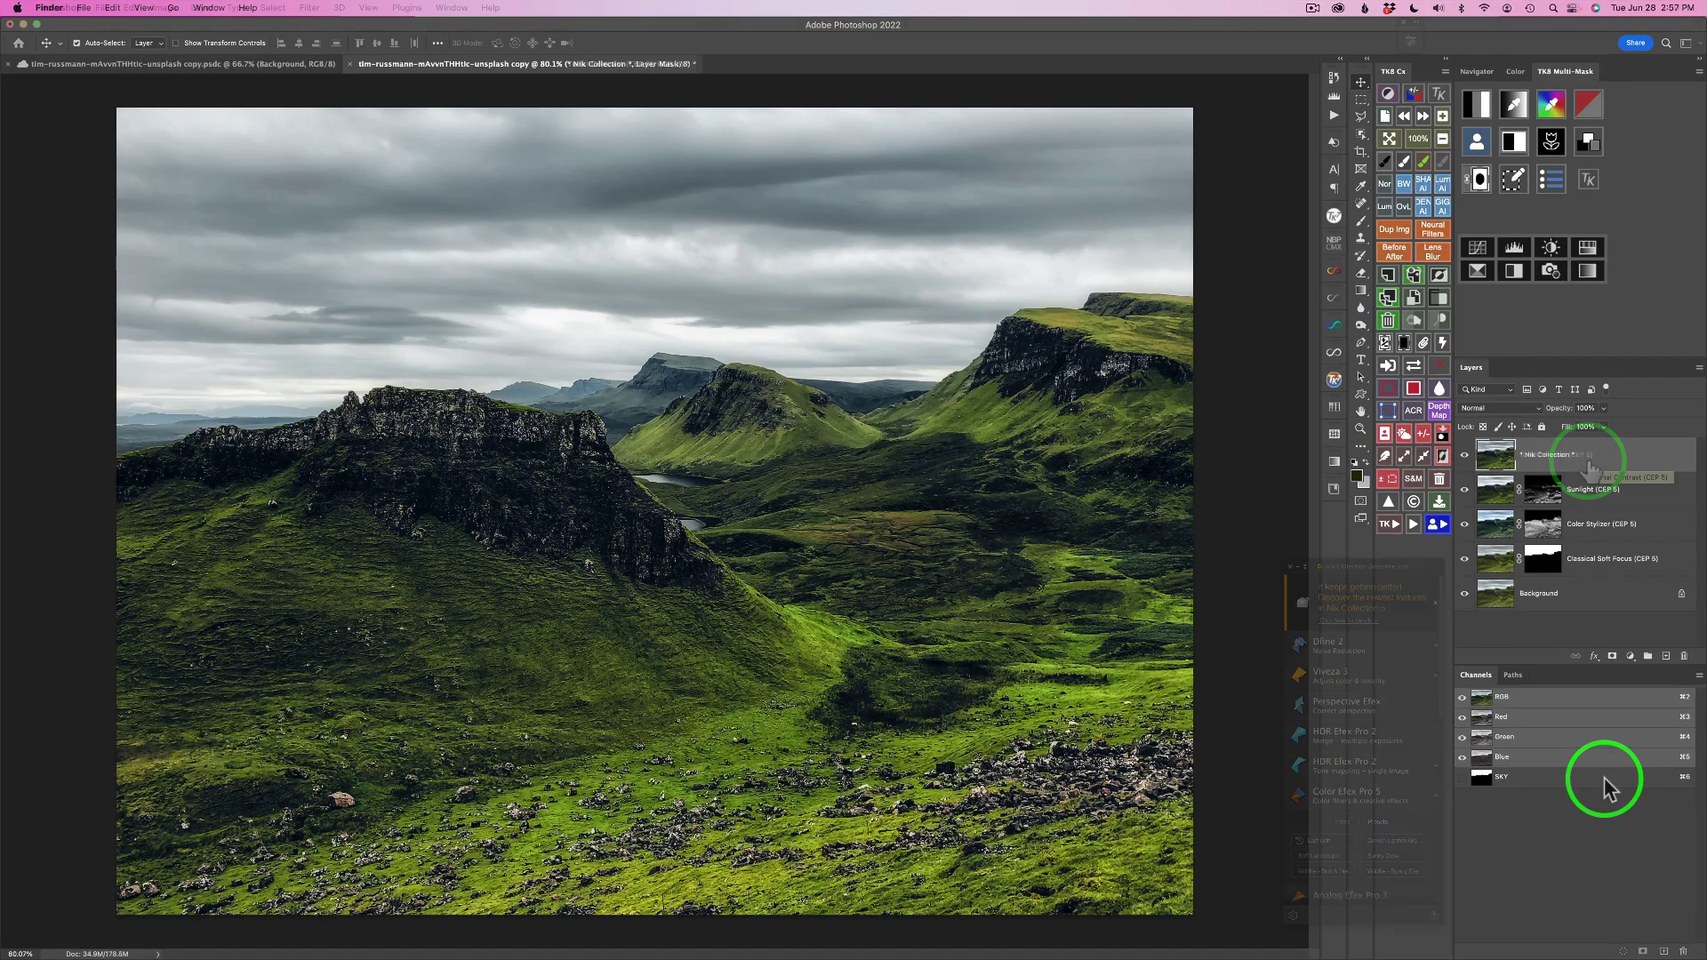
{"action": "left_click", "coordinate": [1465, 455]}
{"action": "left_click", "coordinate": [1465, 455]}
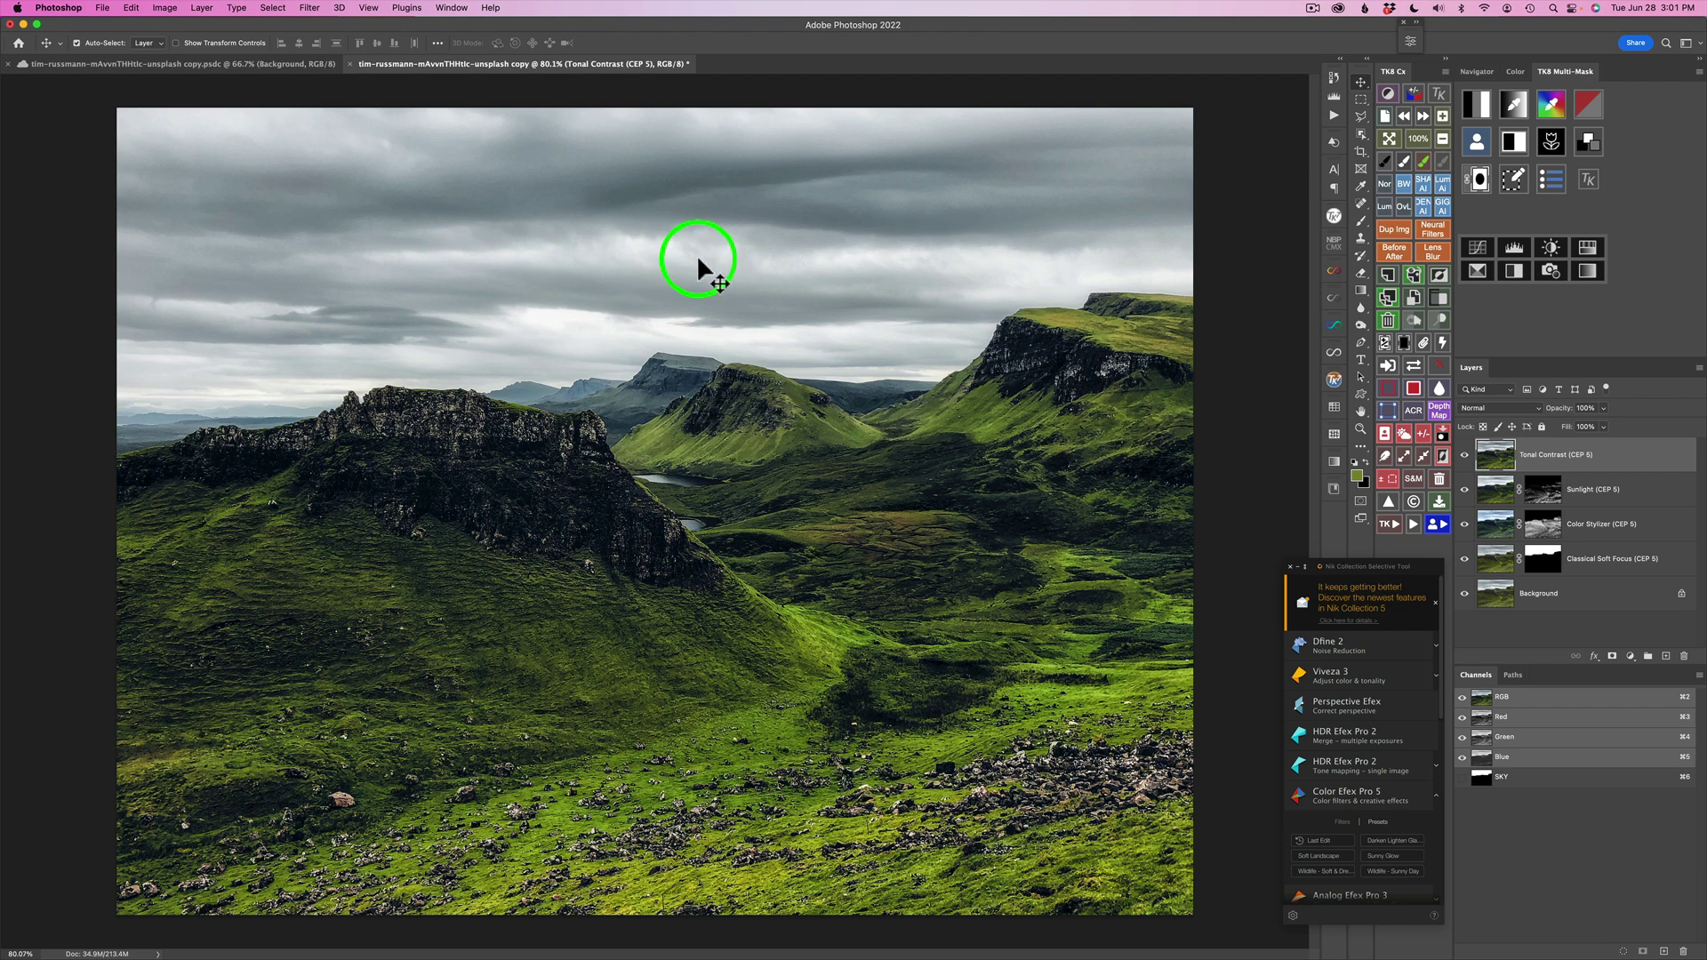
Step: Create a zone mask from the sampled bright grass tone, narrow its tonal range and brighten its selected areas
{"action": "left_click", "coordinate": [1518, 112]}
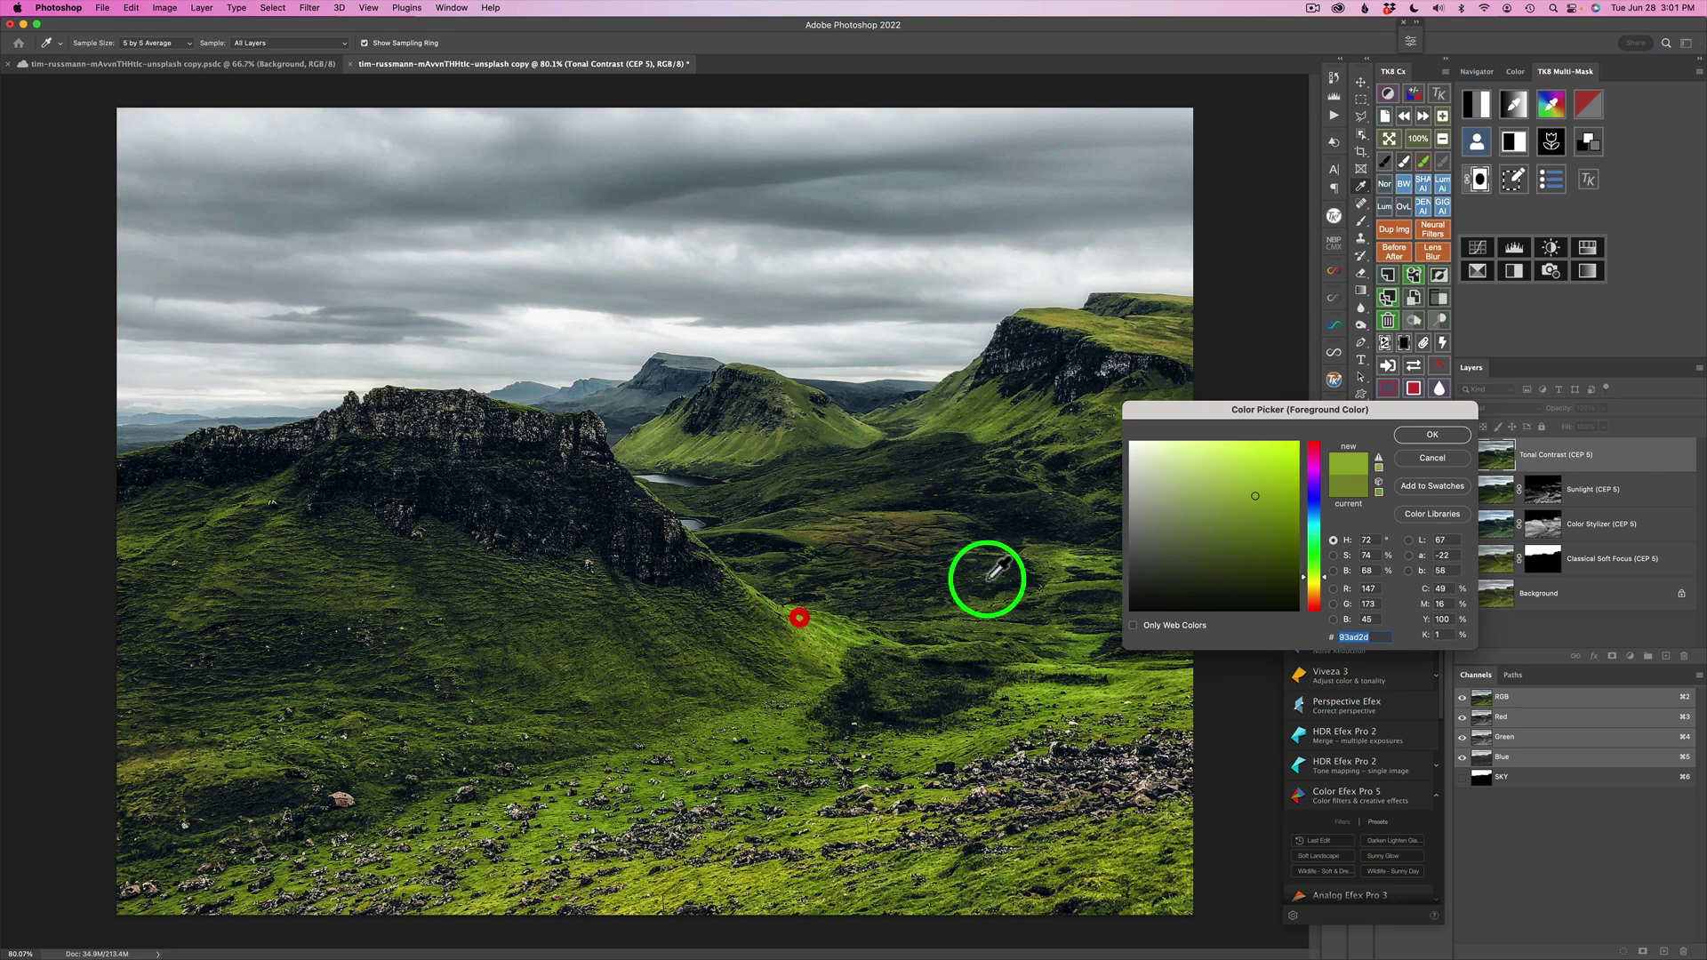
{"action": "left_click", "coordinate": [1438, 436]}
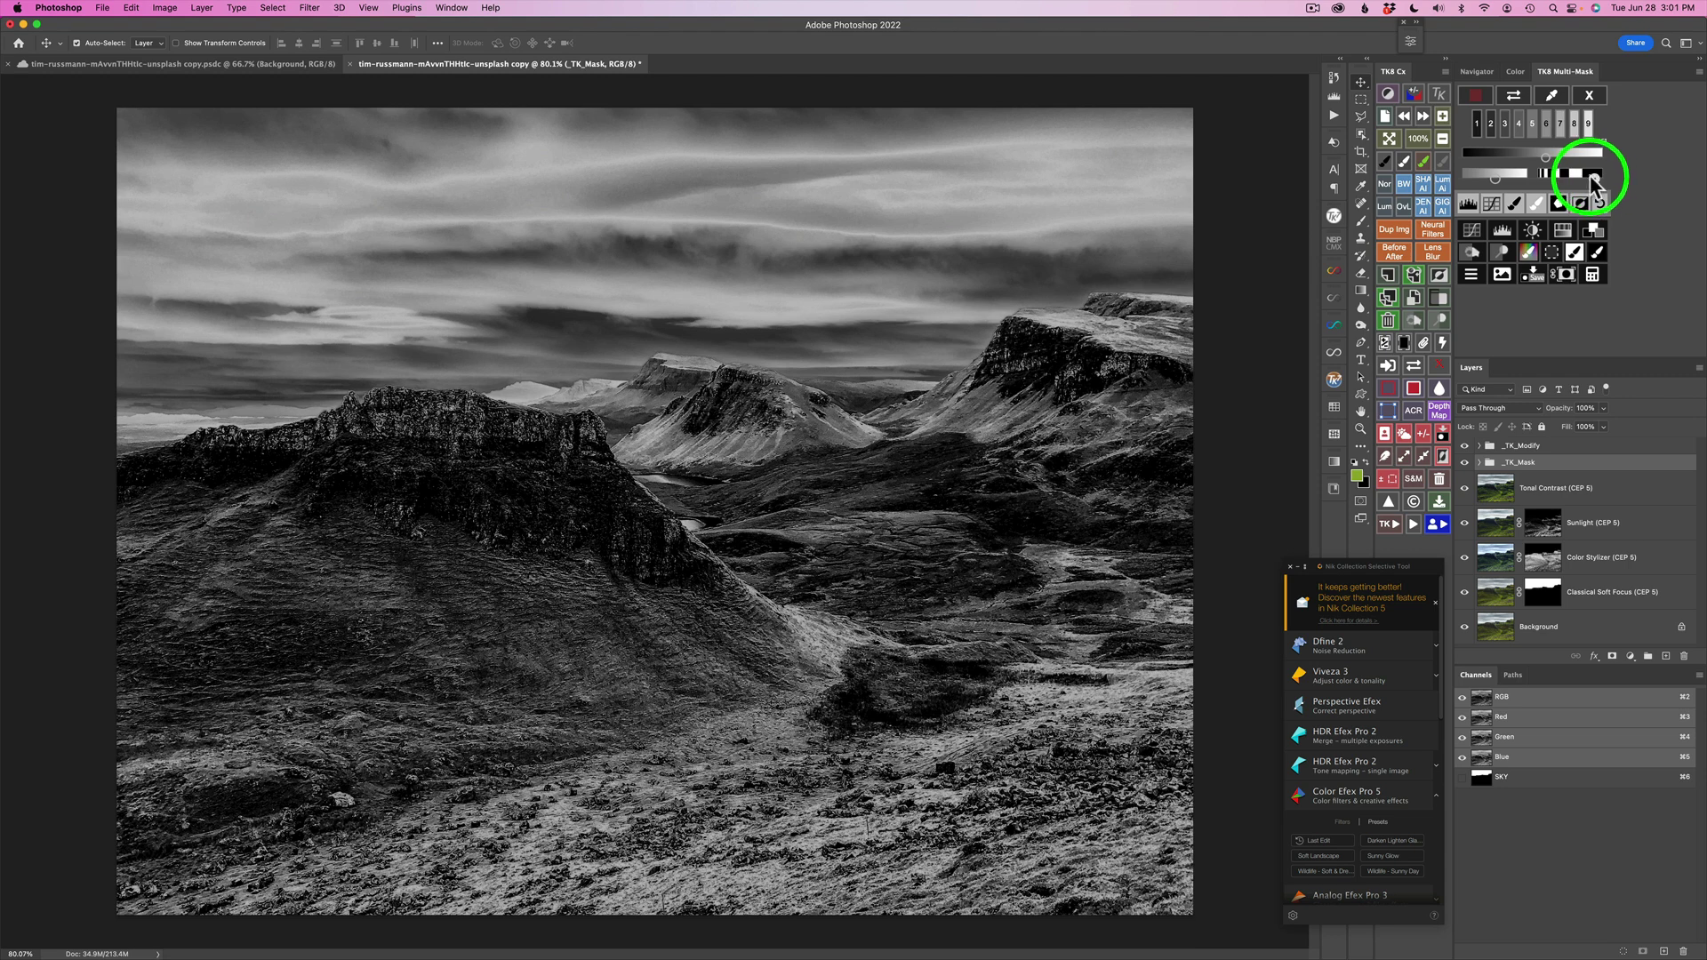
{"action": "left_click", "coordinate": [1586, 176]}
{"action": "left_click", "coordinate": [1576, 175]}
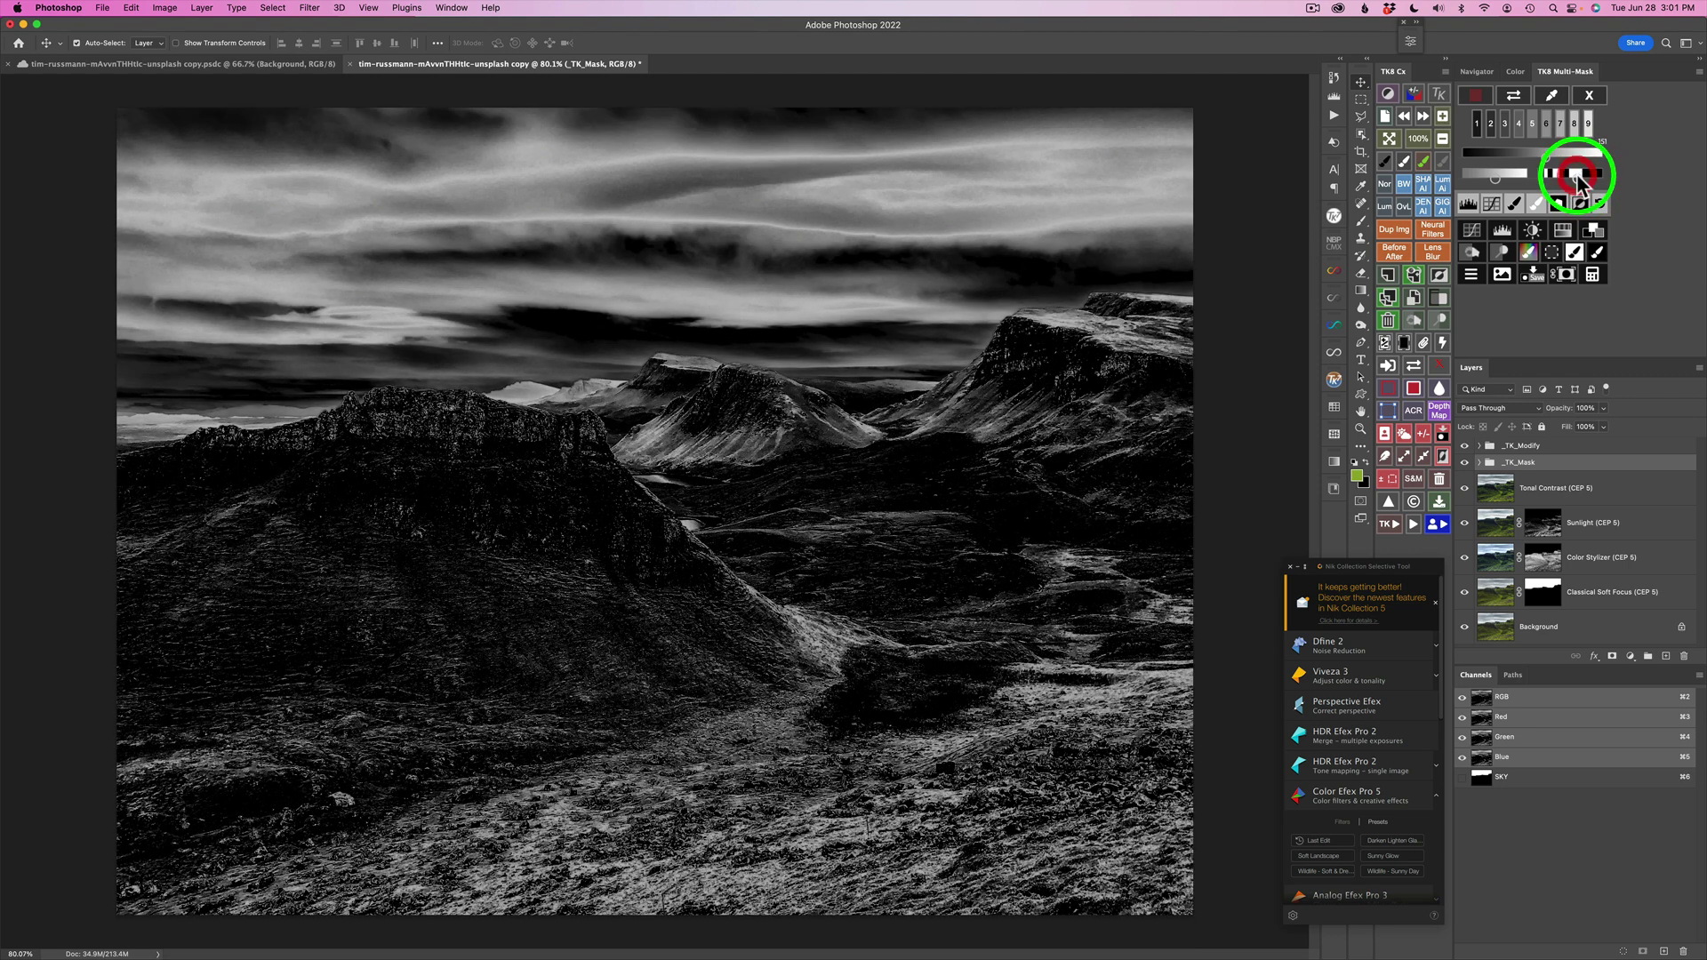
{"action": "left_click", "coordinate": [1531, 176]}
{"action": "left_click", "coordinate": [1494, 177]}
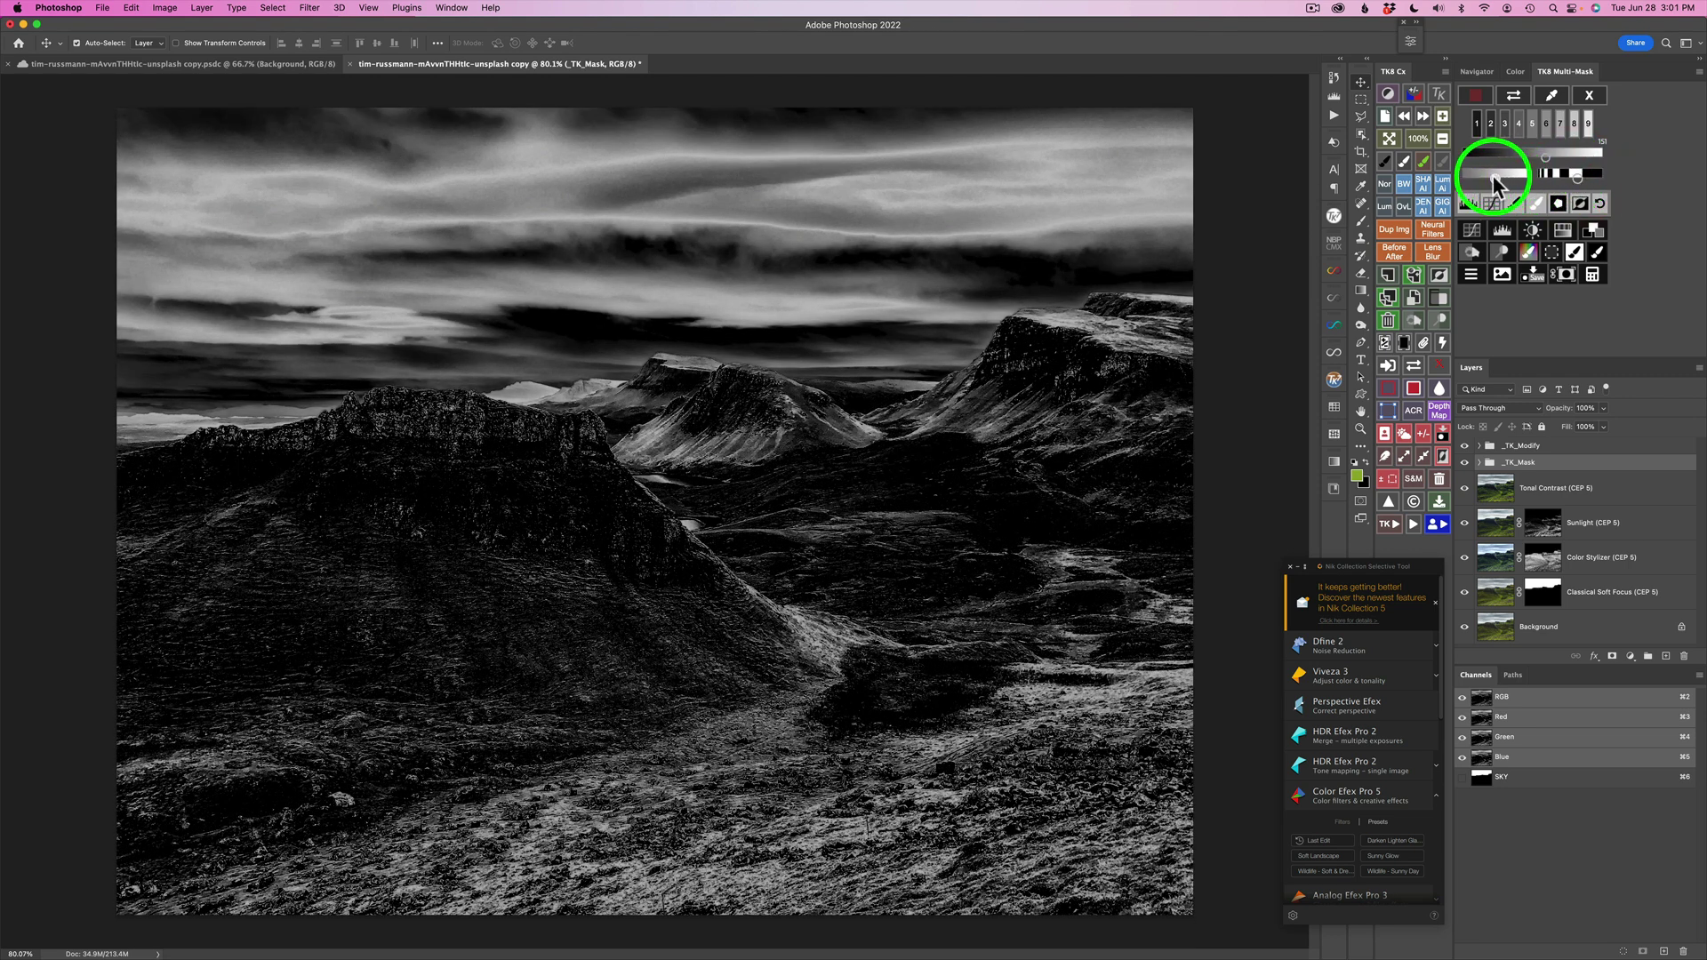
{"action": "left_click", "coordinate": [1511, 177]}
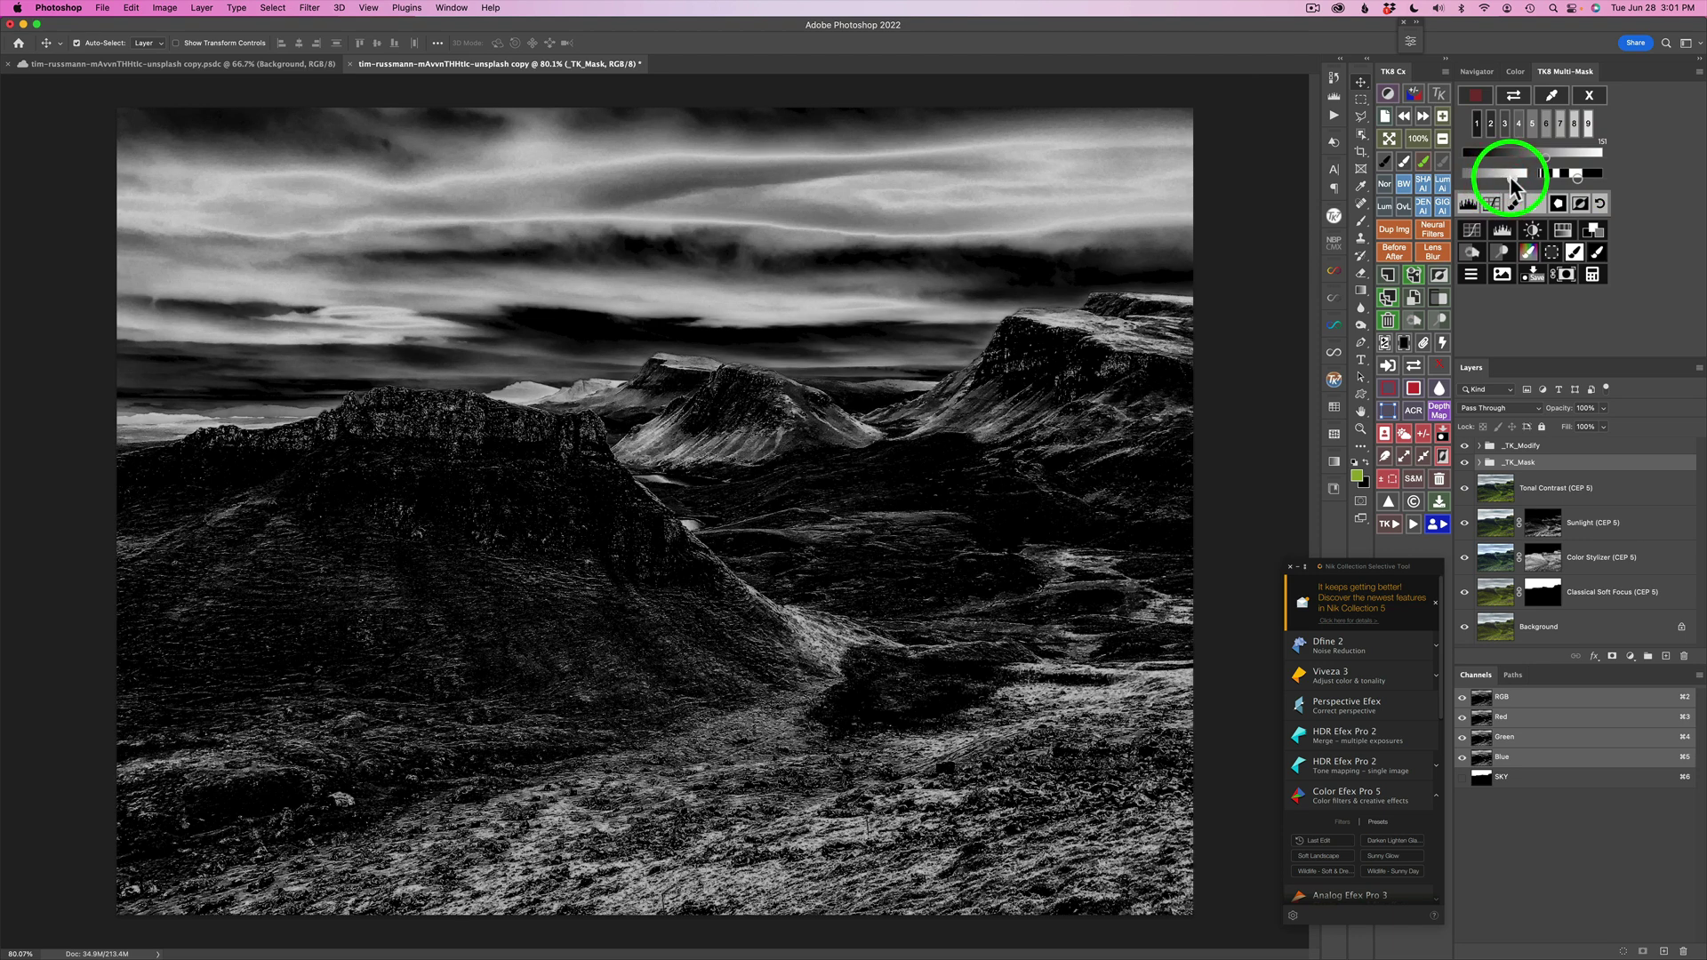
{"action": "left_click", "coordinate": [1576, 178]}
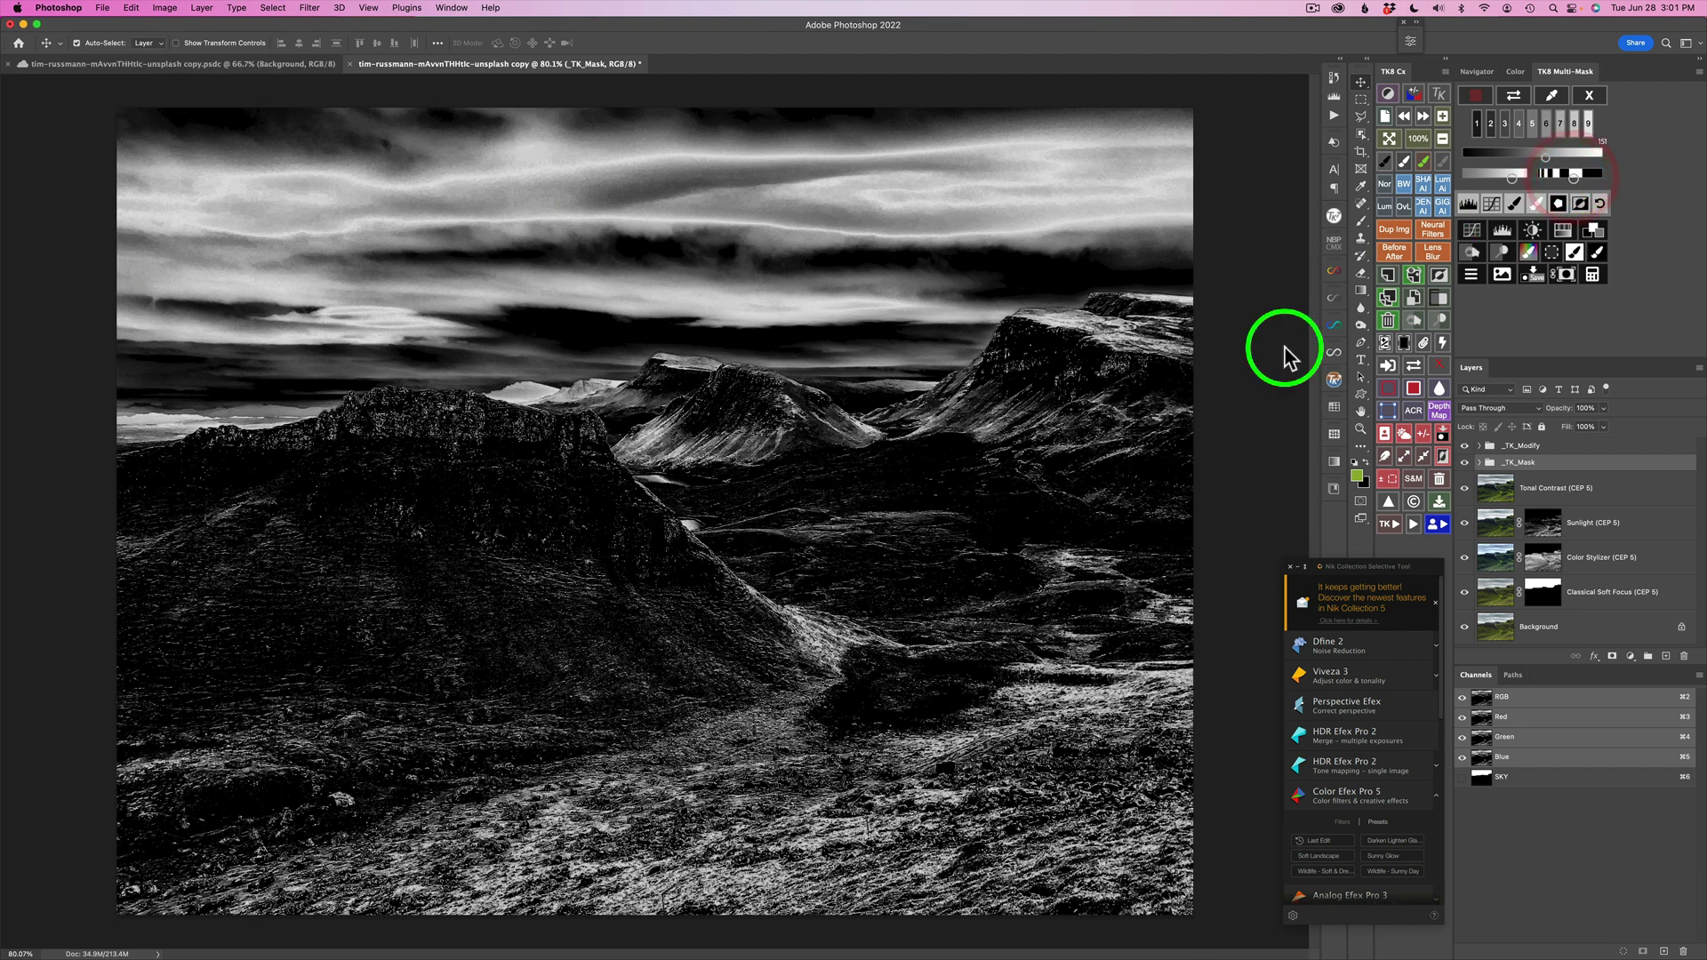
{"action": "left_click_drag", "start_coordinate": [1525, 188], "coordinate": [1517, 178]}
{"action": "left_click", "coordinate": [1532, 235]}
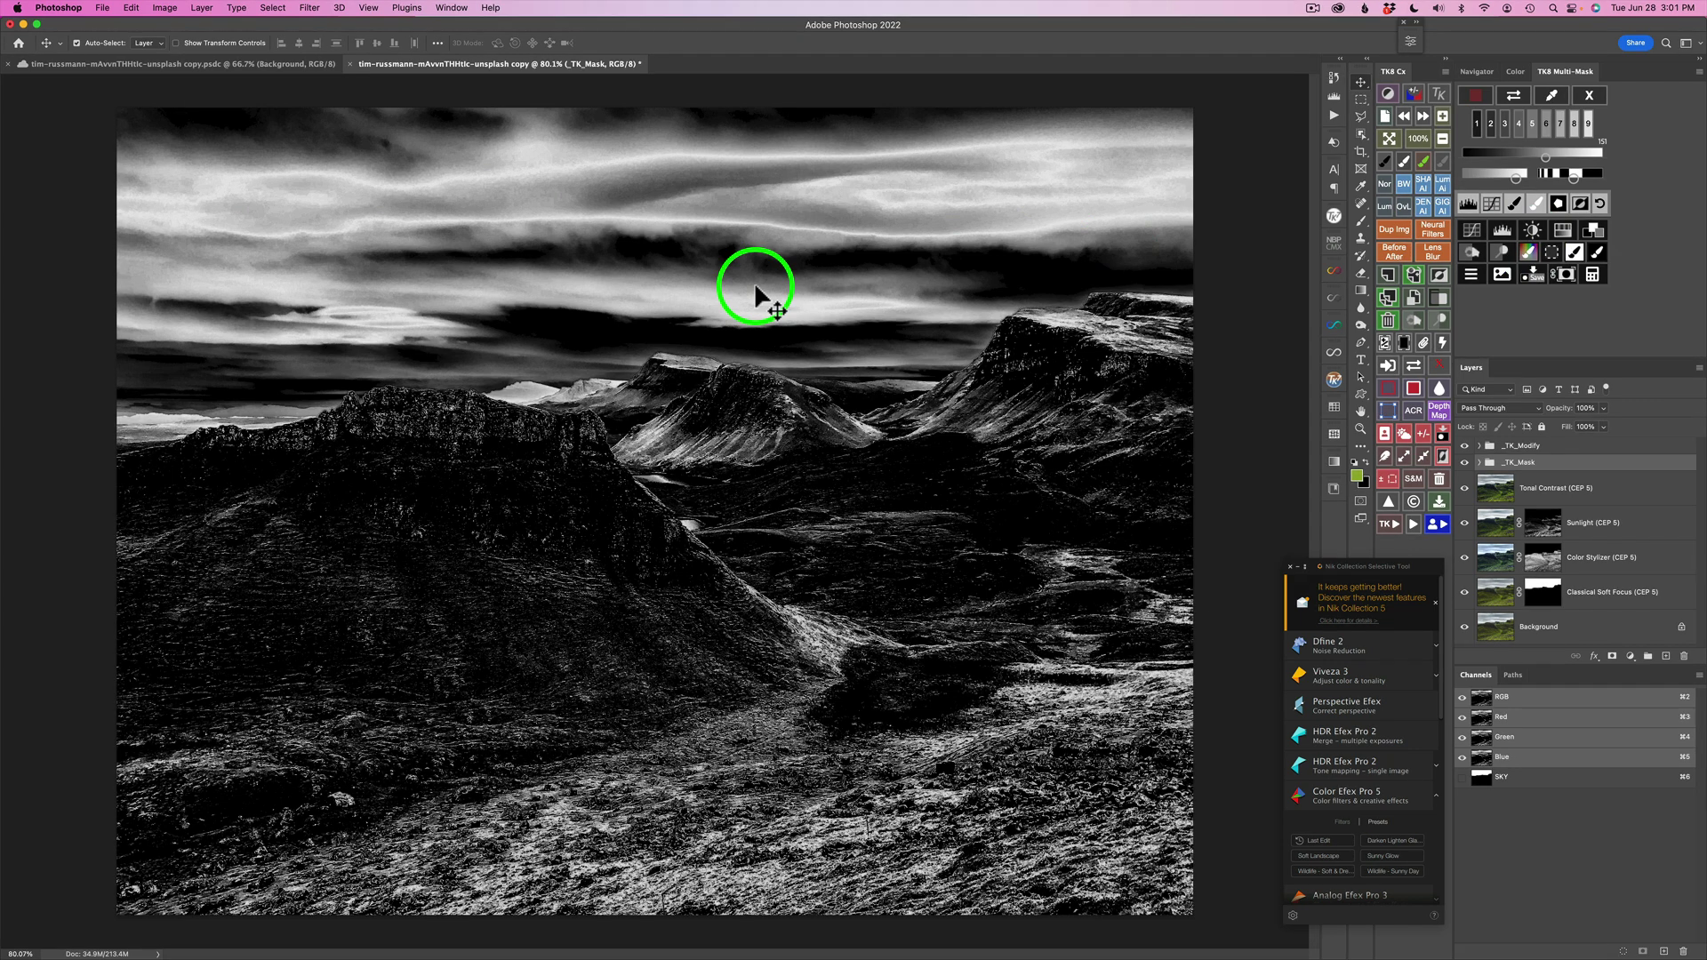
Step: Subtract the saved SKY channel from the zone mask with the mask calculator and apply the result as the Tonal Contrast layer's mask
{"action": "left_click", "coordinate": [1593, 277]}
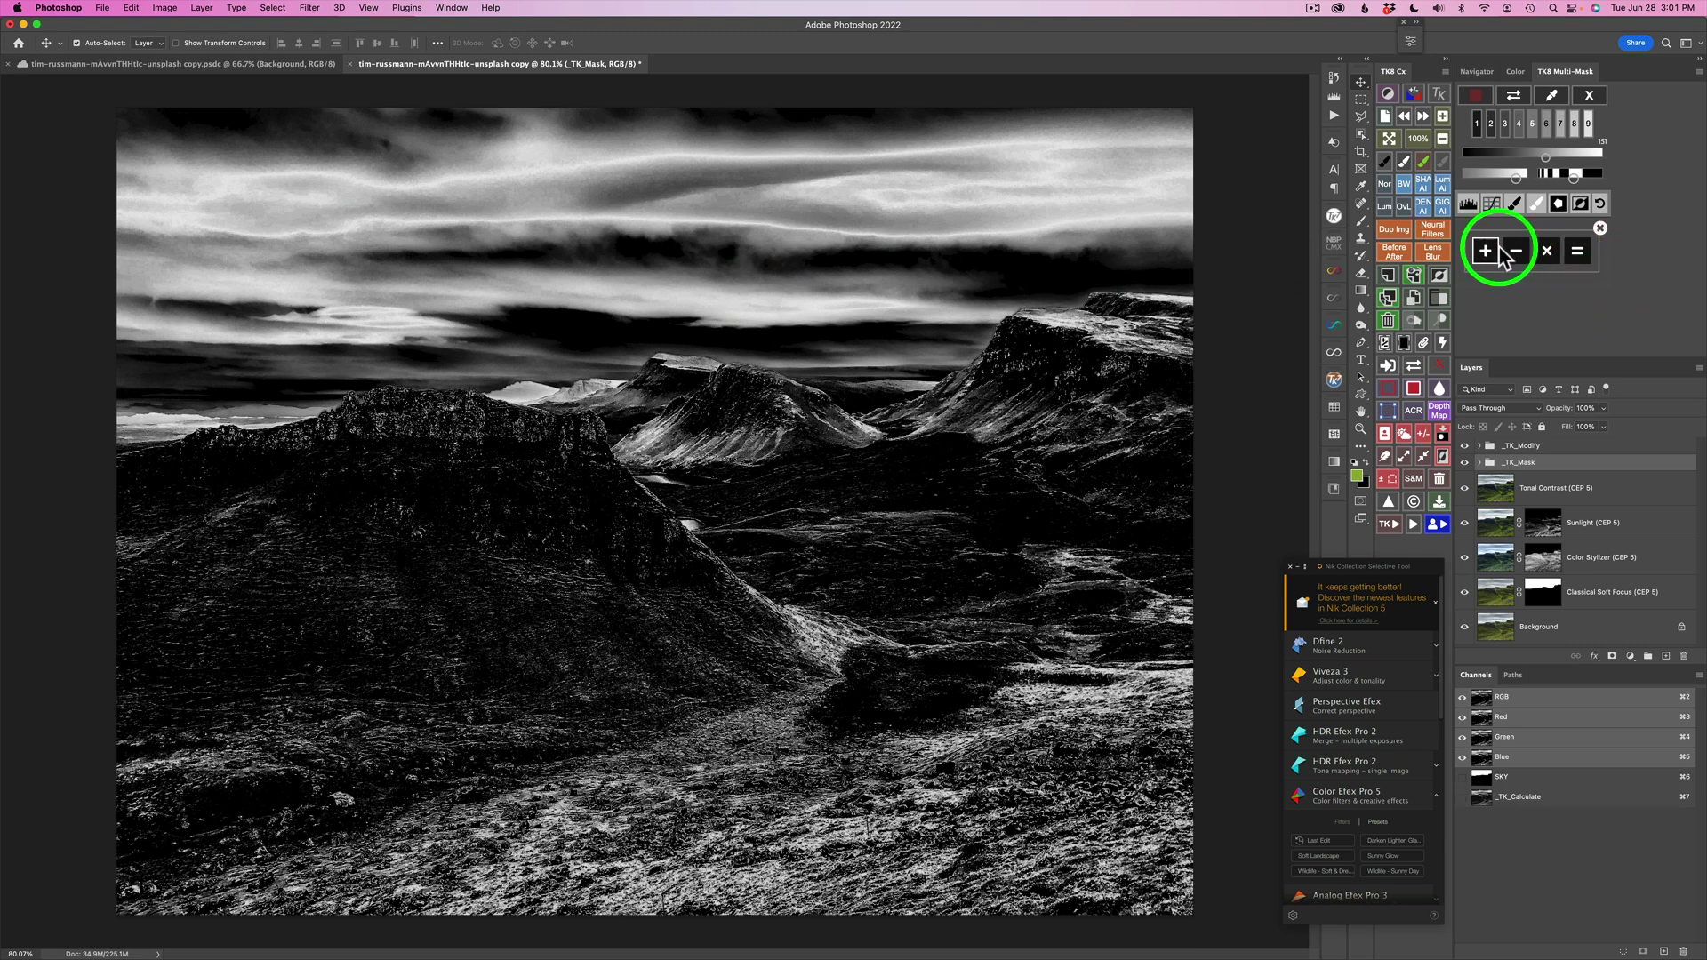
{"action": "left_click", "coordinate": [1588, 95]}
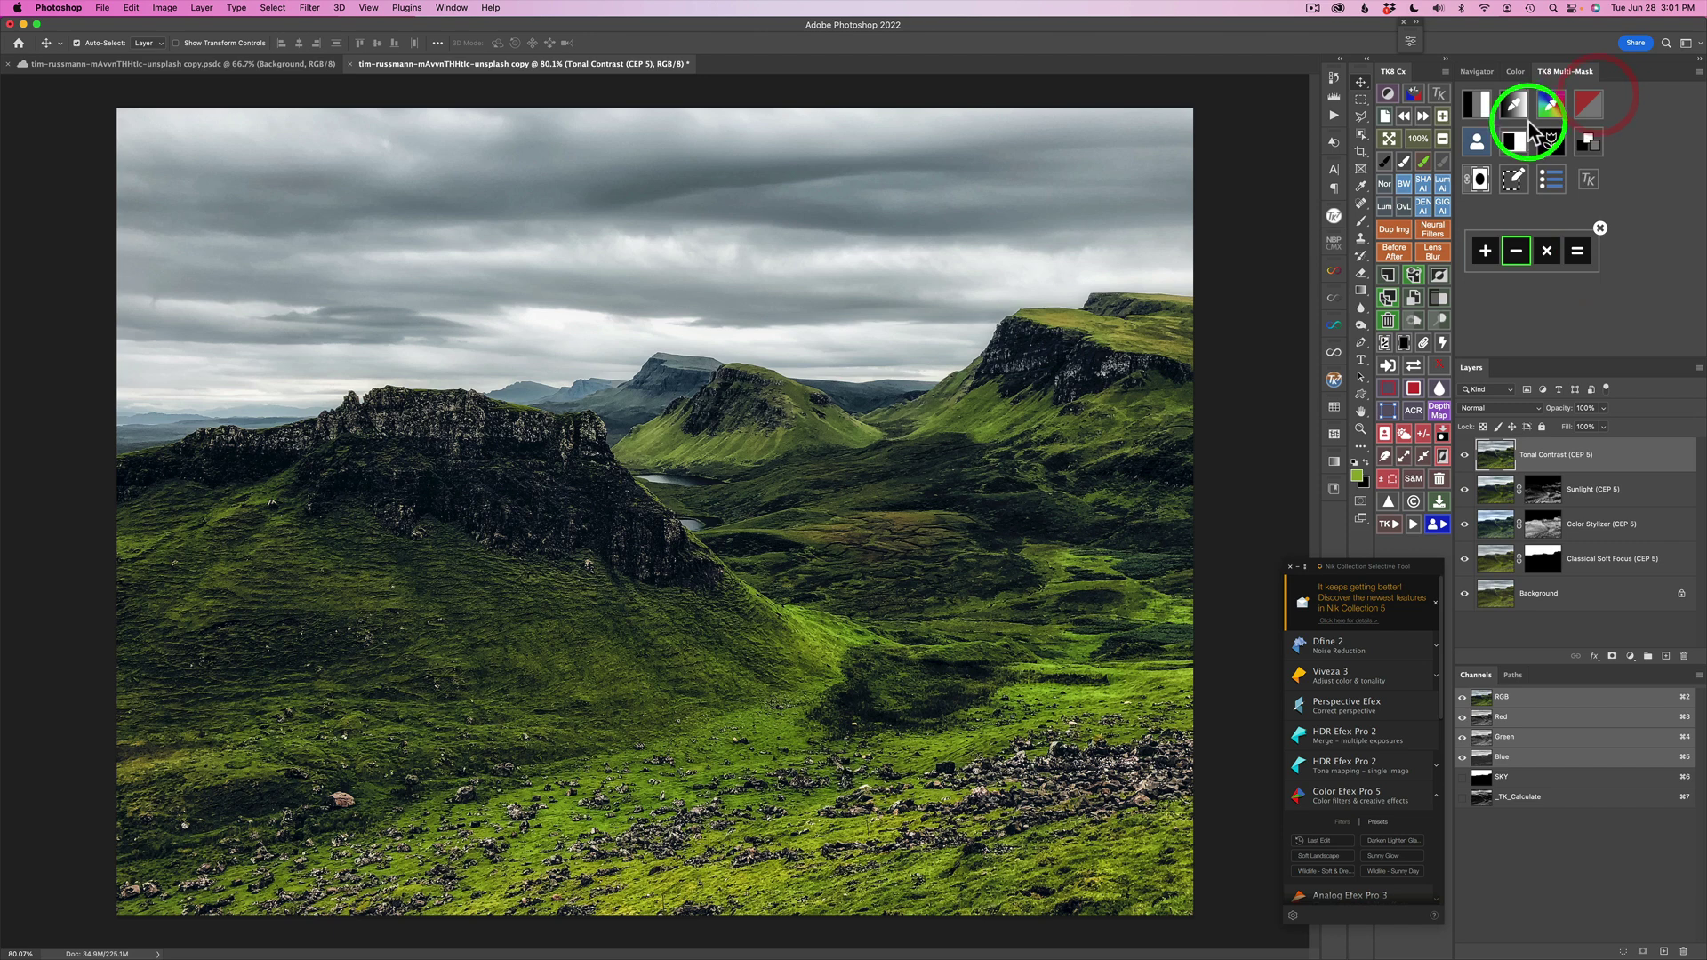
{"action": "left_click", "coordinate": [1477, 141]}
{"action": "left_click", "coordinate": [1480, 92]}
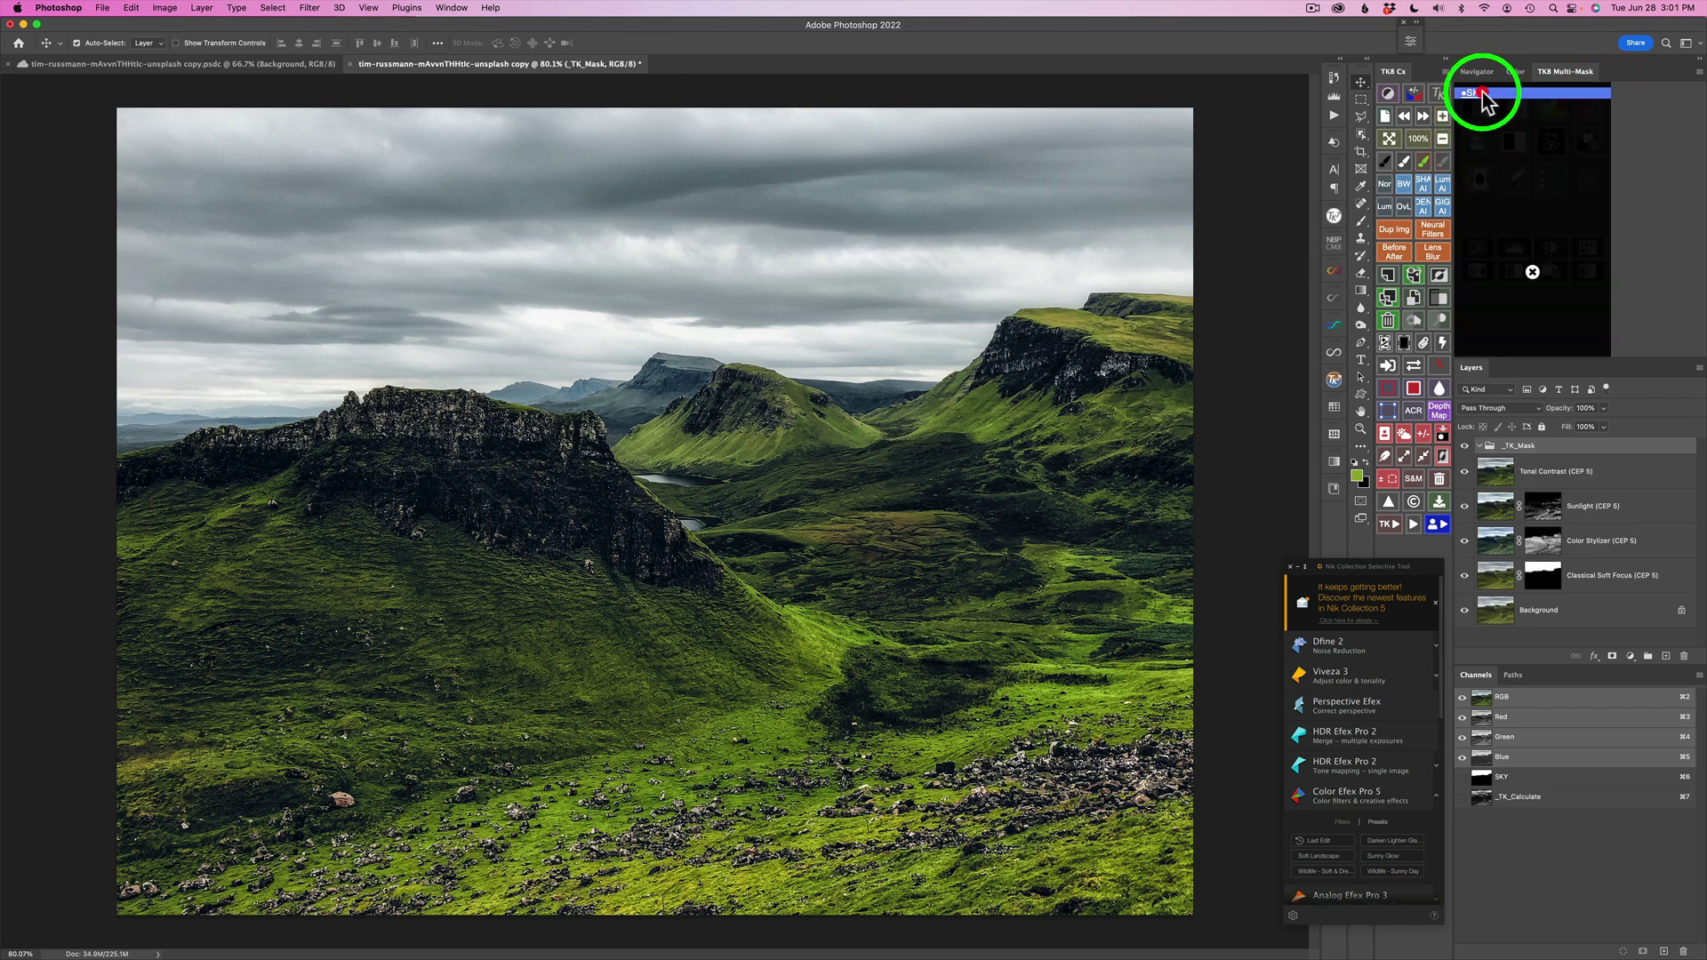
{"action": "left_click", "coordinate": [1575, 253]}
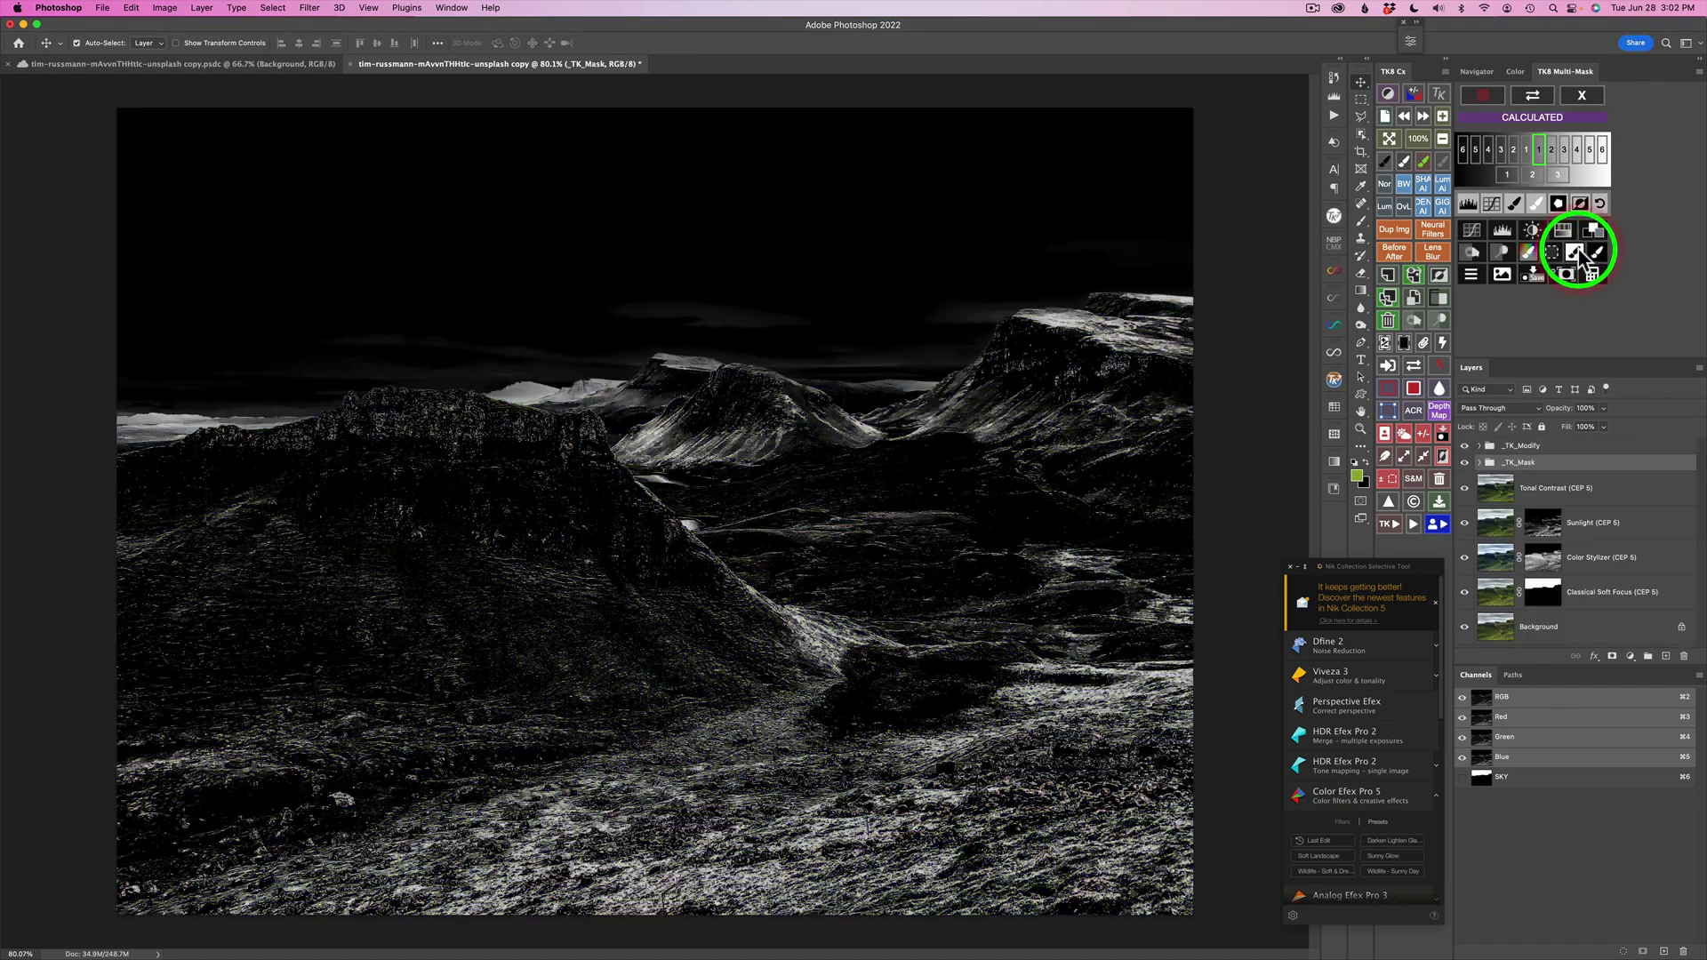
{"action": "left_click", "coordinate": [1332, 372]}
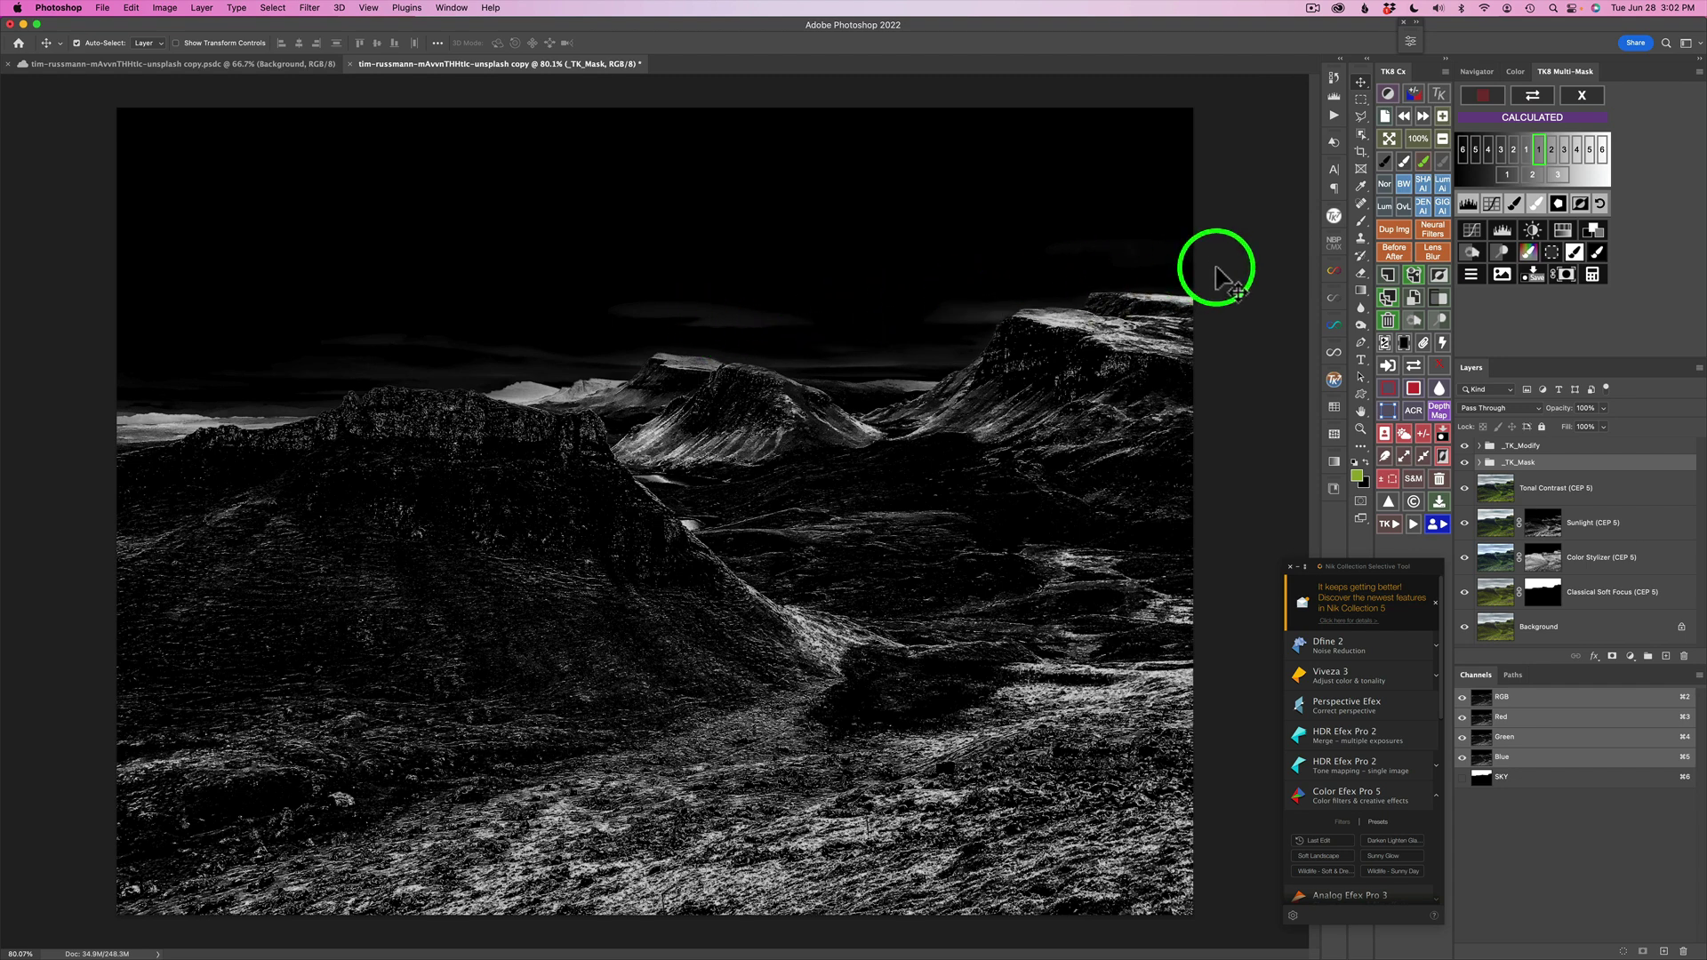
{"action": "left_click", "coordinate": [1568, 277]}
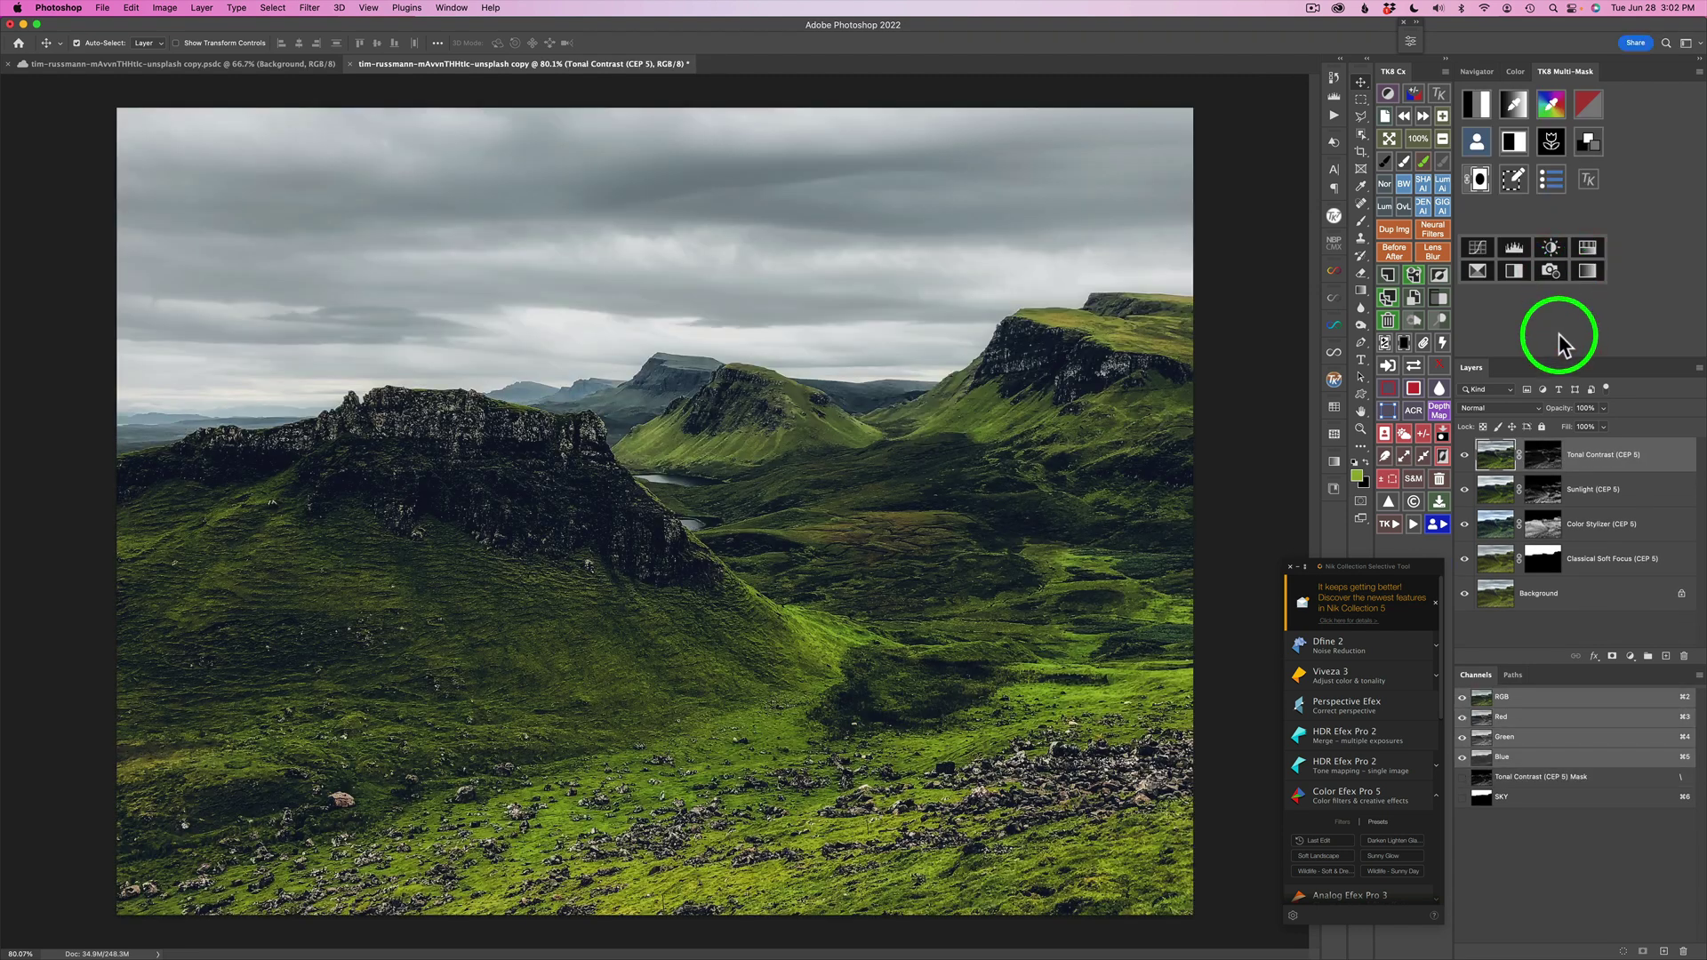
Step: Compare the photo with the Tonal Contrast layer hidden and shown, and with its layer mask disabled and enabled
{"action": "left_click", "coordinate": [1465, 455]}
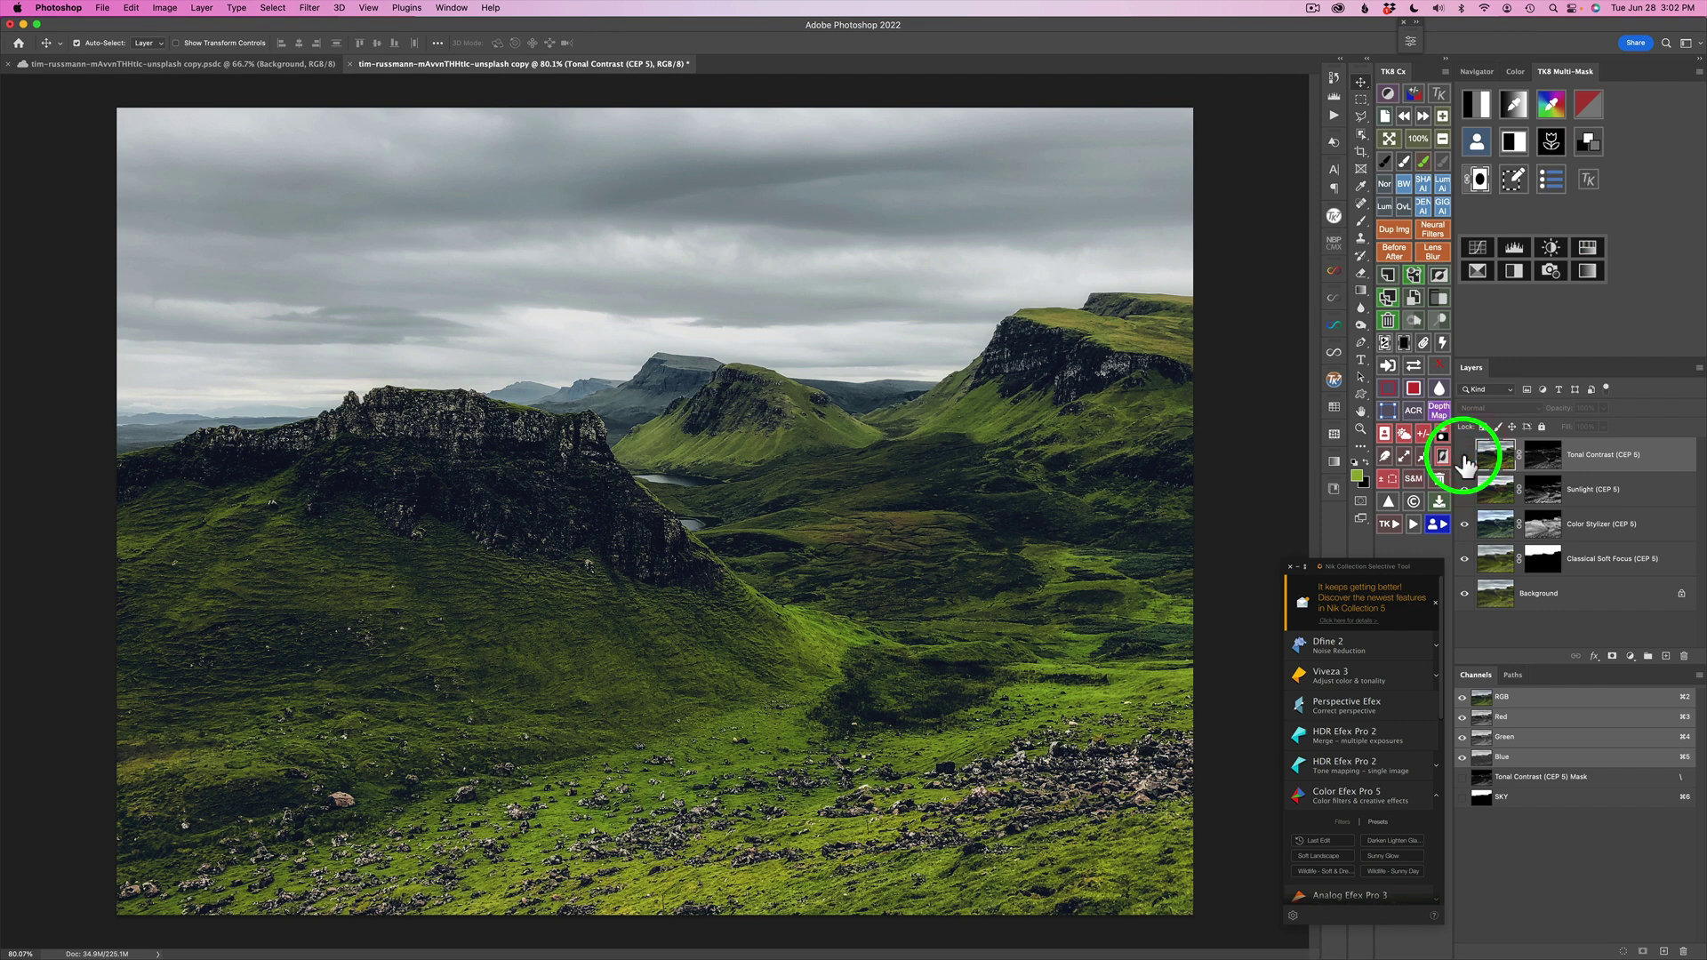
{"action": "left_click", "coordinate": [1464, 455]}
{"action": "left_click", "coordinate": [1464, 455]}
{"action": "left_click", "coordinate": [1464, 455]}
{"action": "left_click", "coordinate": [1465, 455]}
{"action": "left_click", "coordinate": [1465, 455]}
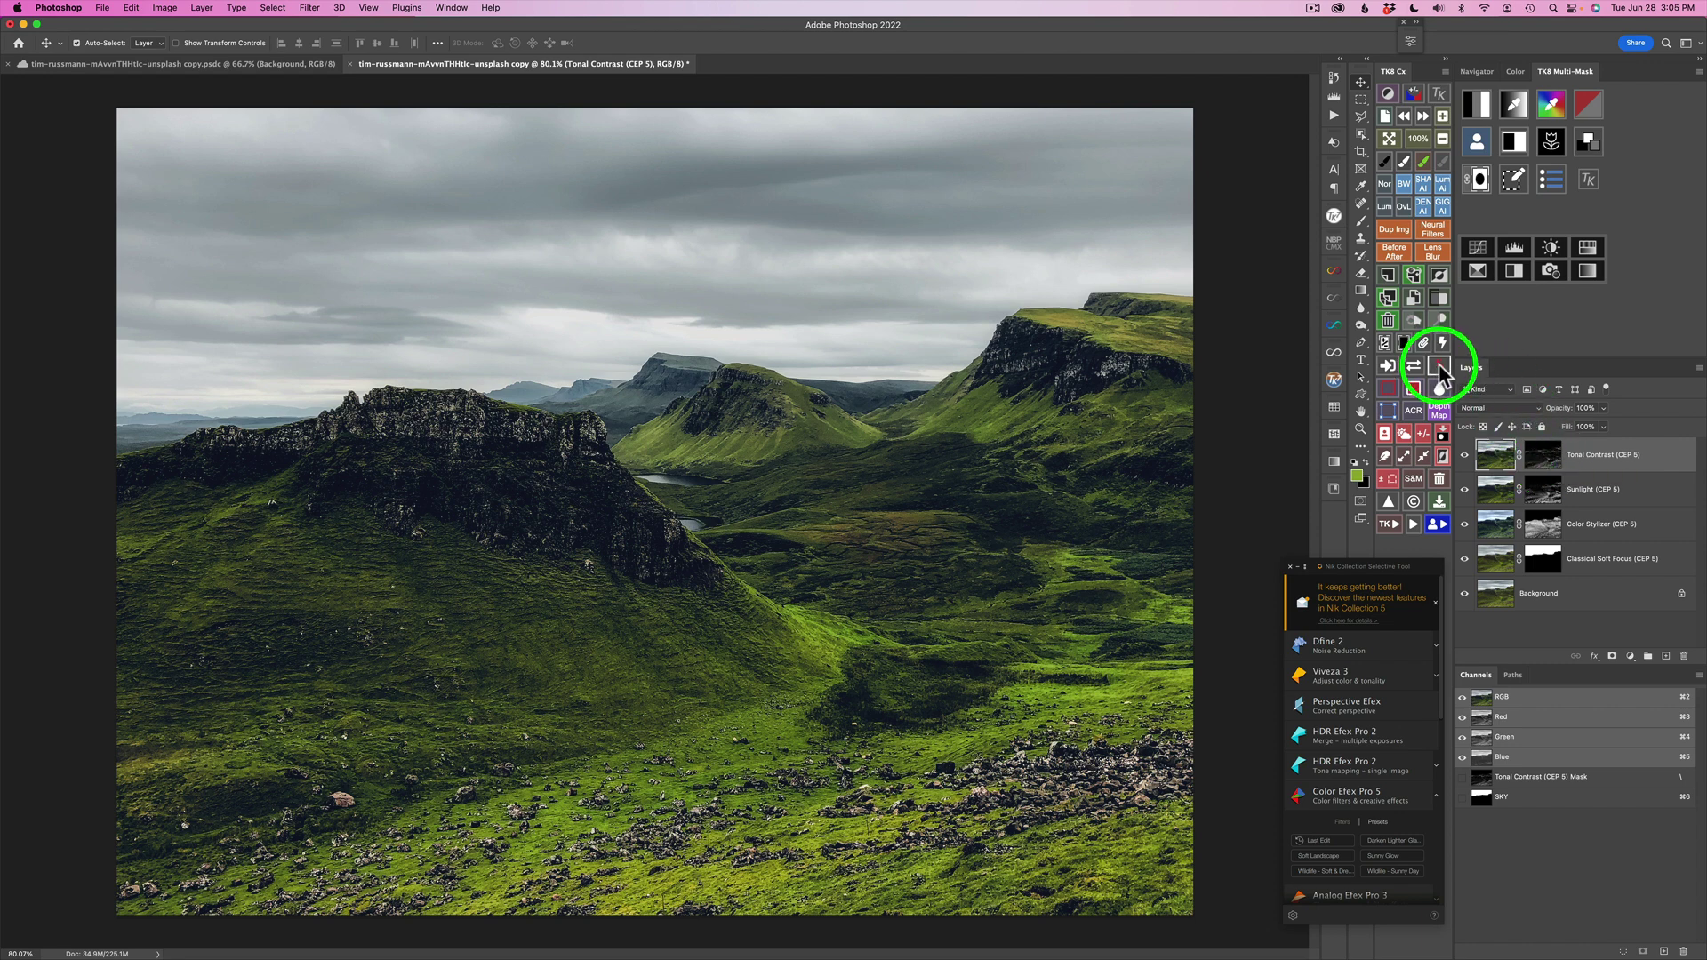
{"action": "left_click", "coordinate": [1438, 365]}
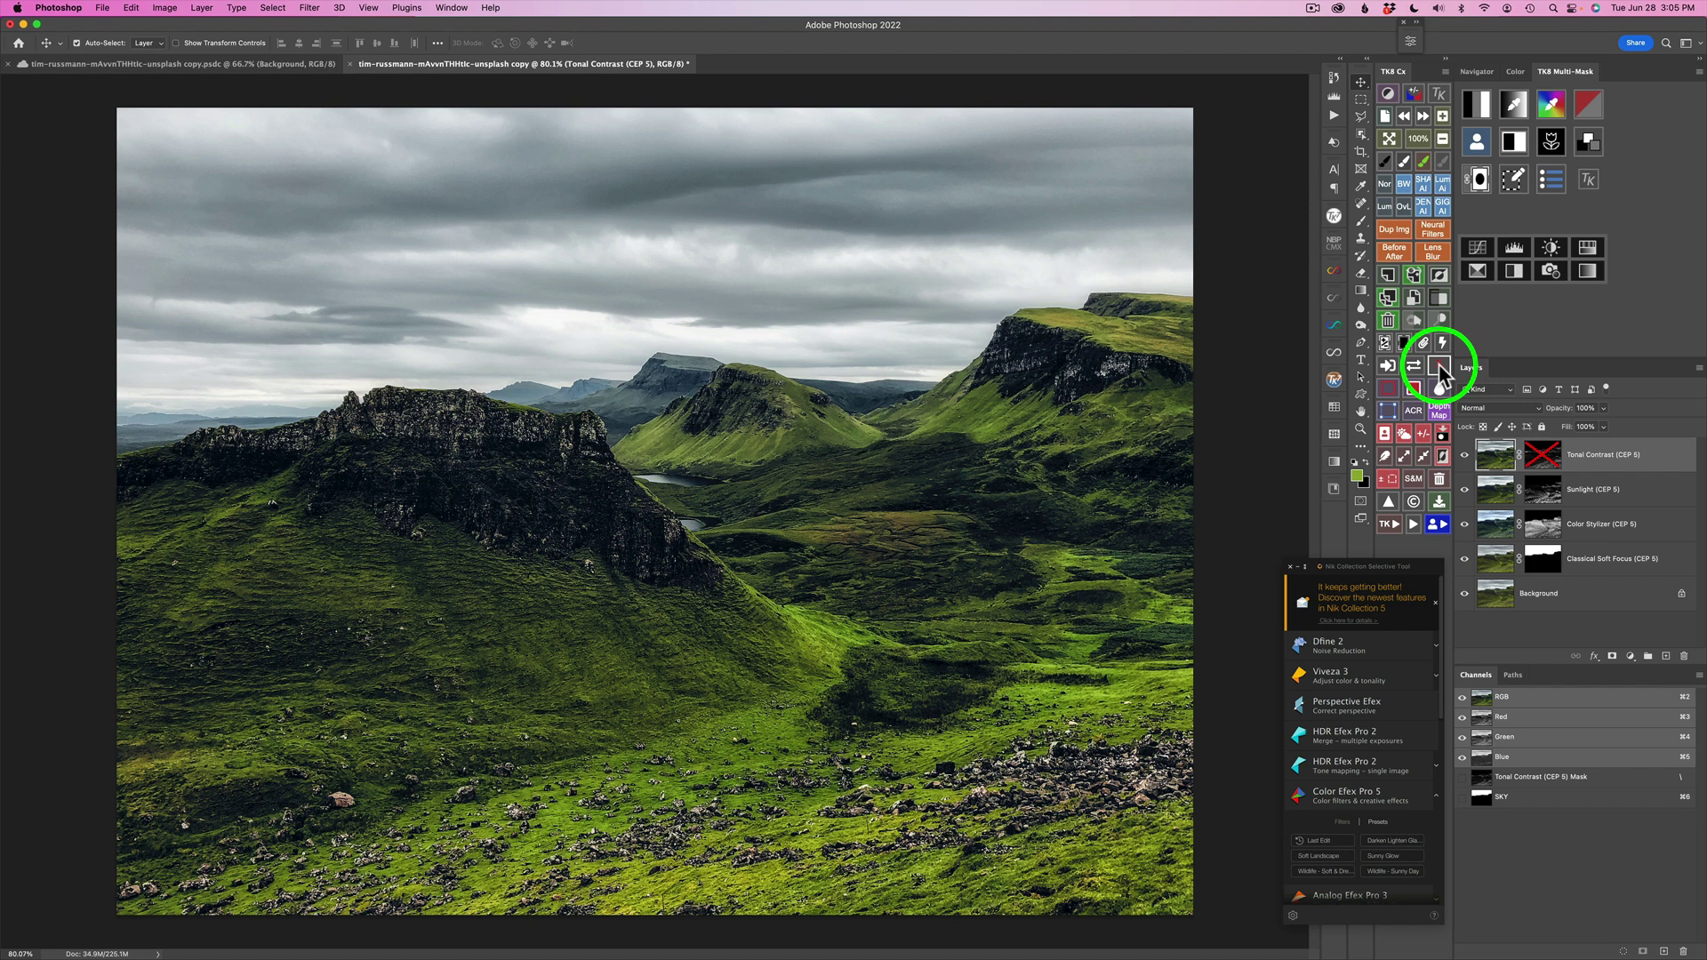
{"action": "left_click", "coordinate": [1438, 364]}
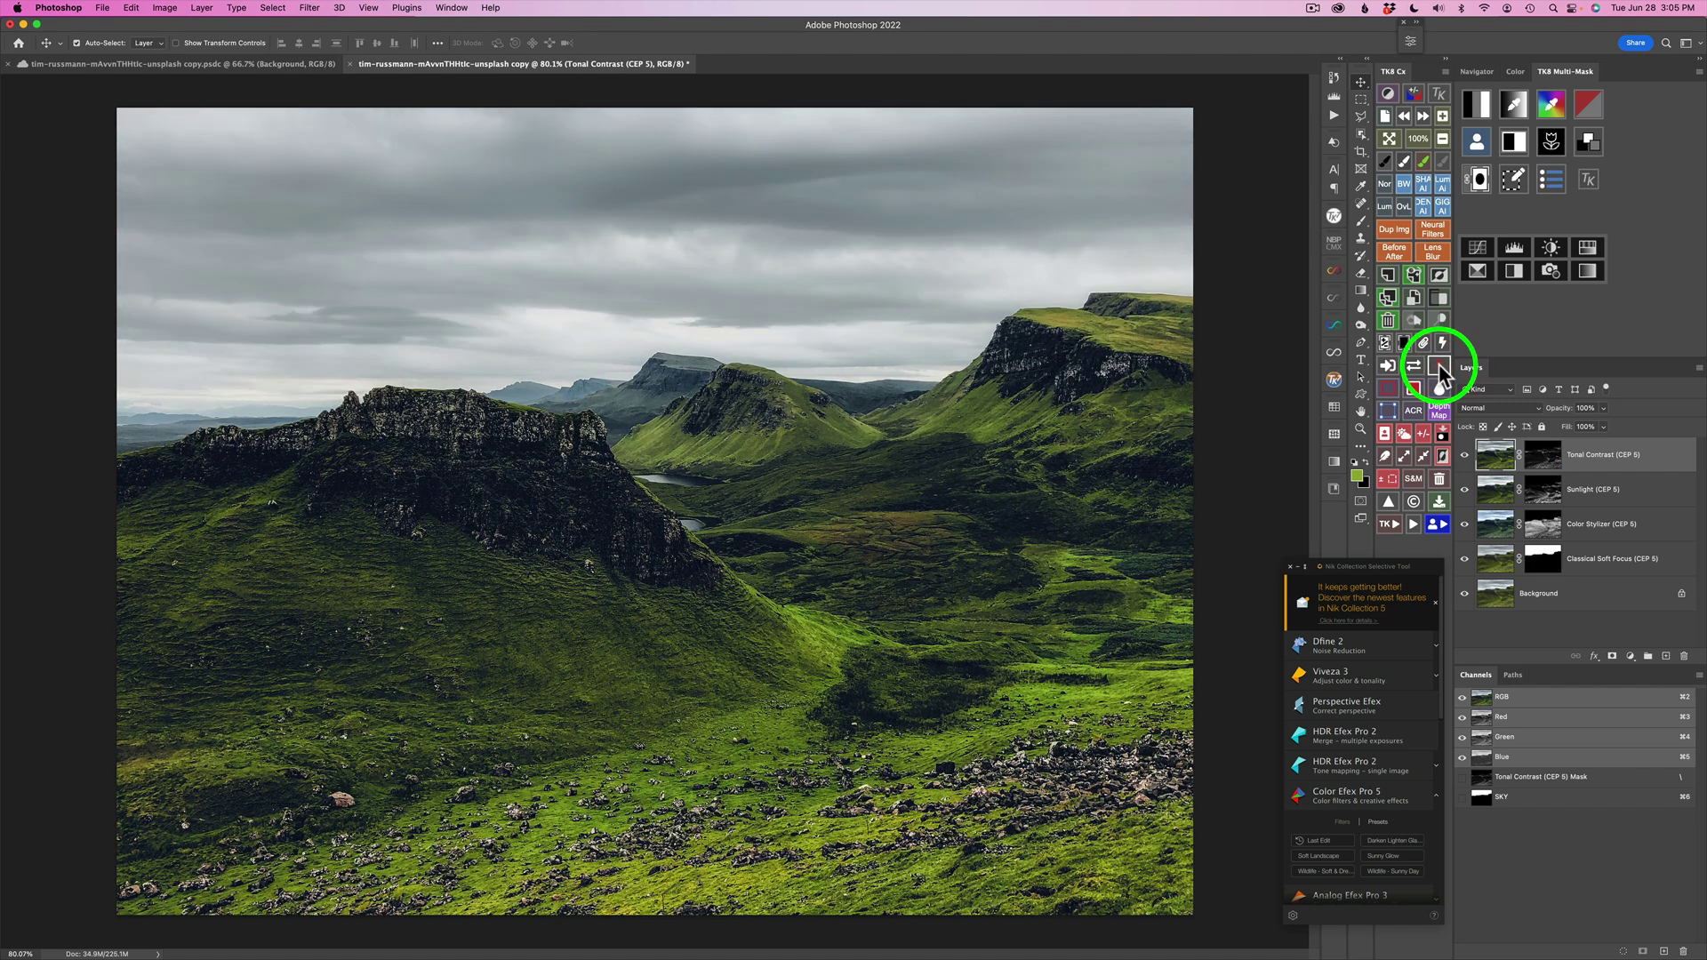
{"action": "left_click", "coordinate": [1464, 456]}
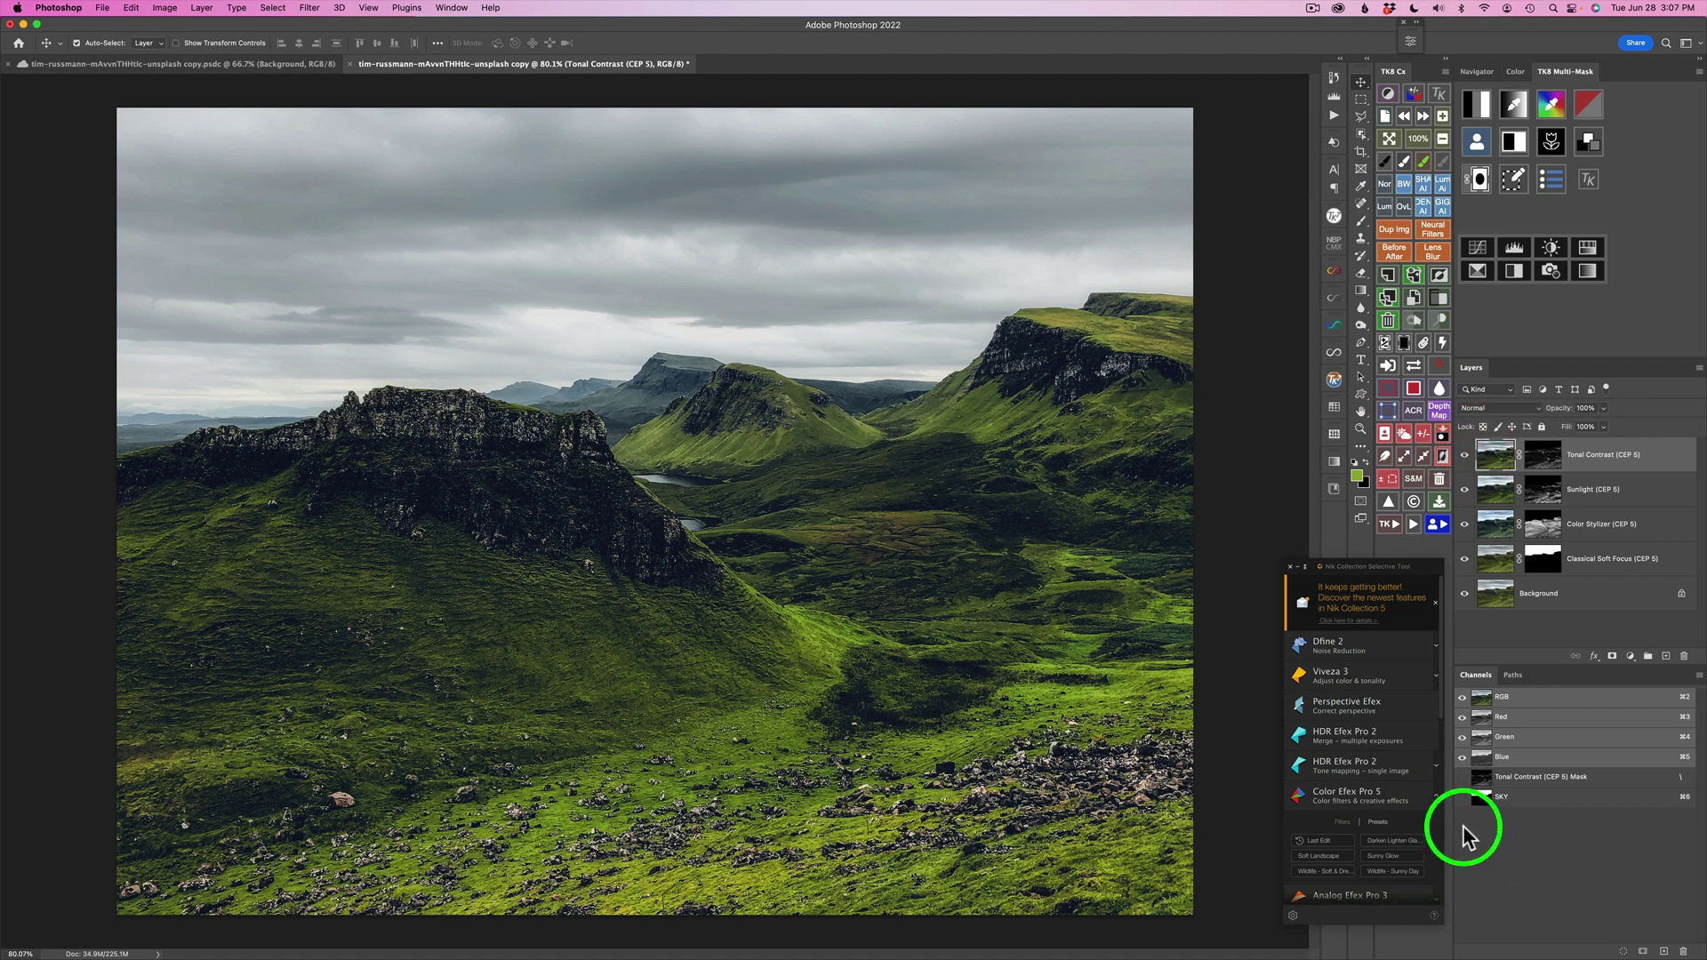
Step: Open the image in Color Efex Pro 5, apply ClearView at 54% intensity and compare the photo with the new layer hidden and shown
{"action": "left_click", "coordinate": [1346, 794]}
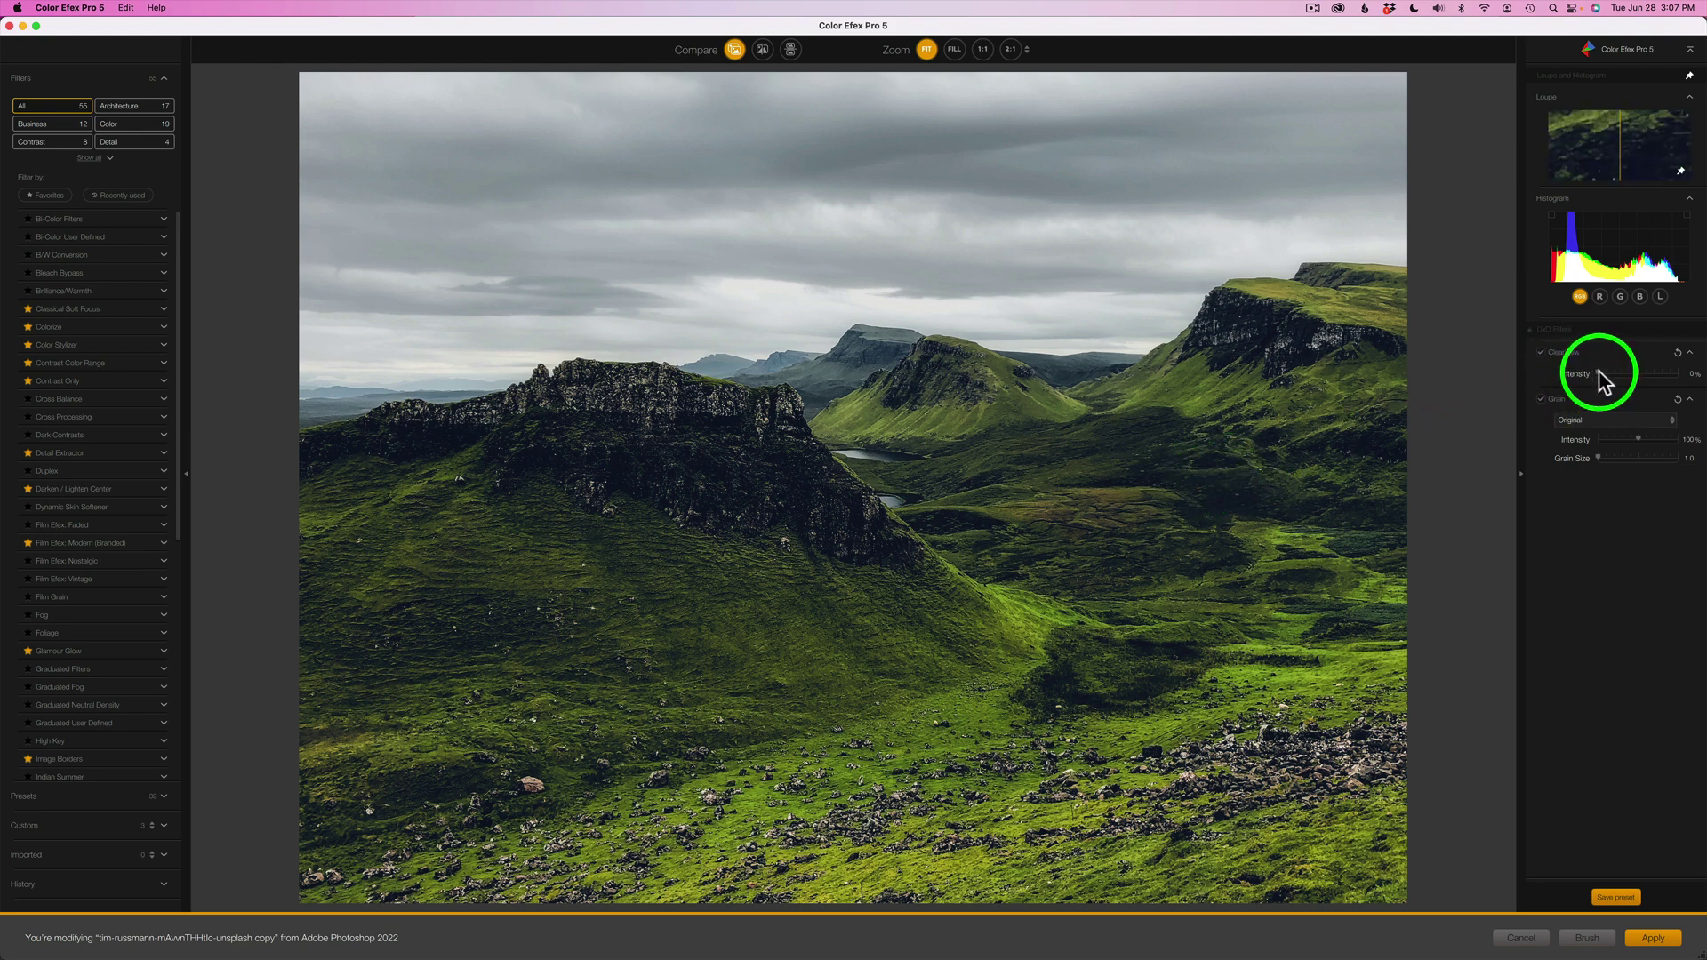
{"action": "left_click_drag", "start_coordinate": [1600, 377], "coordinate": [1642, 374]}
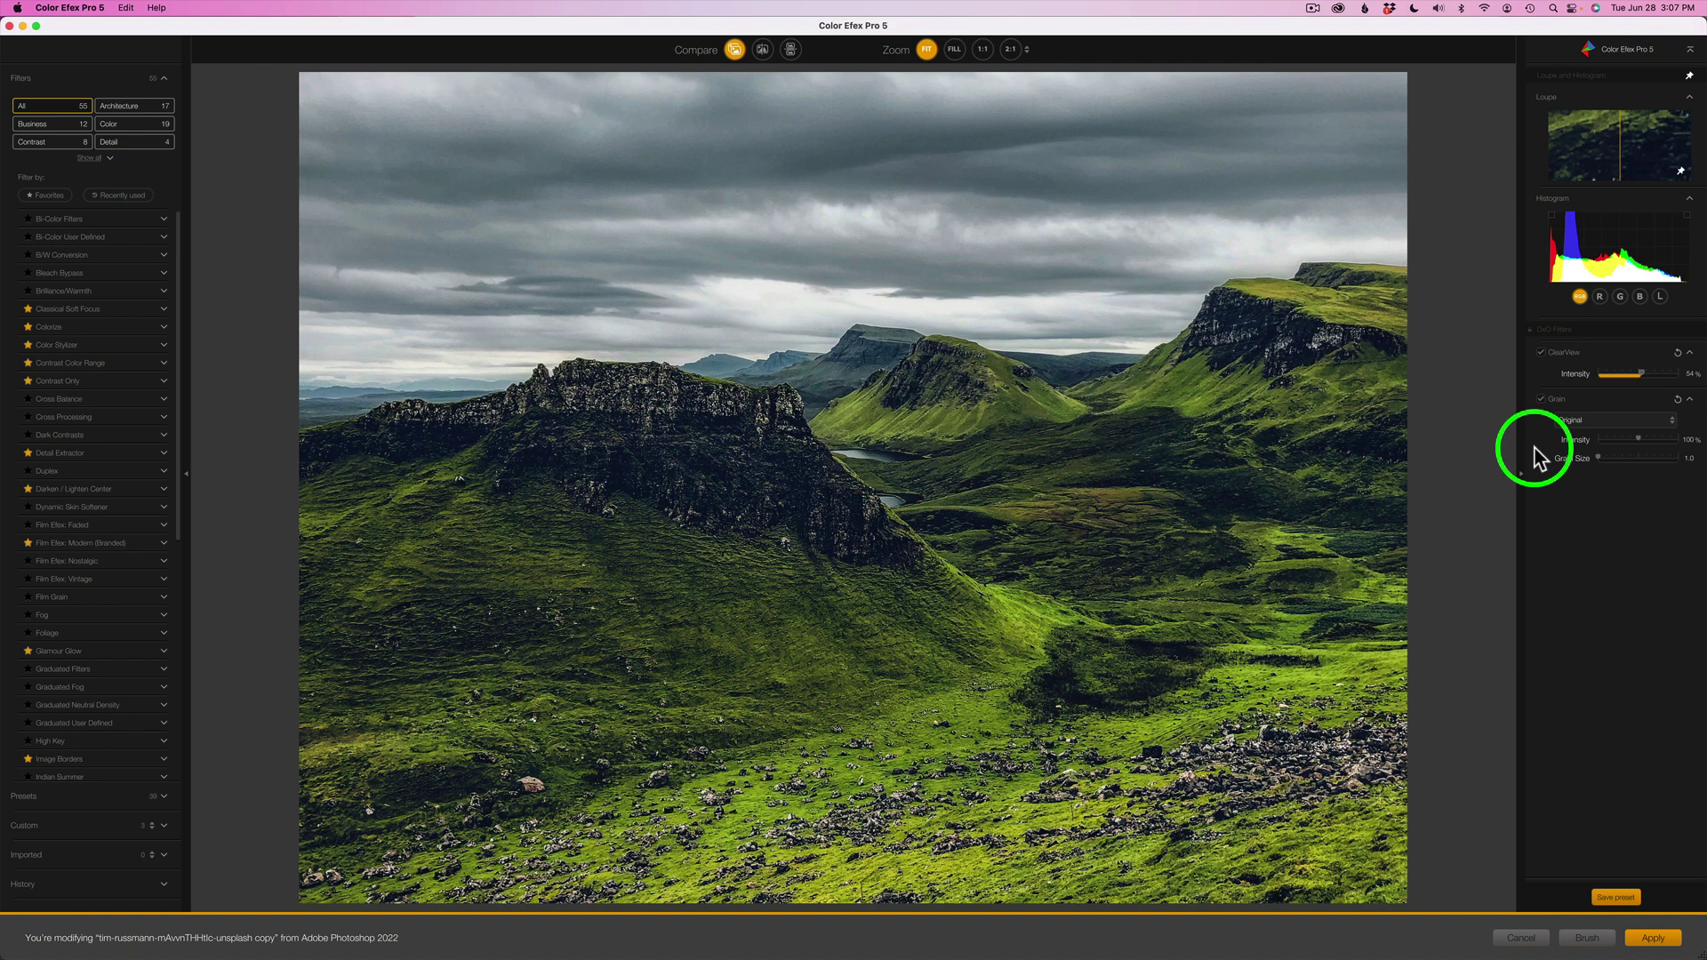
{"action": "left_click", "coordinate": [1653, 938]}
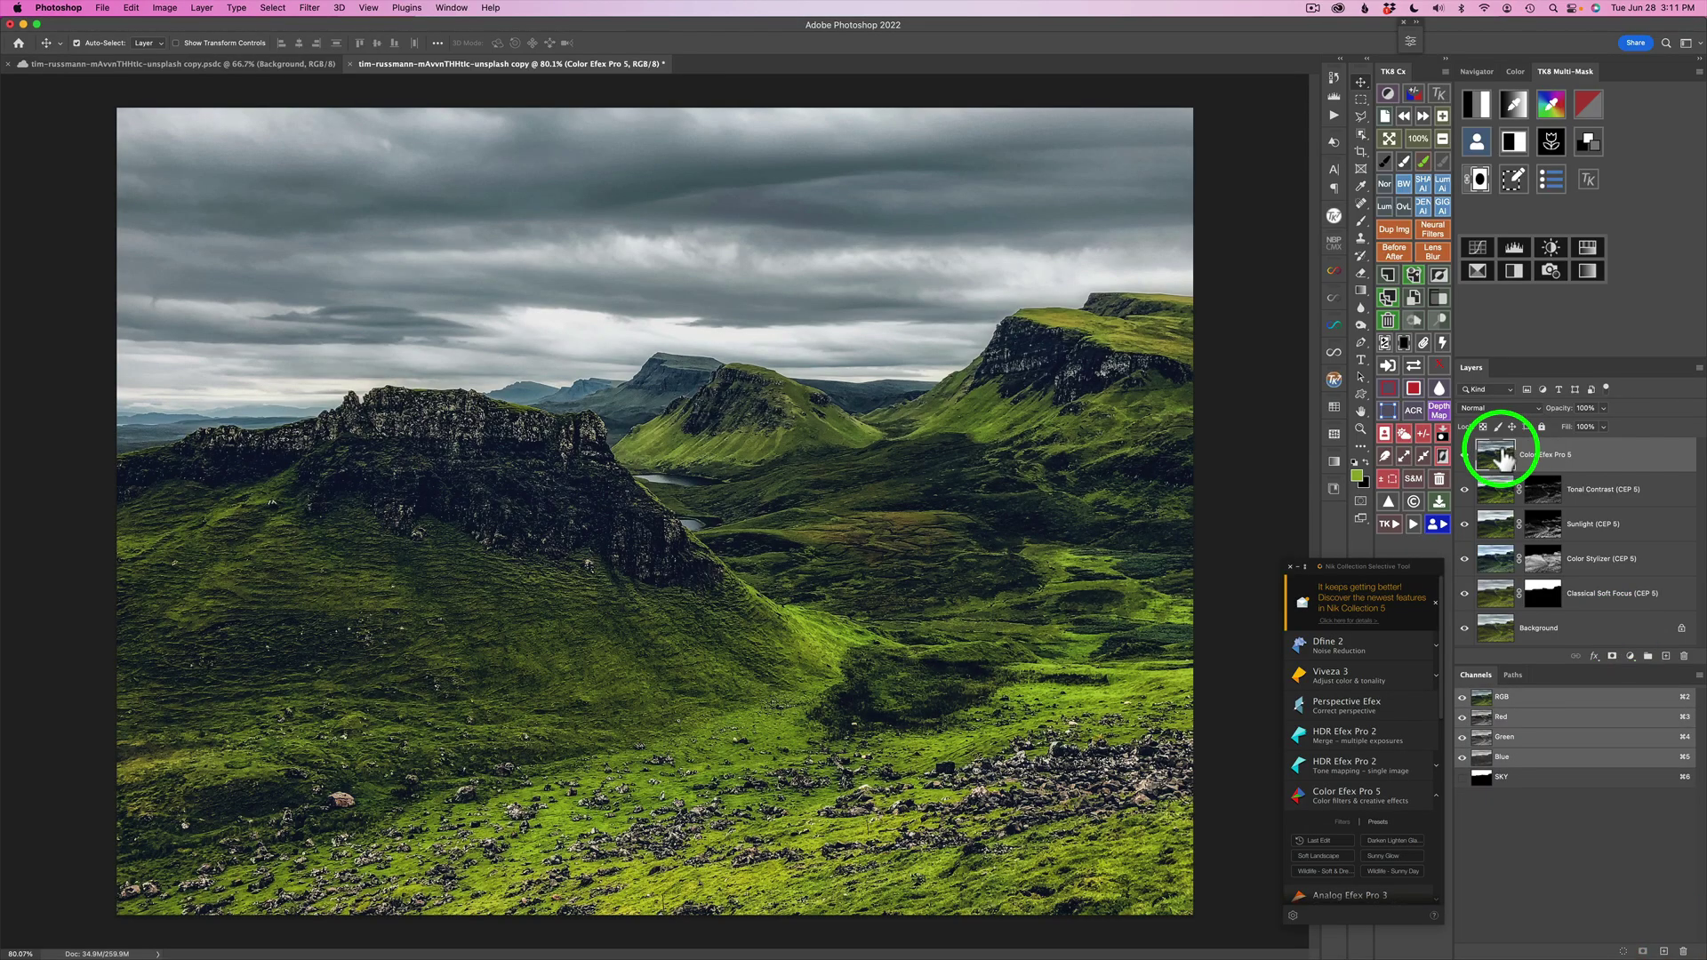
{"action": "left_click", "coordinate": [1464, 455]}
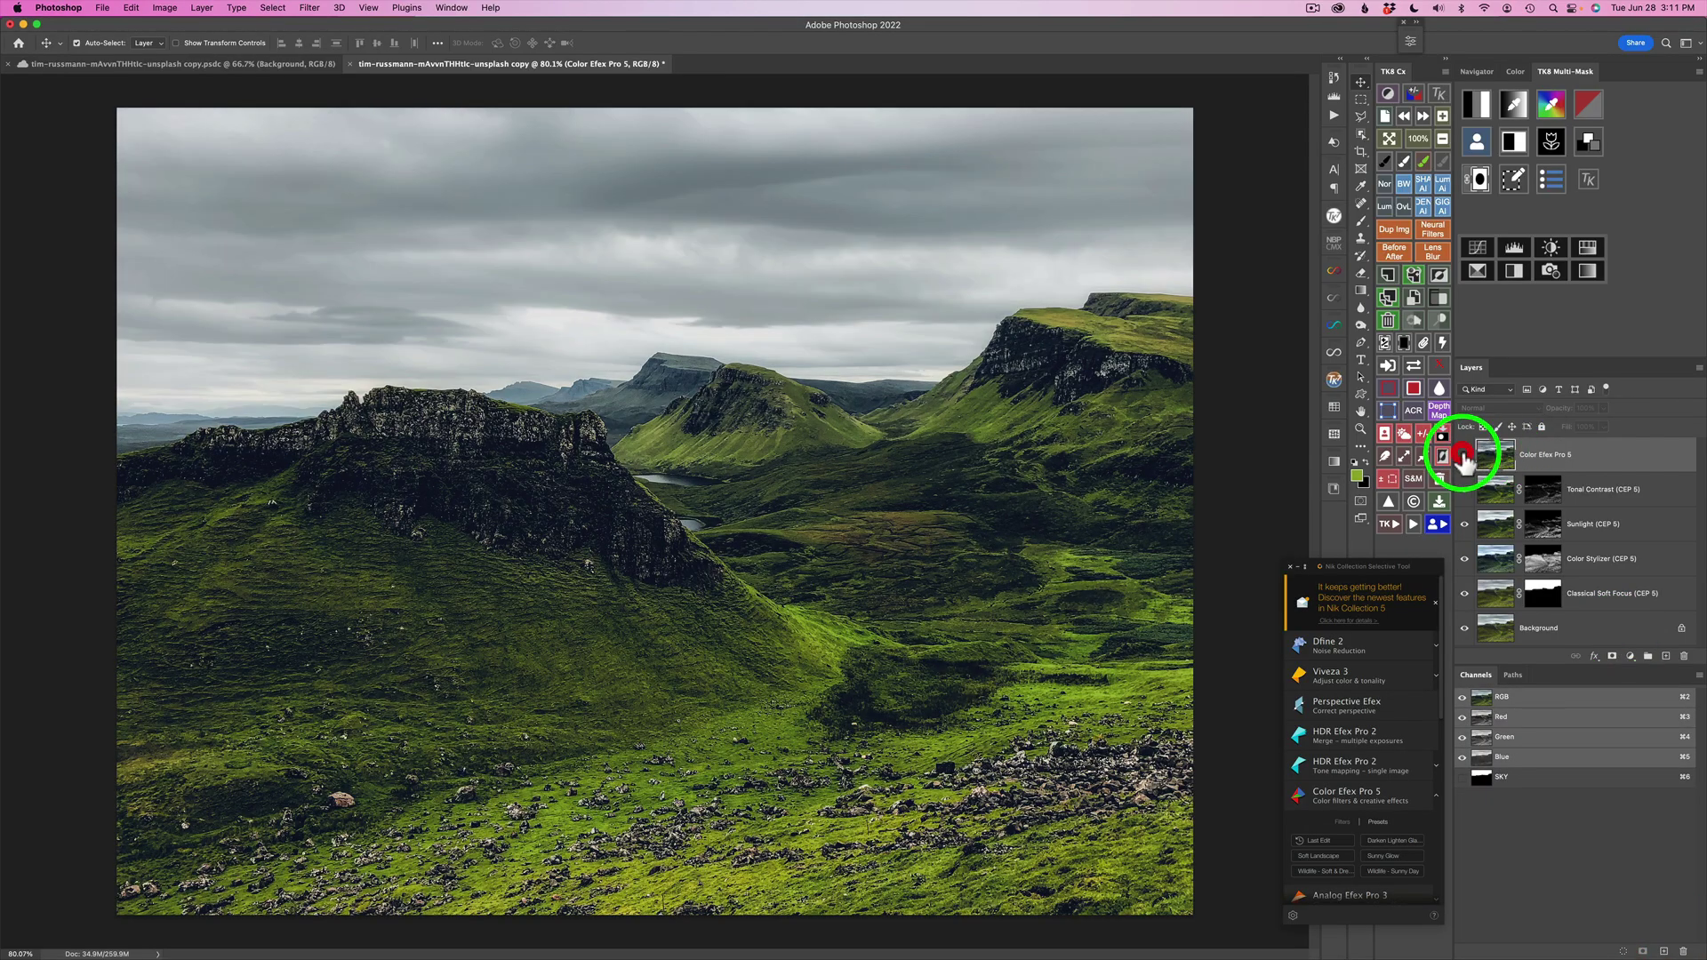
{"action": "left_click", "coordinate": [1465, 455]}
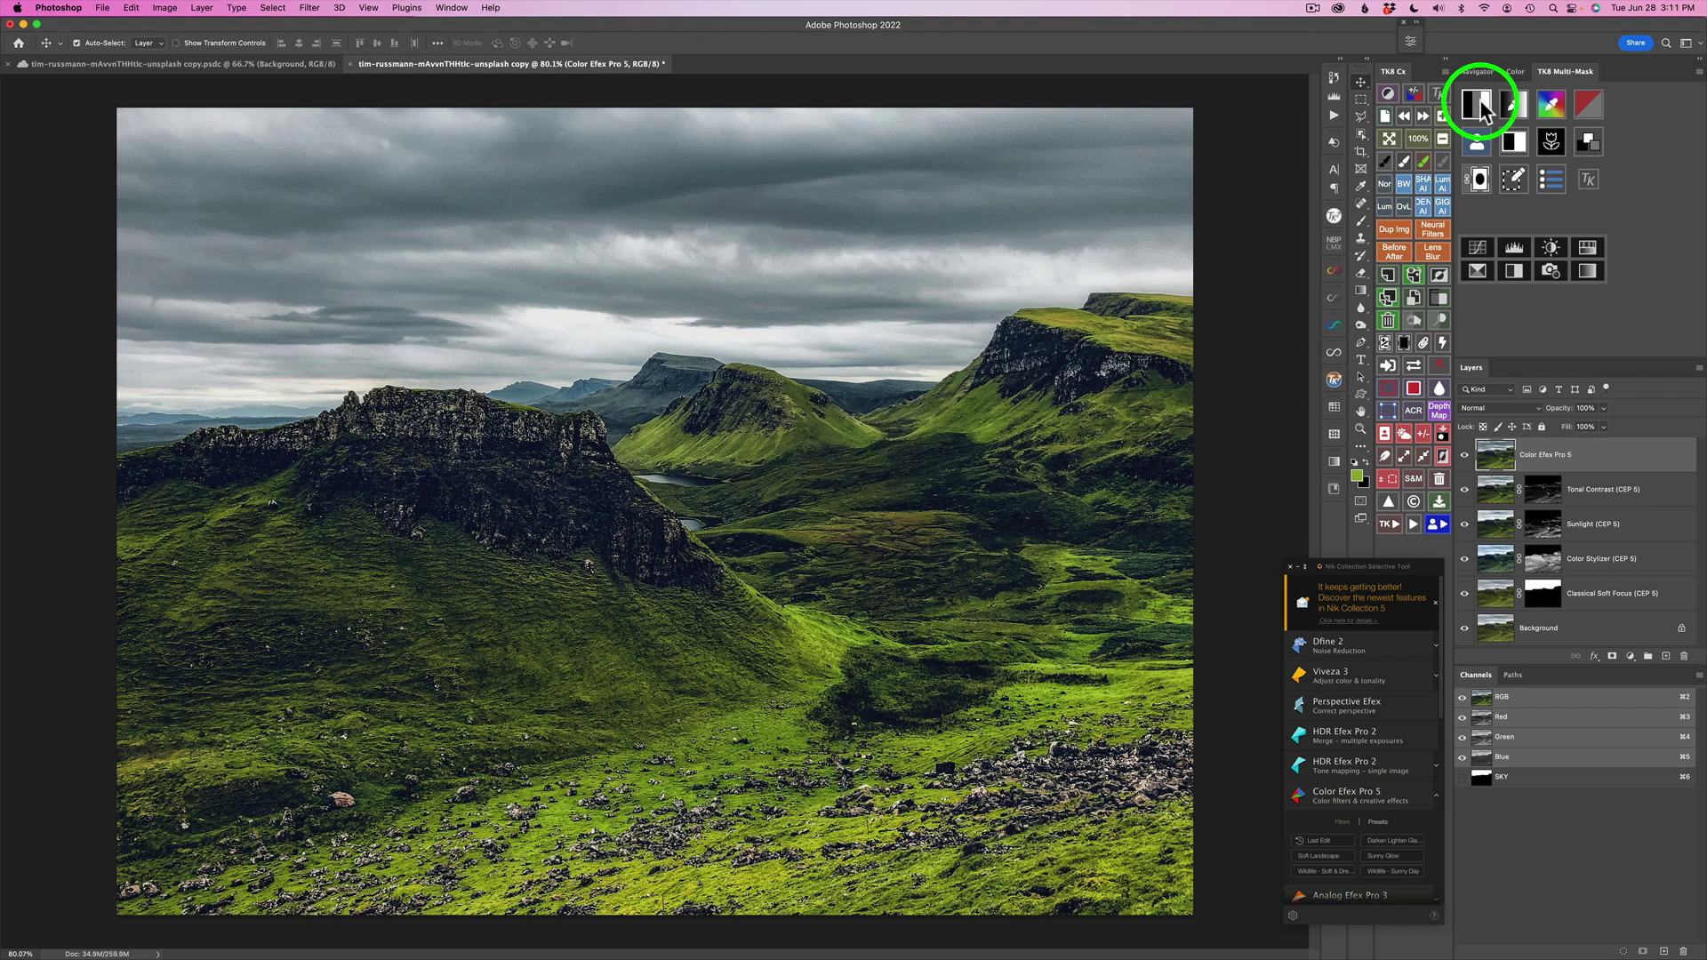
Step: Create a luminosity mask of the photo's midtones, previewing levels 1 and 2 and choosing the broad Midtones 3 mask
{"action": "left_click", "coordinate": [1477, 105]}
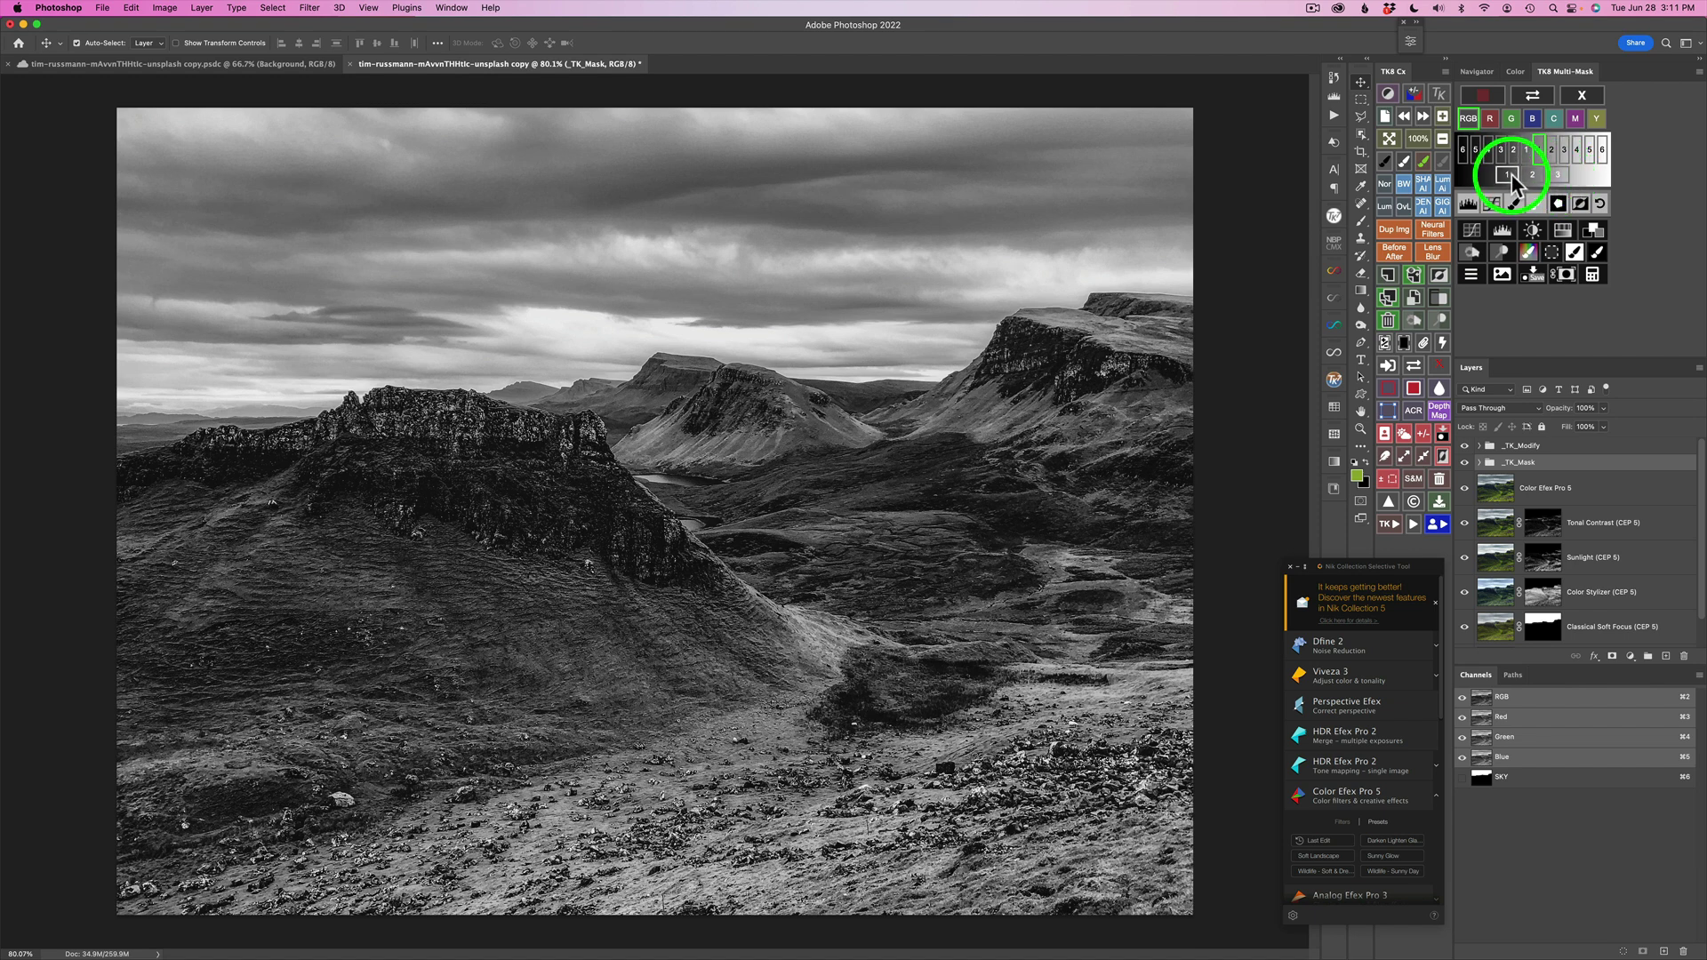
{"action": "left_click", "coordinate": [1507, 174]}
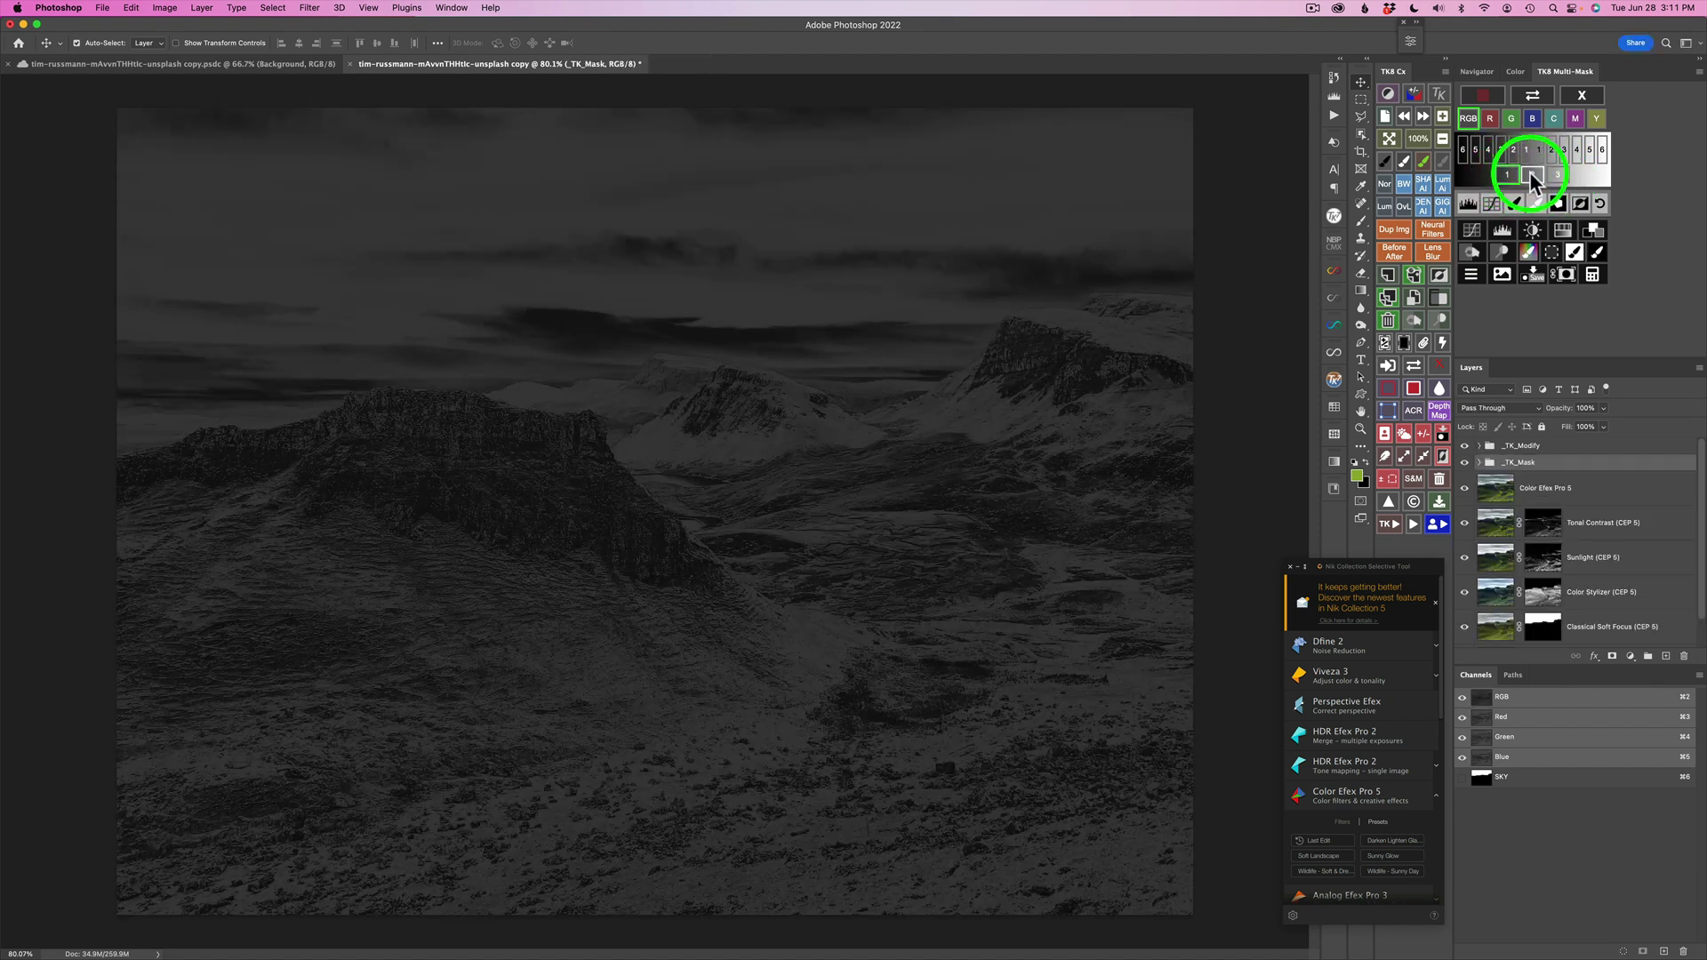
{"action": "left_click", "coordinate": [1532, 173]}
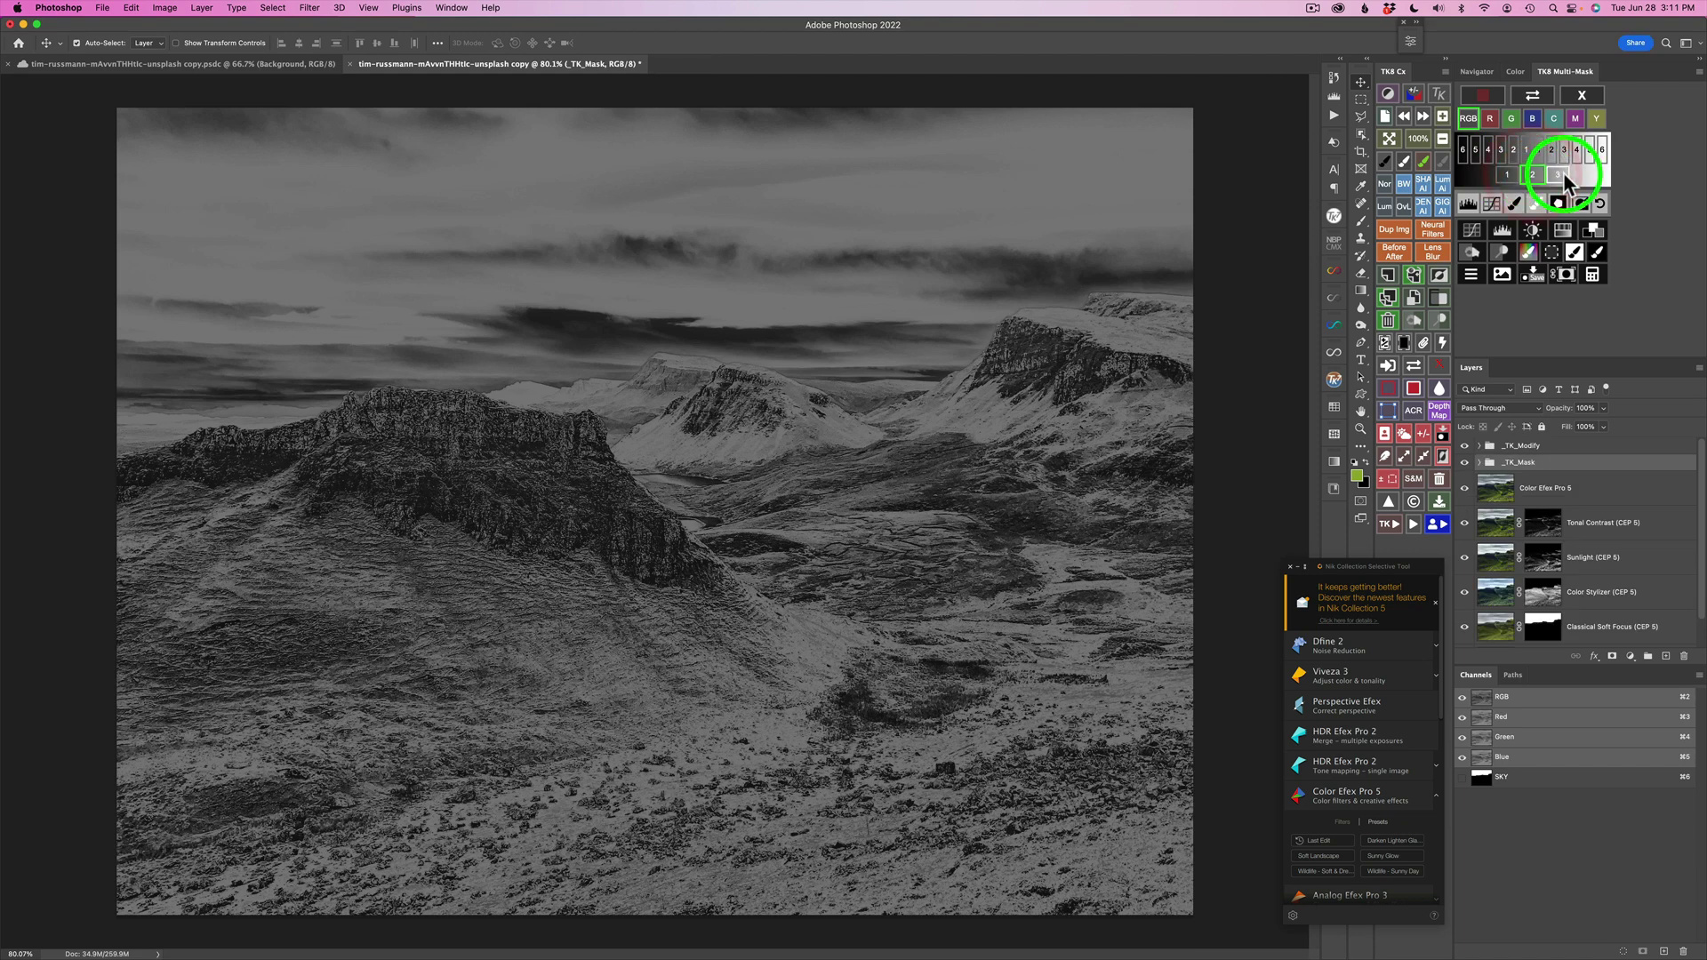
{"action": "left_click", "coordinate": [1559, 173]}
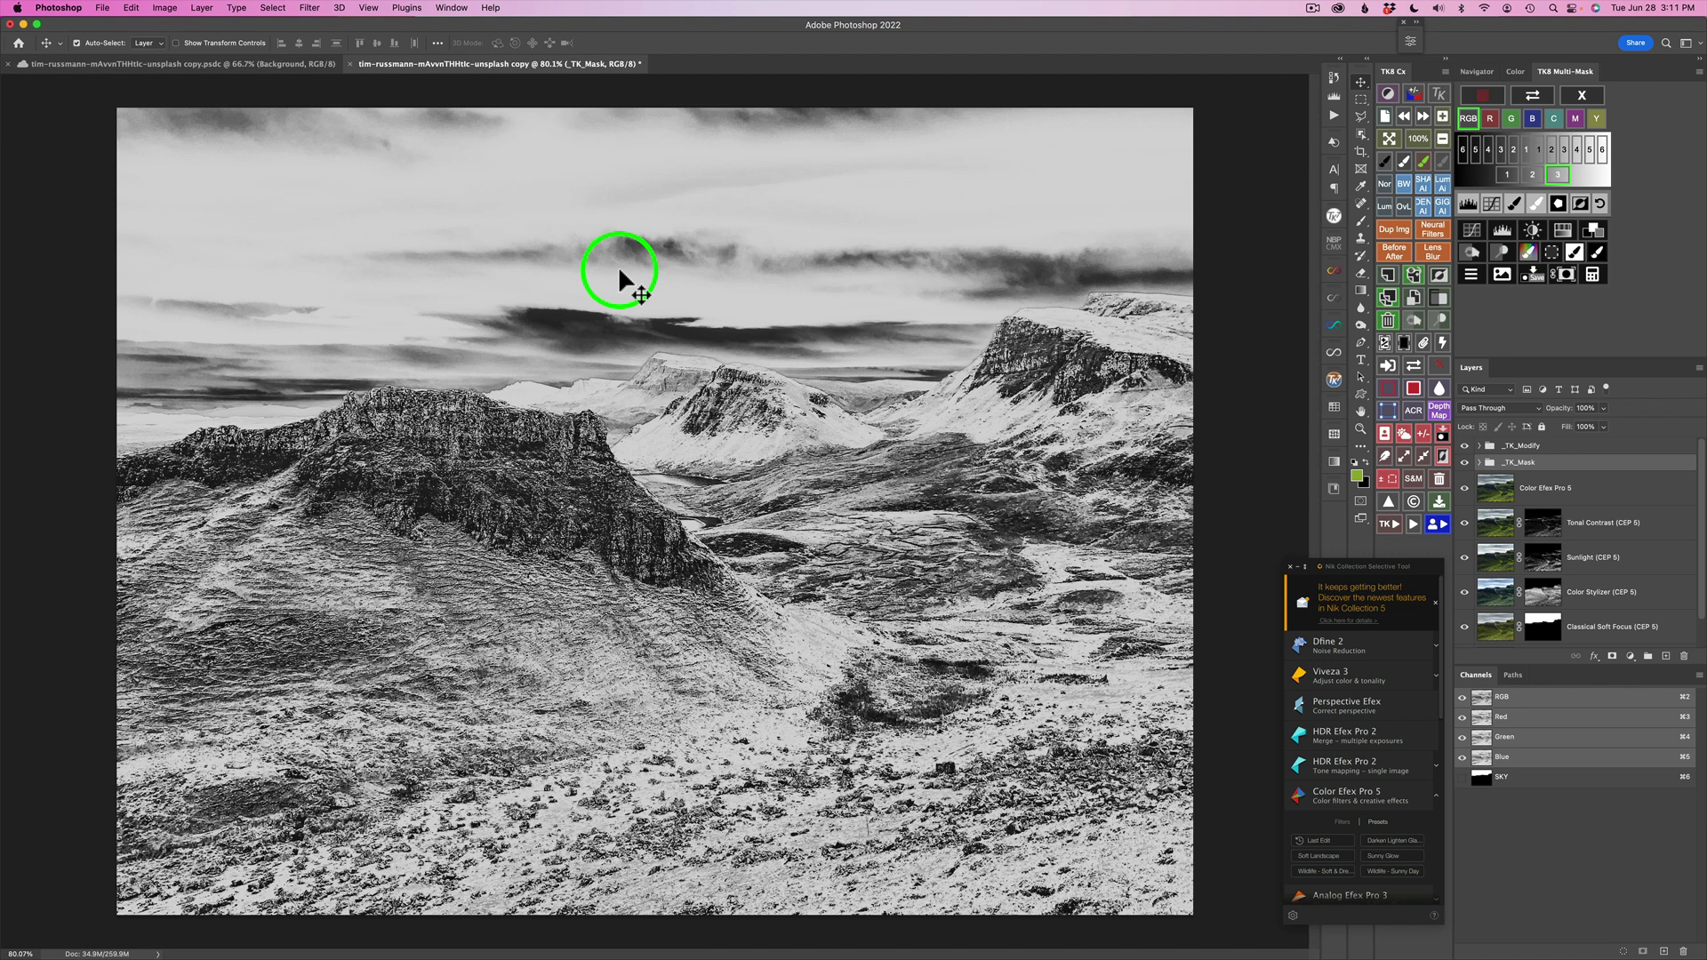
Step: Subtract the saved SKY channel from the midtone mask with the mask calculator and apply the result as the Color Efex Pro 5 layer's mask
{"action": "left_click", "coordinate": [1593, 275]}
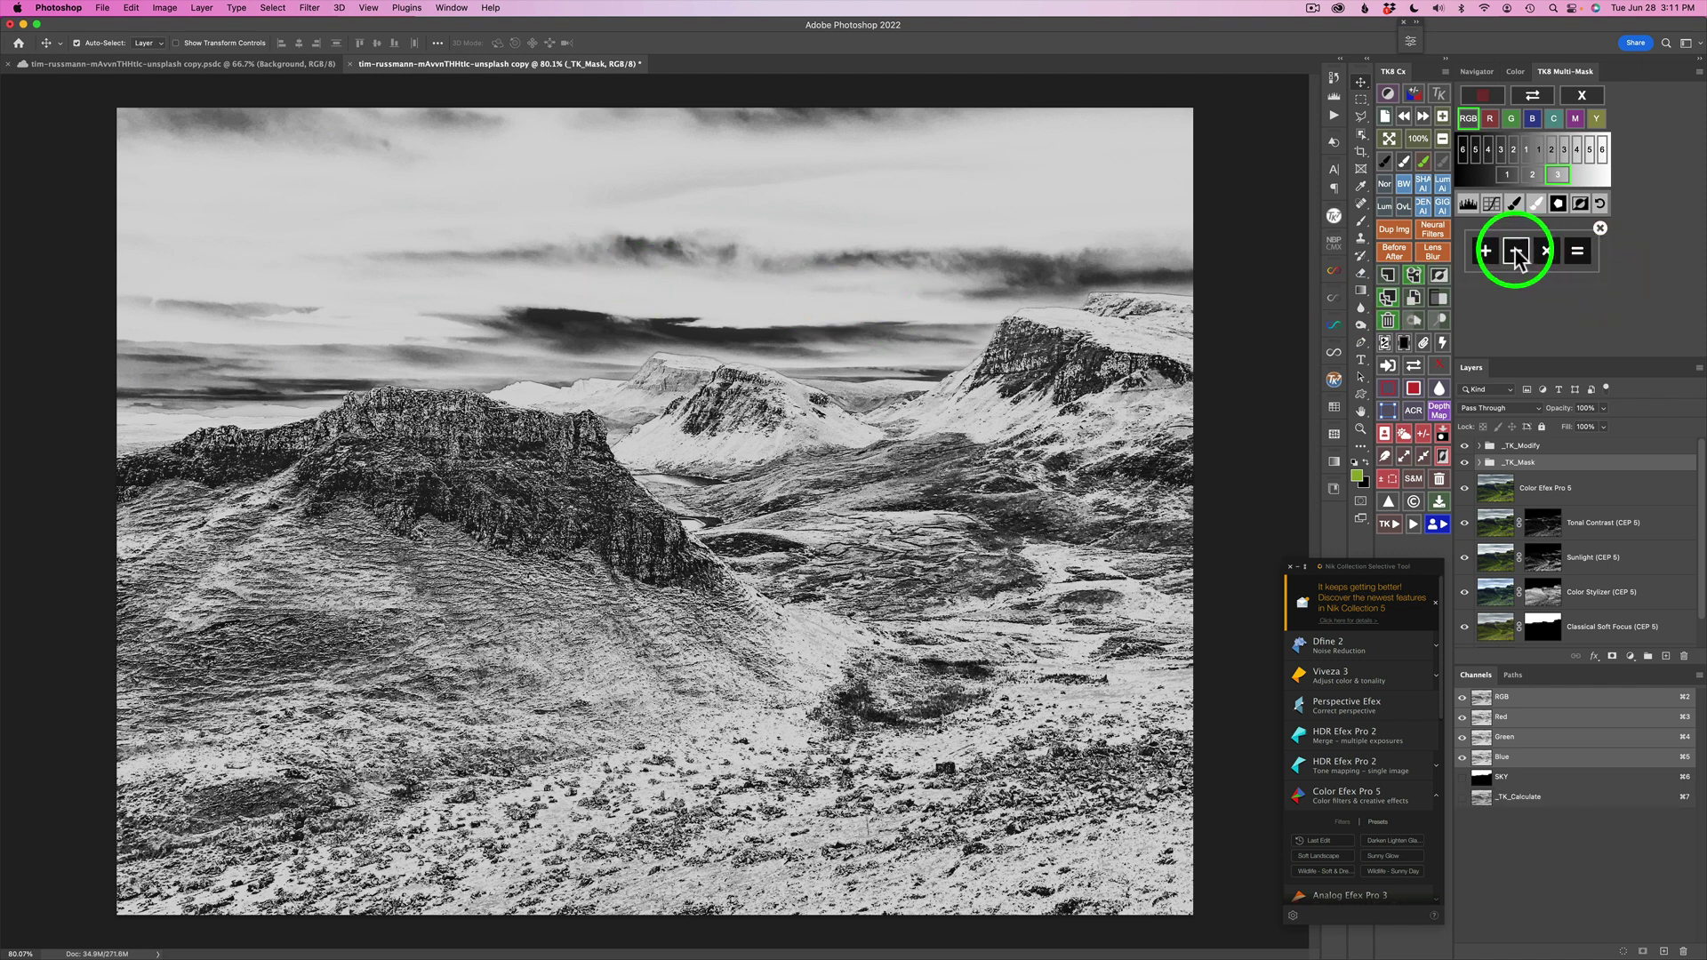
{"action": "left_click", "coordinate": [1517, 258]}
{"action": "left_click", "coordinate": [1585, 94]}
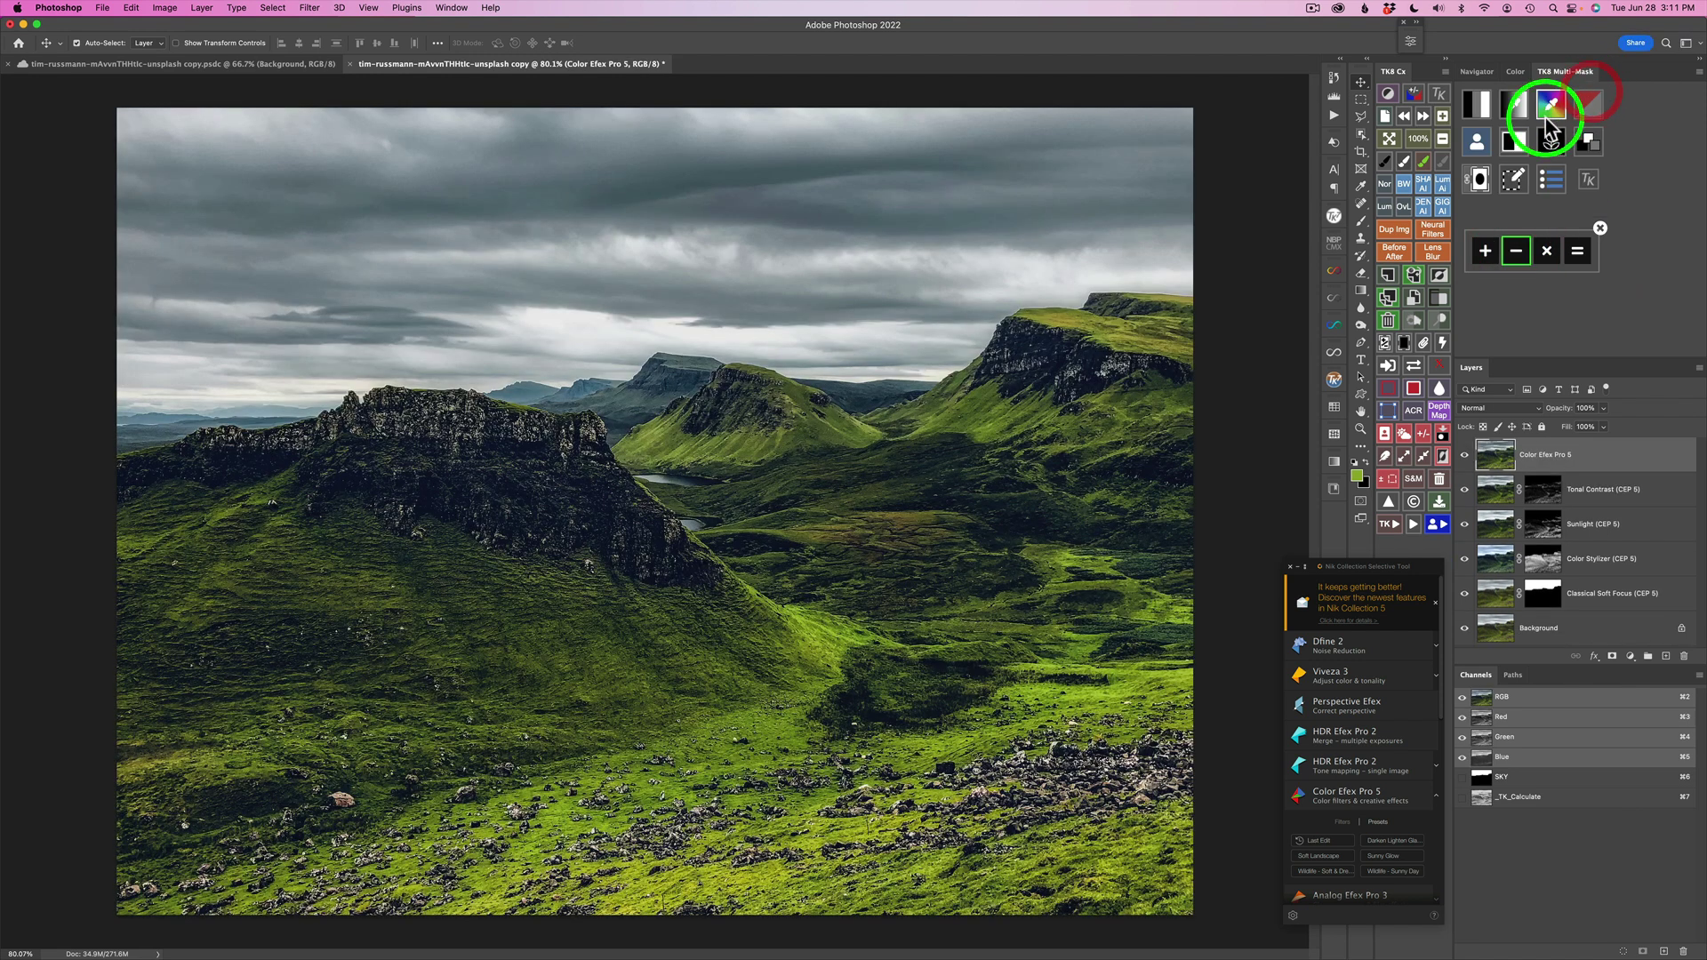
{"action": "left_click", "coordinate": [1479, 139]}
{"action": "left_click", "coordinate": [1480, 95]}
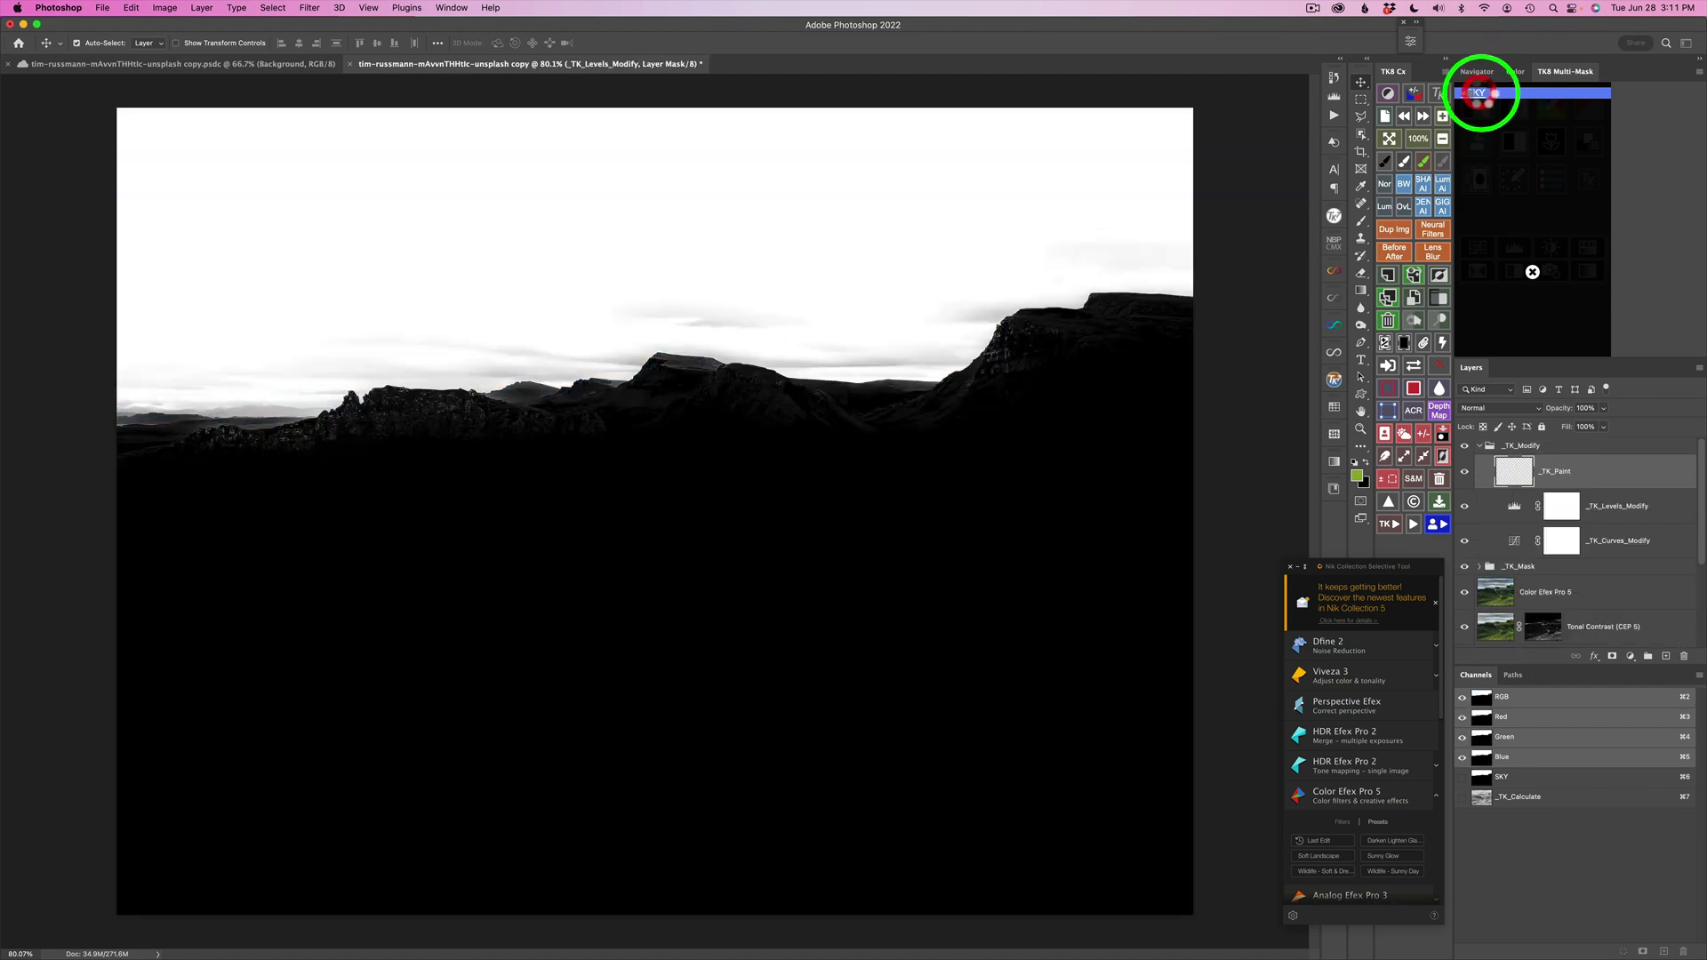
{"action": "left_click", "coordinate": [1576, 253]}
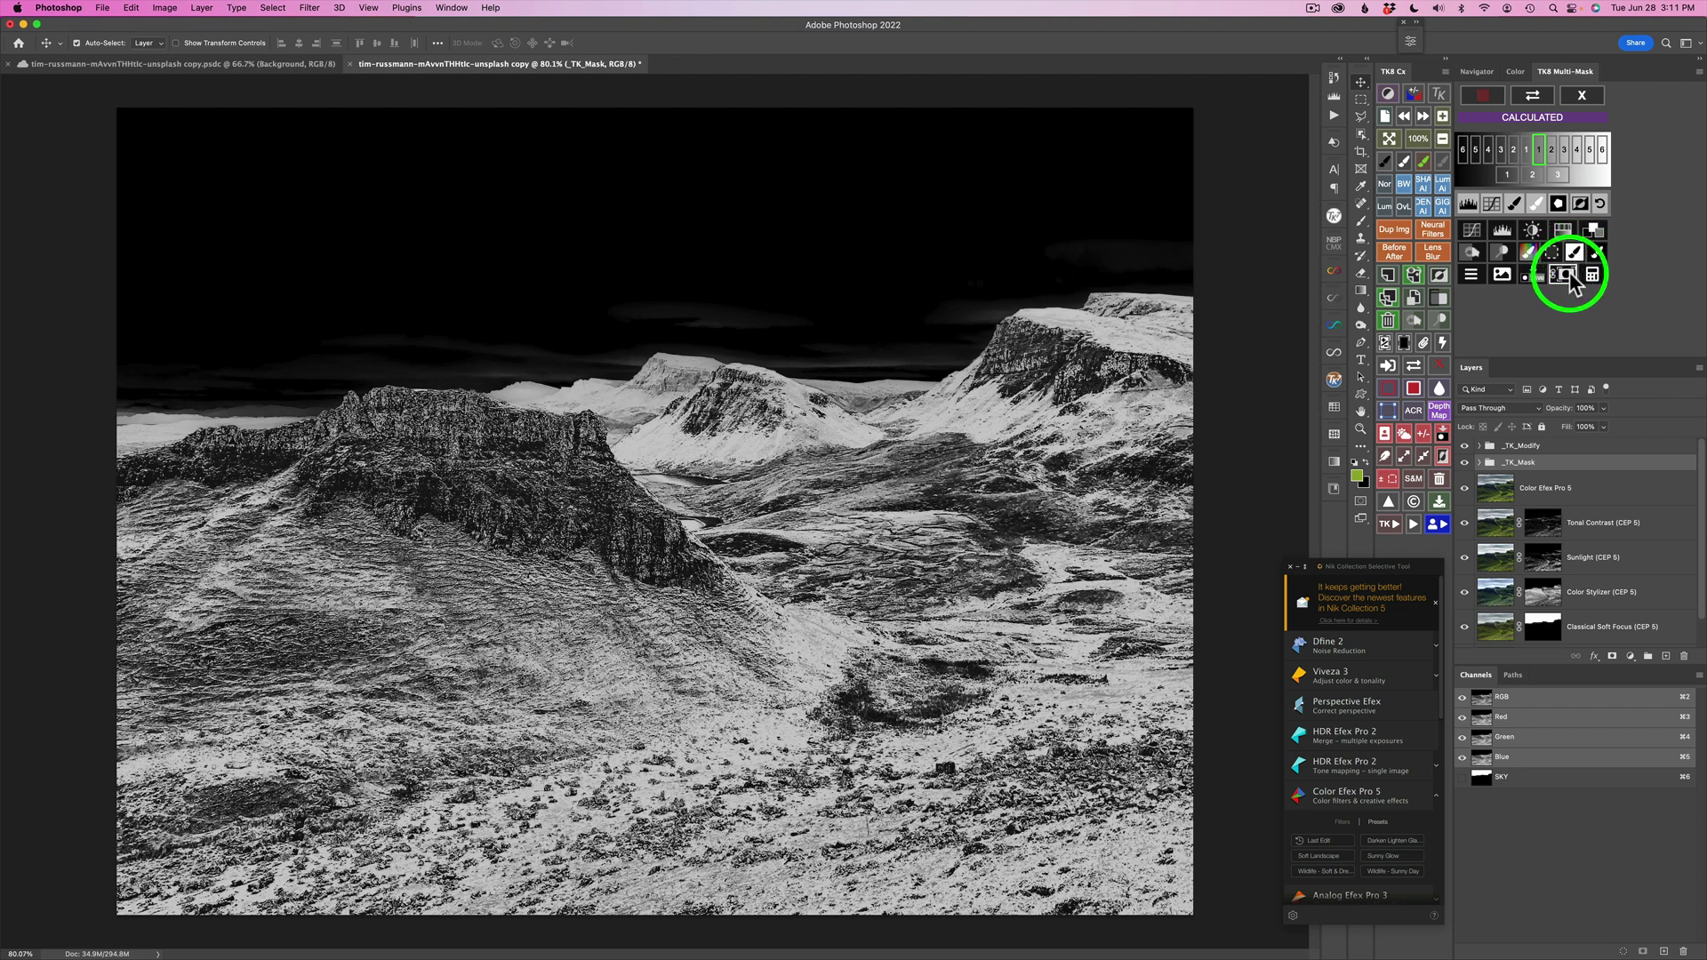
{"action": "left_click", "coordinate": [1566, 276]}
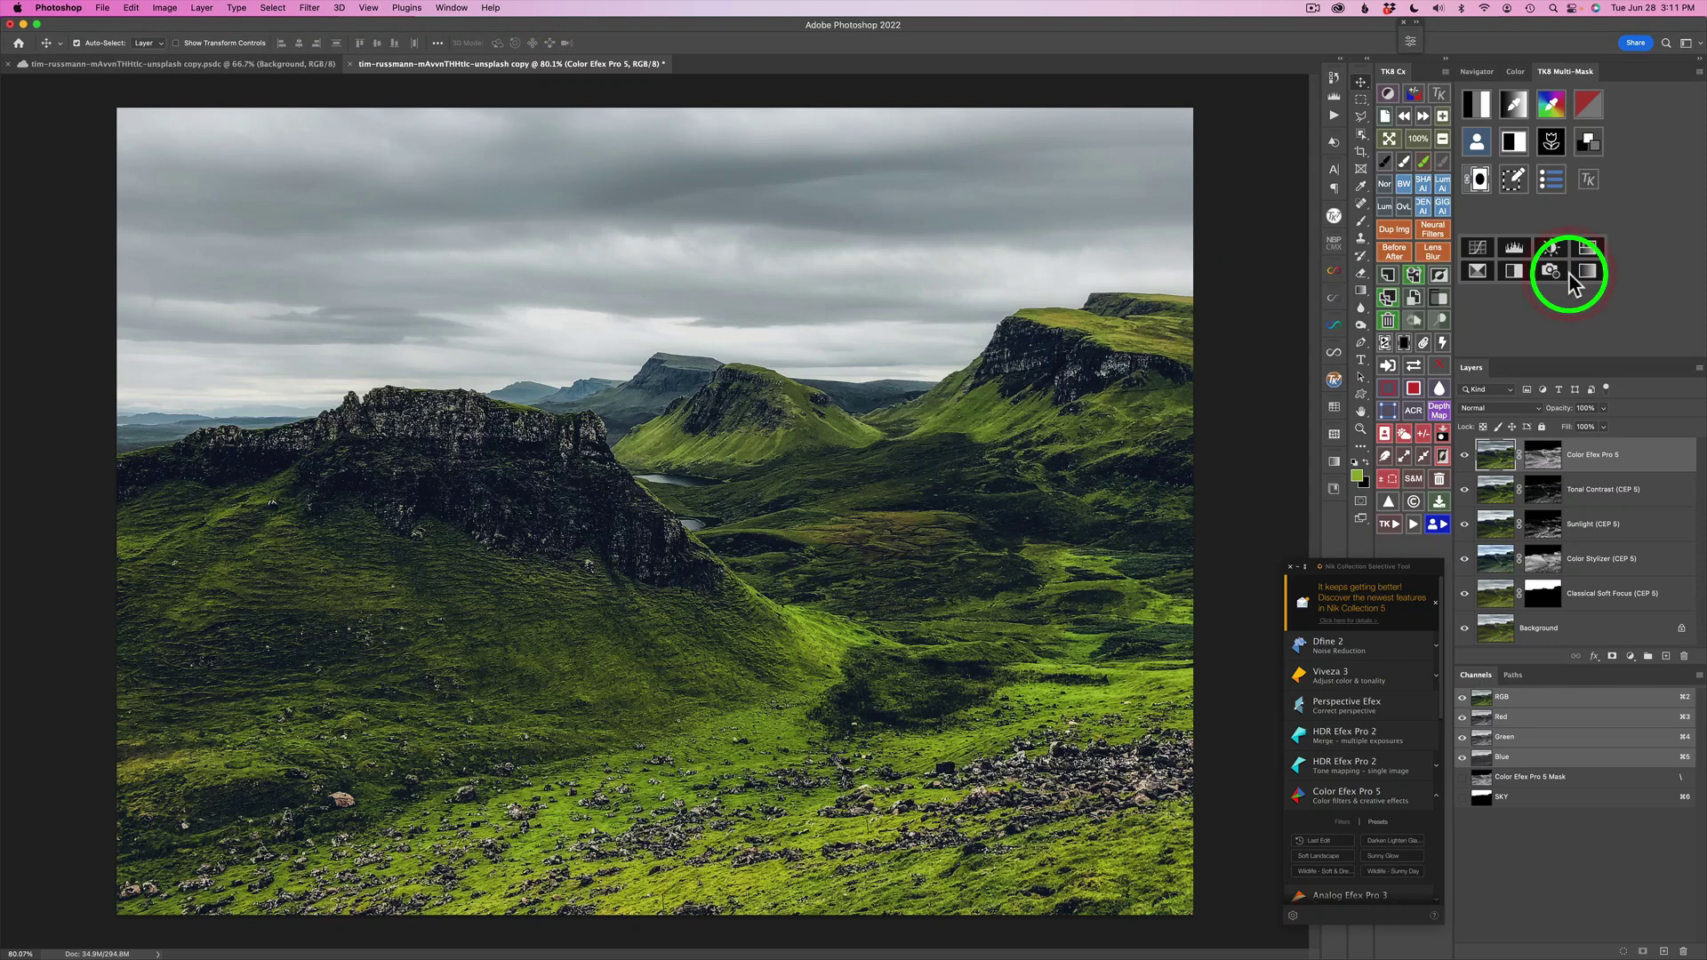
Step: Compare the photo with the masked Color Efex Pro 5 layer hidden and shown, and check the whole edit before and after
{"action": "left_click", "coordinate": [1464, 456]}
{"action": "left_click", "coordinate": [1464, 456]}
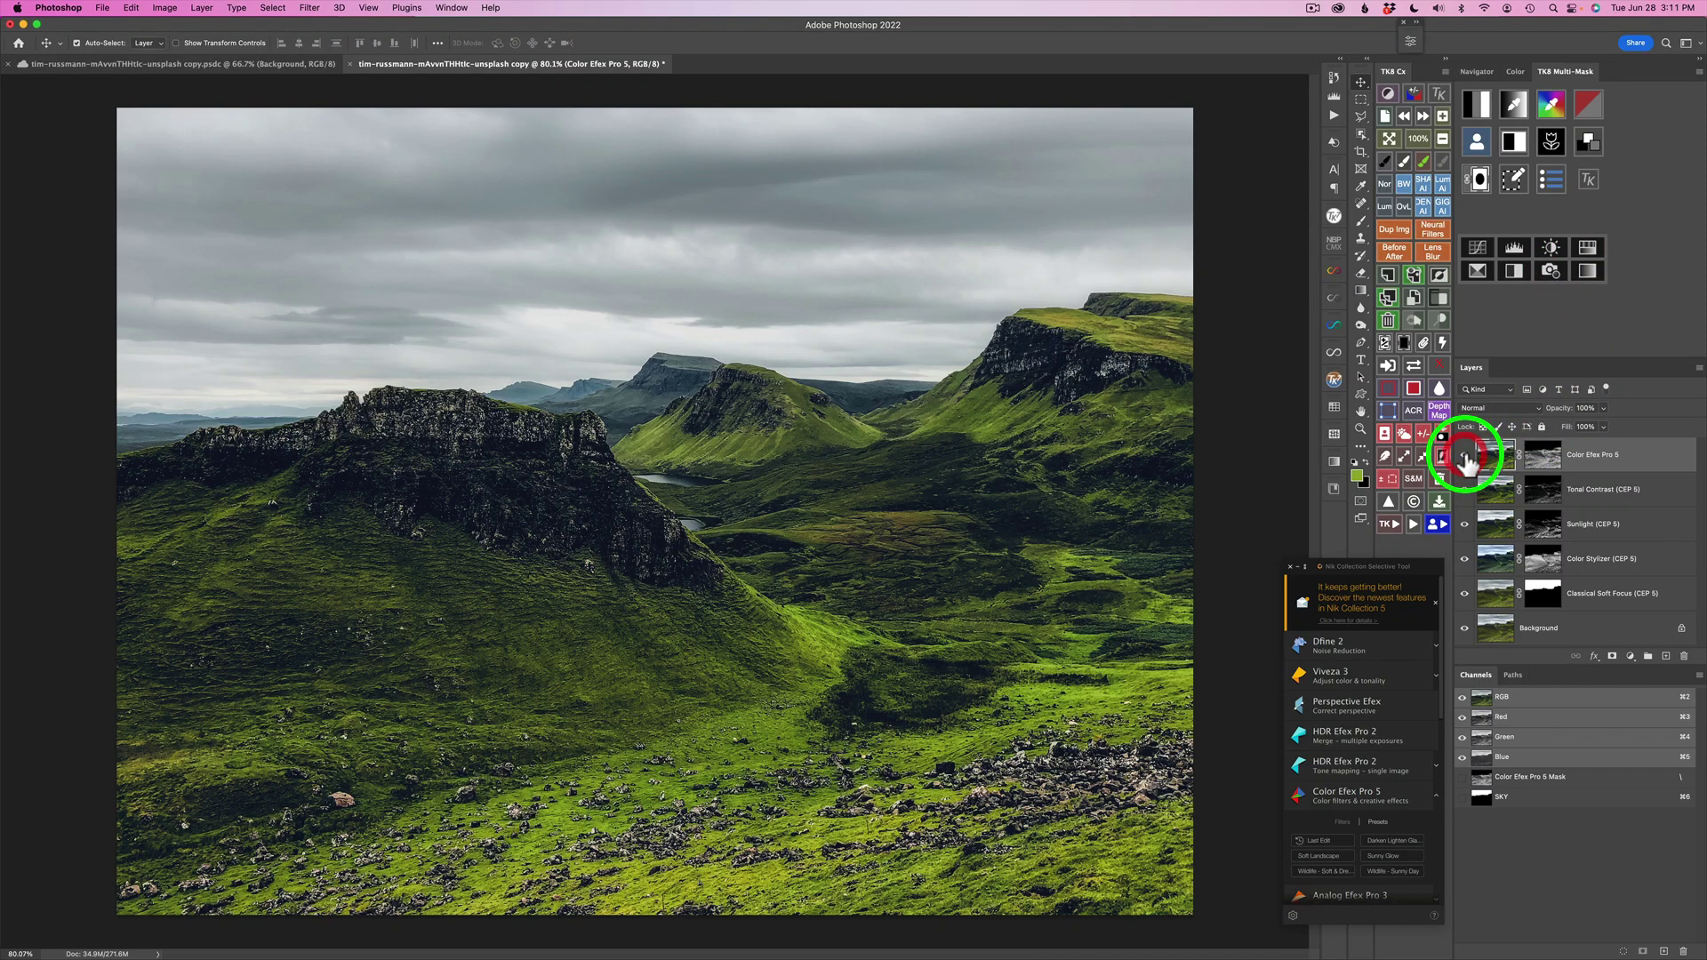
{"action": "left_click", "coordinate": [1464, 456]}
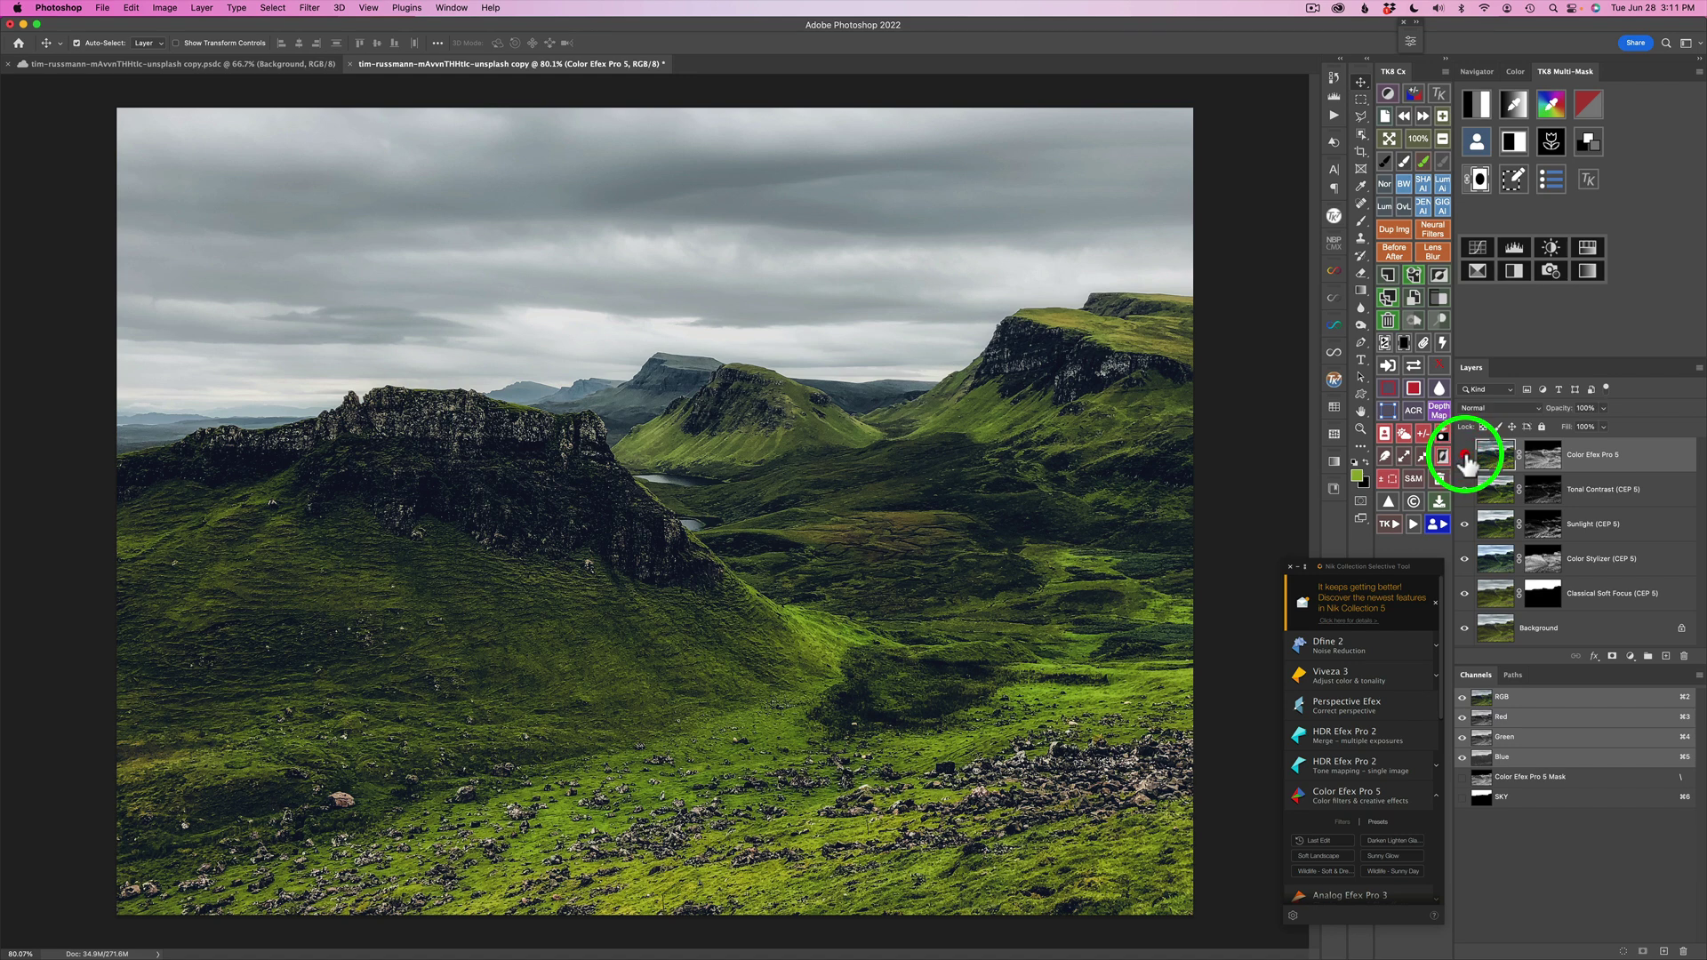
{"action": "left_click", "coordinate": [1464, 456]}
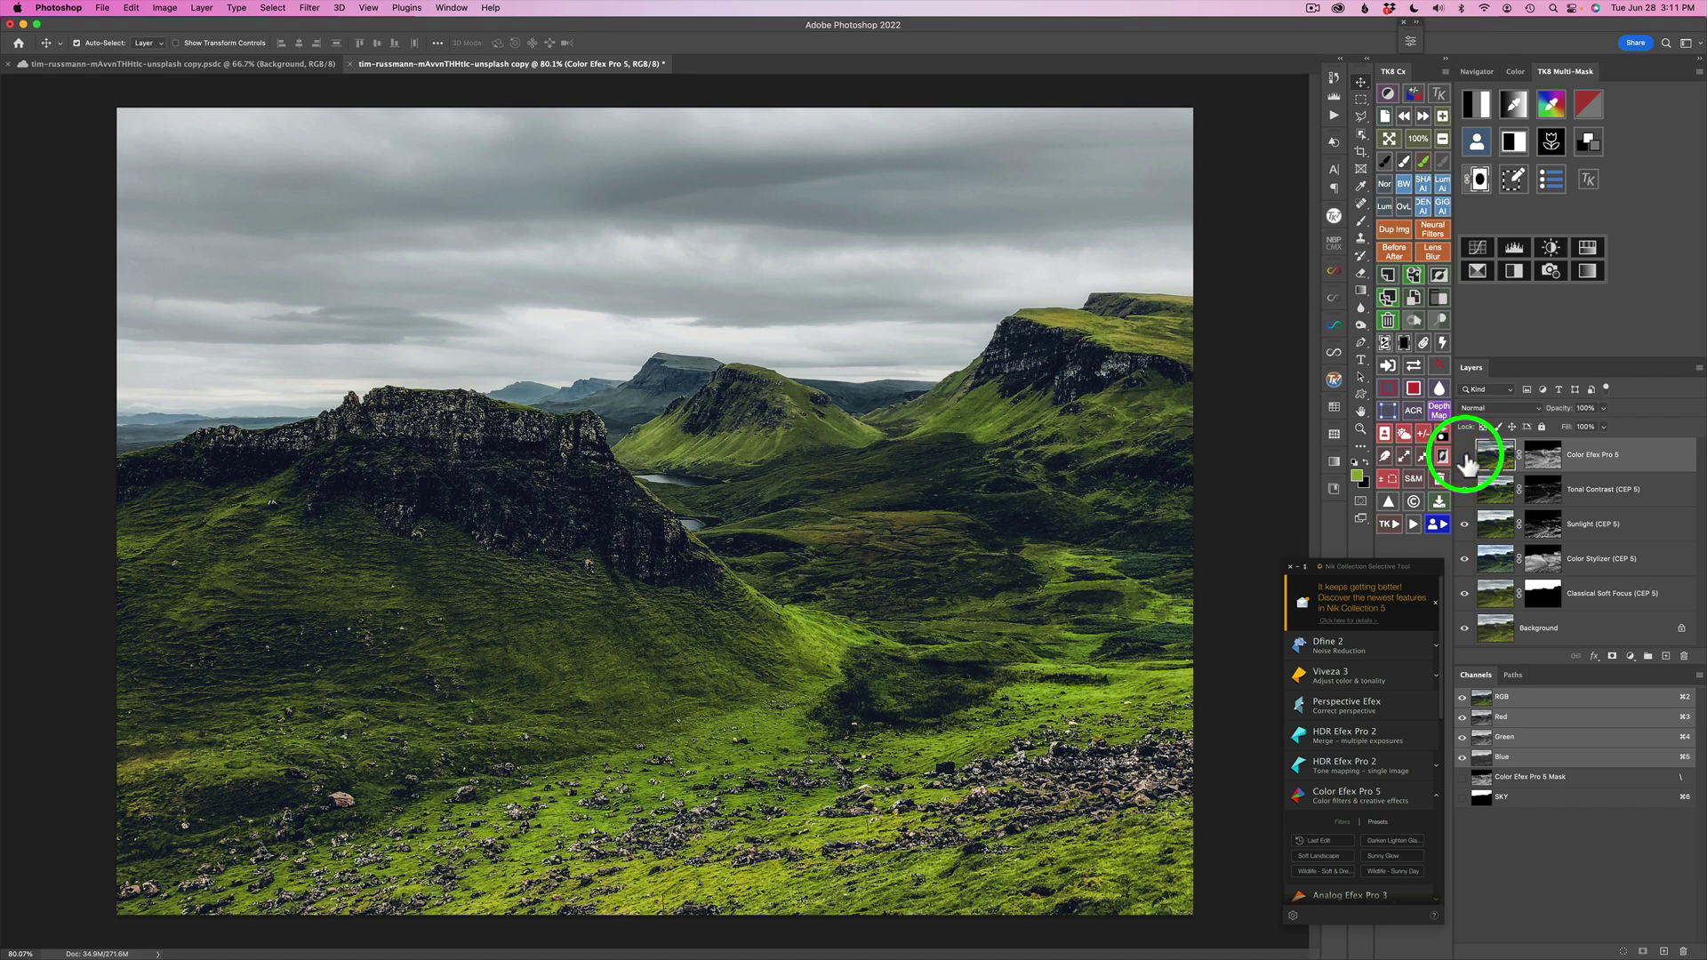
{"action": "left_click", "coordinate": [1464, 456]}
{"action": "left_click", "coordinate": [1465, 457]}
{"action": "left_click", "coordinate": [1391, 249]}
{"action": "left_click", "coordinate": [1391, 249]}
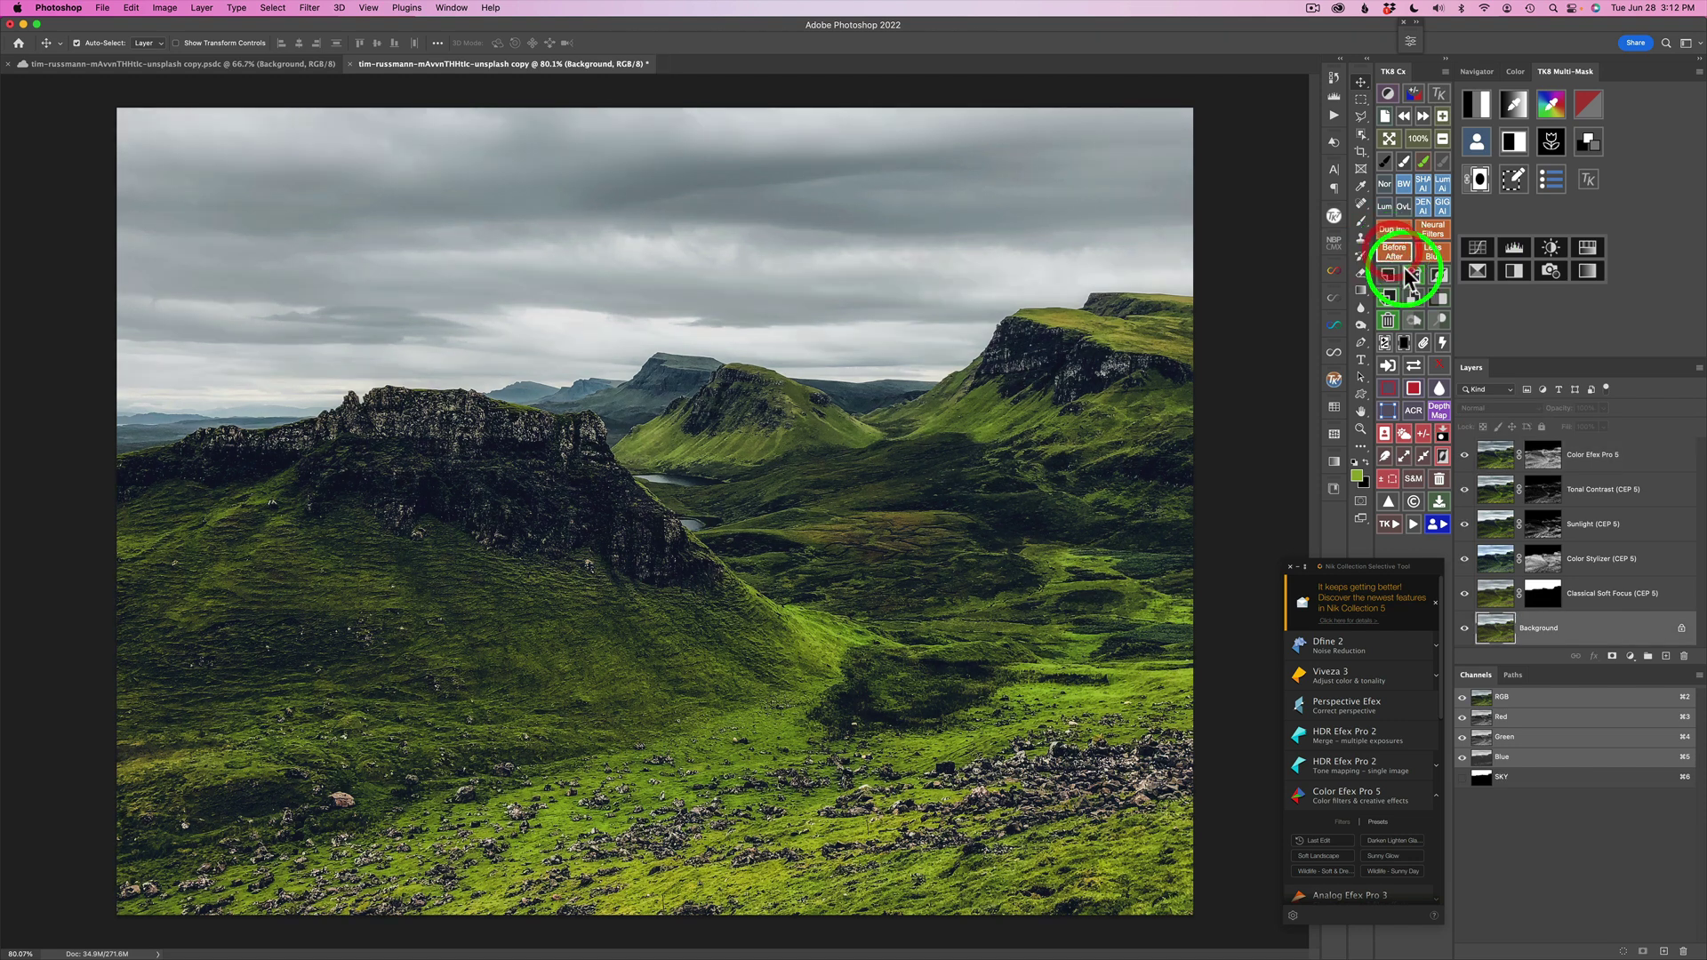